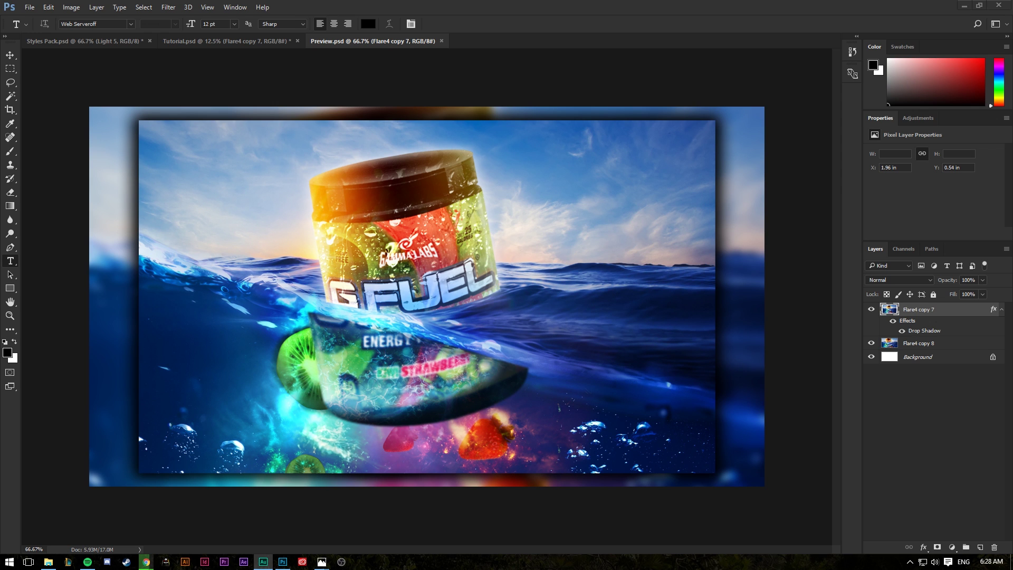
key("alt+Tab")
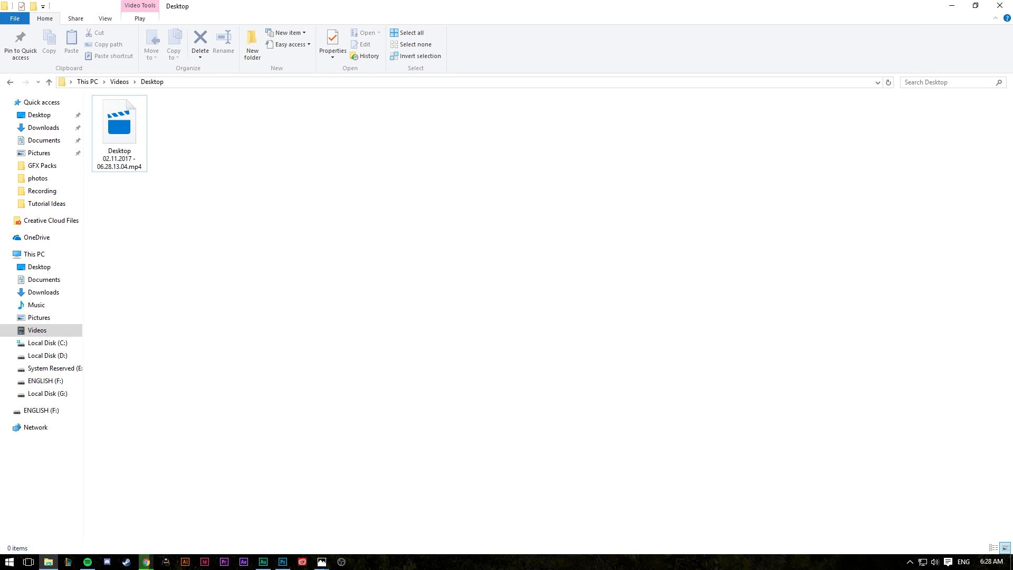
left_click(958, 4)
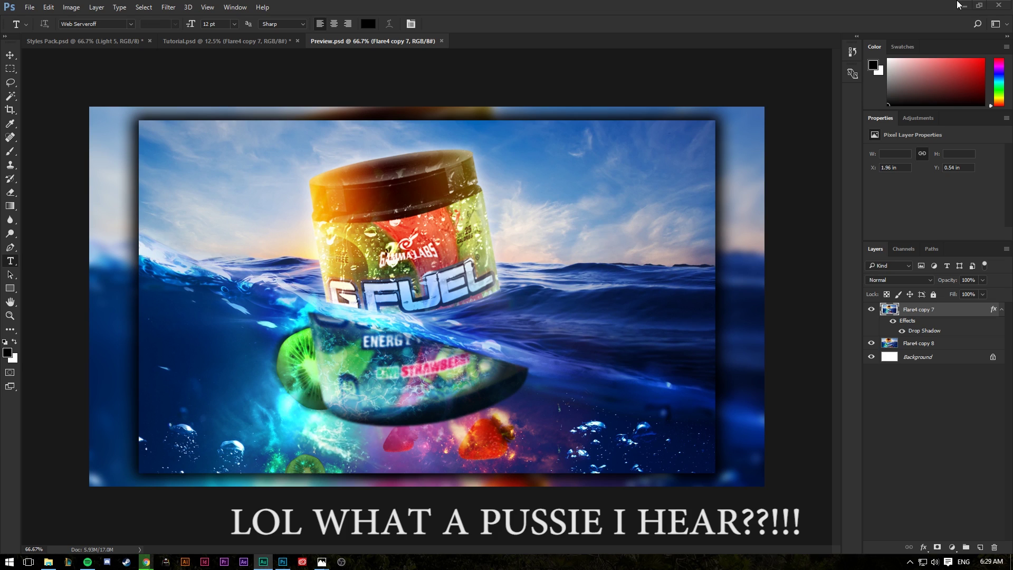
Step: Switch to Chrome and look over the Twitter profile page, including the enlarged profile picture
key("alt+Tab")
key("alt+Tab")
key("alt+Tab")
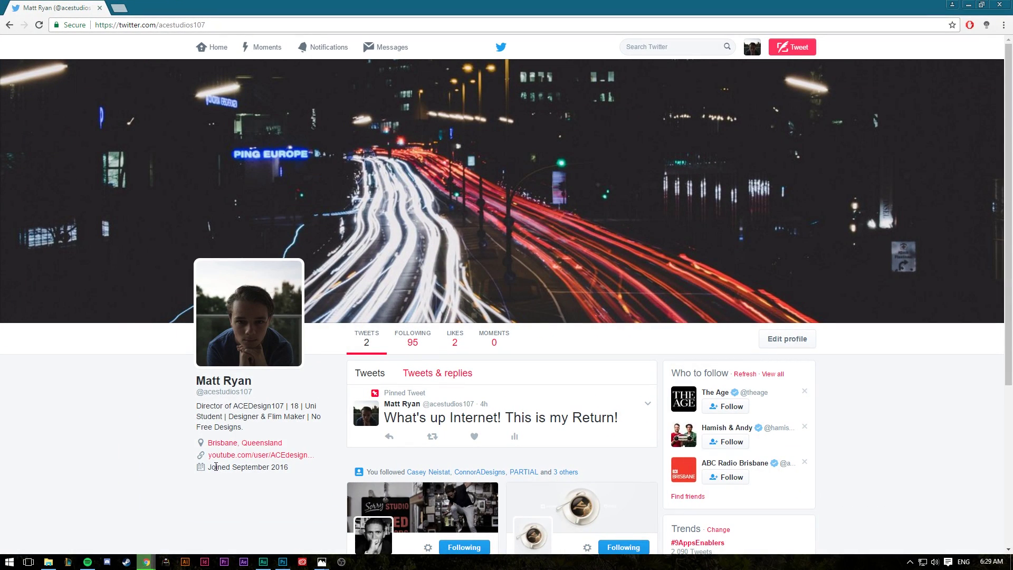
scroll(329, 425, "down", 1)
scroll(329, 426, "down", 4)
scroll(183, 407, "up", 5)
left_click(228, 319)
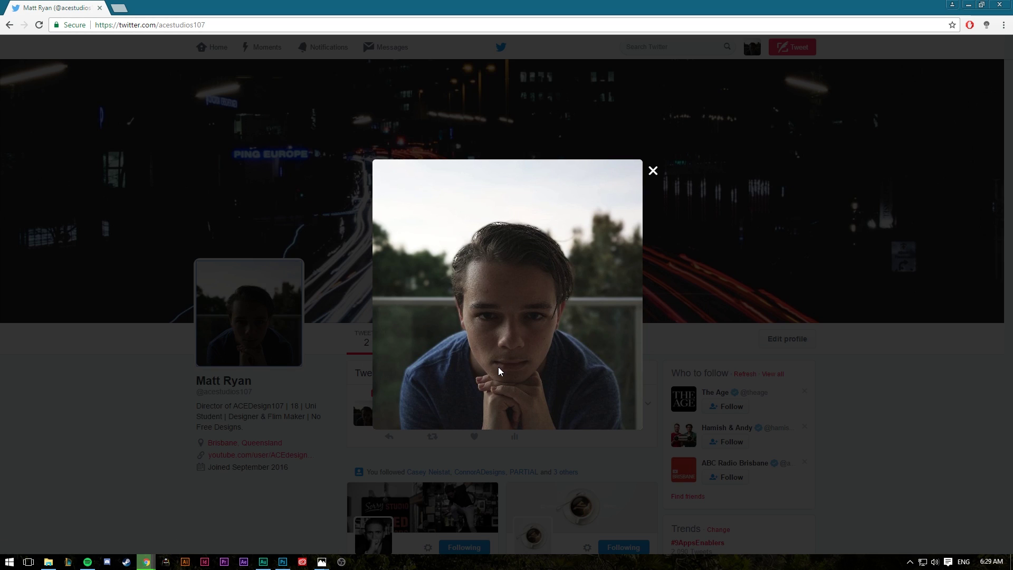
left_click(743, 282)
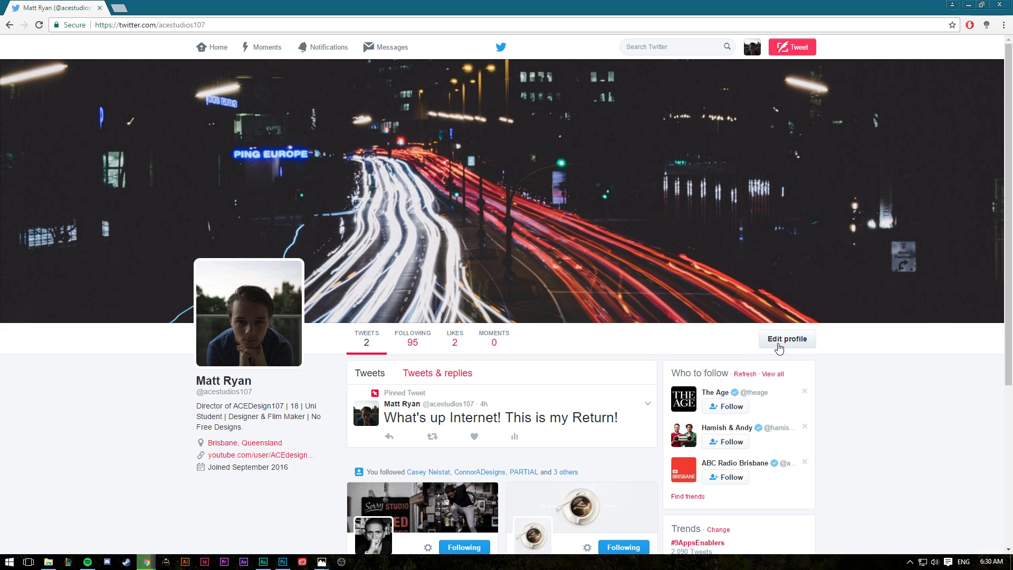
scroll(103, 369, "down", 5)
scroll(103, 369, "up", 1)
scroll(103, 370, "up", 4)
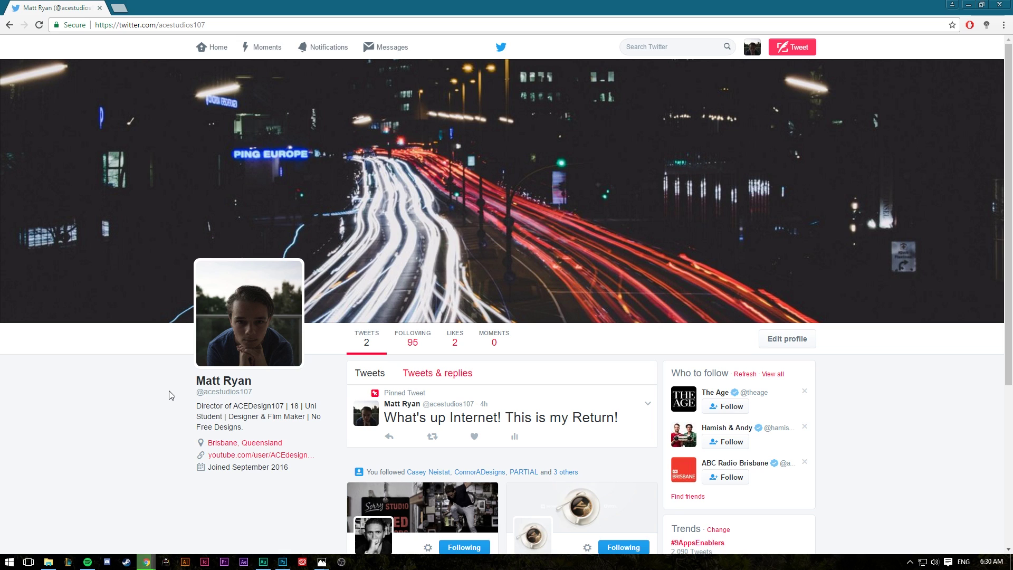
left_click(967, 4)
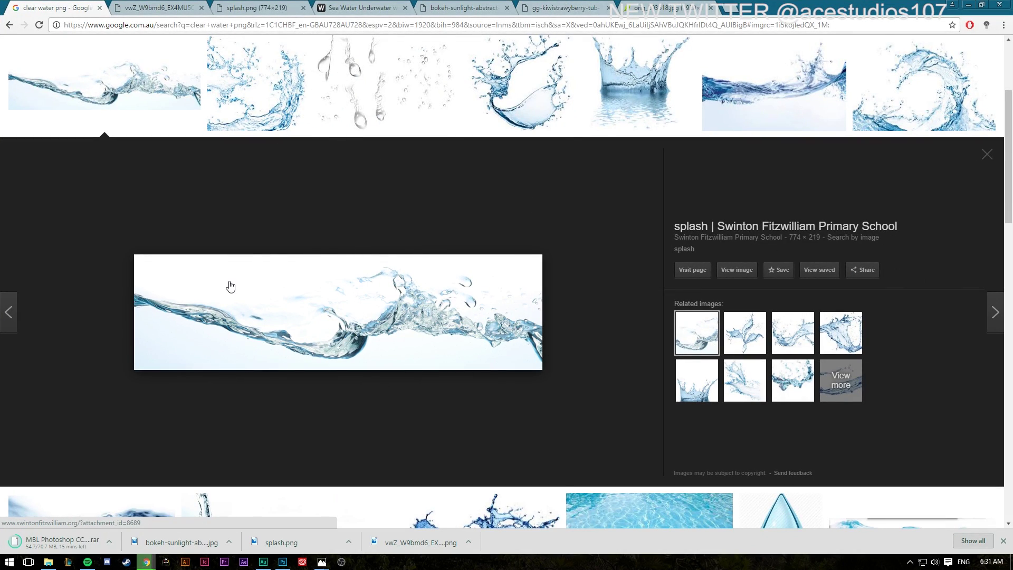
Step: Review the source images open in the browser: clear water splashes, underwater sea, bokeh sunlight, G Fuel tub and raindrops
scroll(225, 282, "up", 3)
left_click(194, 4)
left_click(264, 7)
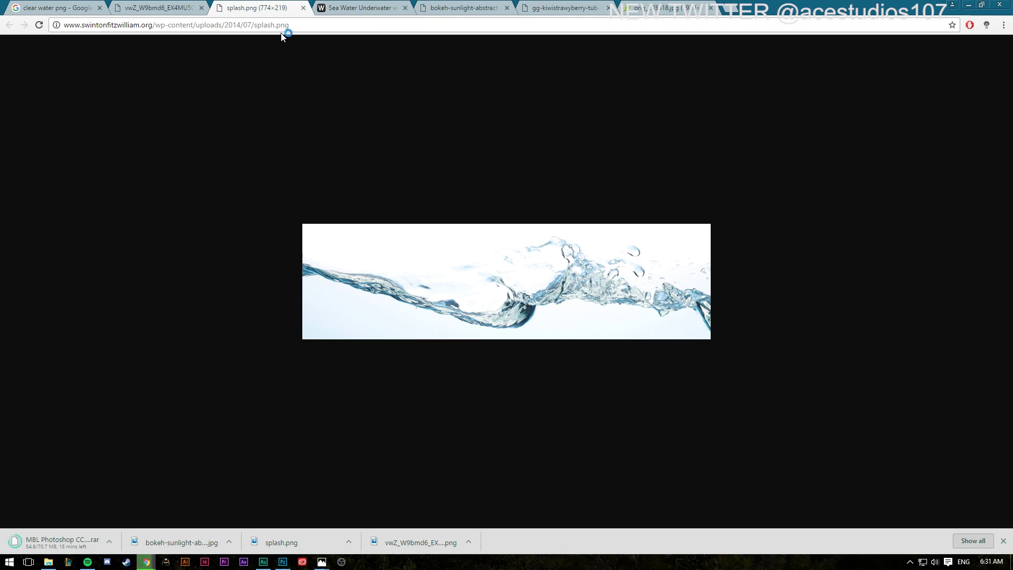
left_click(385, 4)
key("ctrl+Tab")
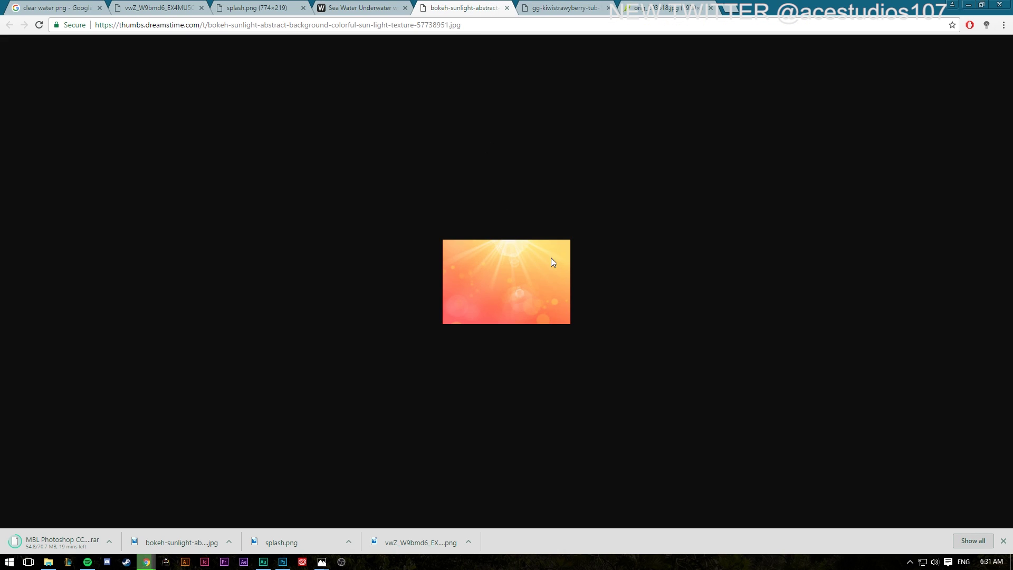
key("ctrl+Tab")
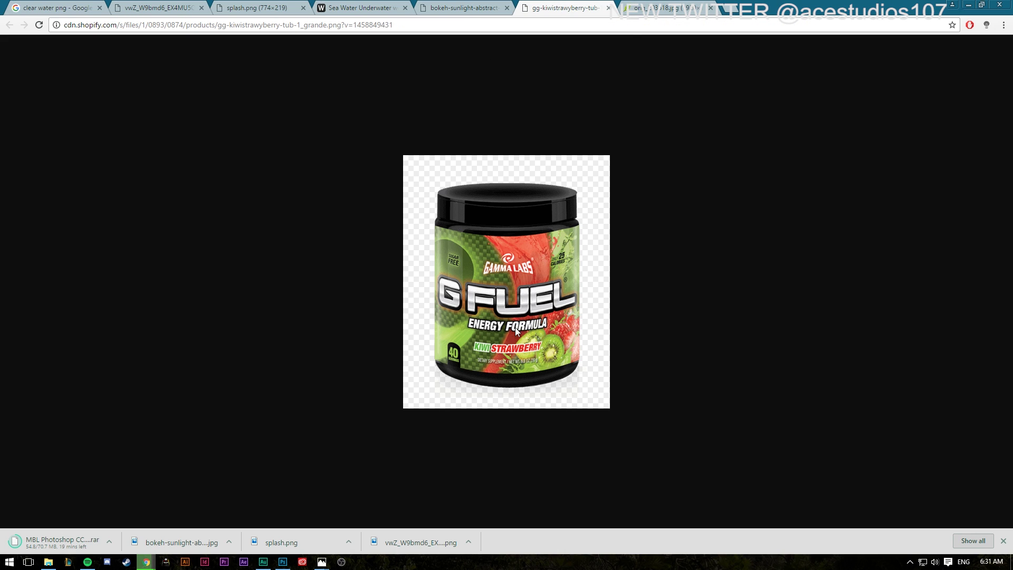
key("ctrl+Tab")
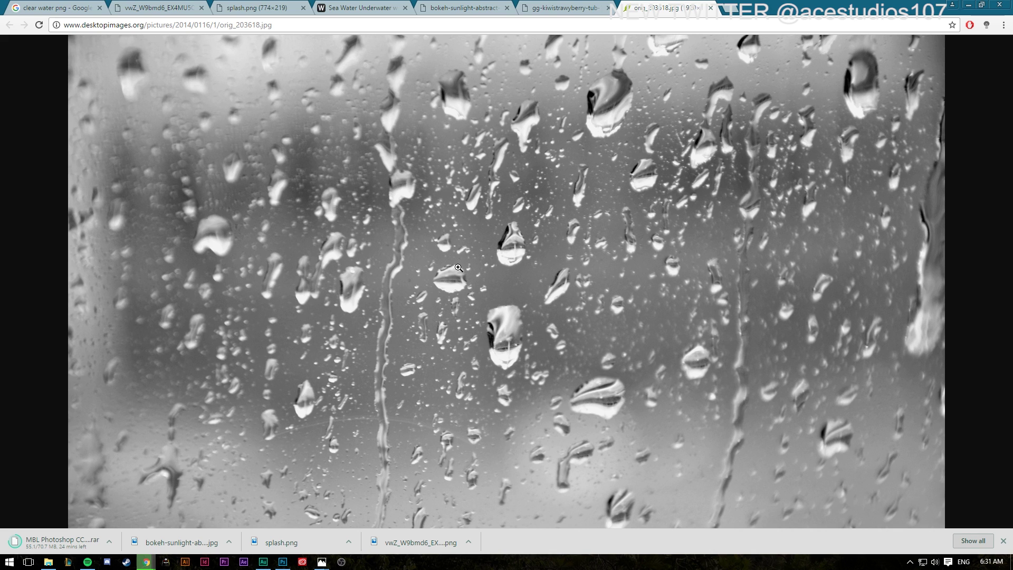
Step: Switch back to Photoshop and the Preview.psd composite
key("alt+Tab")
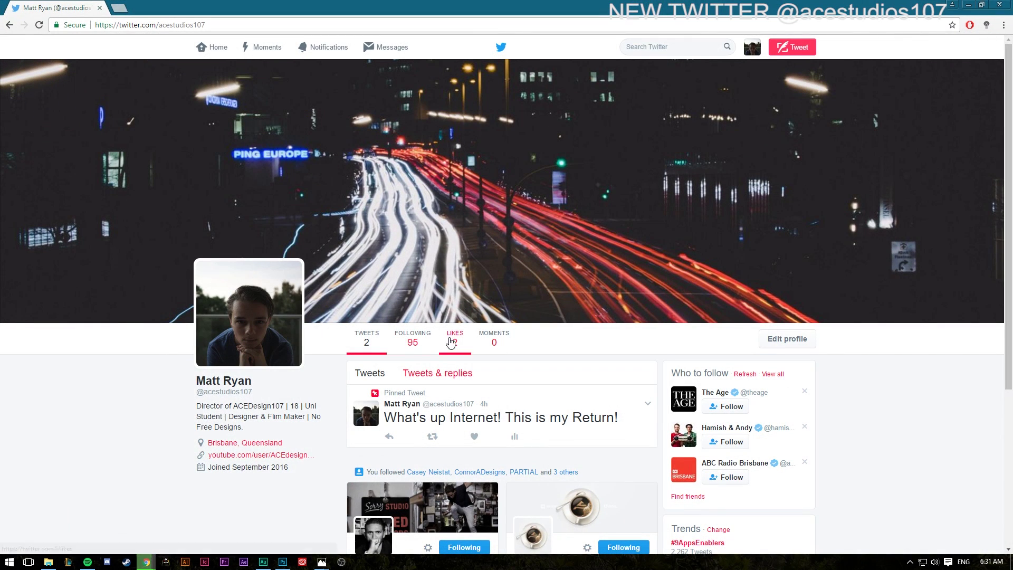
left_click(266, 563)
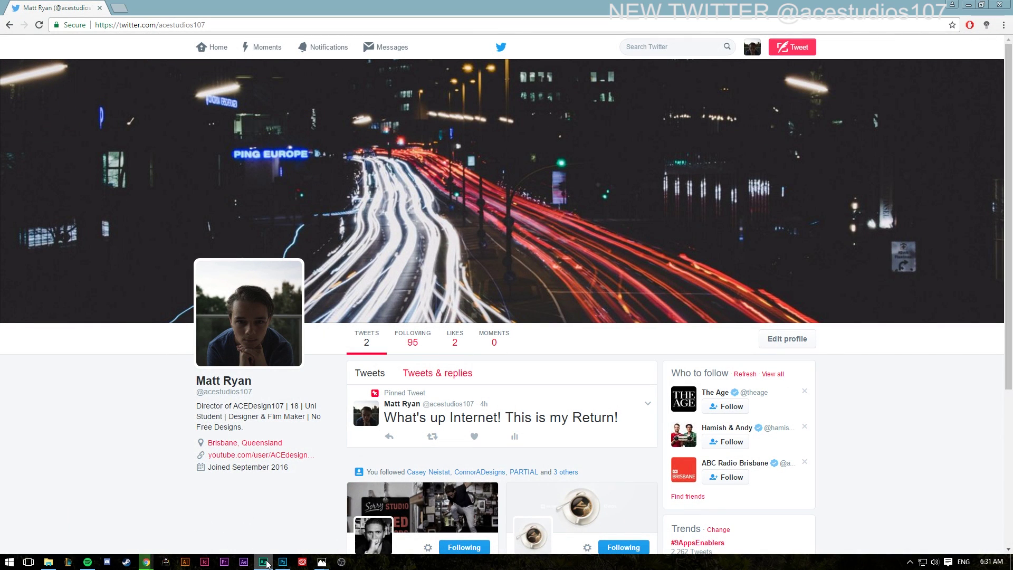
left_click(283, 562)
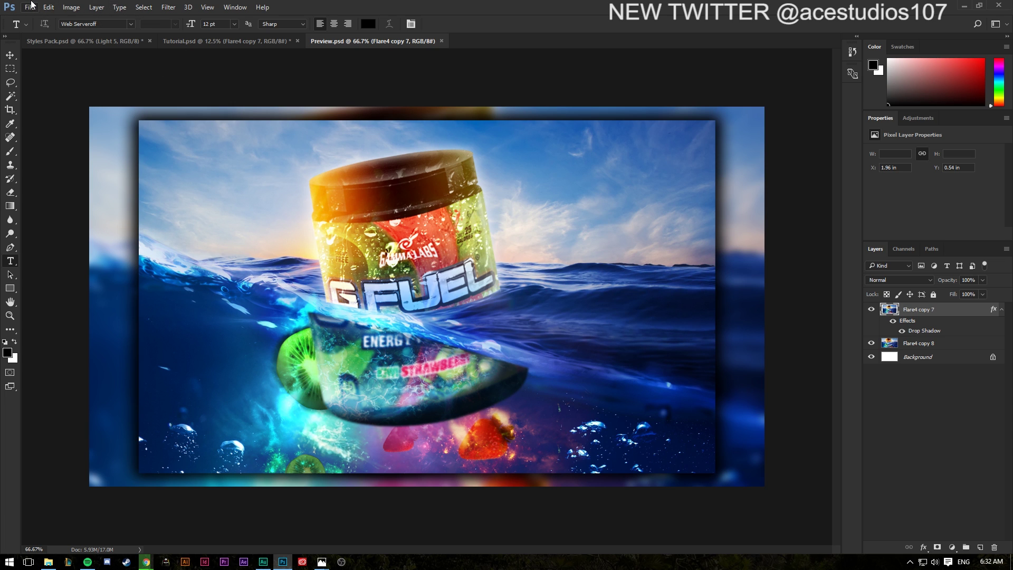
left_click(31, 5)
left_click(34, 19)
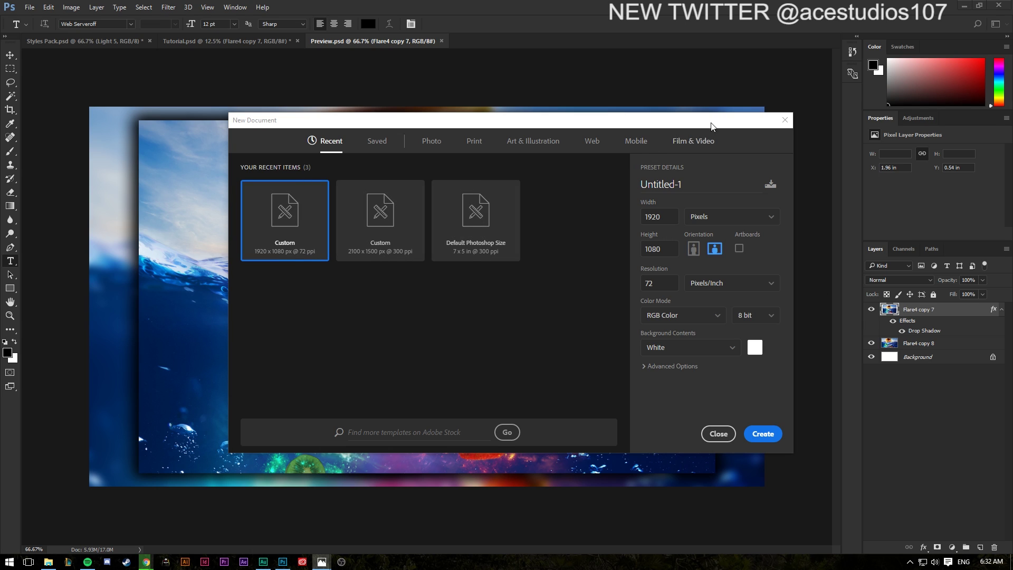
left_click(785, 120)
Step: Browse the Documents and Desktop folders for the sea background image to open
left_click(29, 7)
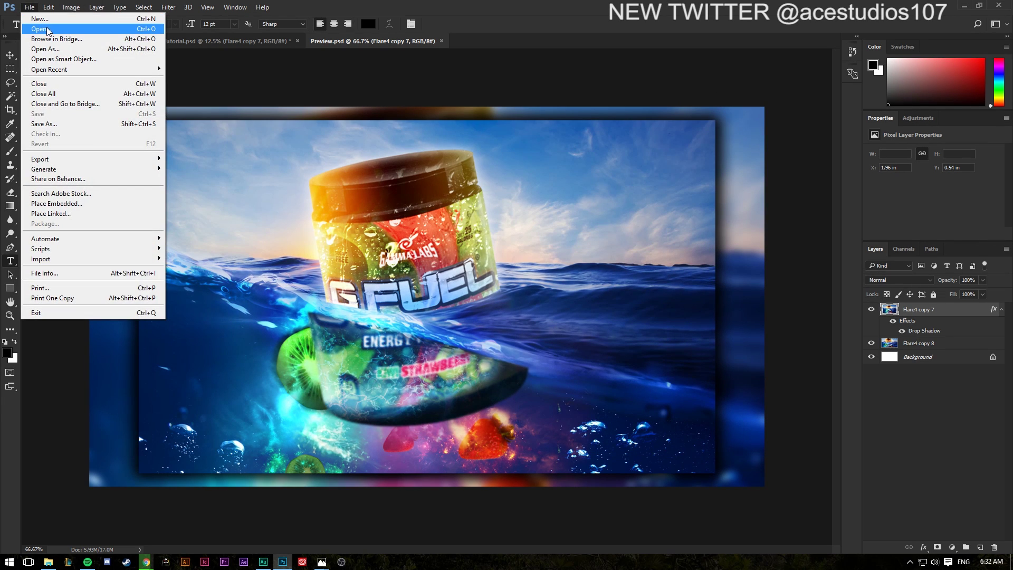
left_click(41, 29)
scroll(222, 202, "down", 1)
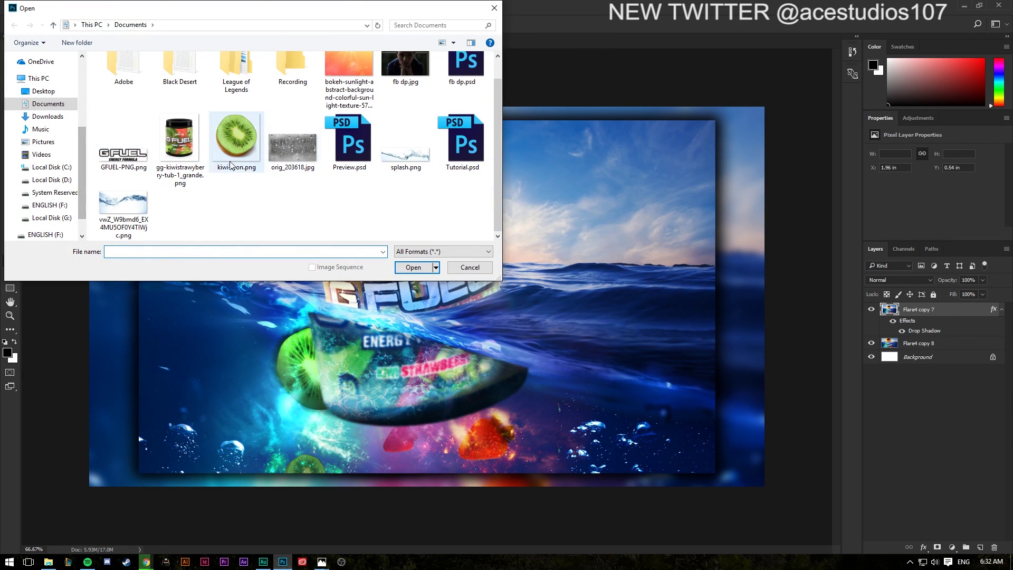
scroll(245, 174, "up", 1)
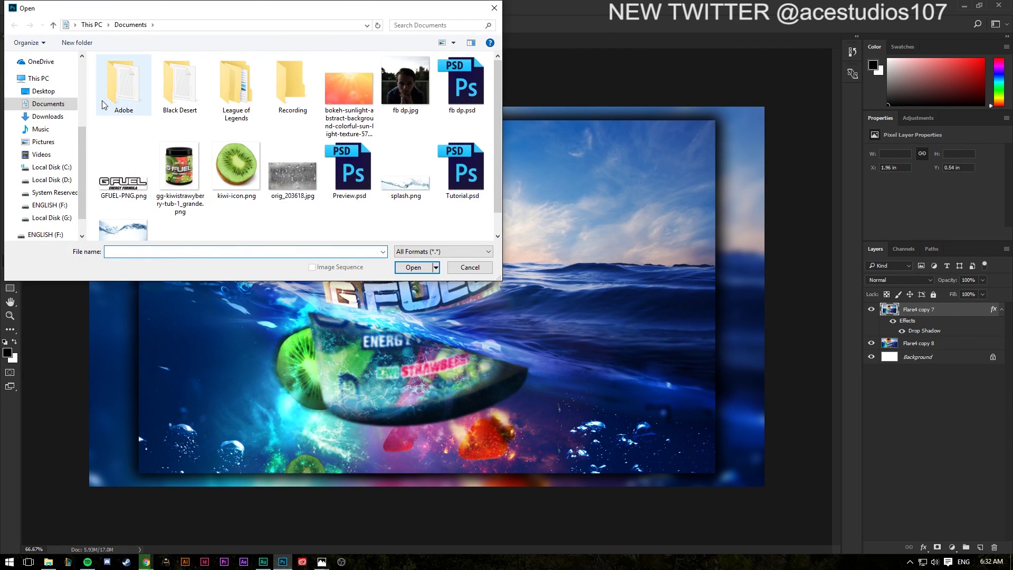
left_click(47, 117)
left_click(43, 91)
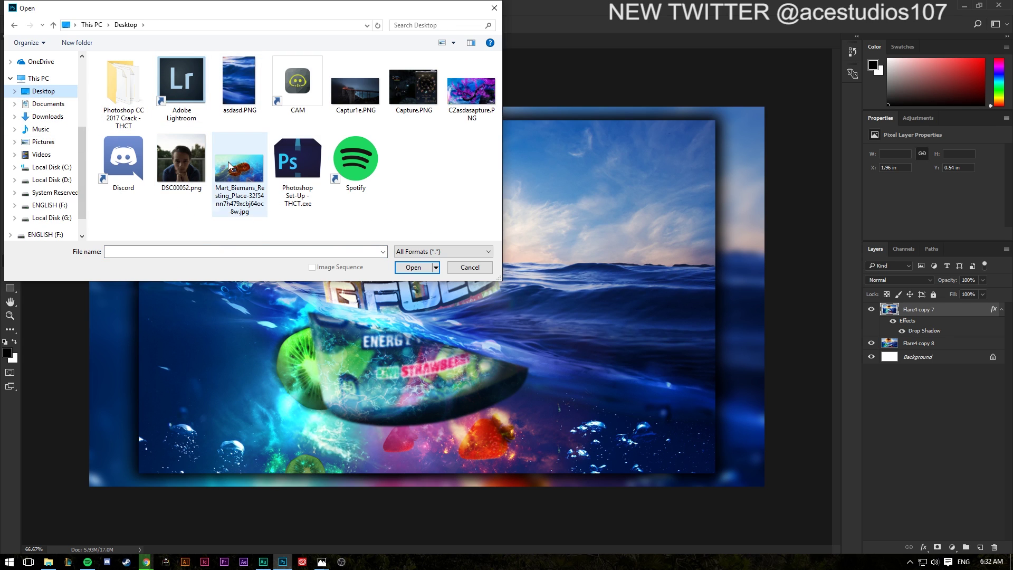
left_click(14, 104)
left_click(38, 105)
left_click(44, 91)
left_click(14, 104)
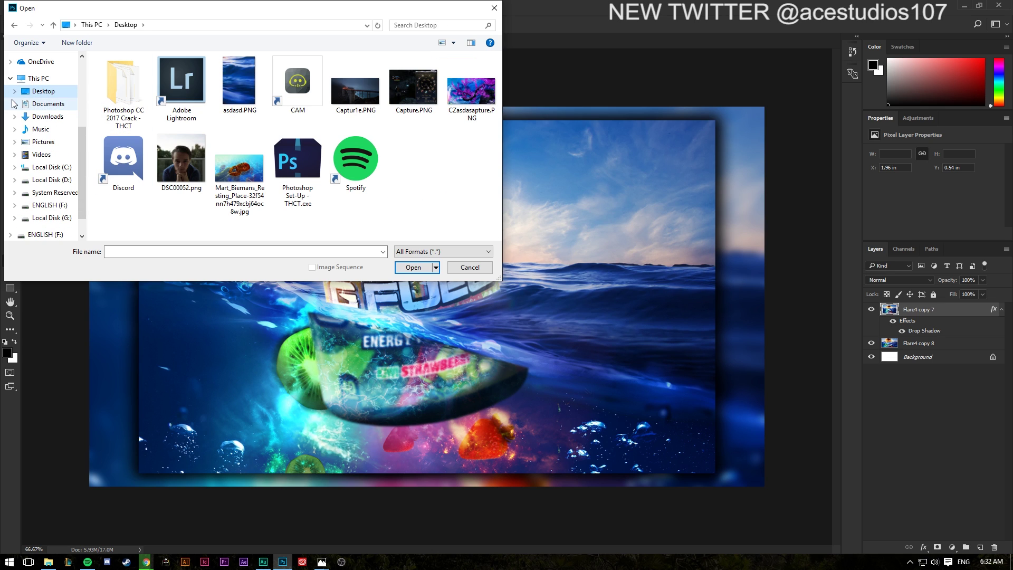
key("alt+Tab")
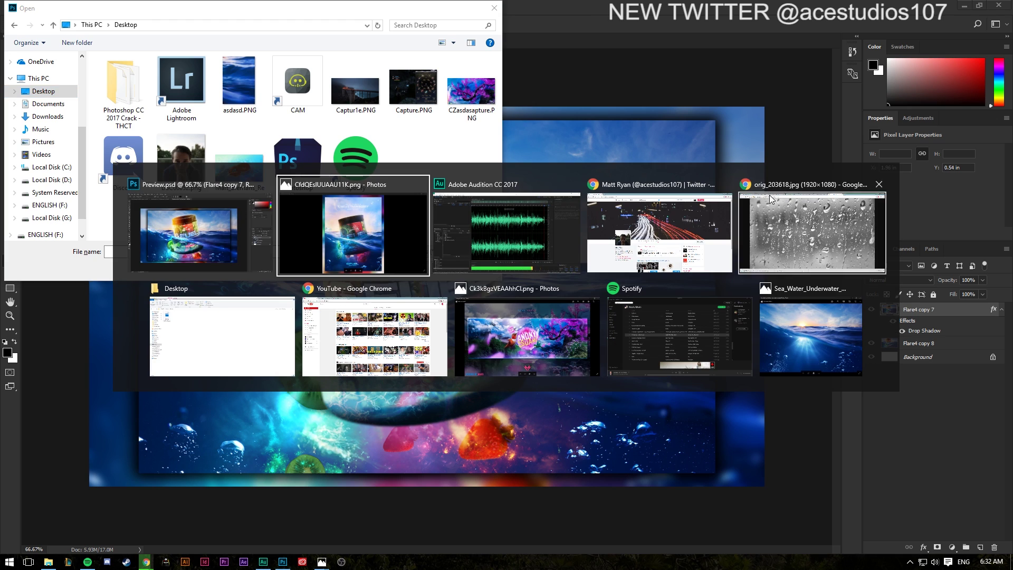
left_click(420, 148)
Step: Open Sea_Water_Underwater_world_Nature_6000x4032.jpg from the Downloads folder
left_click(49, 117)
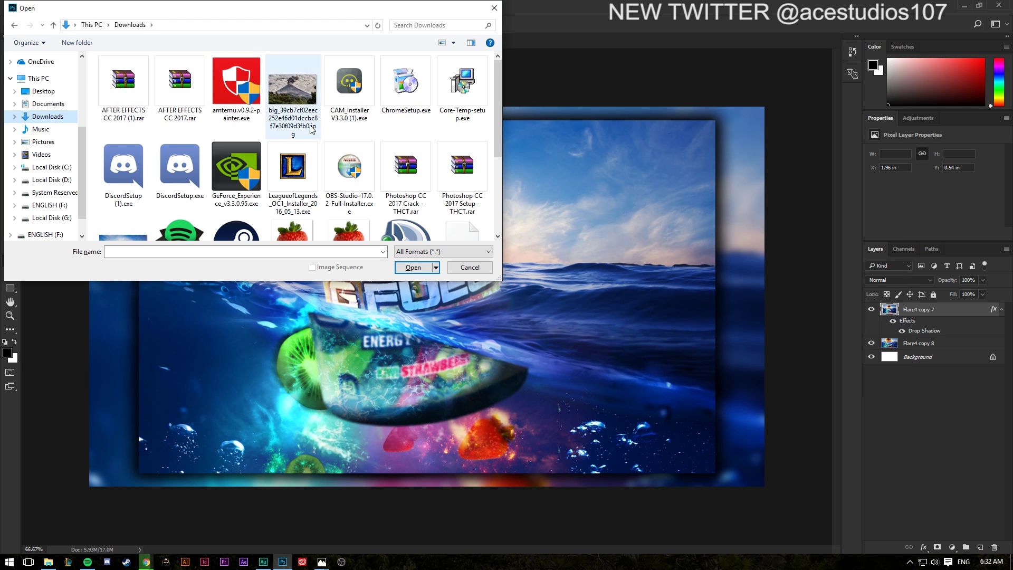
scroll(316, 147, "down", 3)
left_click(124, 127)
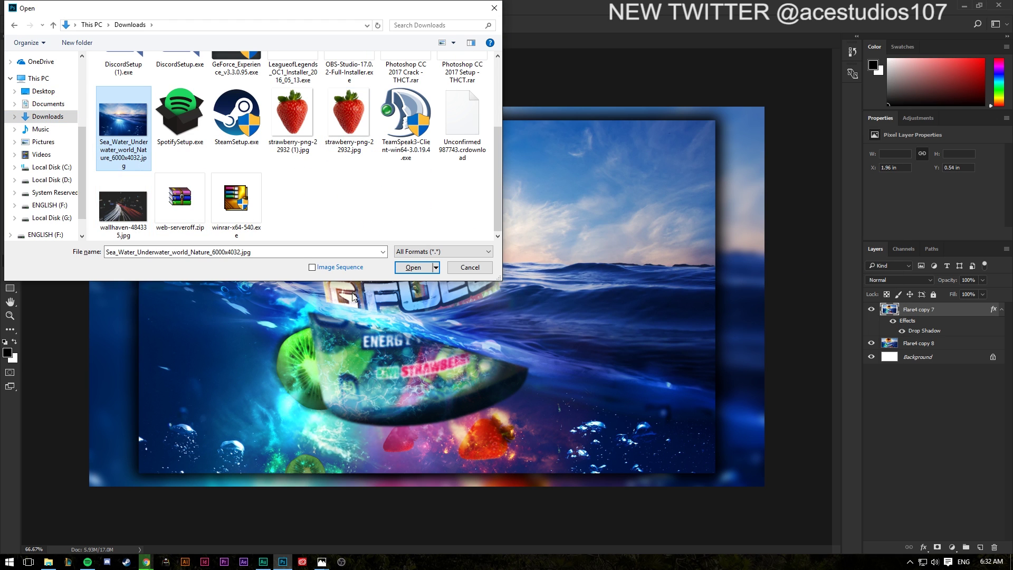
left_click(411, 265)
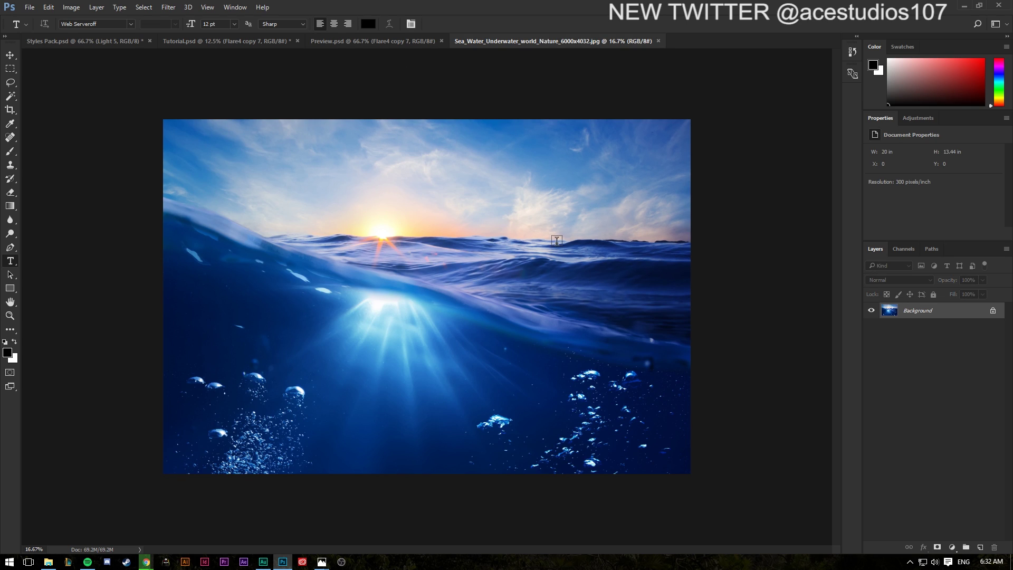
Step: Check the sea image's width and height in pixels without resizing it
left_click(71, 7)
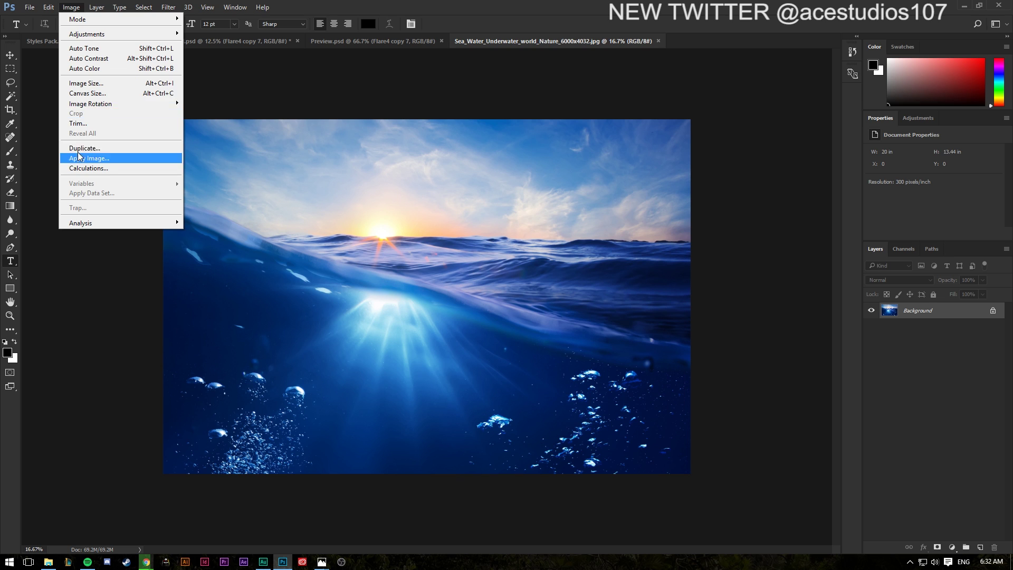
left_click(85, 83)
left_click_drag(448, 141, 178, 193)
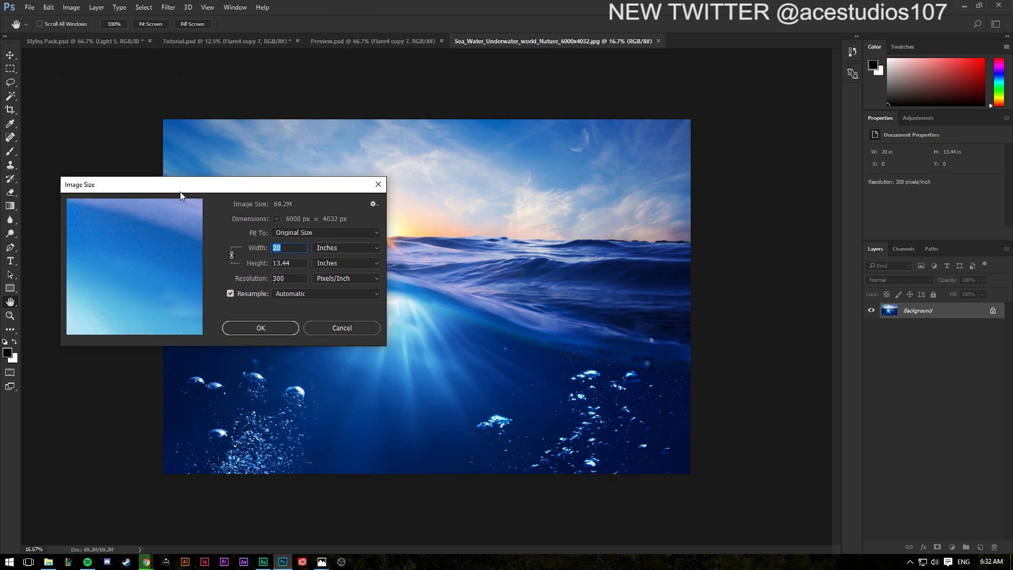
left_click(326, 245)
left_click(327, 268)
left_click(299, 251)
key("Tab")
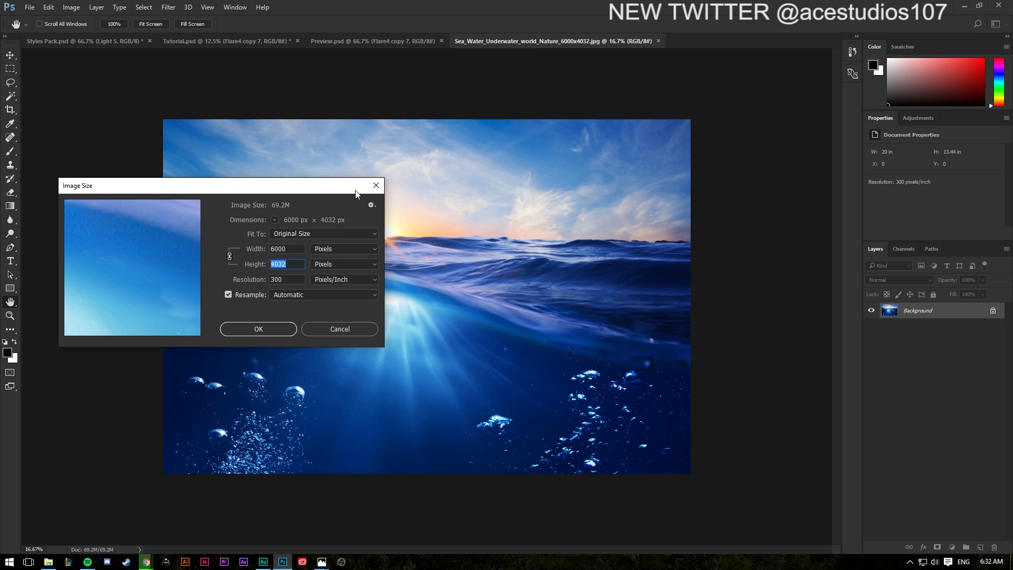
left_click(376, 185)
key("t")
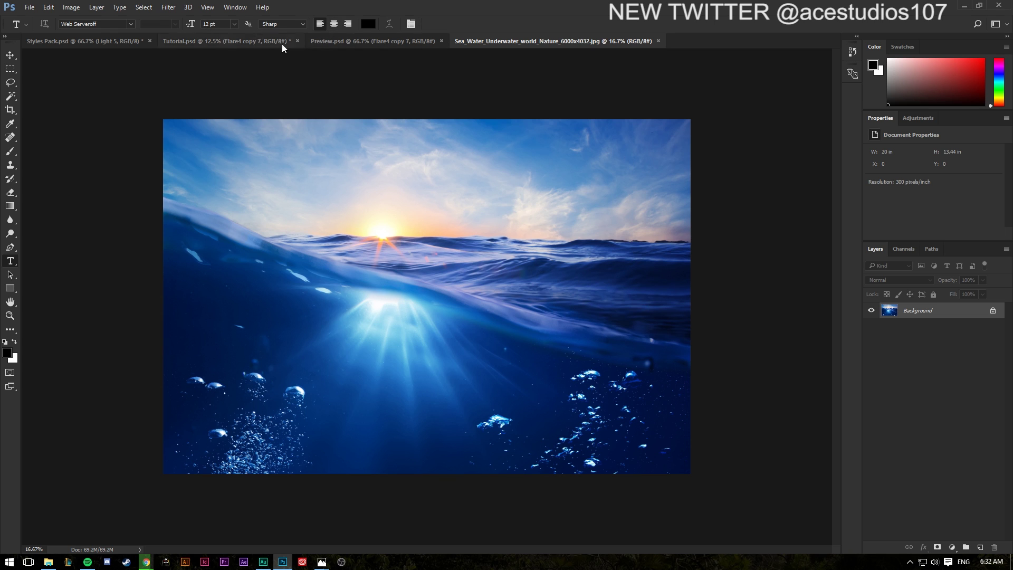
left_click(350, 42)
left_click(284, 42)
left_click(320, 41)
left_click(72, 7)
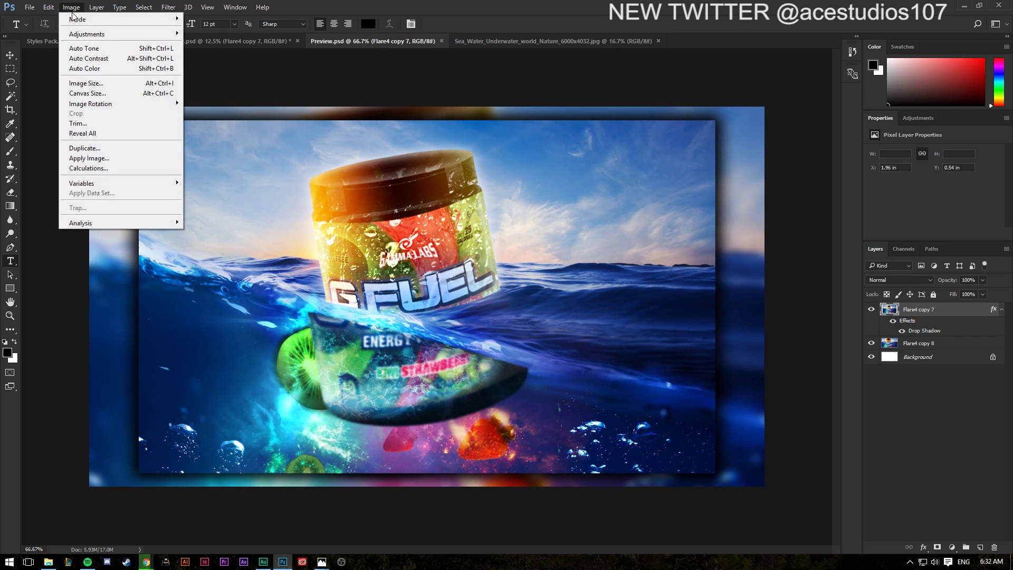
mouse_move(97, 7)
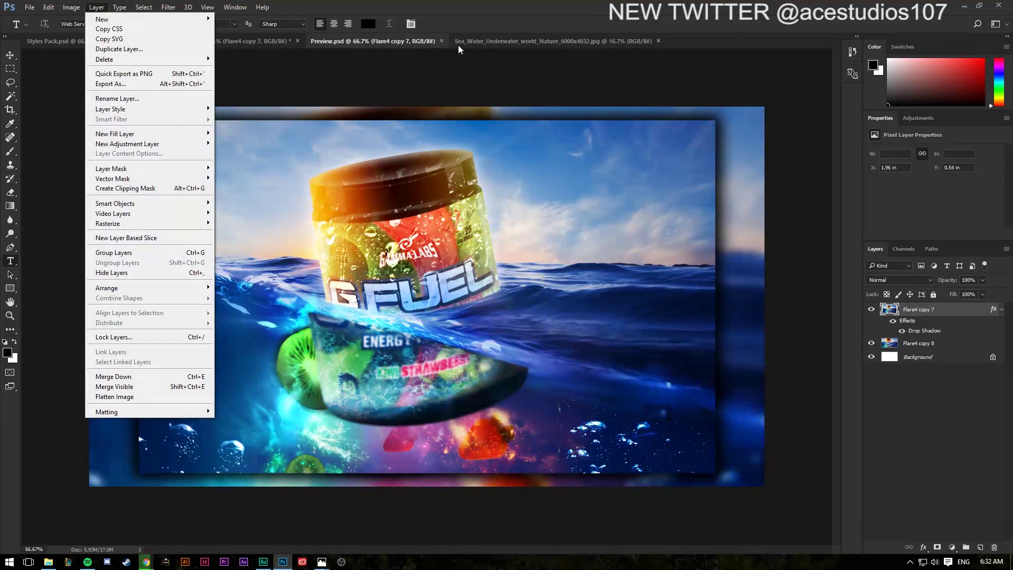
left_click(605, 44)
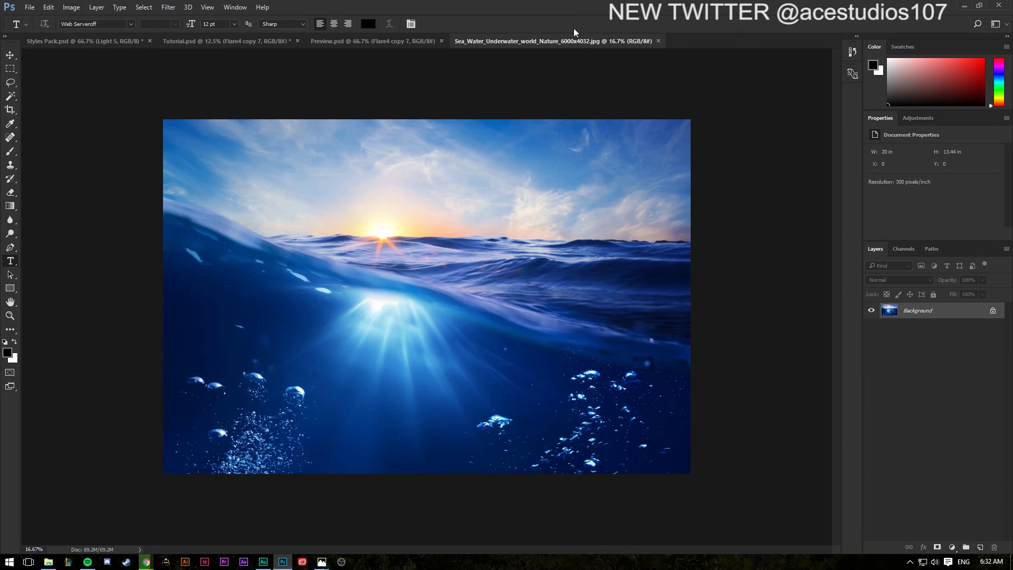
Step: Open gg-kiwistrawyberry-tub-1_grande.png from the Documents folder
left_click(30, 8)
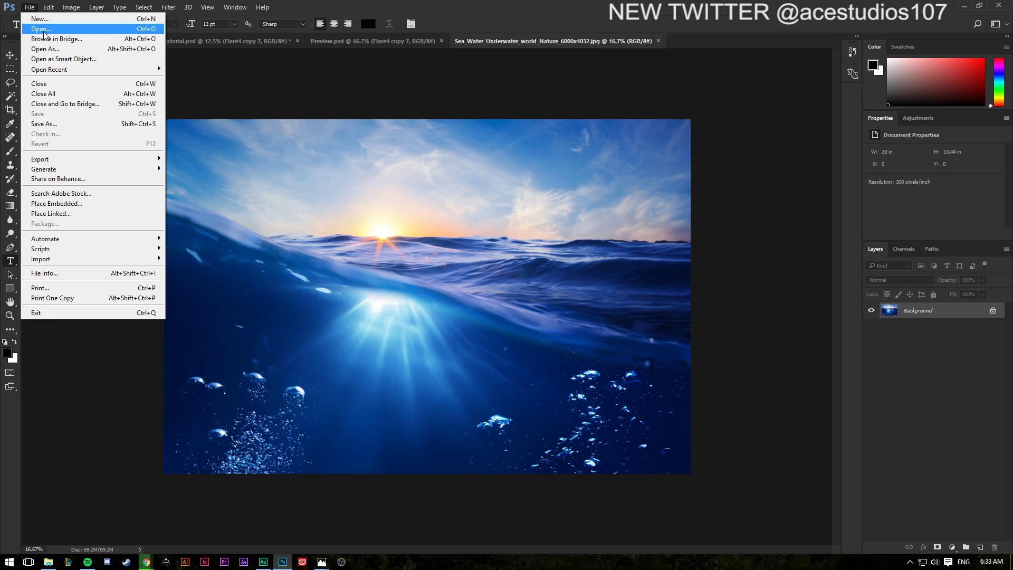
left_click(45, 31)
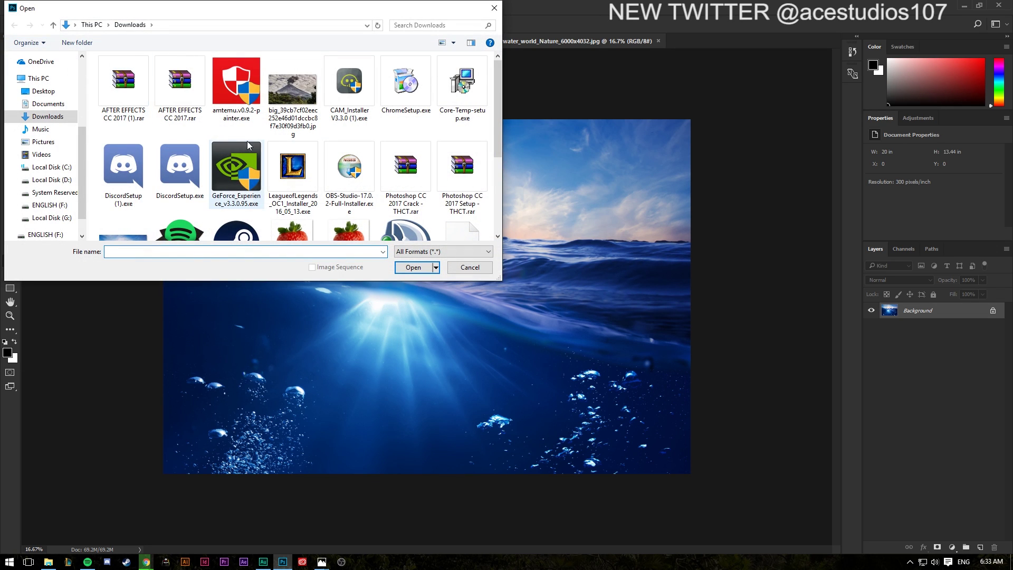
scroll(237, 174, "down", 2)
left_click(48, 103)
double_click(184, 163)
Step: Move the G Fuel tub into the sea image, placing it at the waterline near the centre, and close the tub's source file
key("v")
left_click_drag(456, 298, 485, 279)
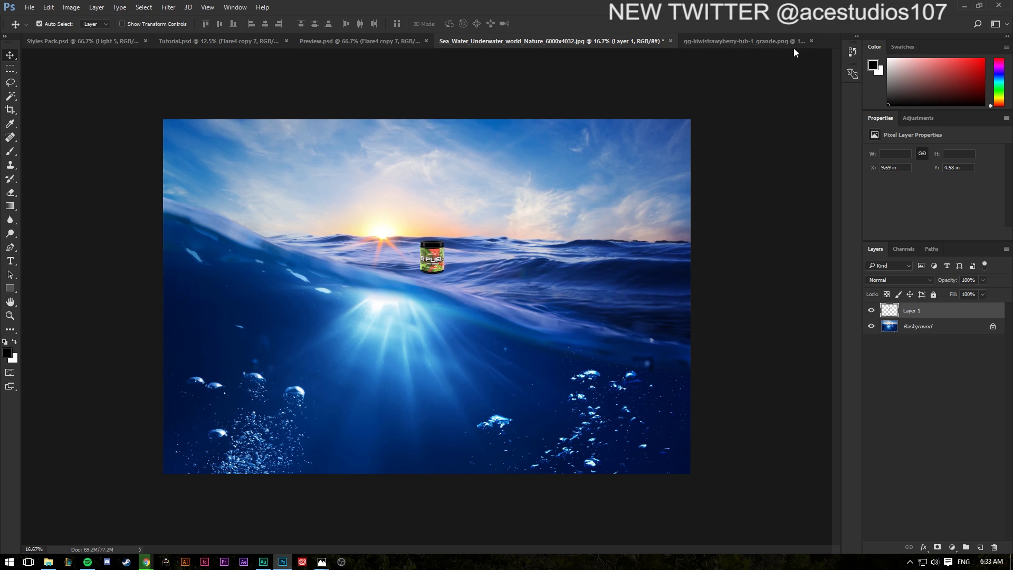
left_click(812, 41)
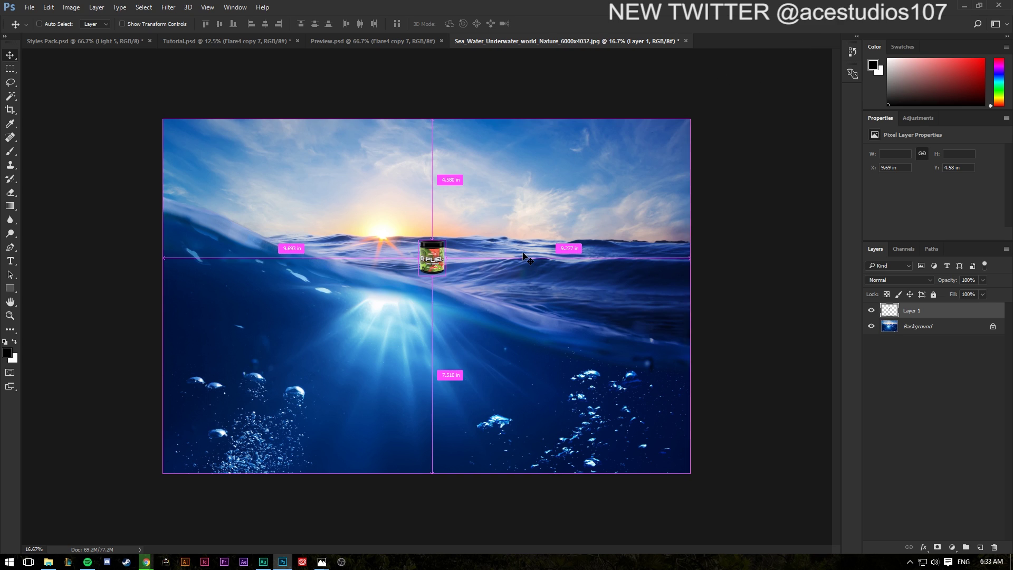
Step: Enlarge the G Fuel tub so it spans from the sky across the waterline, leaving some sky above its lid
key("ctrl+t")
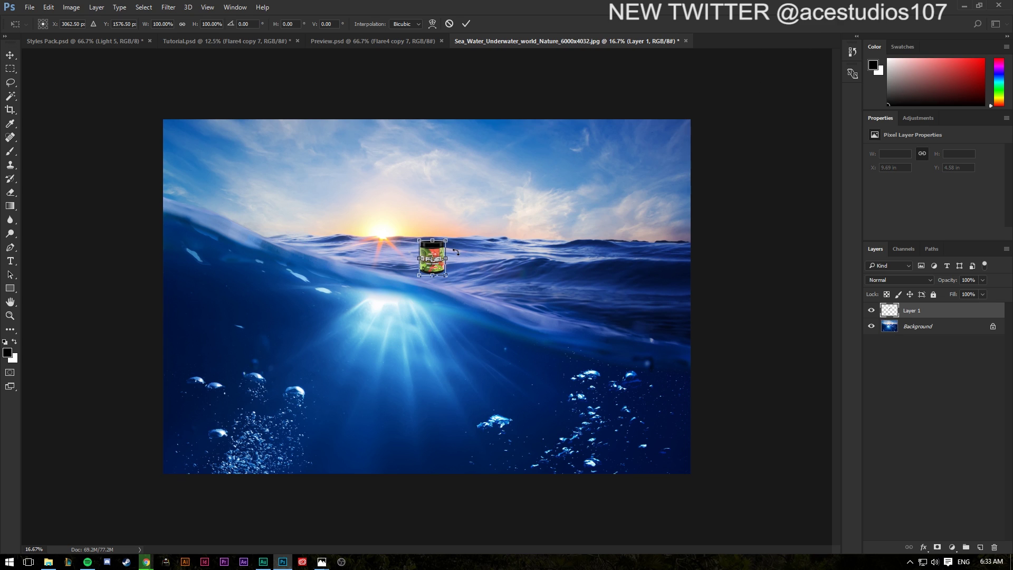
left_click_drag(445, 240, 572, 152)
key("Return")
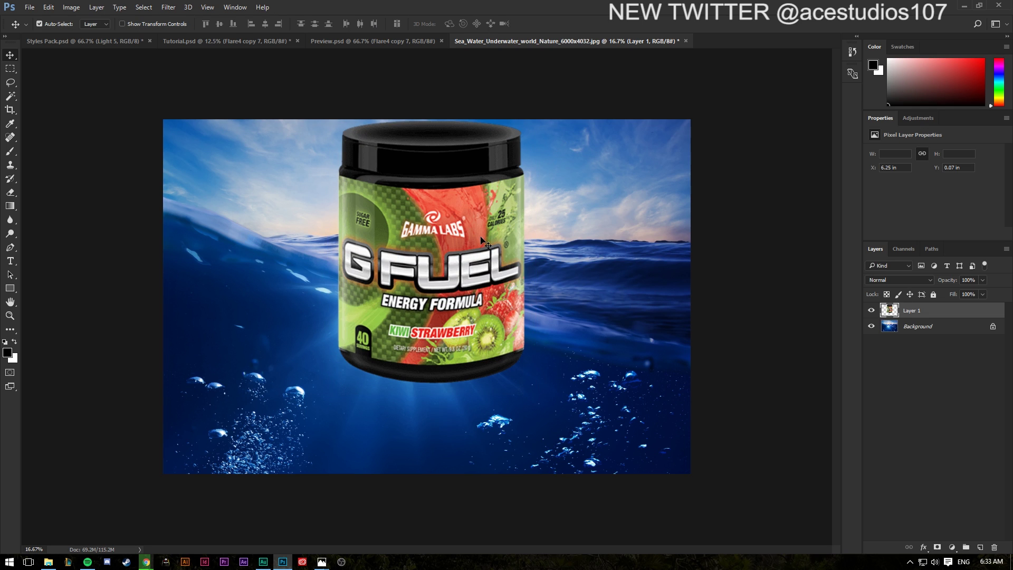
key("ctrl+t")
left_click_drag(539, 117, 517, 140)
key("Return")
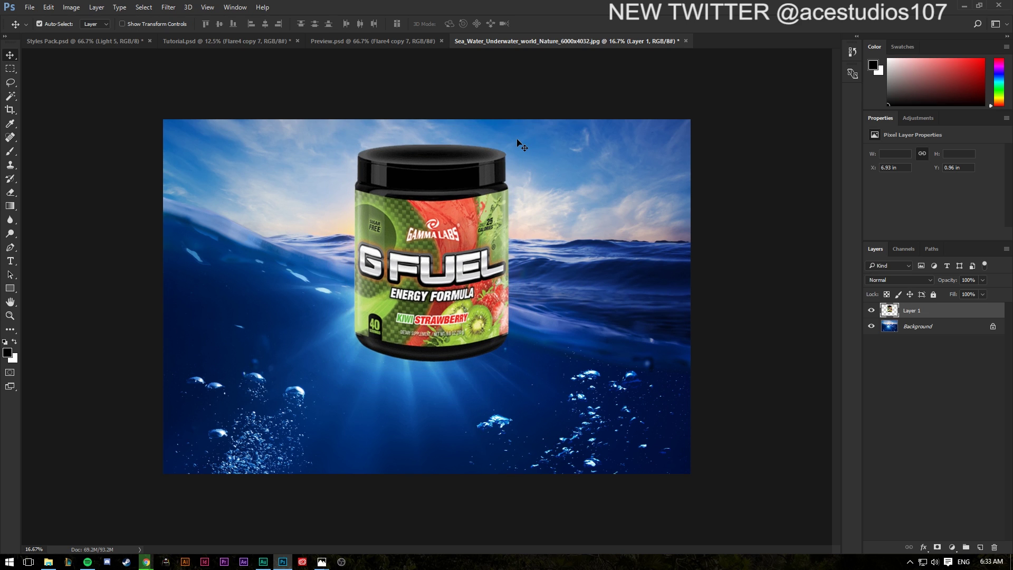
Step: Position the tub across the waterline near the centre and tilt it counterclockwise by about 10.7°
left_click_drag(393, 250, 530, 301)
left_click_drag(493, 337, 393, 339)
key("ctrl+t")
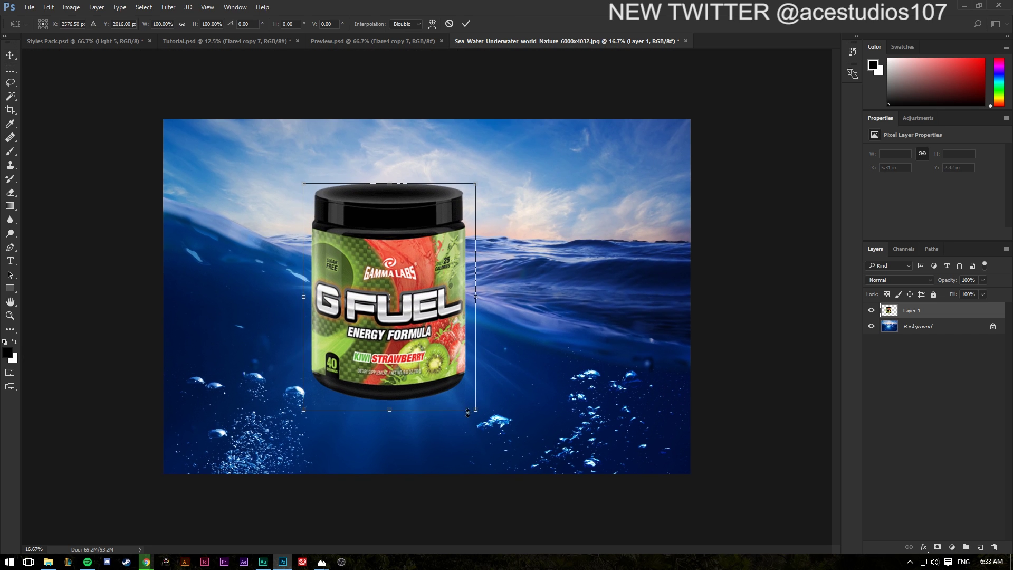
left_click_drag(513, 431, 522, 390)
left_click_drag(437, 341, 491, 304)
left_click_drag(583, 374, 587, 368)
left_click_drag(506, 306, 502, 323)
left_click_drag(608, 324, 593, 370)
left_click_drag(565, 416, 590, 396)
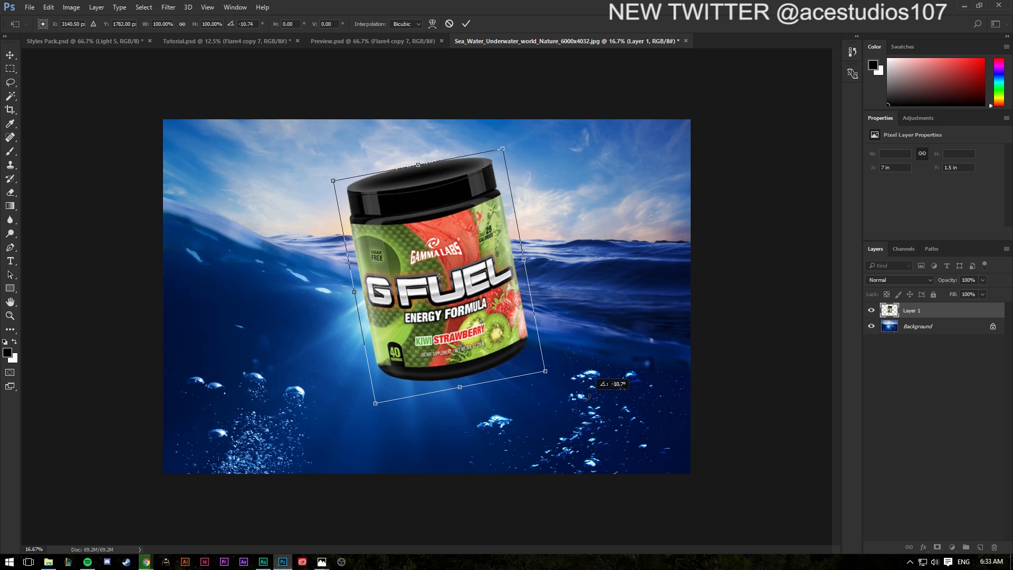
key("Return")
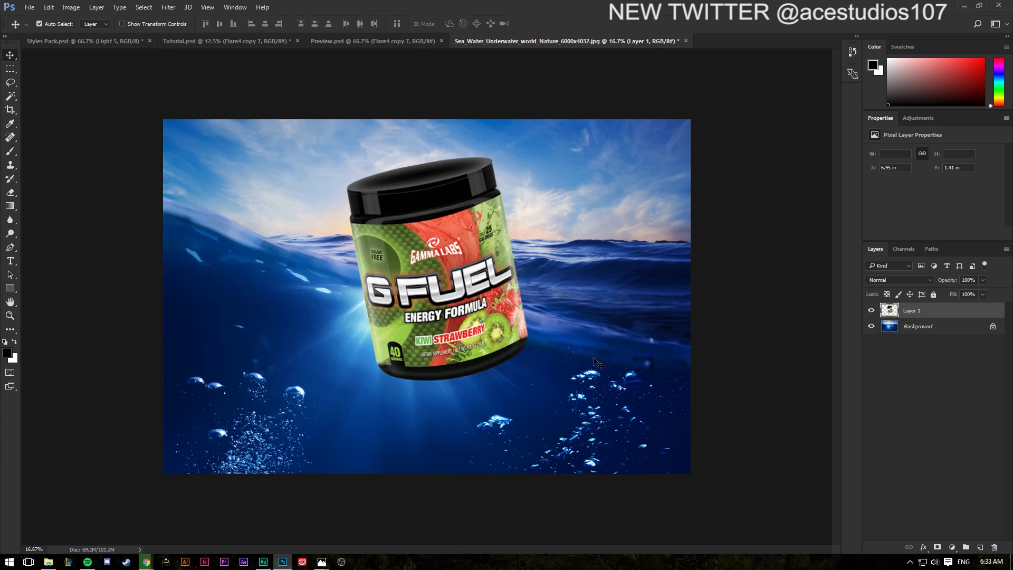
Step: Shift the tilted tub slightly up and left, and scale it down a little
left_click_drag(462, 301, 456, 294)
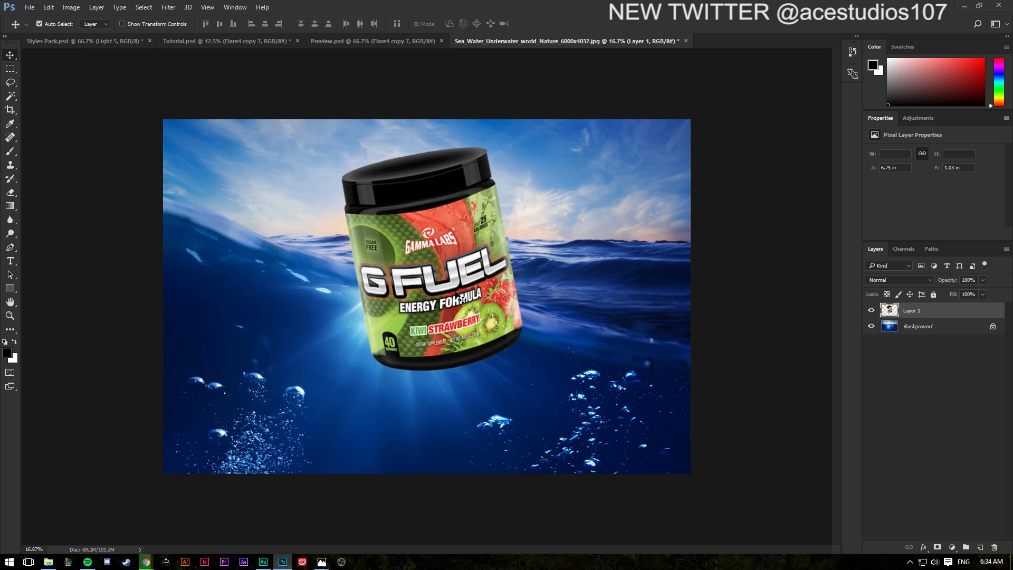
key("ctrl+t")
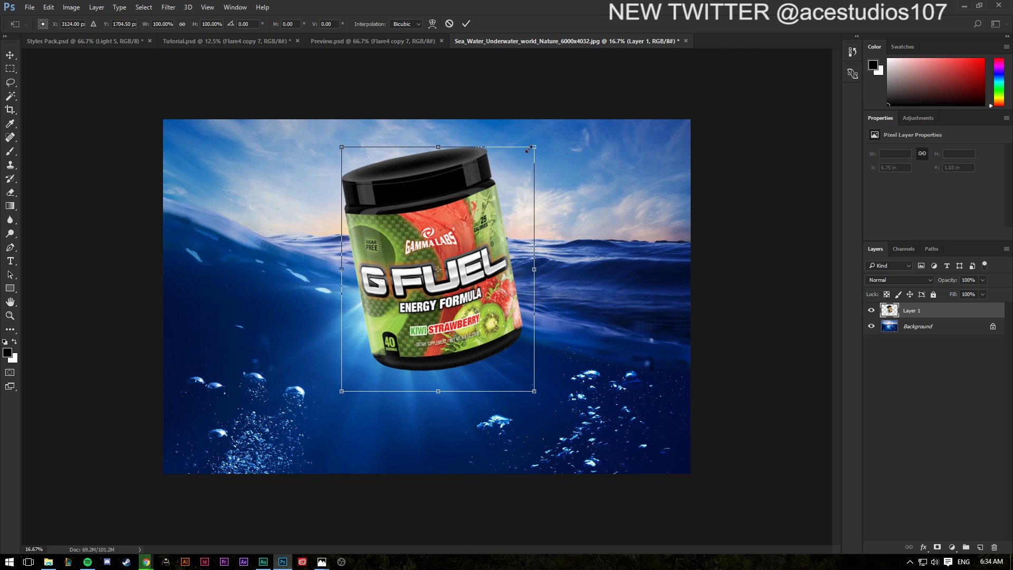
left_click_drag(529, 150, 524, 154)
key("Return")
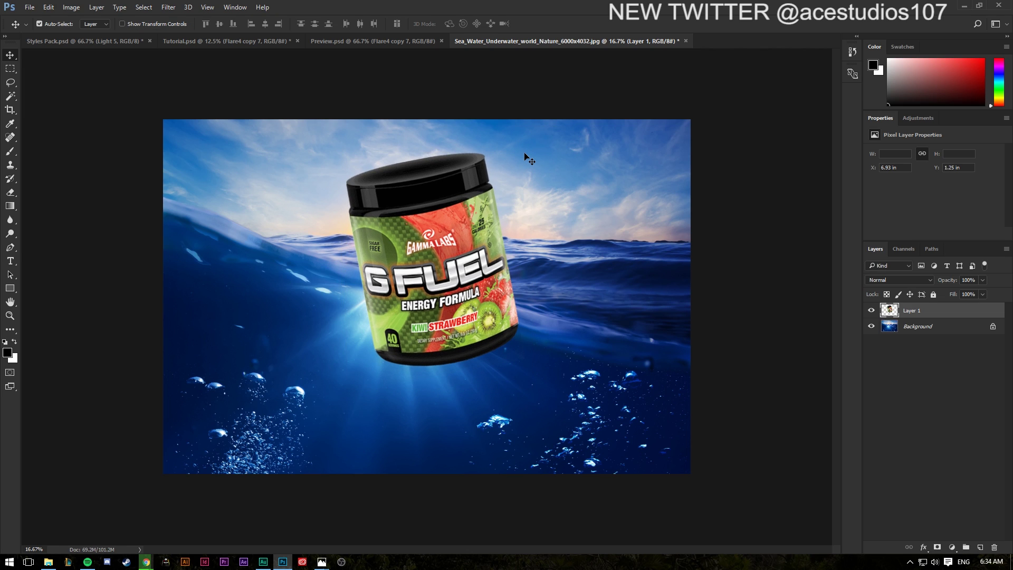
key("p")
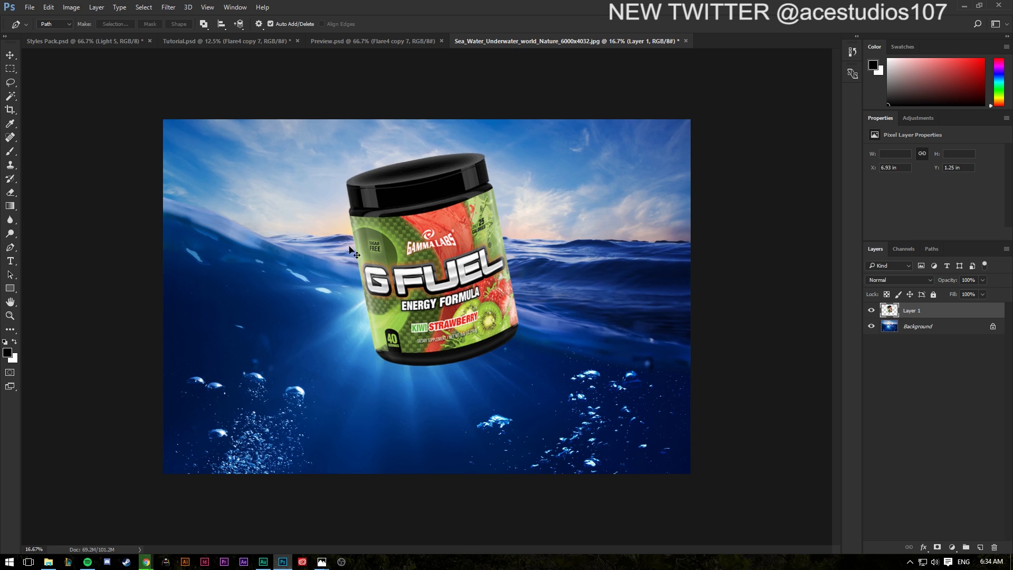
key("v")
mouse_move(456, 323)
left_mouse_down()
mouse_move(454, 311)
mouse_move(454, 323)
left_mouse_up()
Step: Duplicate the Background layer, move the copy above Layer 1, and set its opacity to 50%
left_click(950, 327)
key("ctrl+j")
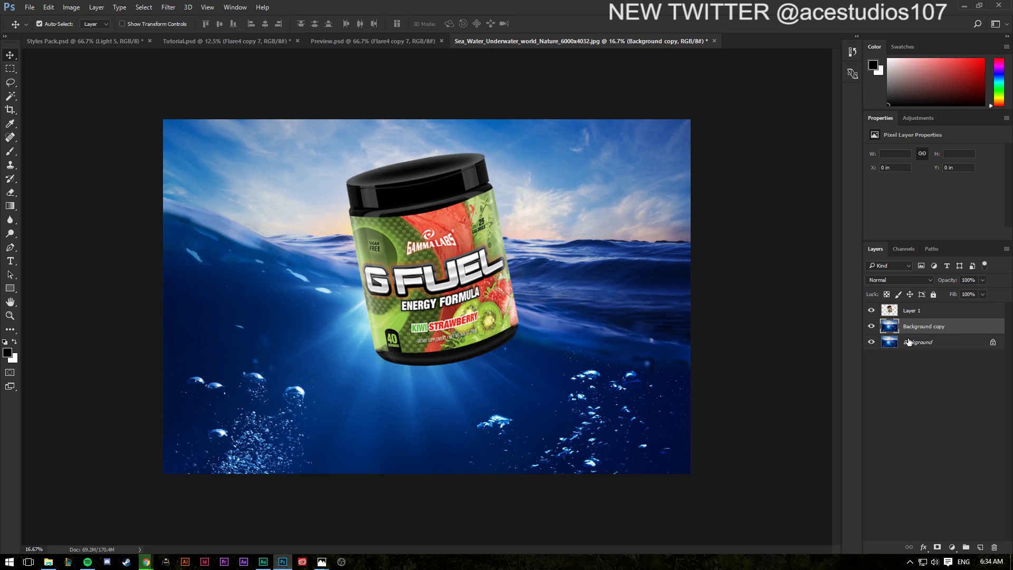
left_click_drag(957, 331, 905, 324)
left_click(983, 280)
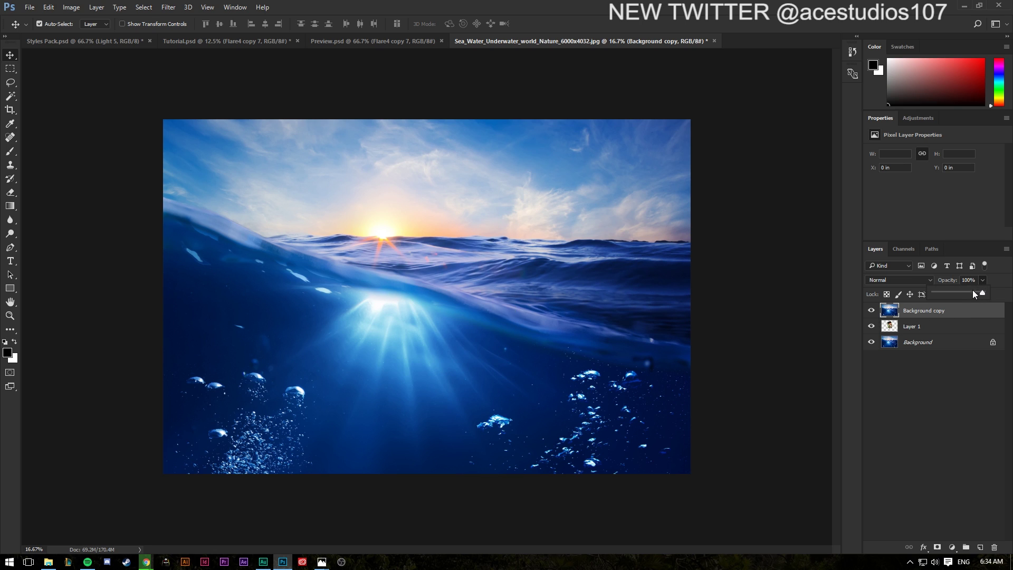
left_click_drag(968, 293, 955, 293)
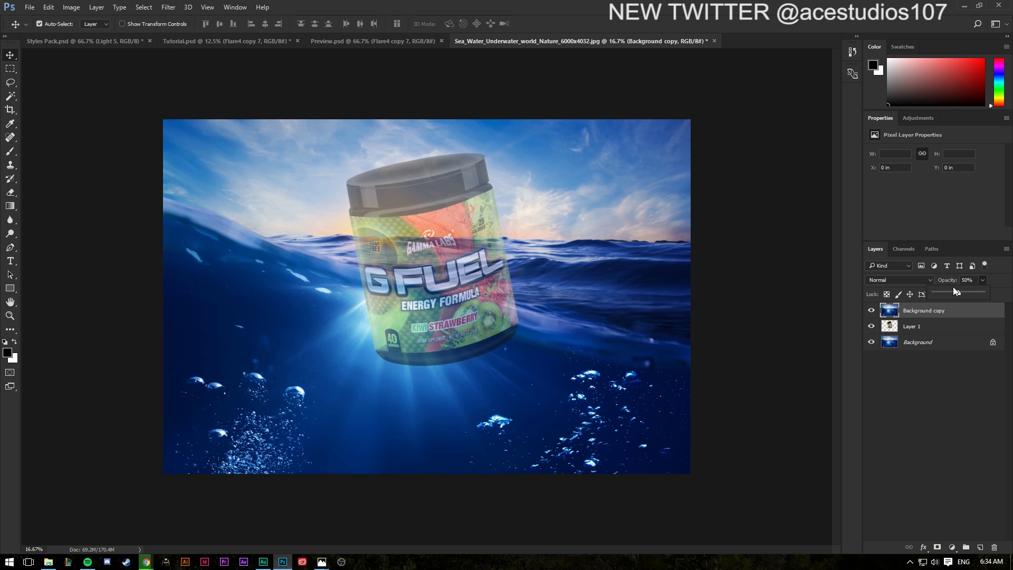
Step: Hide the Background copy and raise the tub on Layer 1 slightly, to a Y position of 1.03 in
key("o")
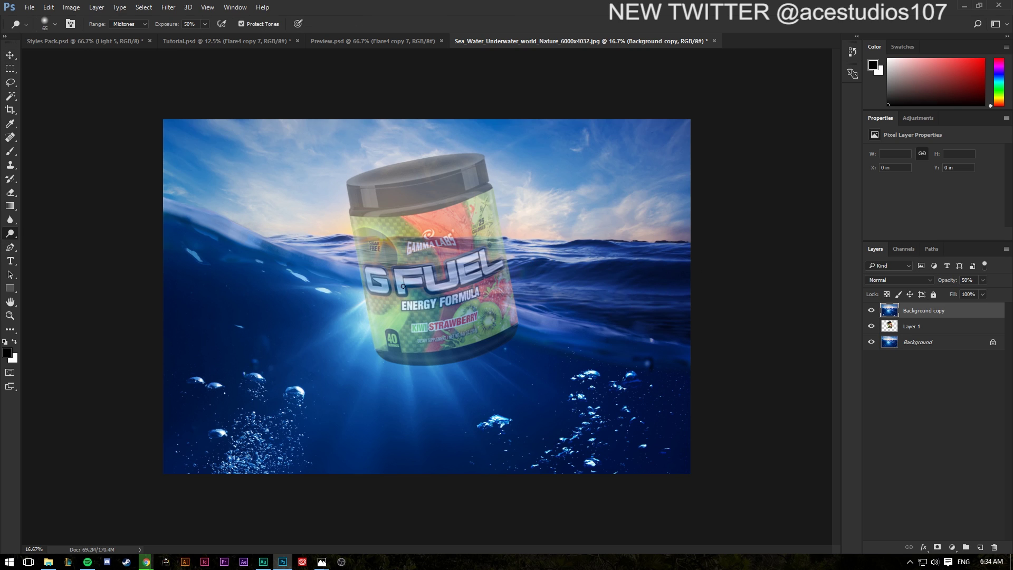
key("v")
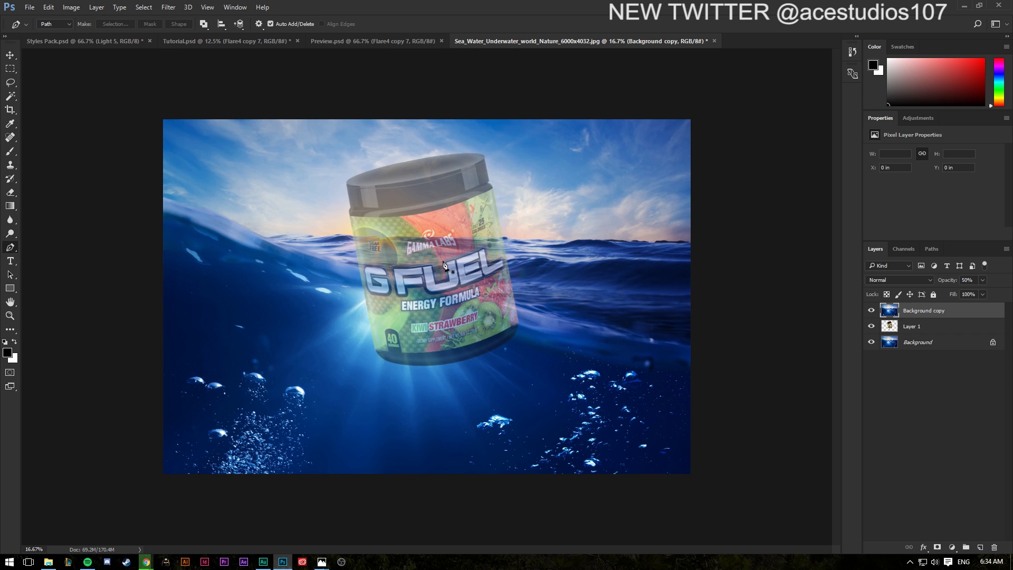
left_click(936, 327)
left_click_drag(474, 320, 479, 300)
key("ctrl+z")
key("ctrl+z")
left_click(871, 310)
left_click(913, 326)
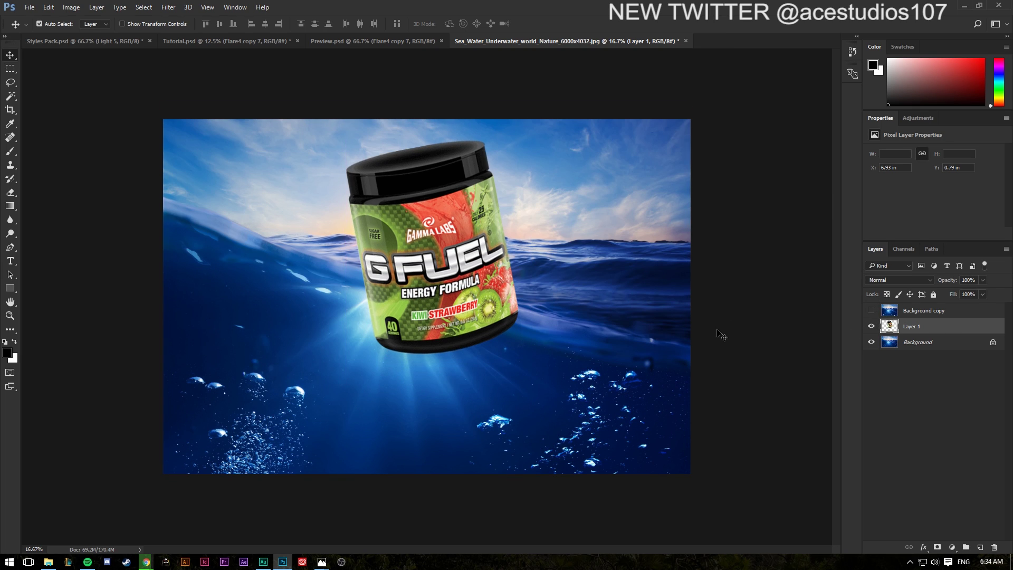
left_click(871, 310)
left_click_drag(484, 305, 484, 310)
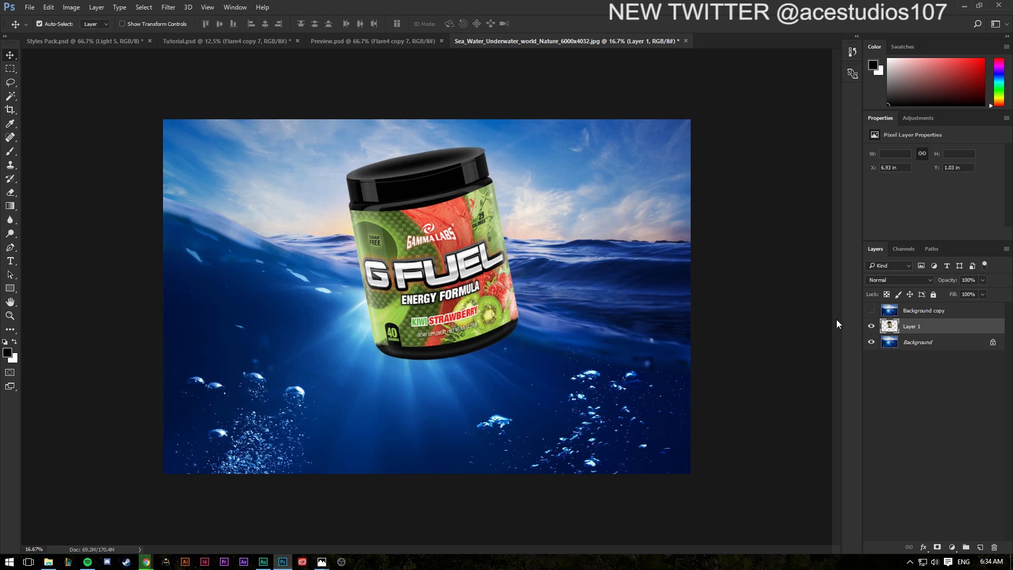
Step: Show the Background copy over the tub and set its opacity to 76%
left_click(891, 312)
left_click(871, 310)
key("5")
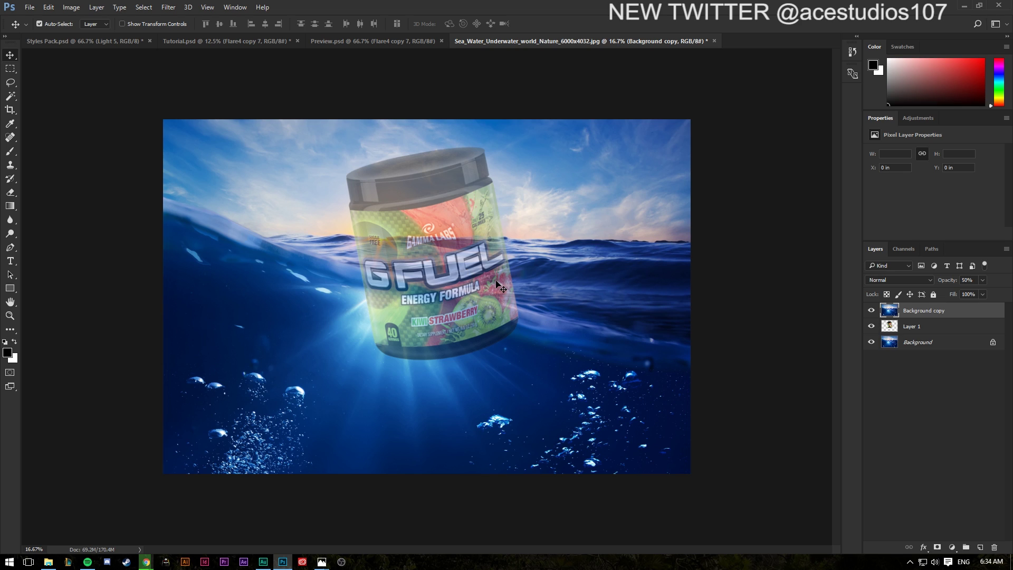
key("p")
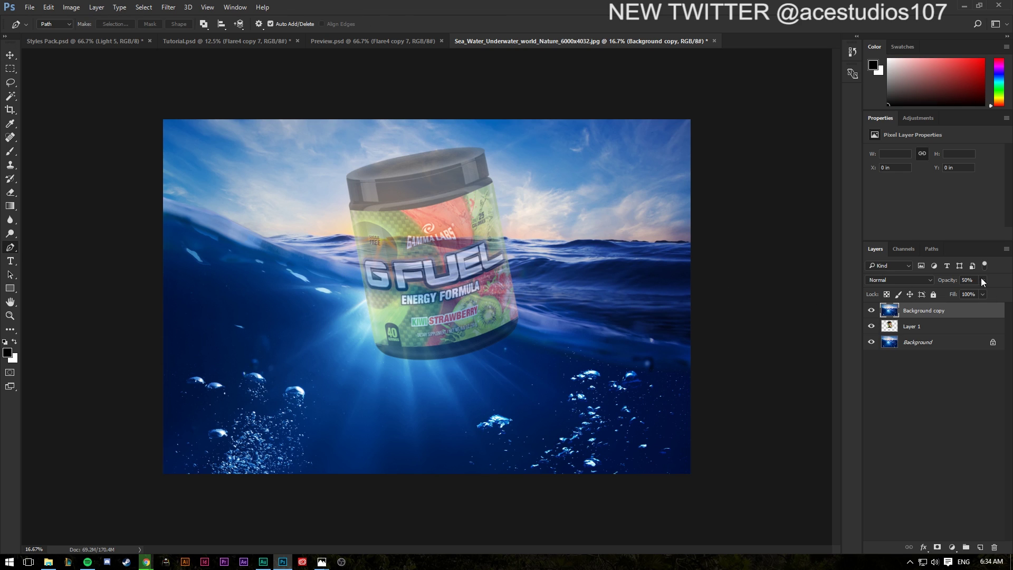
left_click_drag(972, 289, 994, 299)
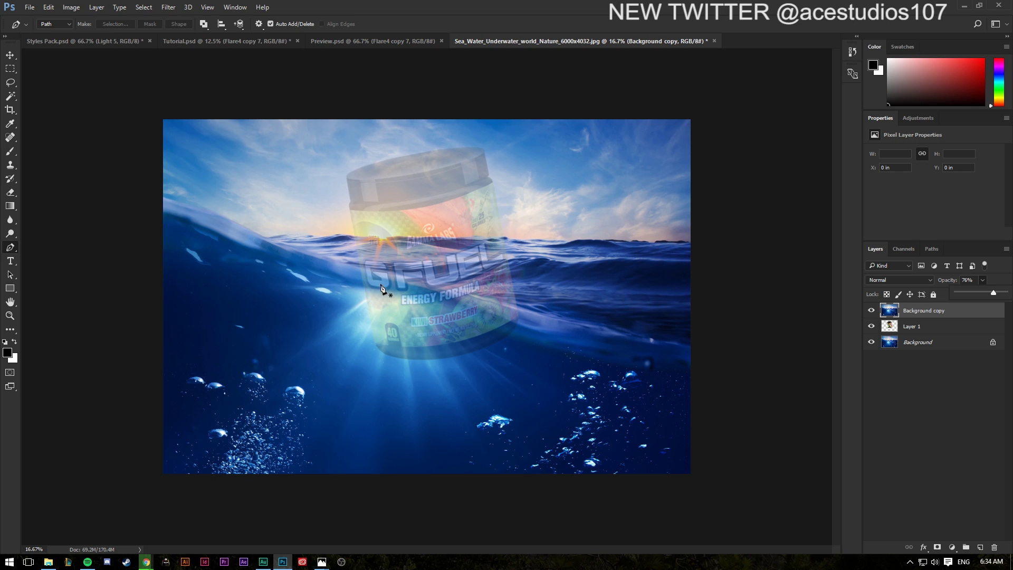
Step: Draw a closed Pen path that curves along the waterline across the tub and loops around its upper part
left_click(360, 267)
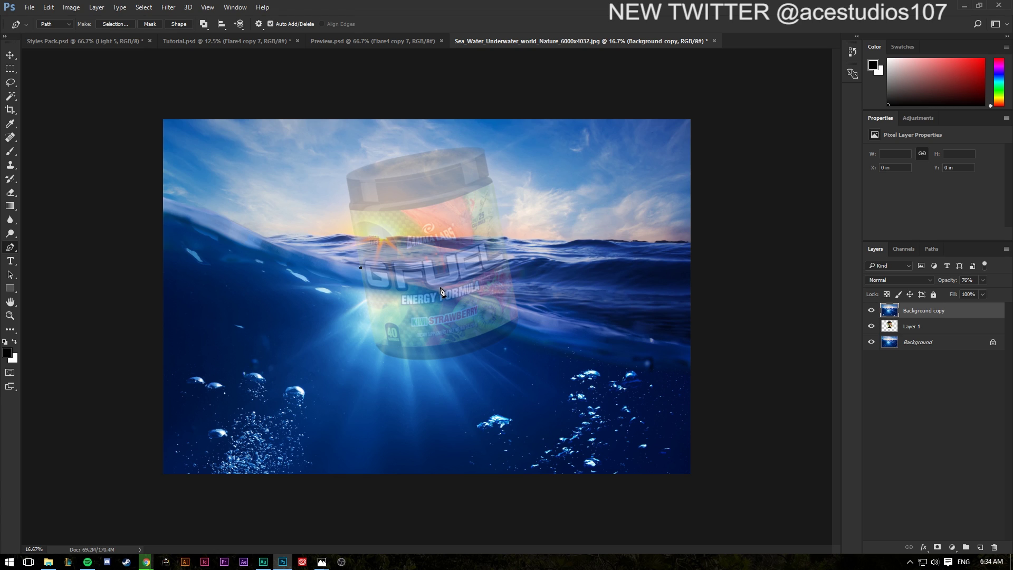
left_click_drag(428, 280, 446, 293)
left_click_drag(510, 268, 539, 260)
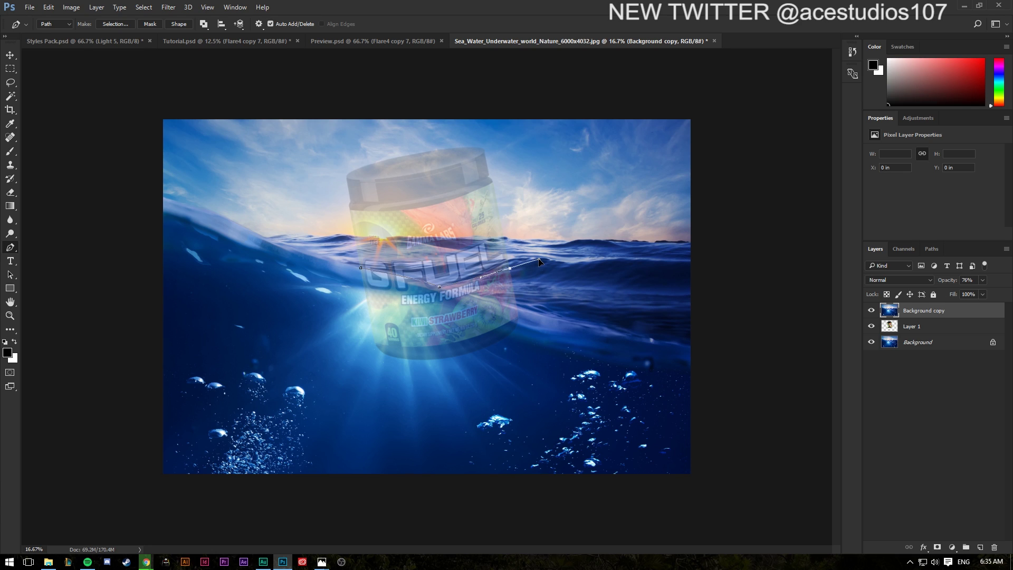
left_click_drag(506, 261, 512, 229)
key("ctrl+alt+z")
left_click(508, 255, "alt")
left_click(525, 154)
left_click(499, 135)
left_click(401, 133)
left_click(272, 143)
left_click(289, 288)
left_click(360, 267)
Step: Convert the closed path around the tub's upper part into a selection
right_click(448, 222)
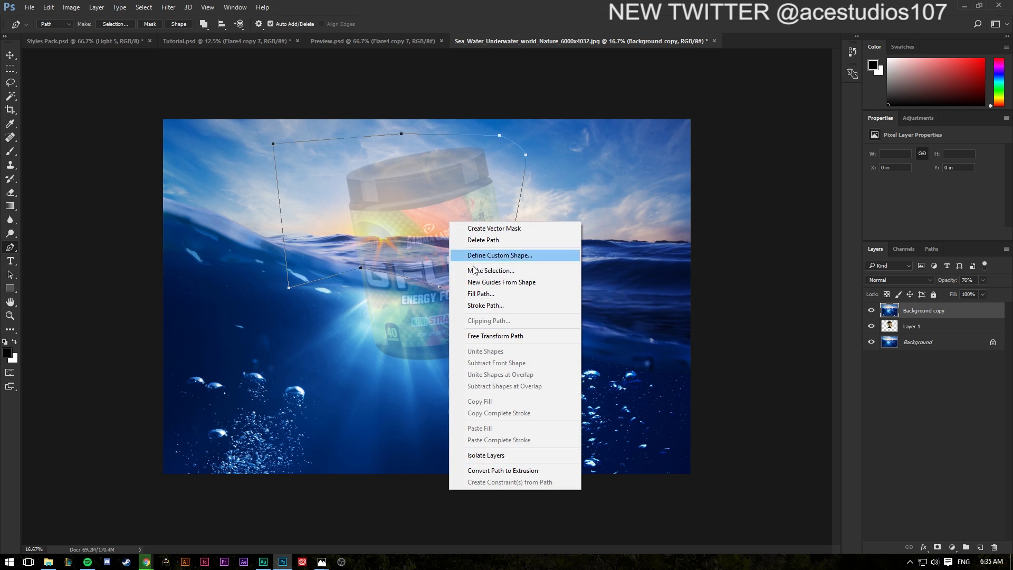
left_click(510, 271)
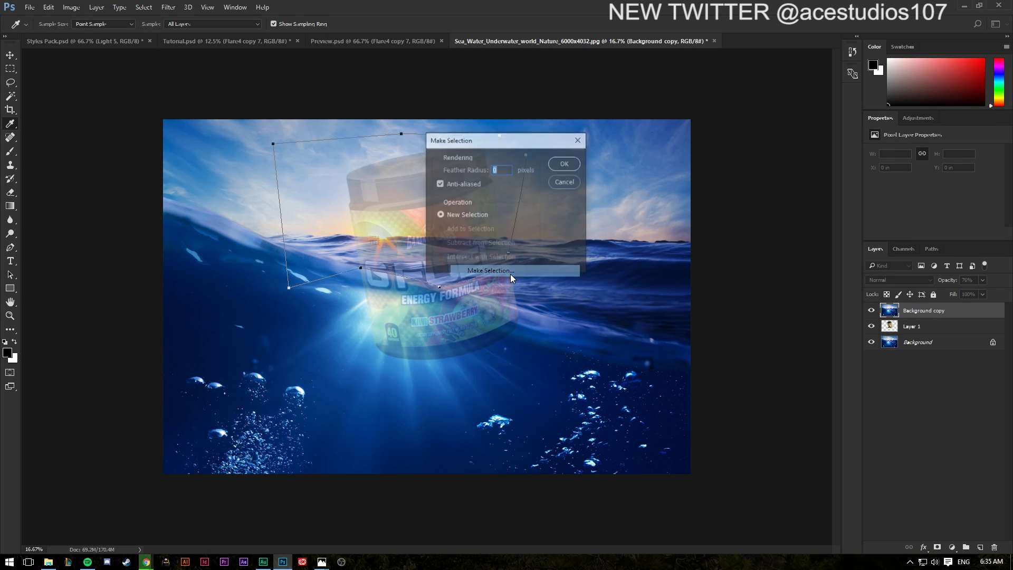
left_click(559, 166)
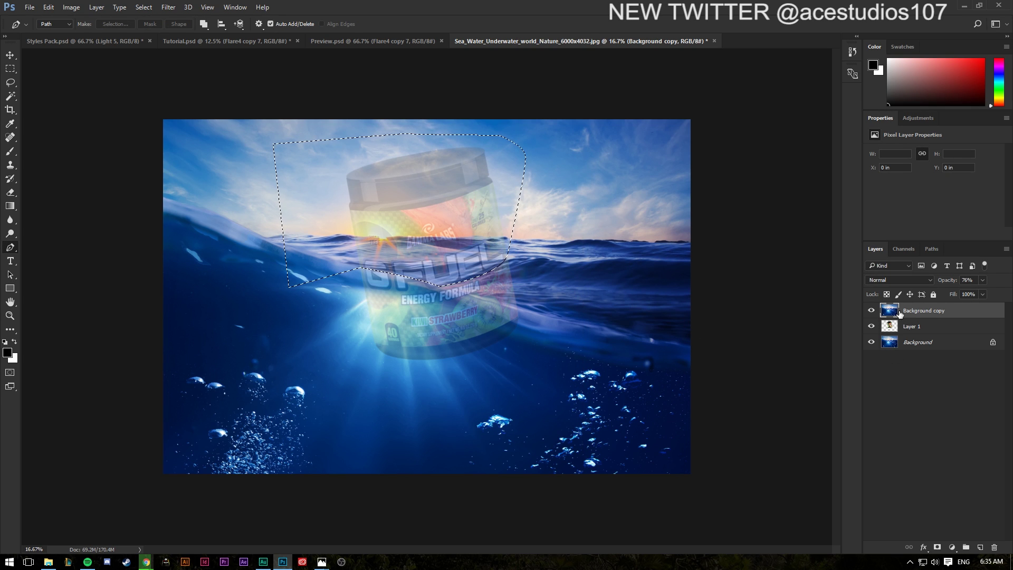
Step: Hide the Background copy and cut the selected upper part of the tub out of Layer 1
left_click(938, 325)
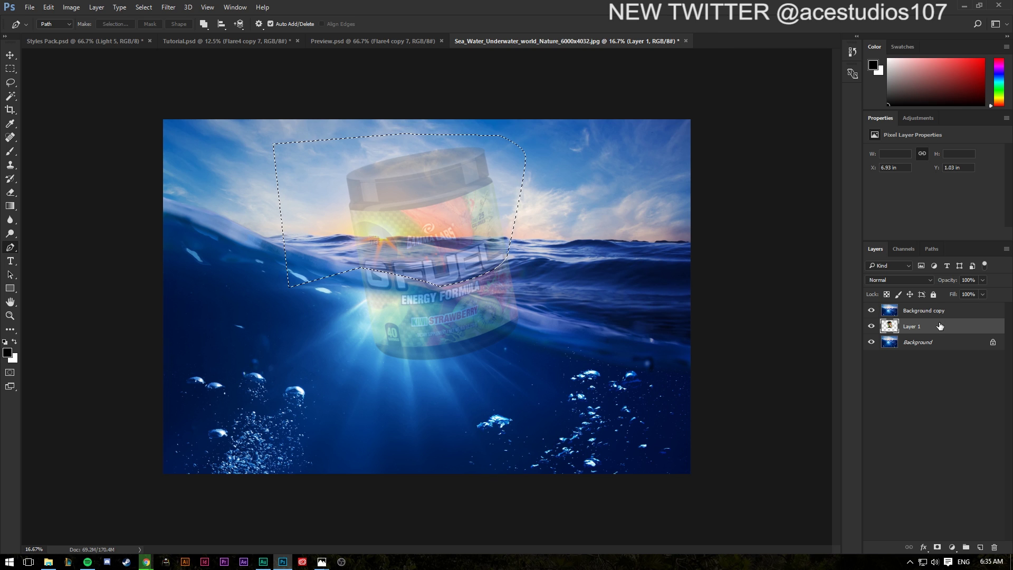
left_click(941, 312)
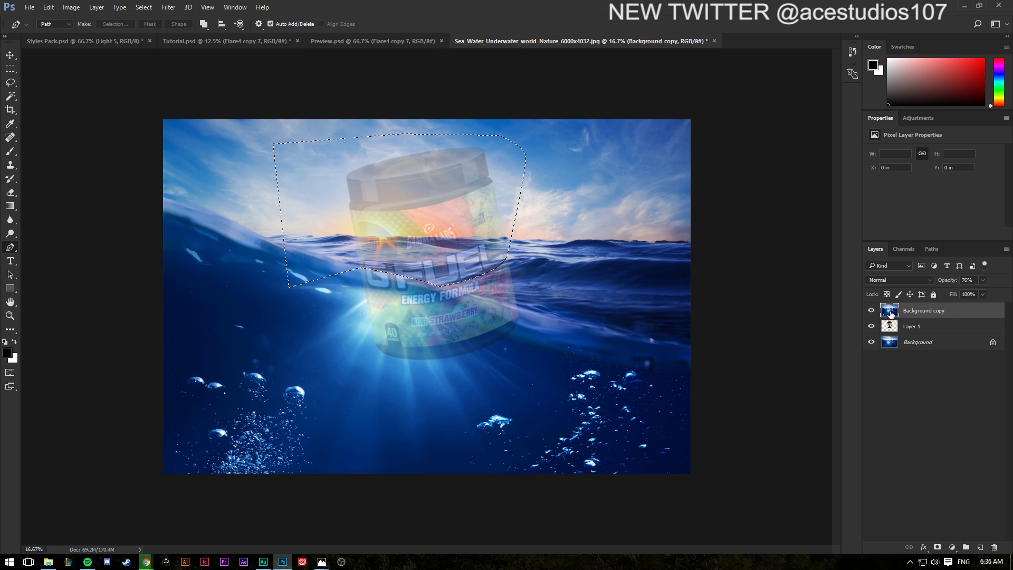
left_click(870, 311)
left_click(942, 326)
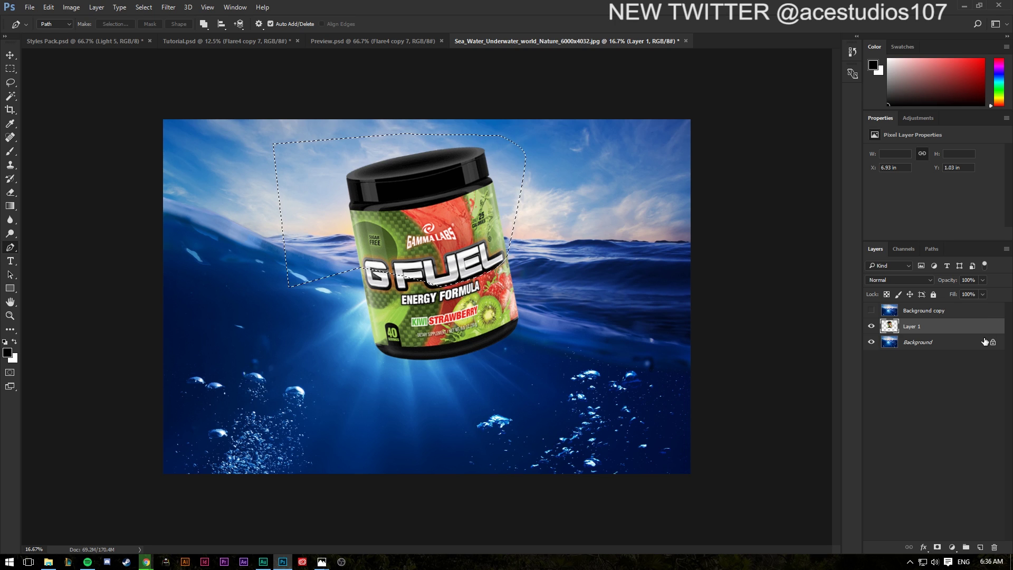
key("Delete")
key("ctrl+d")
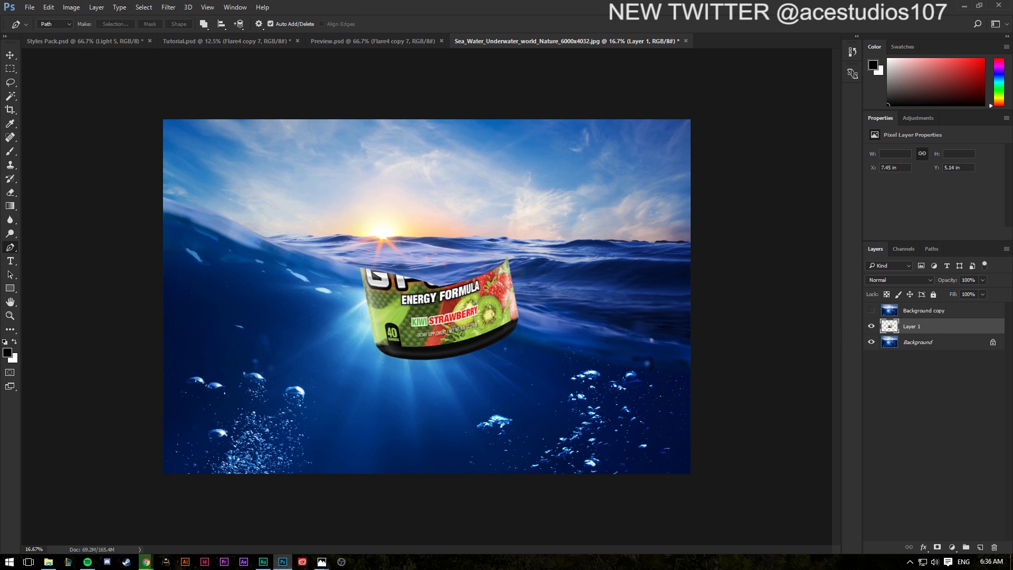
Step: Paste the tub's upper part onto its own layer and align it with the lower part to complete the tub
key("ctrl+v")
key("c")
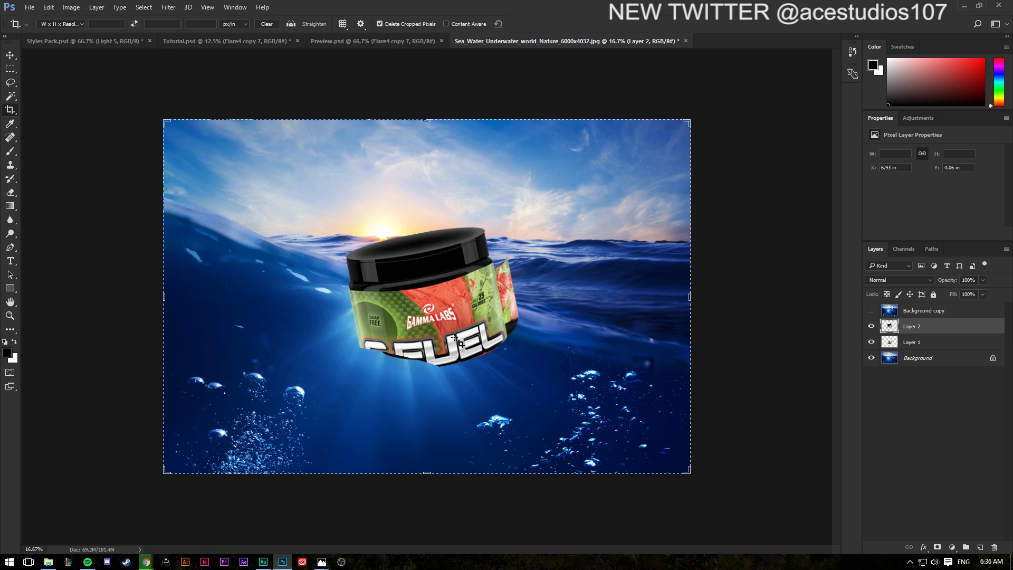
key("v")
left_click_drag(459, 358, 452, 274)
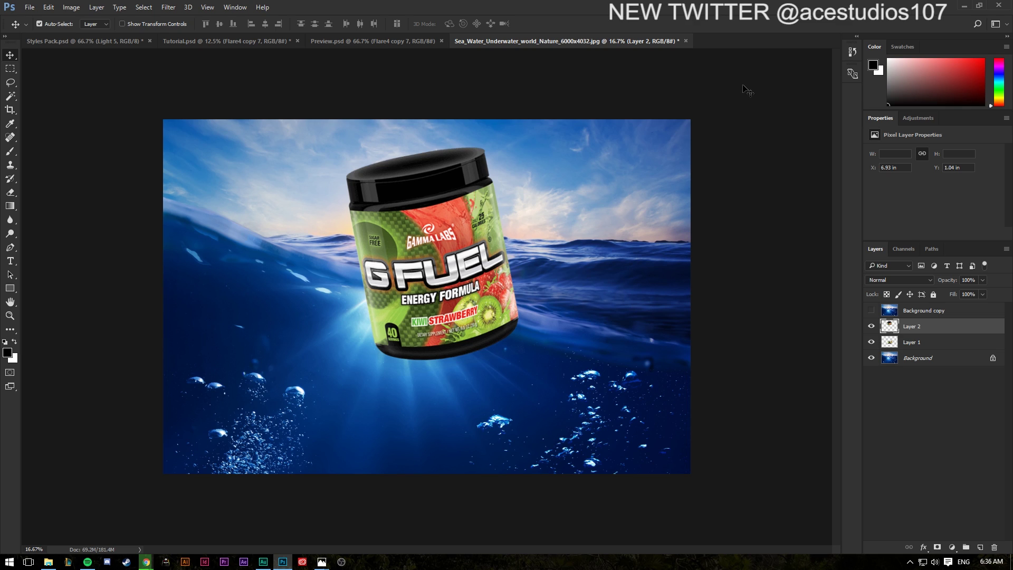
Step: Show the Background copy and try to extend the upper tub part's selection along the waterline with Quick Selection
left_click(888, 330, "ctrl")
left_click(868, 310)
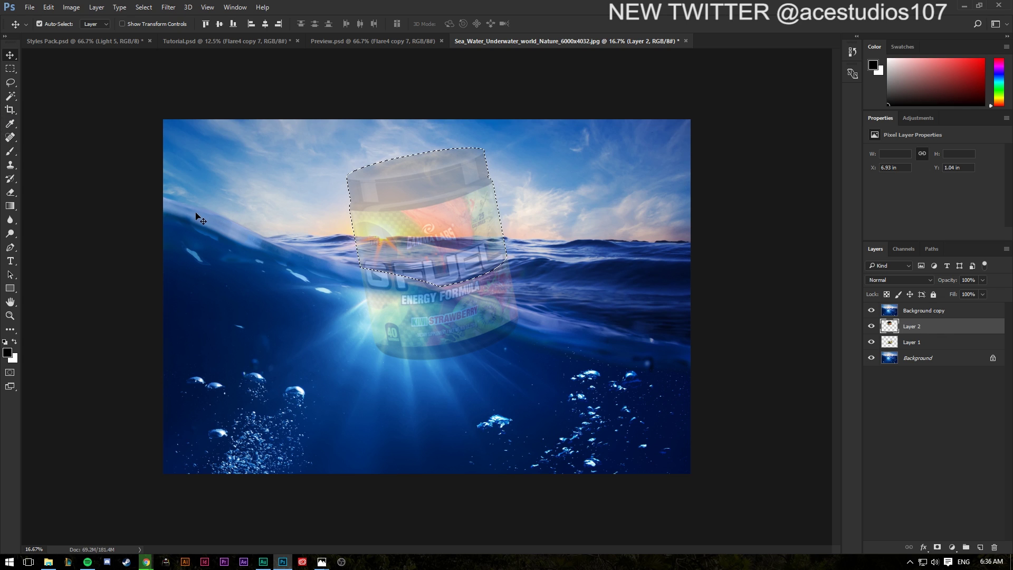
left_click(9, 124)
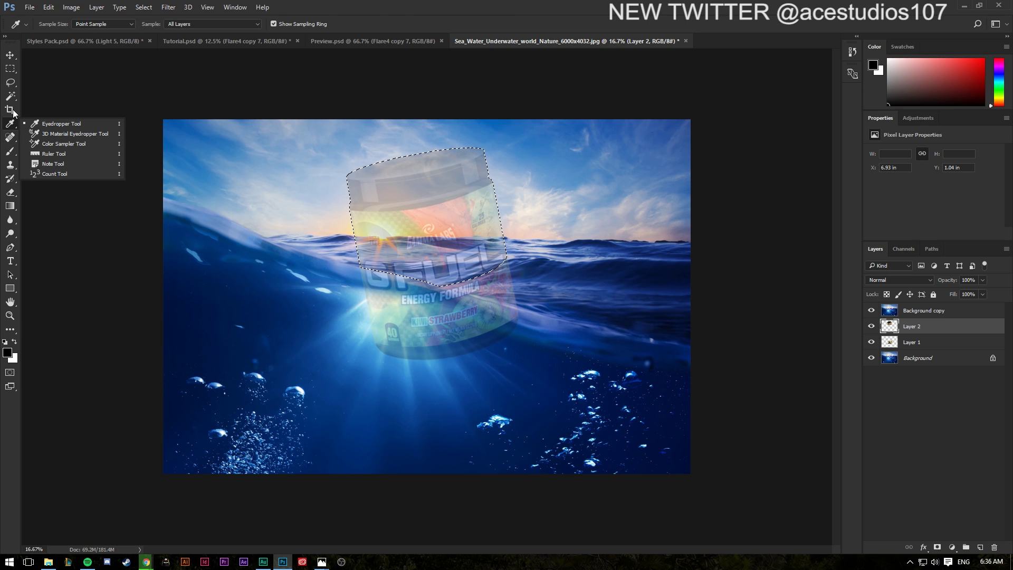
left_click(12, 151)
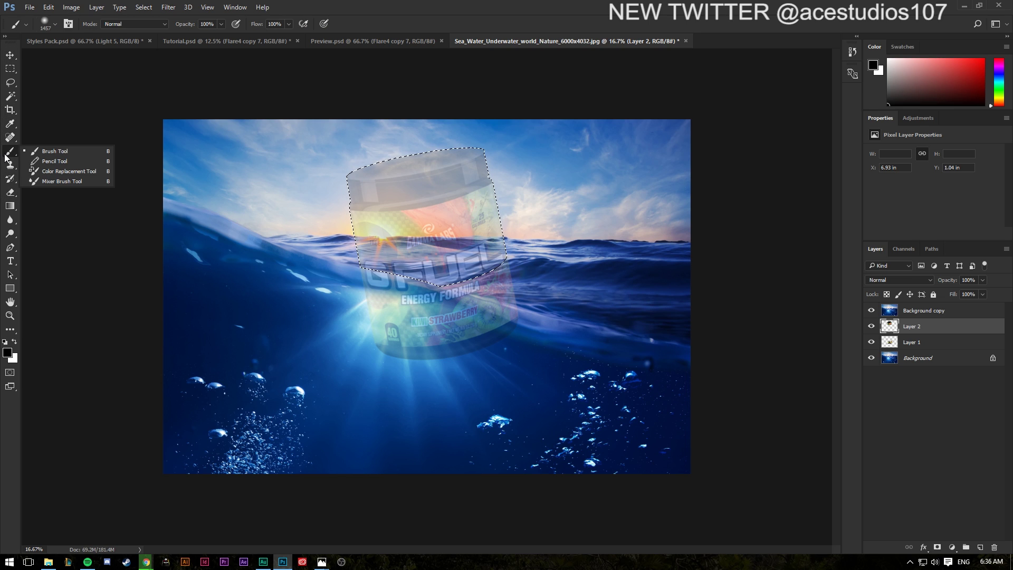
left_click(10, 85)
left_click(11, 96)
left_click(42, 97)
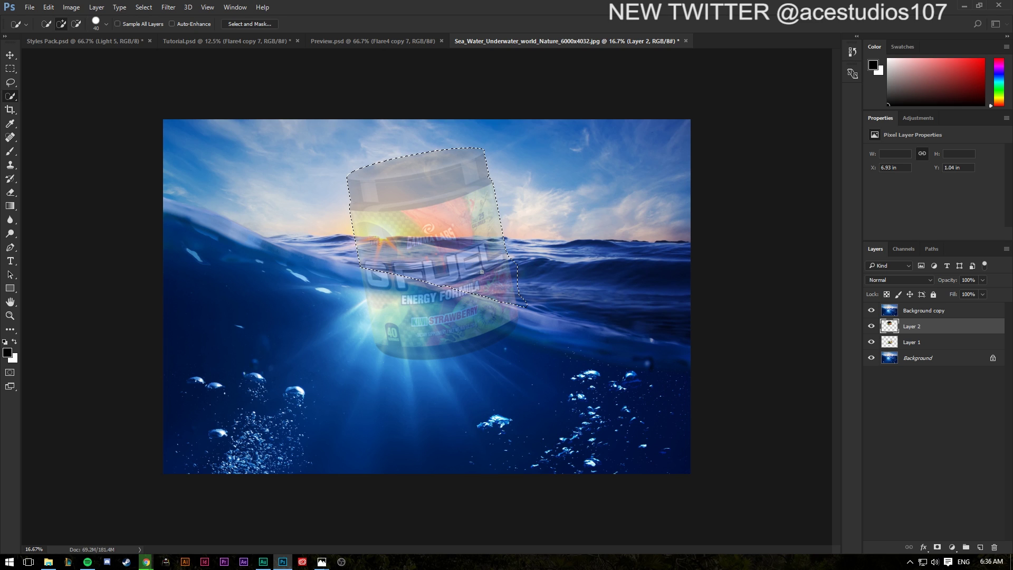
left_click_drag(531, 307, 591, 270)
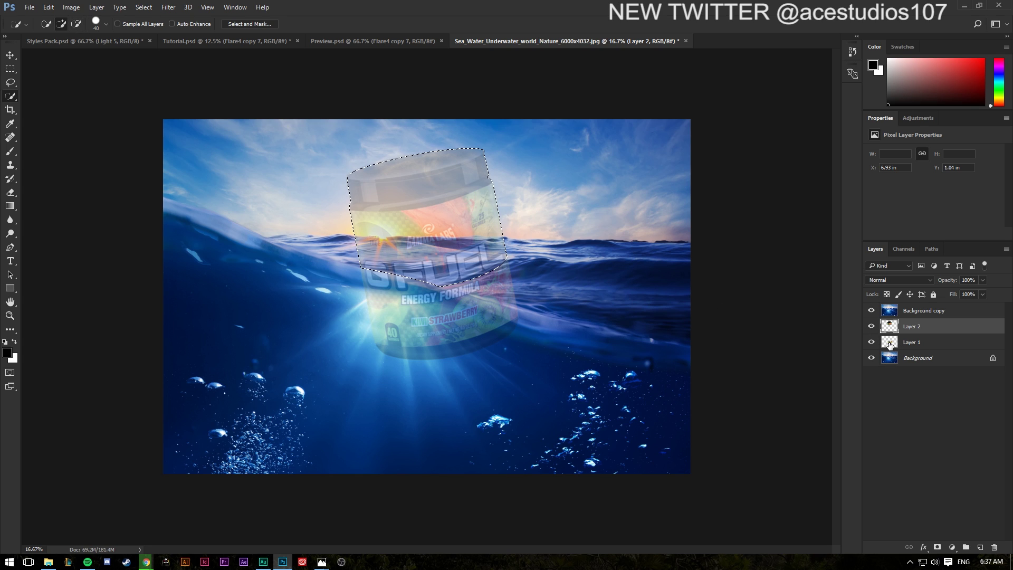
Step: Load Layer 1's outline as a selection and subtract the area above the waterline with Quick Selection
left_click(889, 344)
key("ctrl+d")
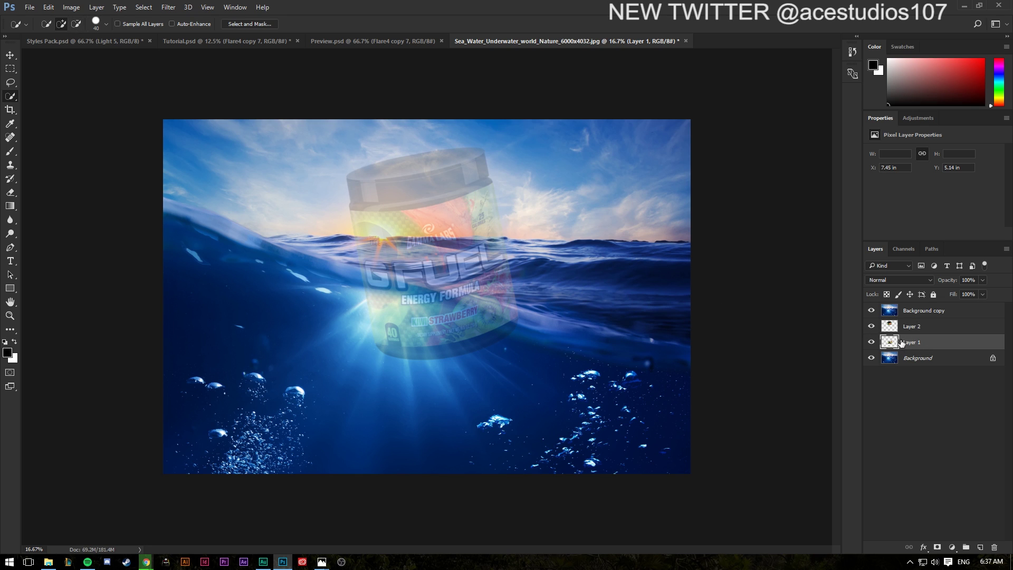
left_click(890, 343, "ctrl")
key("ctrl+z")
left_click(77, 24)
left_click(61, 23)
left_click(428, 292)
key("ctrl+z")
left_click(444, 286)
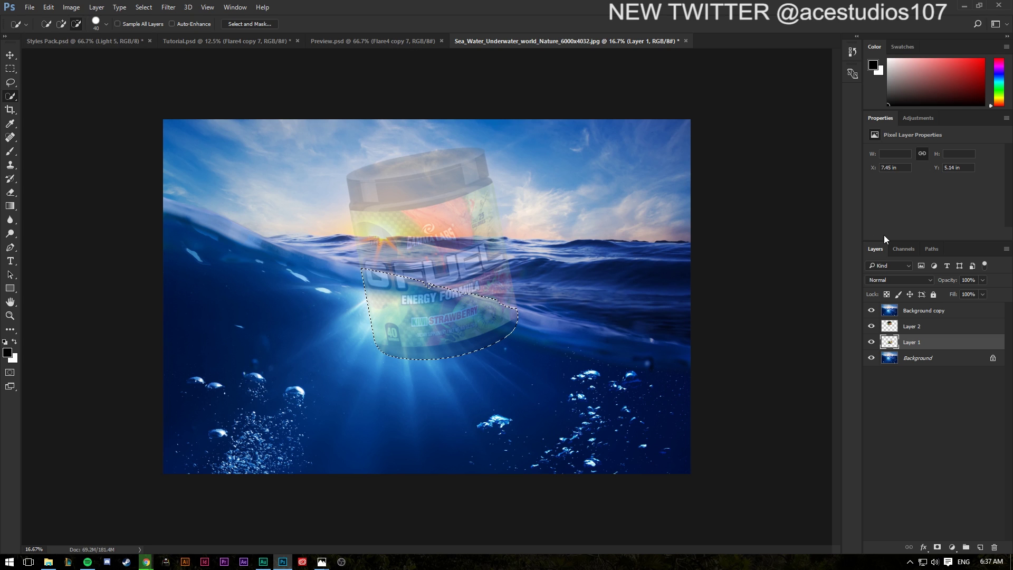
Step: Delete everything outside the selected lower tub part from Layer 1, deselect, and hide the Background copy
key("ctrl+shift+i")
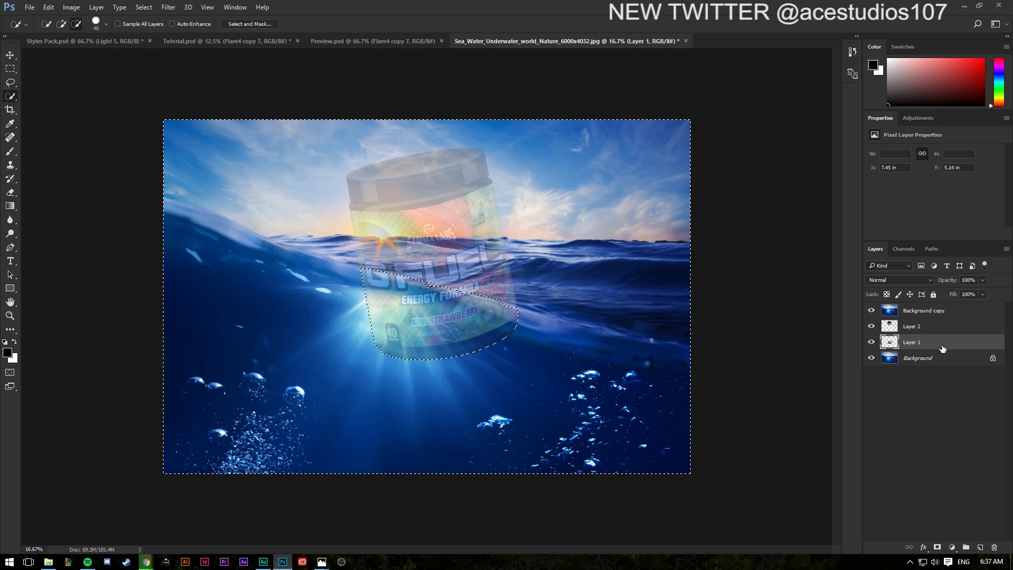
key("Delete")
key("ctrl+d")
left_click(870, 310)
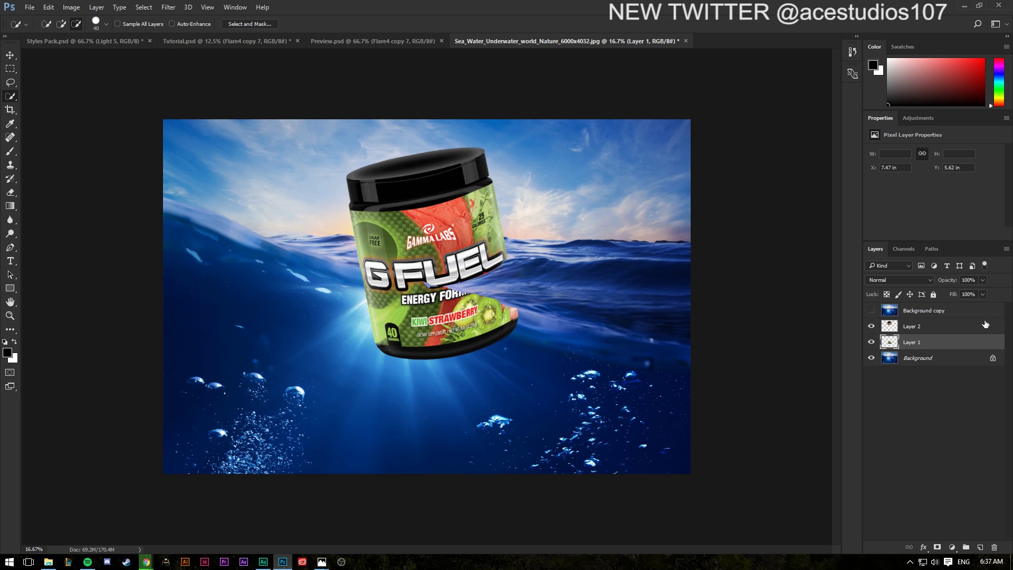
Step: Enlarge the lower tub part on Layer 1 proportionally and offset it down and left from the upper part
key("ctrl+t")
left_click_drag(480, 326, 467, 336)
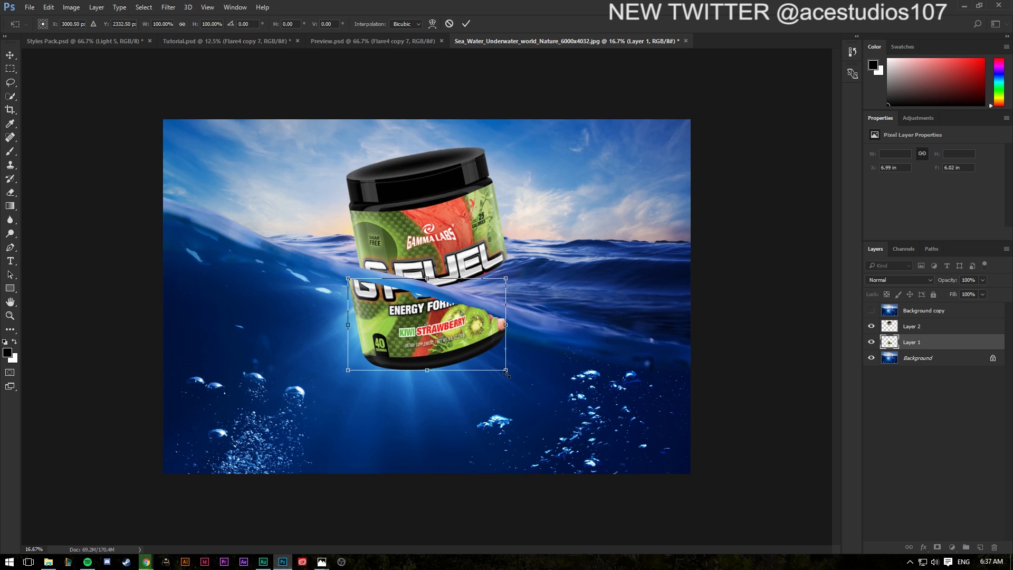
left_click_drag(520, 379, 519, 378)
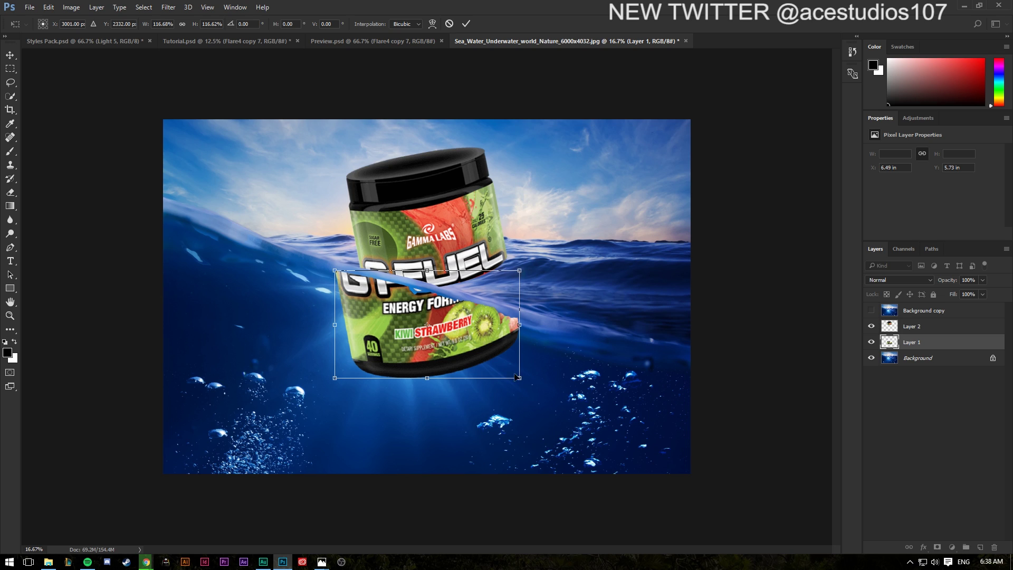
left_click_drag(338, 375, 344, 372)
left_click_drag(417, 356, 418, 360)
Step: Commit the transform and fine-tune the lower tub part's position under the waterline at about X 7.01 in, Y 6.09 in
key("Right")
key("Right")
key("Down")
key("Down")
key("Down")
key("Down")
key("Down")
key("Return")
key("w")
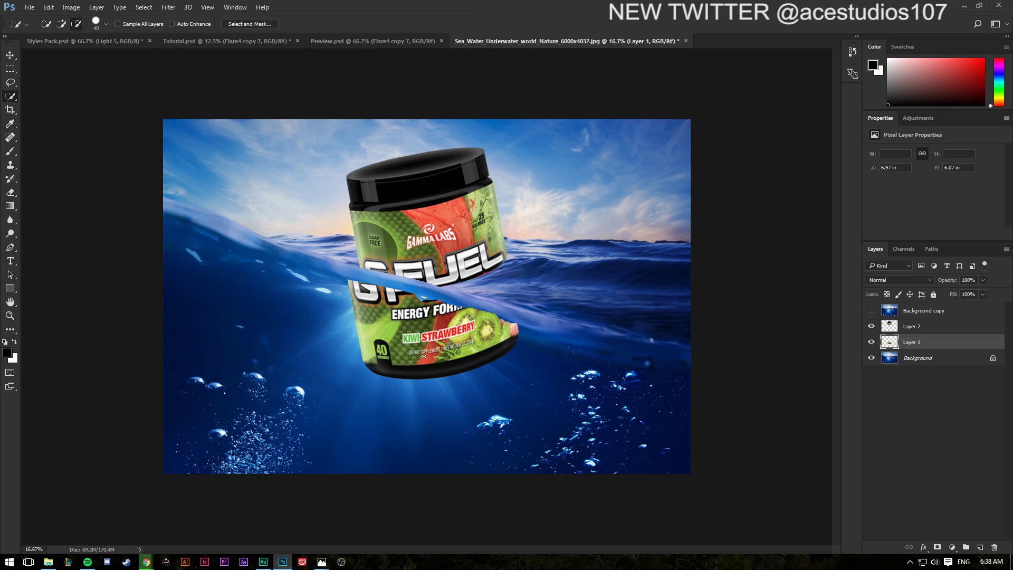
key("v")
left_click_drag(423, 356, 427, 361)
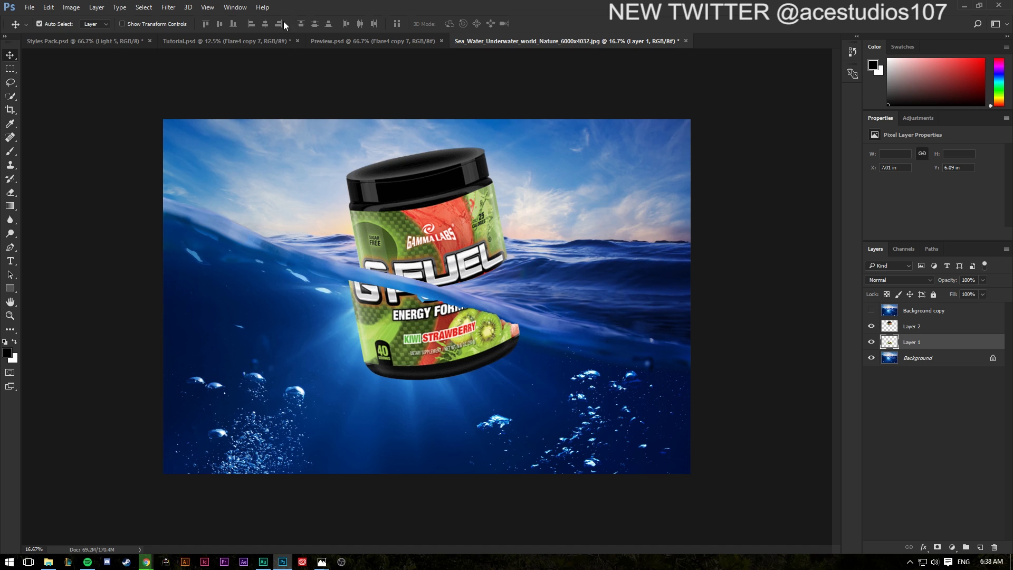
Step: Check the composition in Preview.psd and place vwZ_W9bmd6_EX4MU5OF0Y4TIWjc.png from Documents into the sea image
left_click(347, 41)
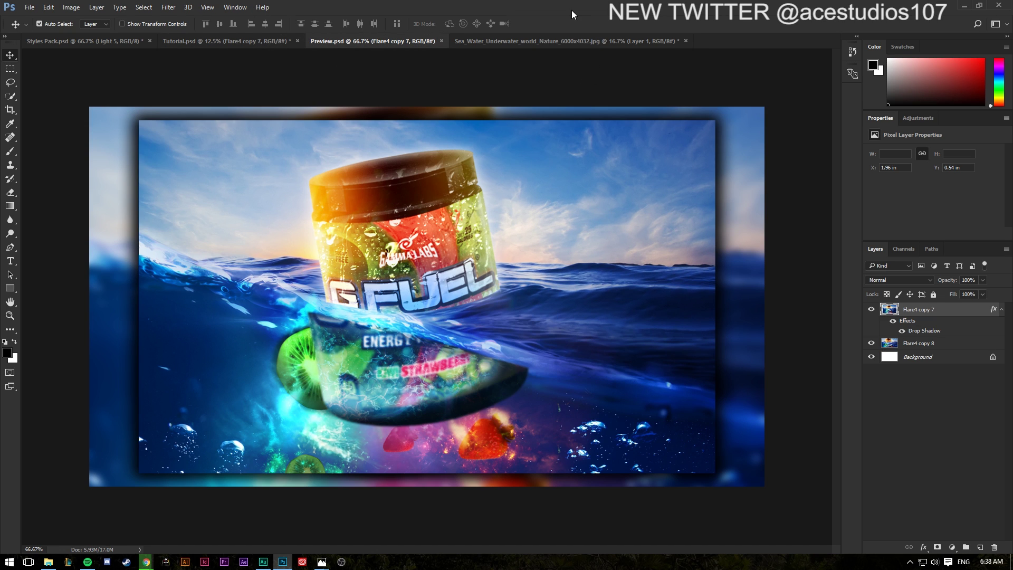
left_click(572, 40)
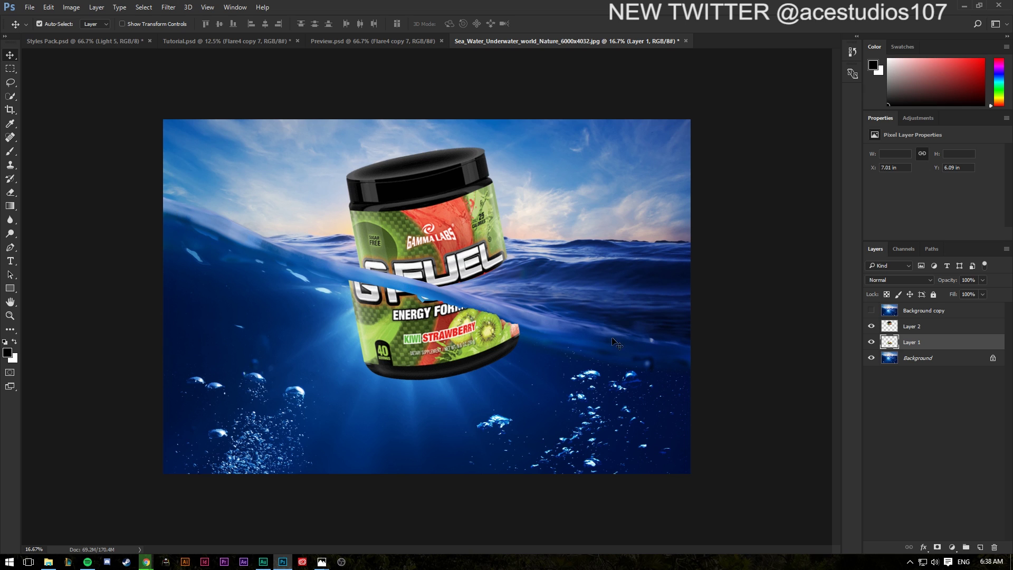
left_click(48, 562)
left_click(74, 139)
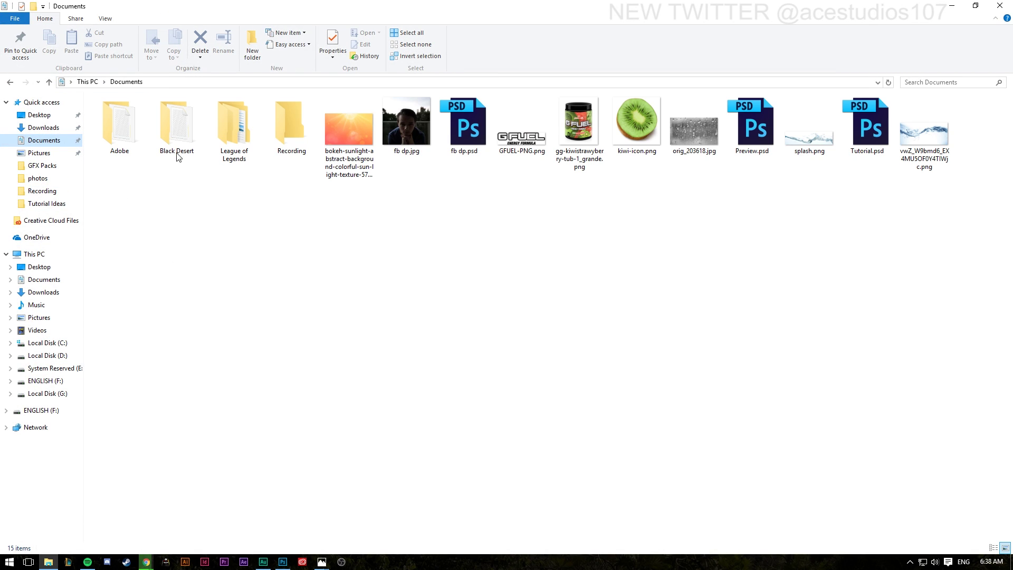
left_click_drag(935, 156, 304, 282)
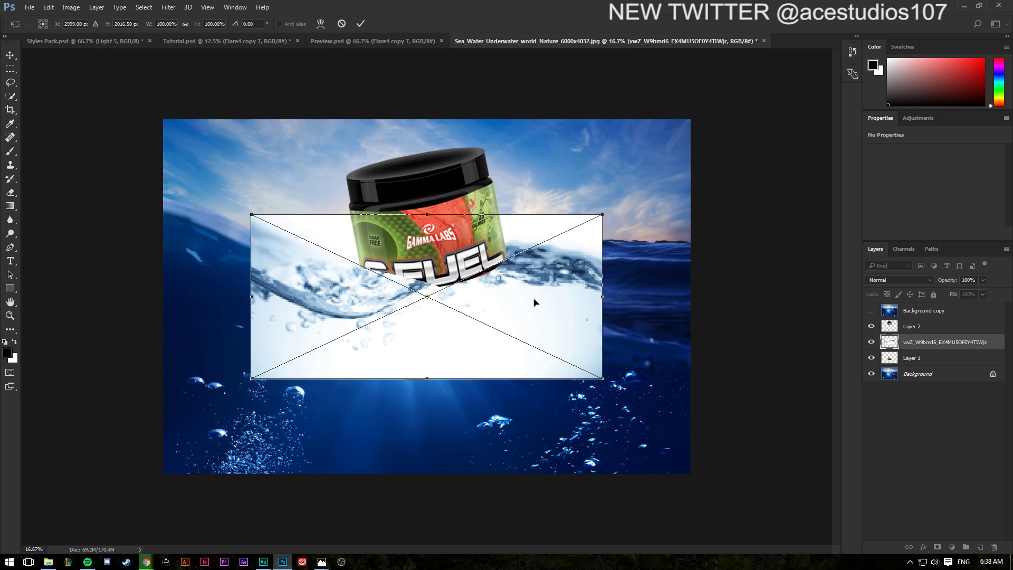
Step: Rotate the placed water image so it slopes down toward the tub and position it over the wave left of the tub
left_click_drag(604, 220, 553, 345)
left_click_drag(425, 399, 302, 332)
key("Return")
key("ctrl+t")
key("Return")
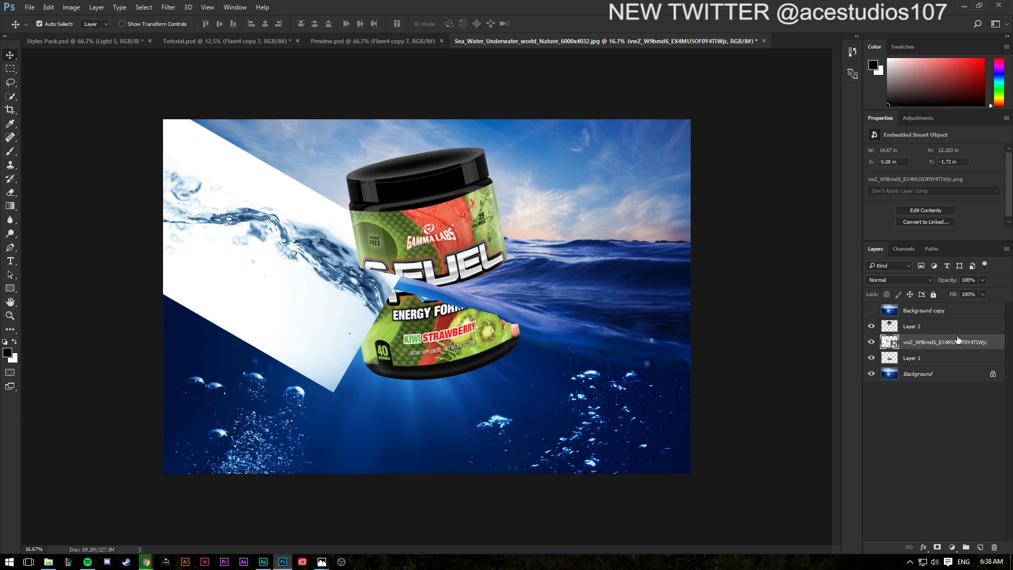
Step: Delete the Background copy layer and rename Layer 2 as Top Can
left_click(944, 316)
key("Delete")
double_click(911, 311)
type("Top Can")
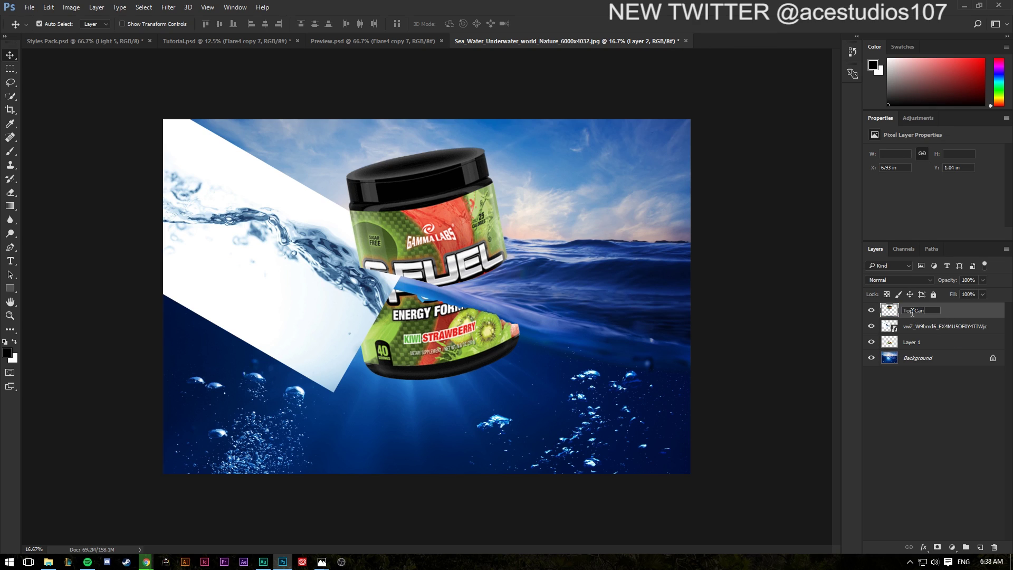
key("Return")
Step: Rename Layer 1 as Bot Can and lock both the Bot Can and Top Can layers
double_click(913, 341)
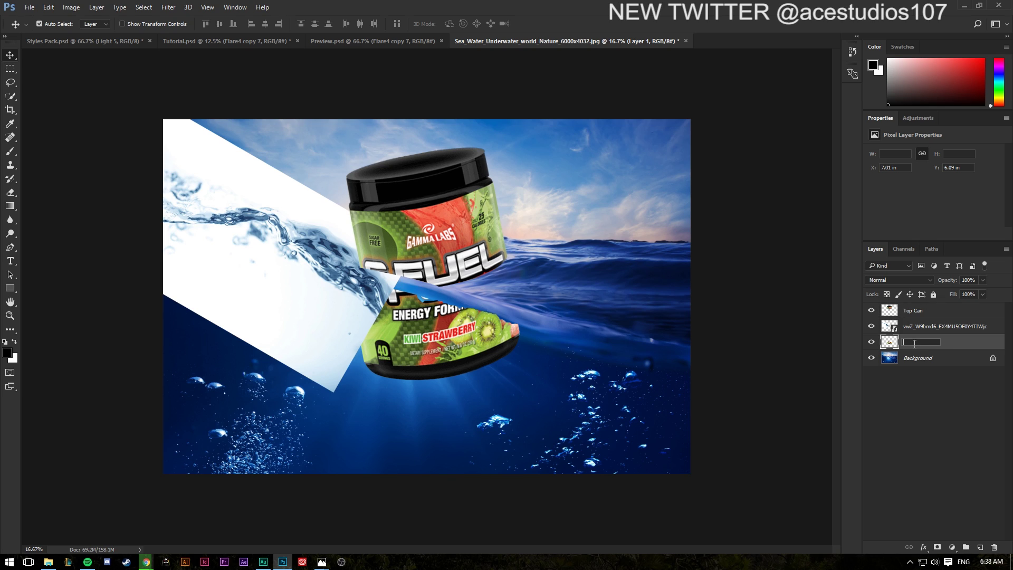
key("Return")
left_click(933, 294)
left_click(918, 310)
left_click(933, 294)
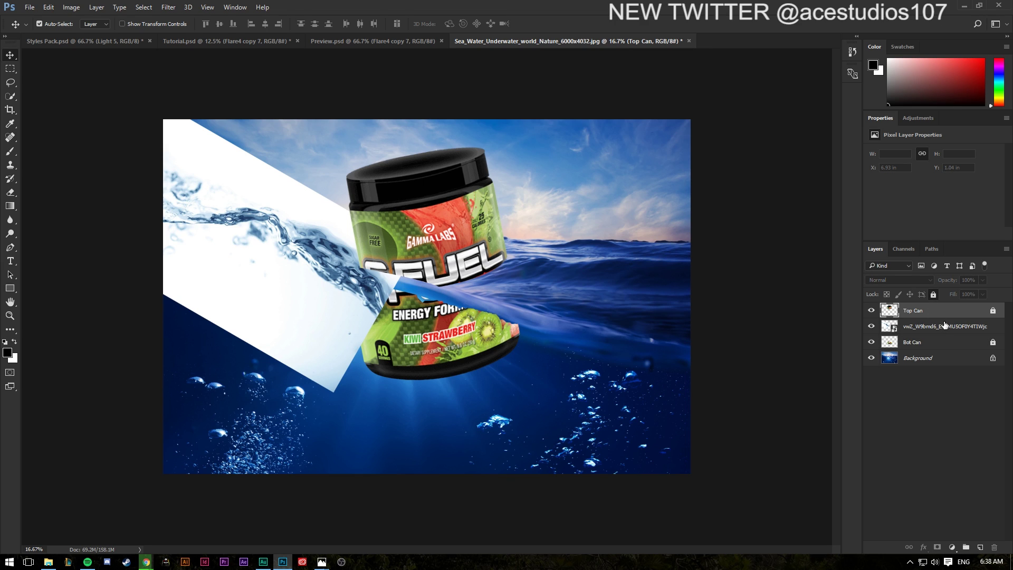
Step: Rasterize the placed water layer and shift it slightly right along the wave
left_click(949, 330)
right_click(937, 327)
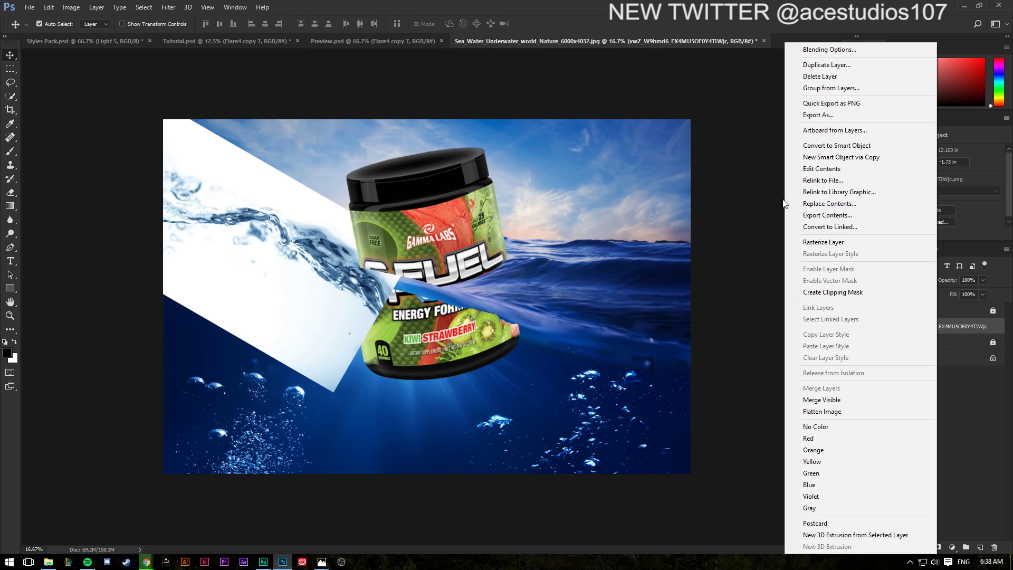
left_click(844, 242)
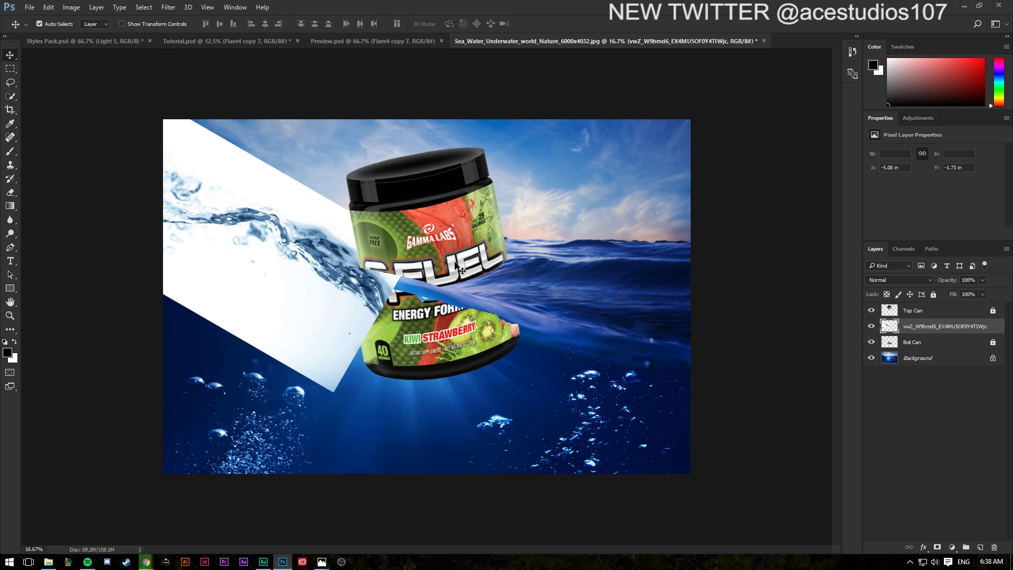
mouse_move(346, 323)
left_mouse_down()
mouse_move(360, 328)
mouse_move(312, 343)
mouse_move(357, 326)
left_mouse_up()
Step: Try out blend modes from Darker Color through Pin Light on the water layer
left_click(899, 280)
left_click(887, 349)
key("Up")
key("Up")
key("Down")
key("Down")
key("Down")
key("Down")
key("Down")
key("Down")
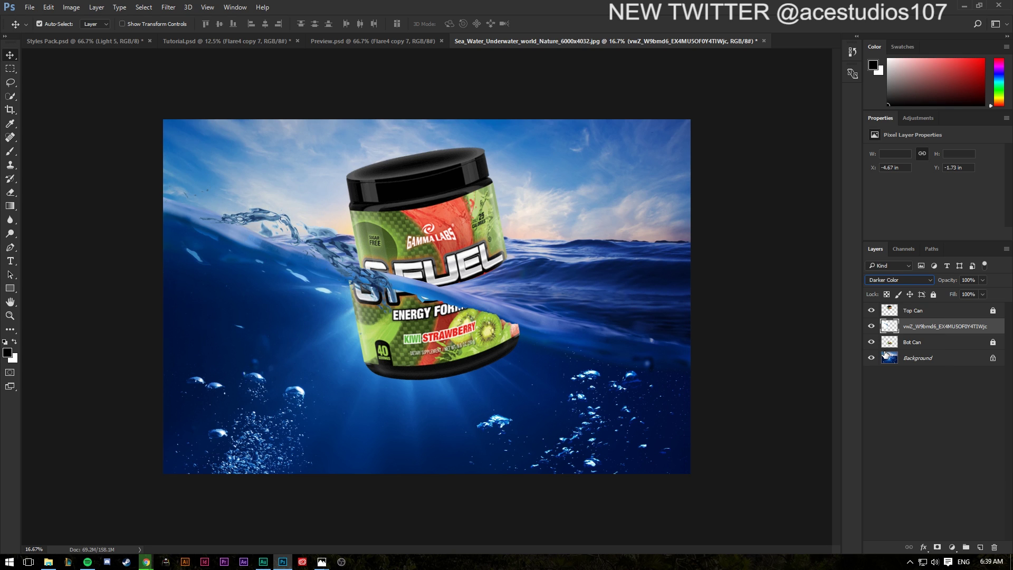
key("Down")
key("Down")
key("Down")
key("Down")
key("Down")
key("Down")
key("Down")
key("Down")
key("Down")
key("Down")
key("Down")
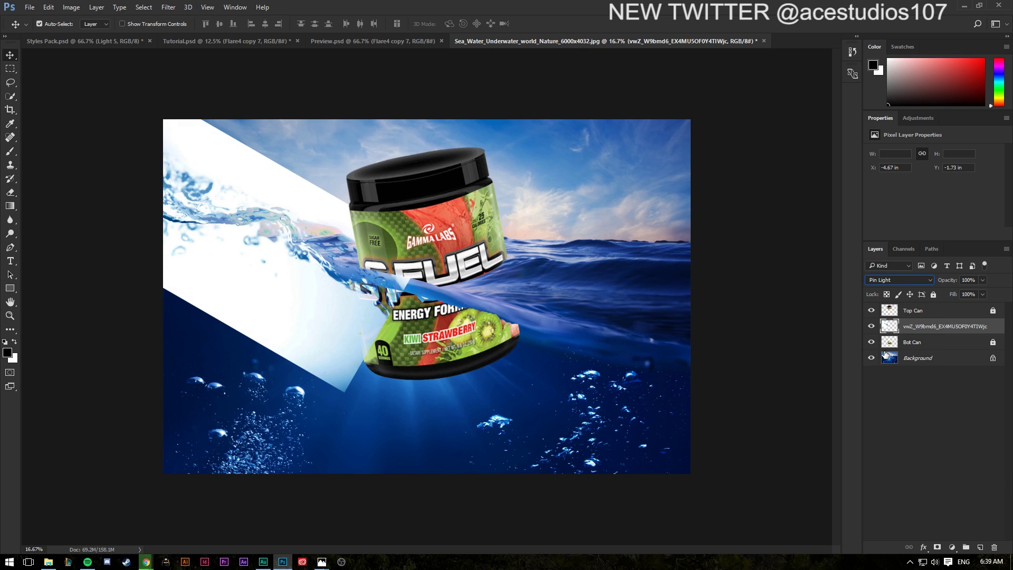
key("Up")
key("Up")
key("Up")
key("Up")
key("Up")
key("Up")
key("Up")
key("Up")
key("Up")
key("Up")
key("Up")
key("Up")
key("Up")
key("Up")
key("Up")
key("Up")
key("Up")
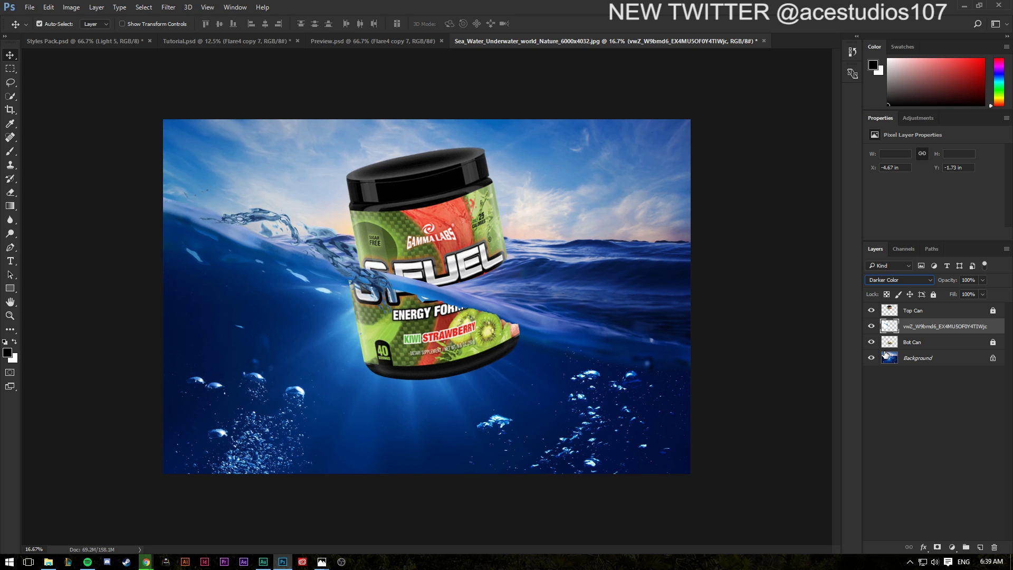
key("Down")
Step: Check the matching water layer's blend mode in Tutorial.psd and set the sea image's water layer to Divide
left_click(201, 40)
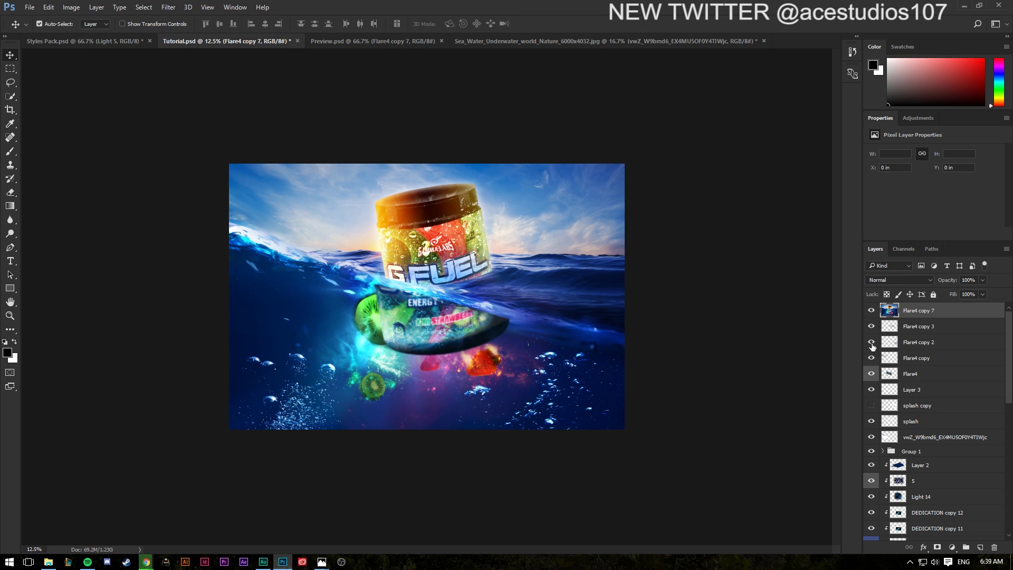
left_click(939, 437)
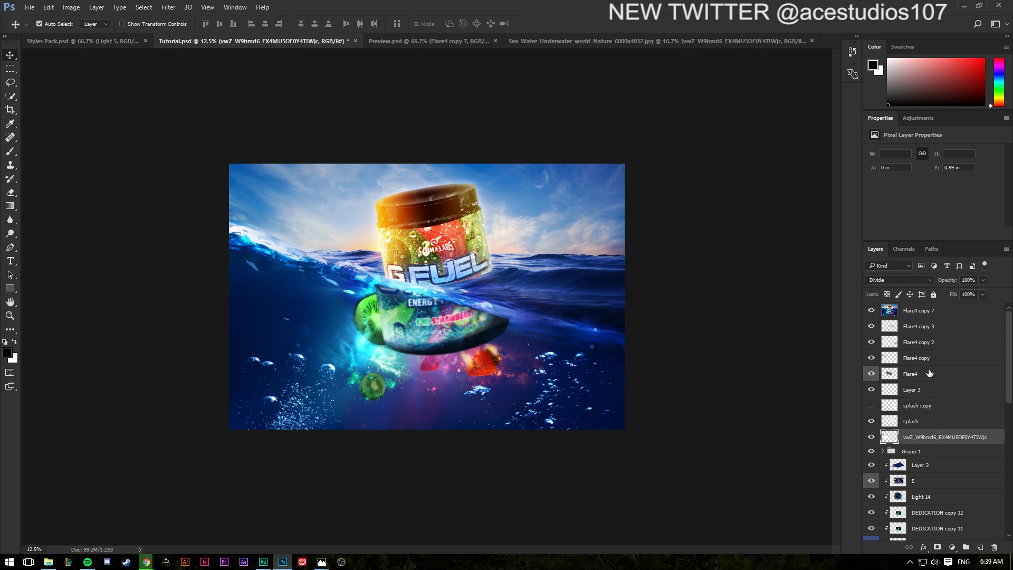
left_click(659, 40)
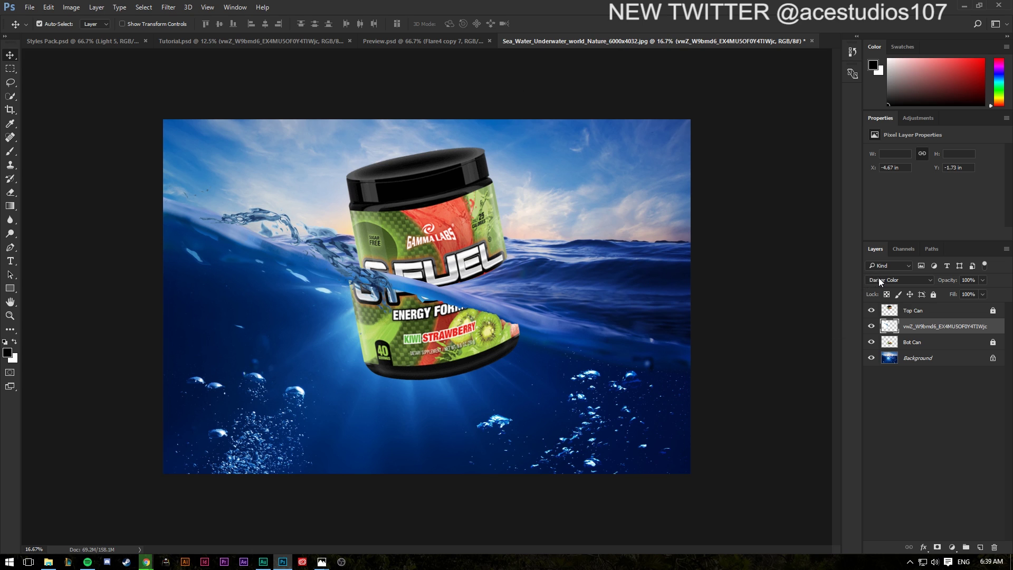
left_click(878, 277)
left_click(897, 460)
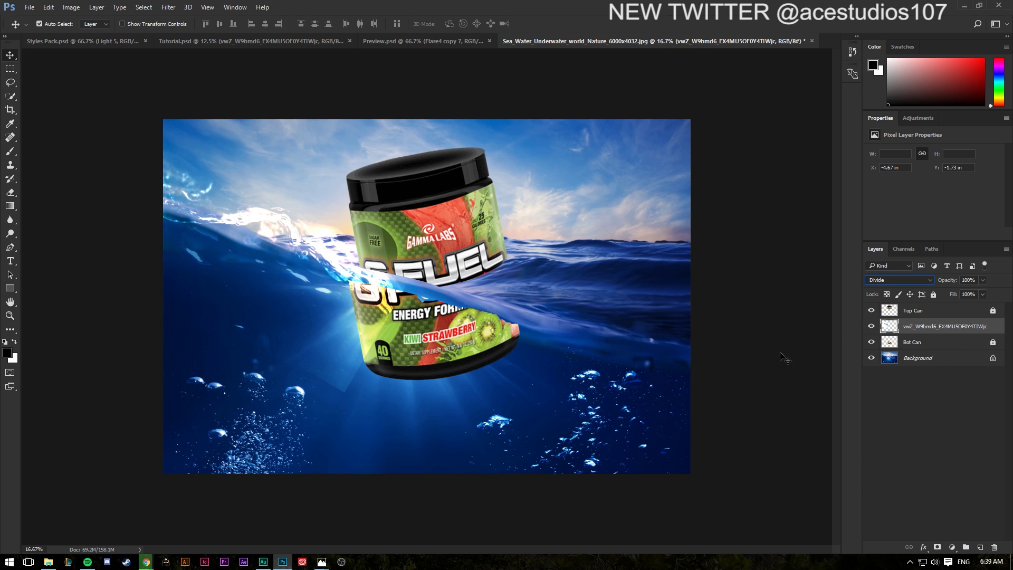
Step: Flip the water layer horizontally, rotate it to 45°, and position it along the waterline at the tub's left side
left_click_drag(348, 249, 349, 272)
key("ctrl+t")
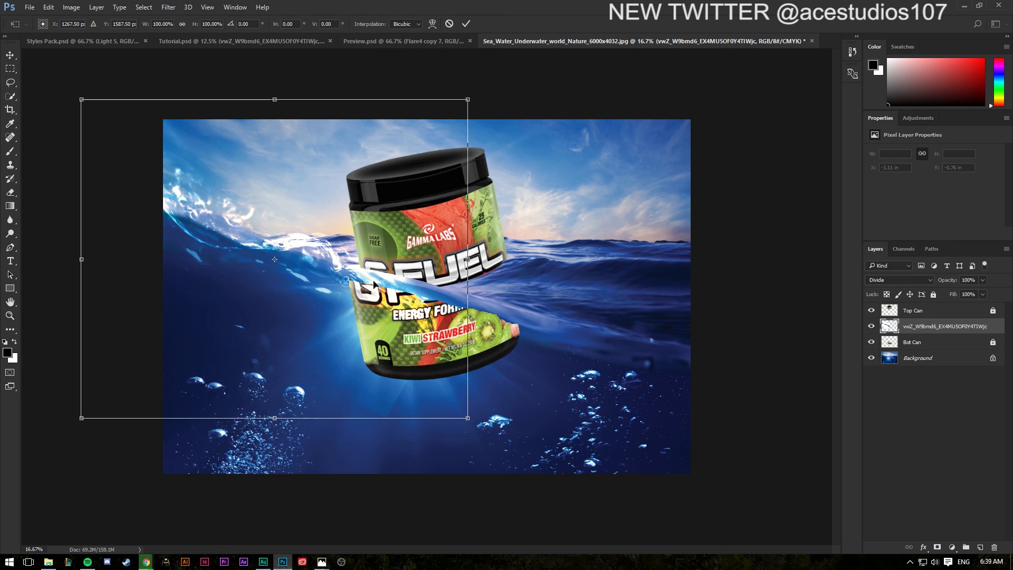
key("ctrl+y")
right_click(363, 274)
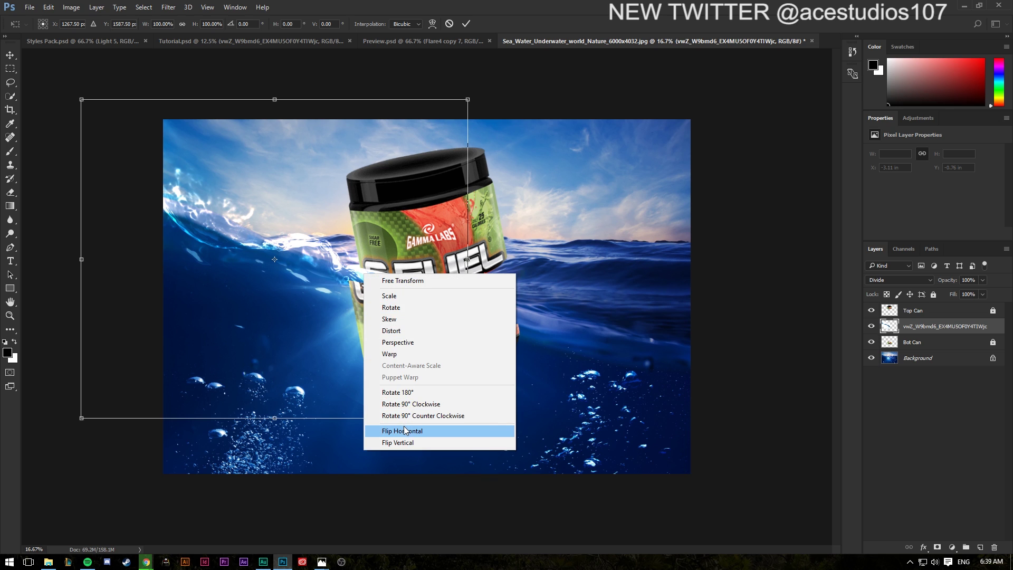
left_click(404, 425)
left_click_drag(390, 401, 465, 455)
left_click_drag(593, 183, 580, 359)
left_click_drag(409, 367, 362, 332)
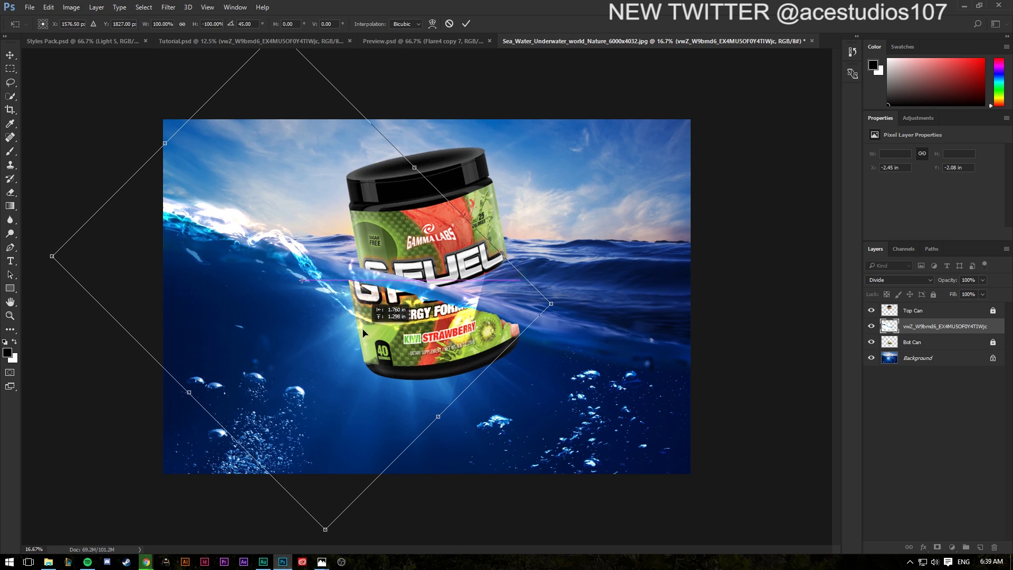
key("Return")
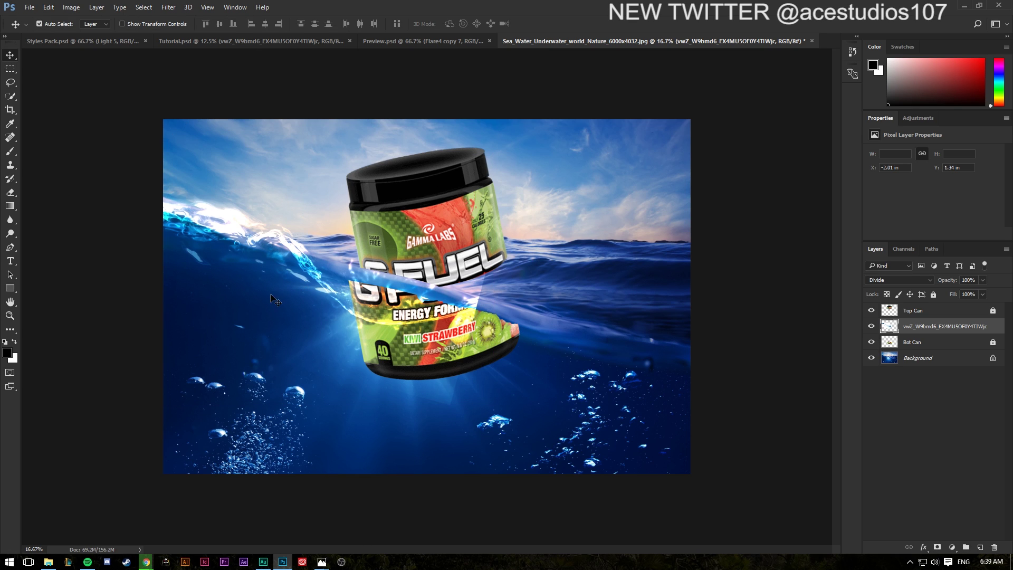
left_click_drag(262, 266, 271, 261)
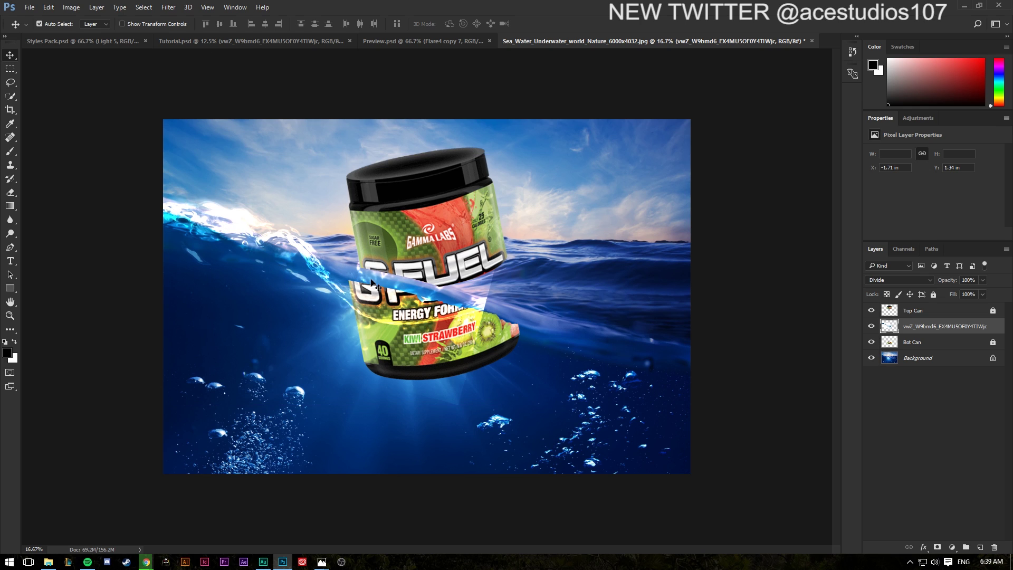
Step: Warp the water layer so its splash bends along the waterline across the tub and pulls out past the tub's right side
key("e")
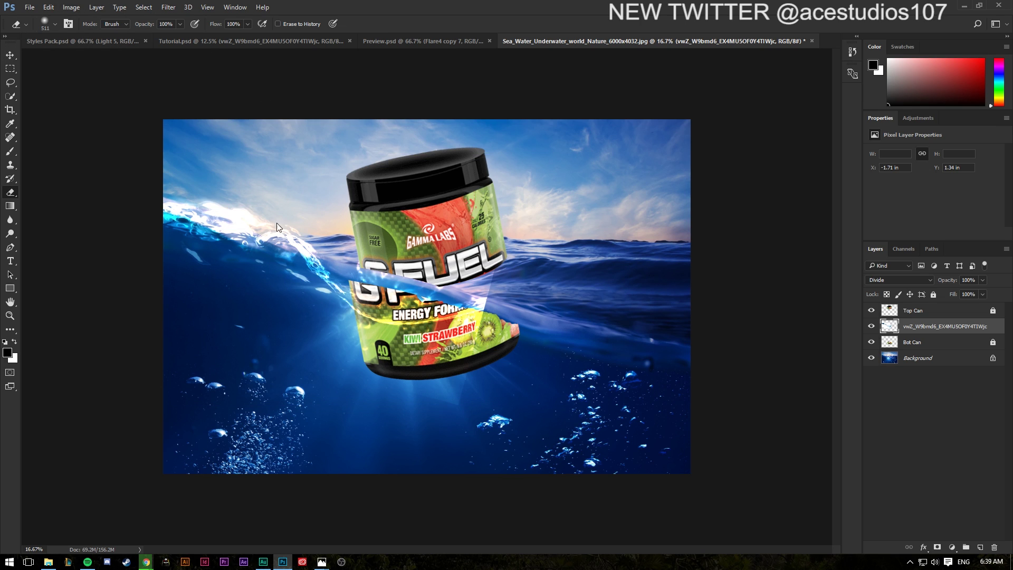
key("ctrl+t")
right_click(427, 308)
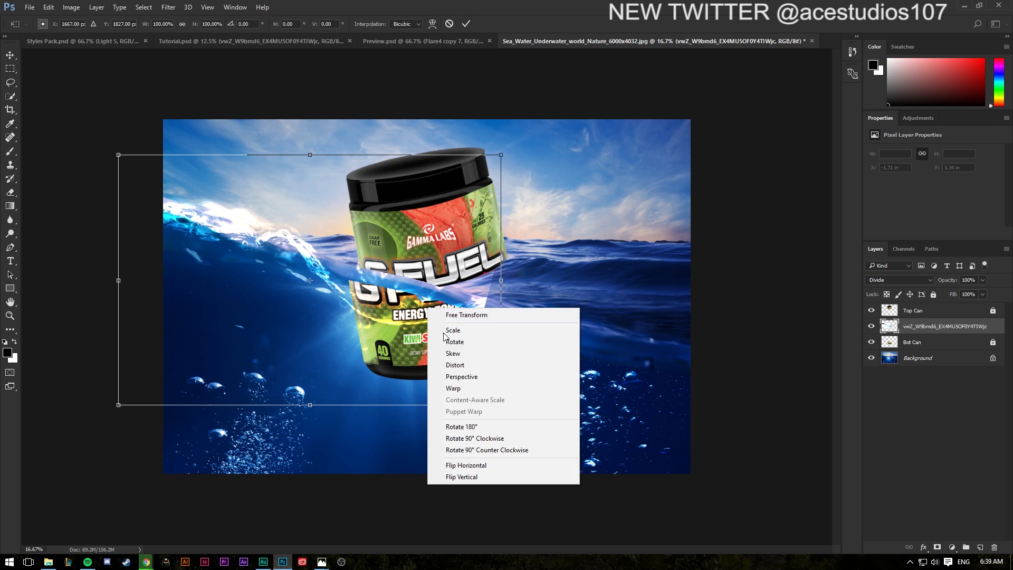
left_click(456, 392)
left_click_drag(447, 310, 468, 289)
left_click_drag(269, 248, 260, 251)
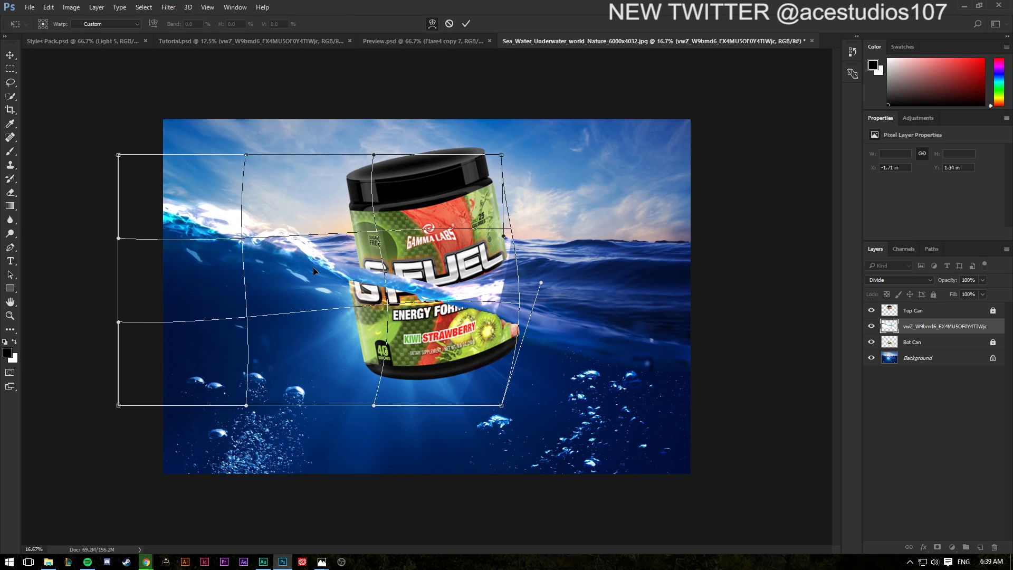
left_click_drag(501, 405, 511, 404)
left_click_drag(540, 283, 655, 167)
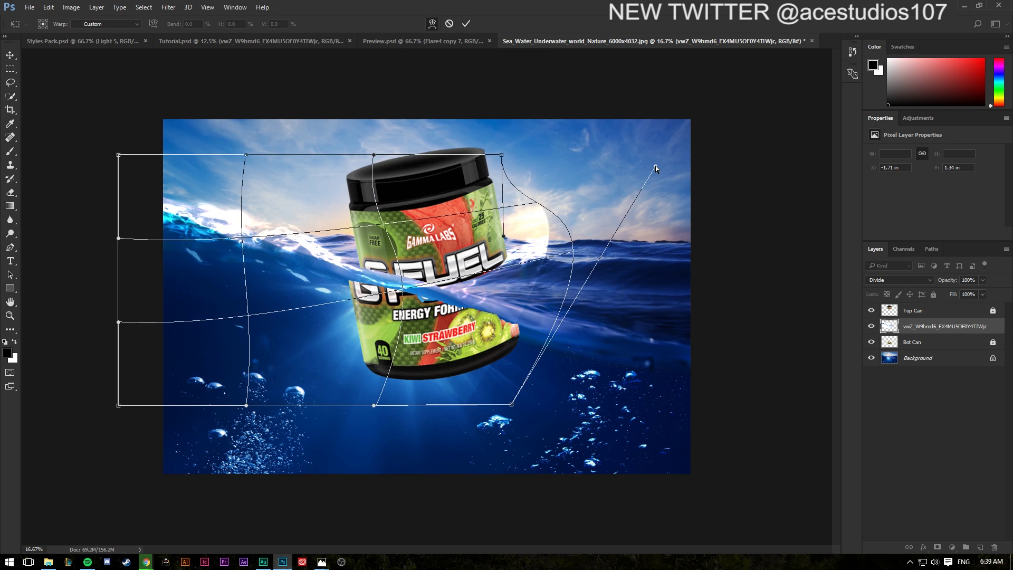
left_click_drag(243, 240, 334, 254)
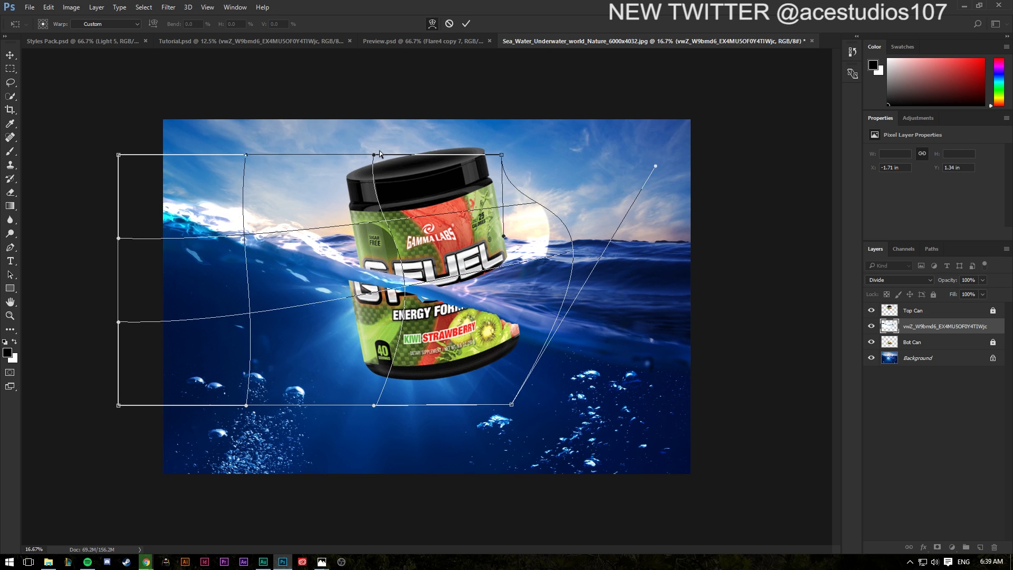
left_click_drag(374, 155, 375, 346)
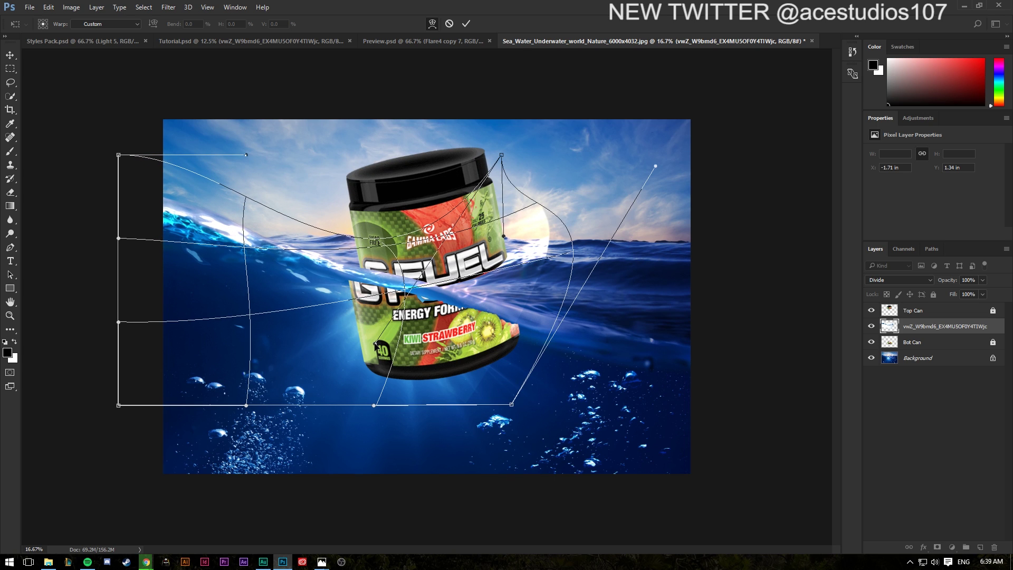
left_click_drag(249, 154, 269, 134)
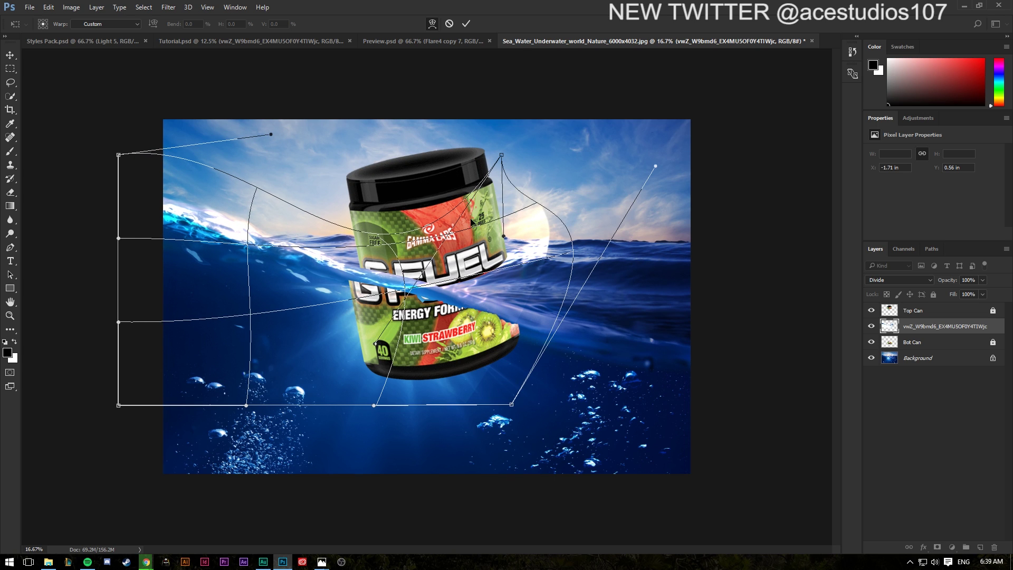
Step: Erase the stray bright patch on the warped water layer beside the tub's right edge and compare the image with the layer hidden
key("e")
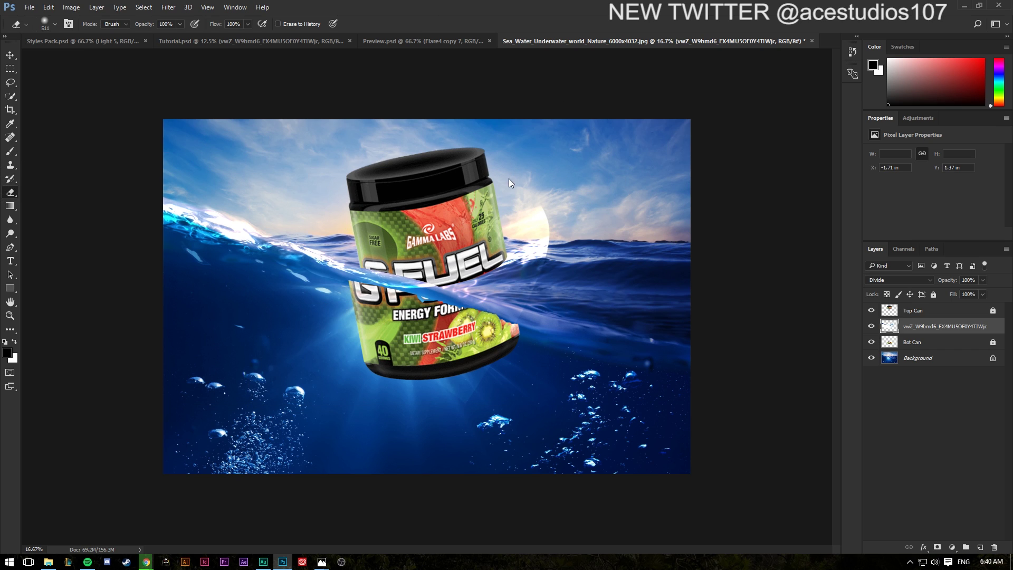
left_click_drag(521, 227, 523, 247)
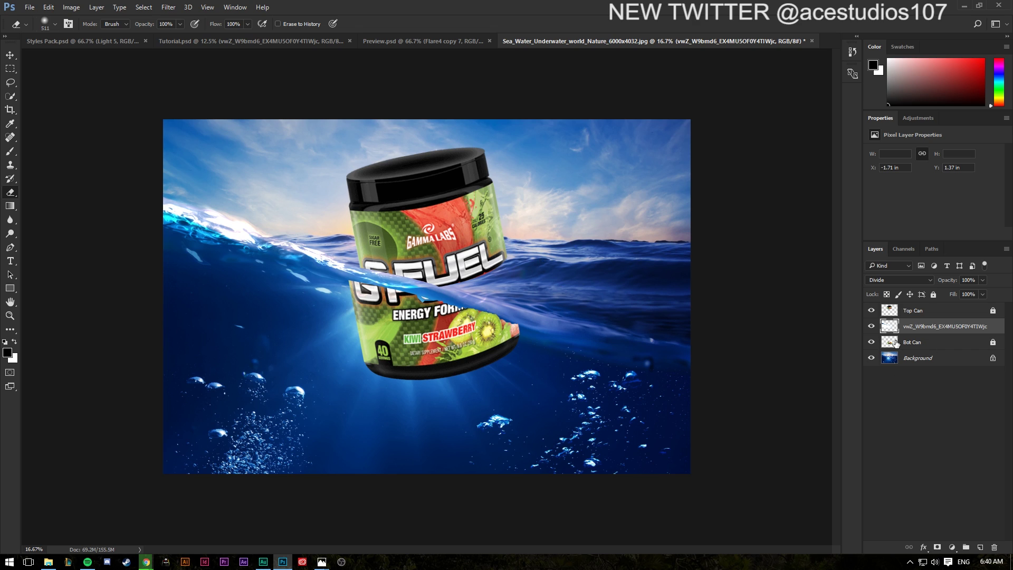
left_click(871, 326)
left_click(871, 326)
Step: Duplicate the water layer, flip the copy horizontally, and rotate and position it along the waterline to the right of the tub
key("ctrl+j")
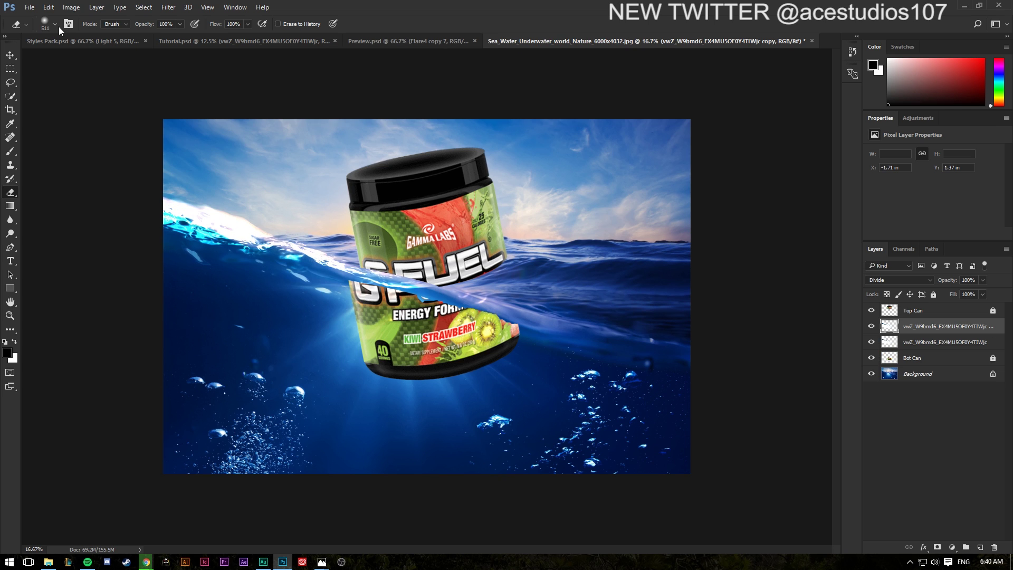
key("ctrl+t")
right_click(333, 246)
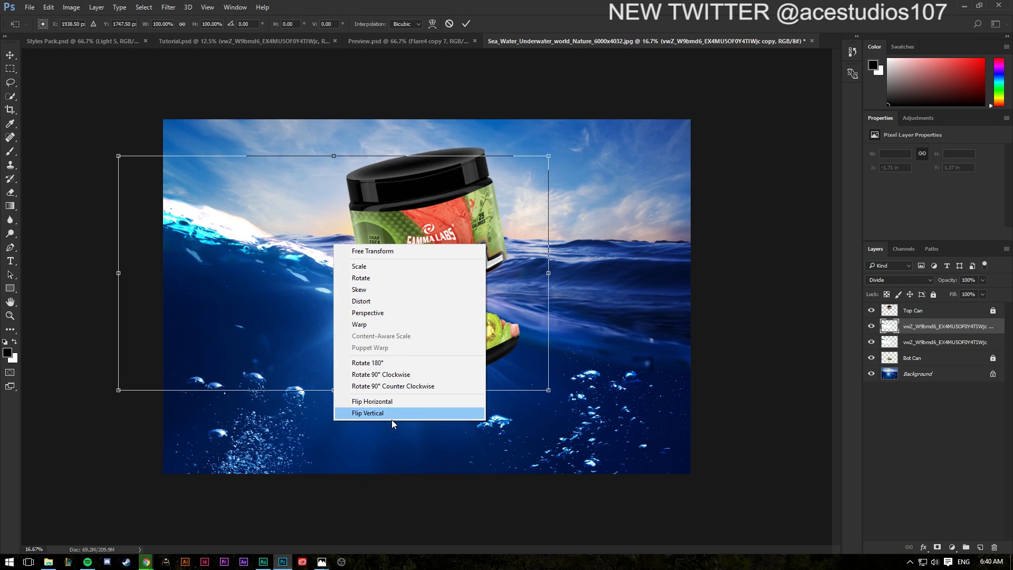
left_click(369, 403)
left_click_drag(419, 243, 496, 320)
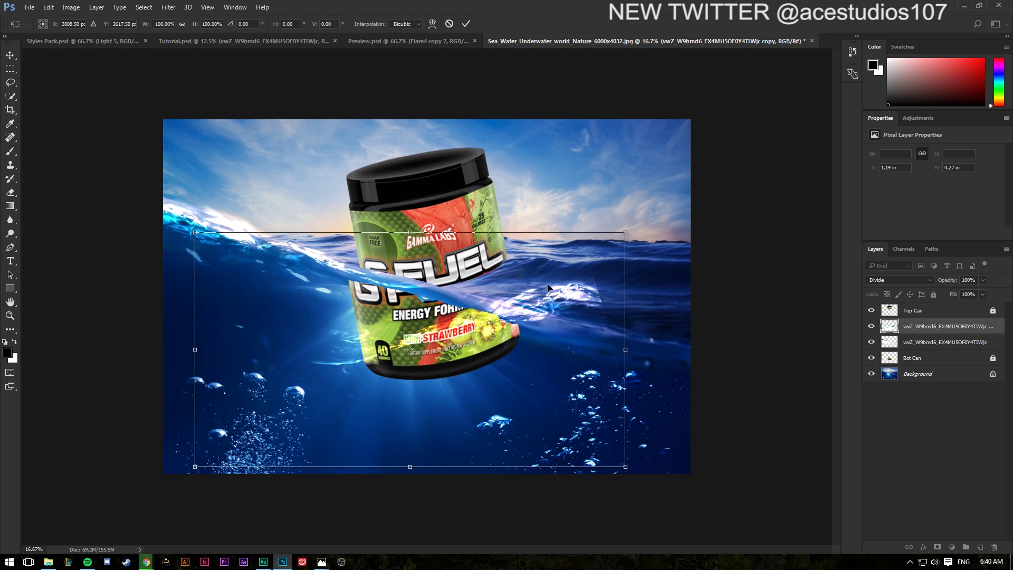
left_click_drag(638, 224, 635, 364)
left_click_drag(530, 404, 627, 379)
key("Return")
Step: Set the Eraser size to 2000 px and softly erase the copied water layer near the tub
key("e")
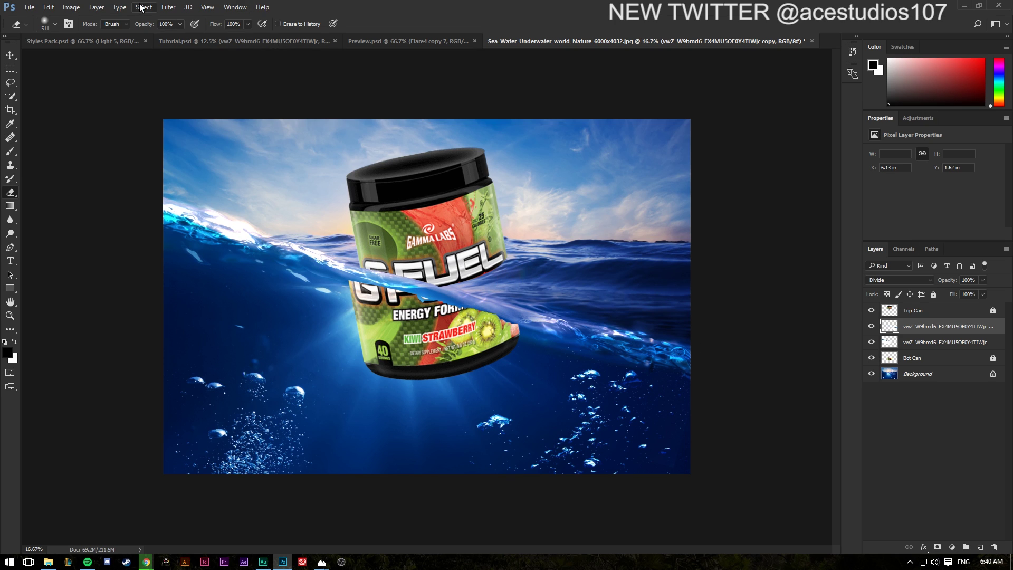
left_click(55, 23)
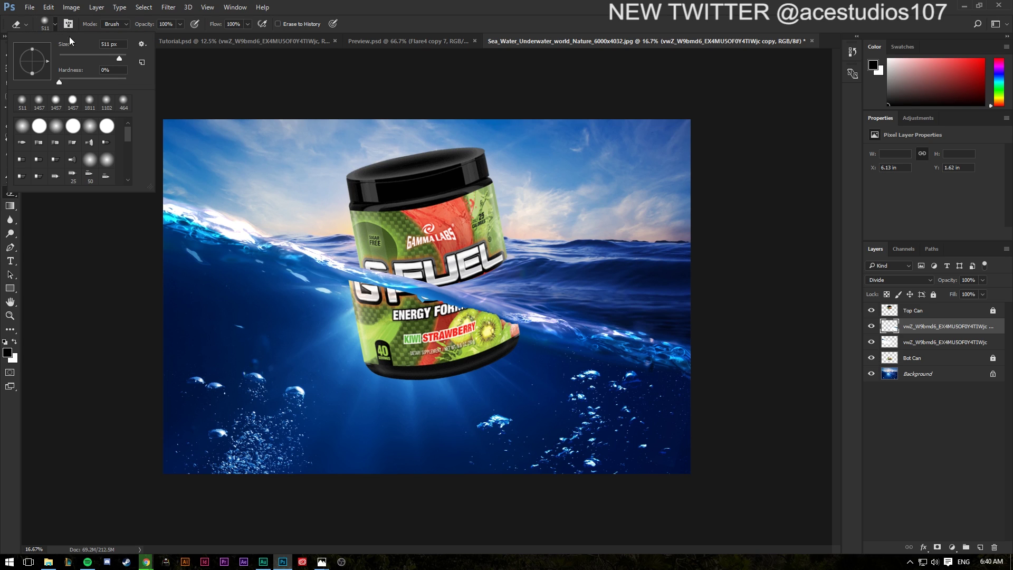
left_click(121, 58)
type("2000")
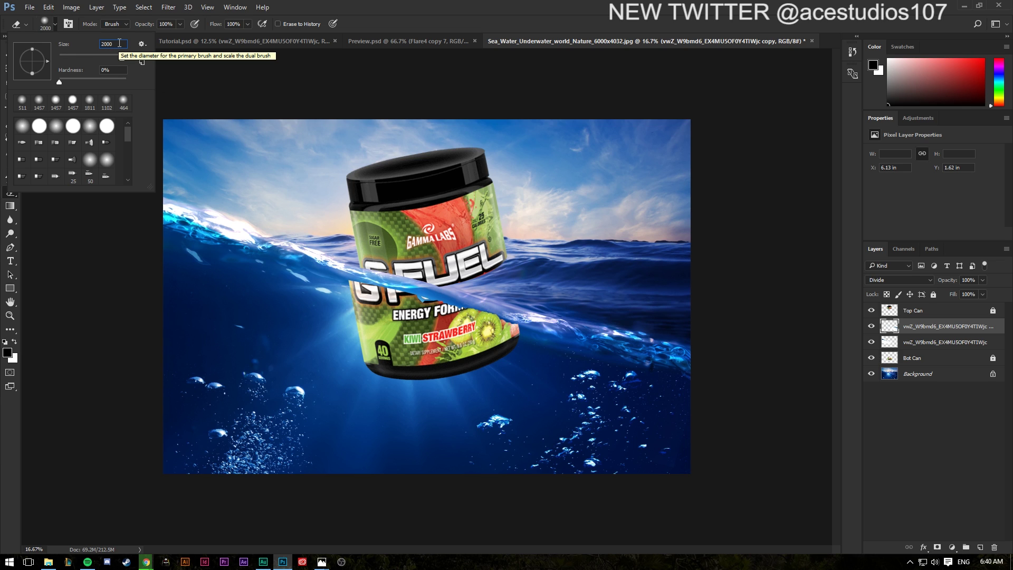
key("Return")
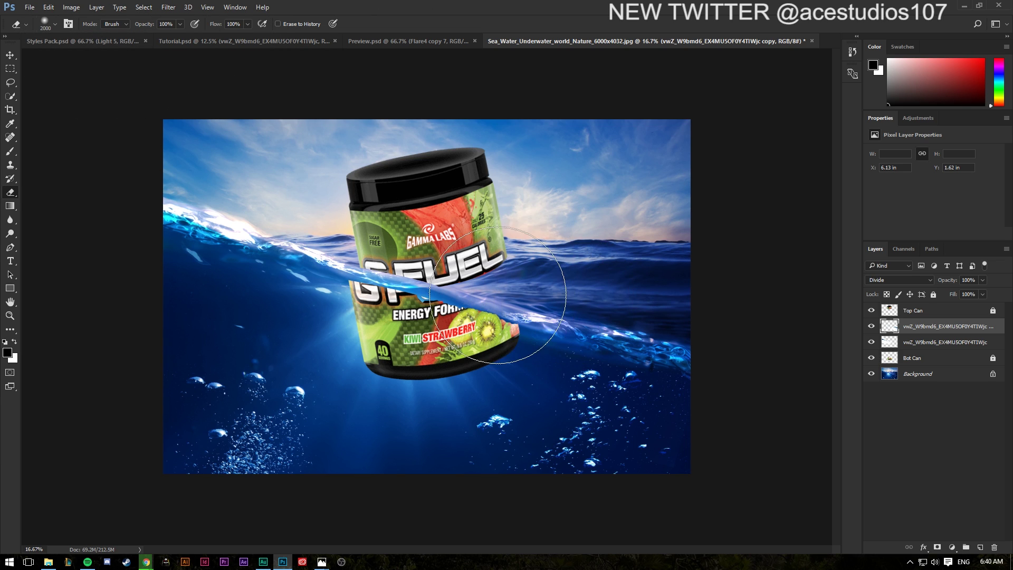
key("ctrl+z")
left_click(408, 257)
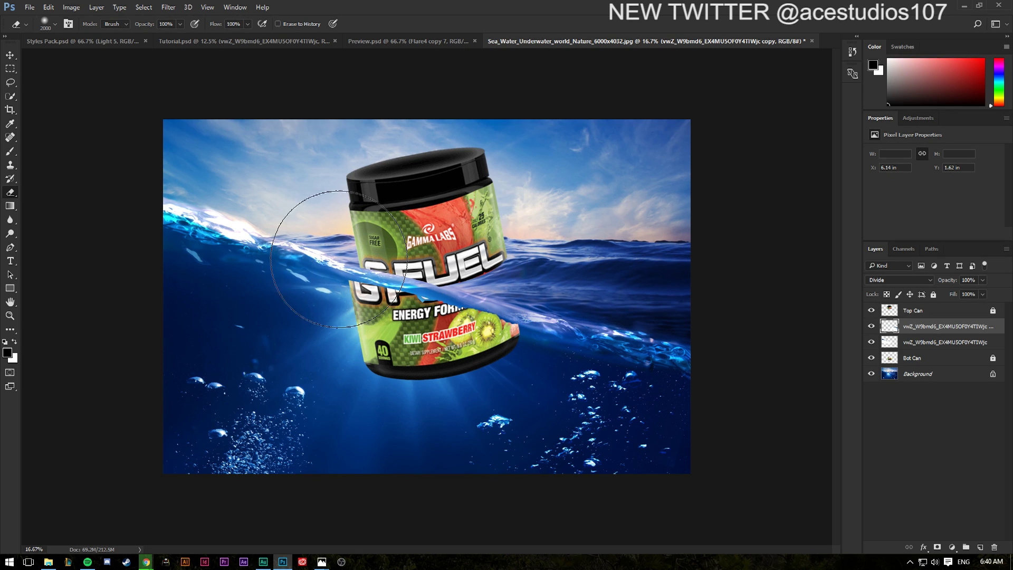
Step: Add a new empty layer above the duplicated water layer
key("ctrl+shift+n")
key("Return")
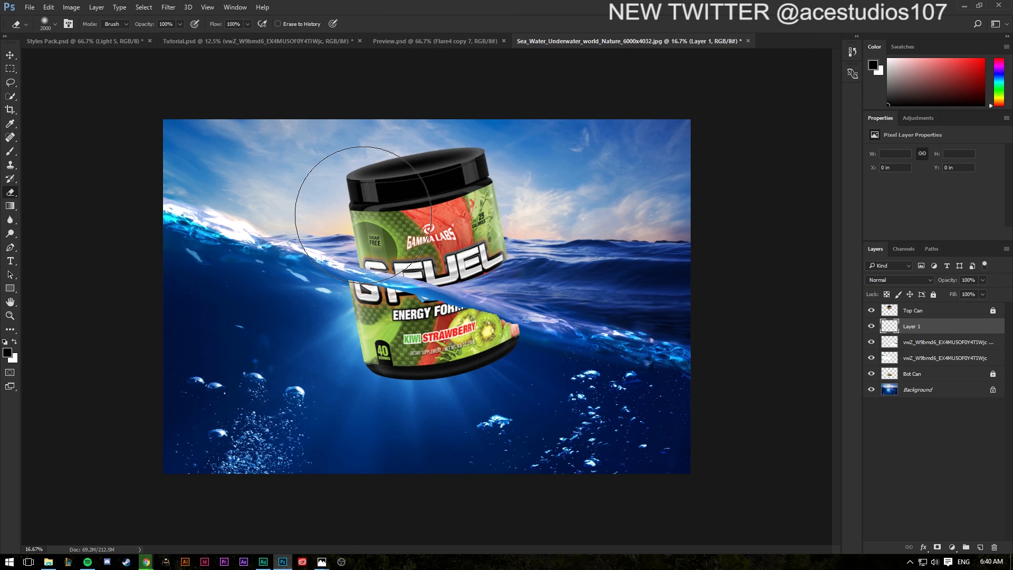
left_click(30, 7)
left_click(399, 5)
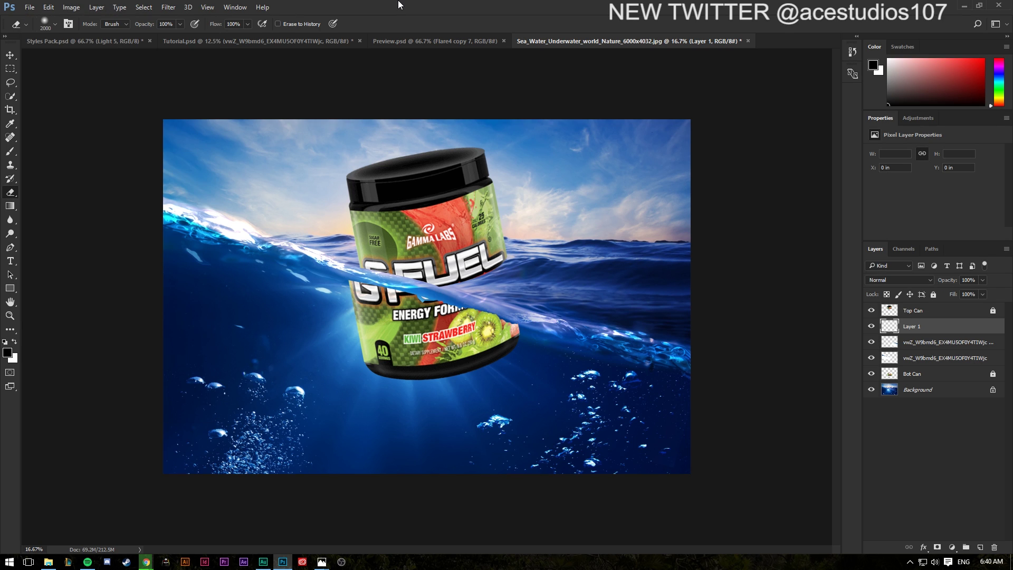
Step: Create a new white 1840 × 1593 px document at 300 ppi and add an empty layer to it
key("ctrl+n")
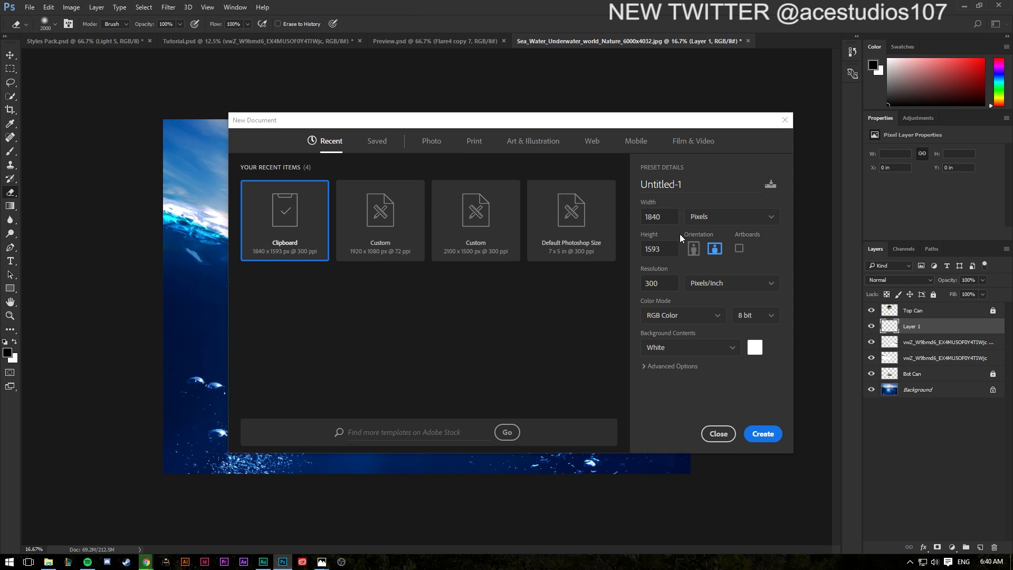
left_click(761, 442)
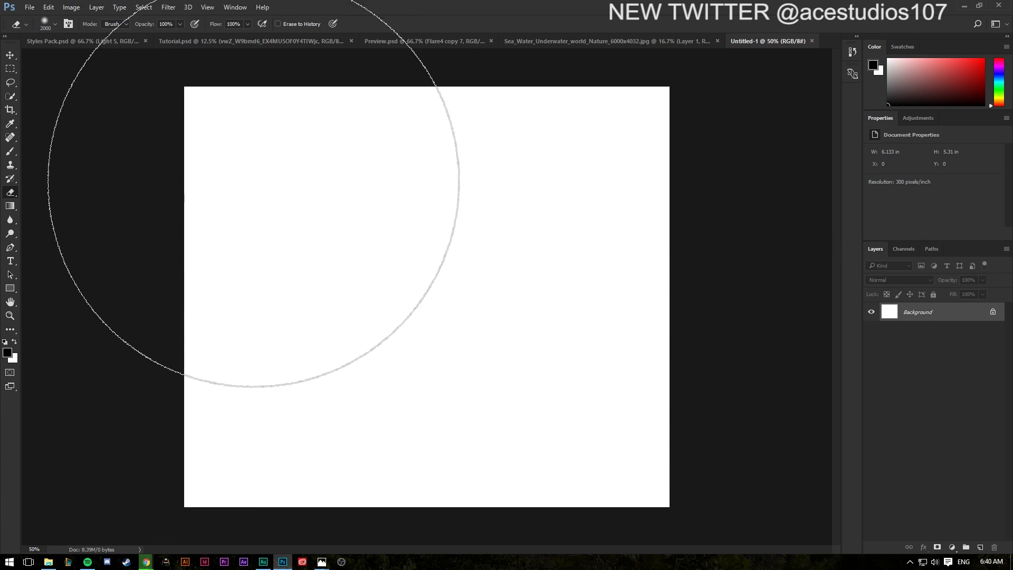
left_click(426, 298)
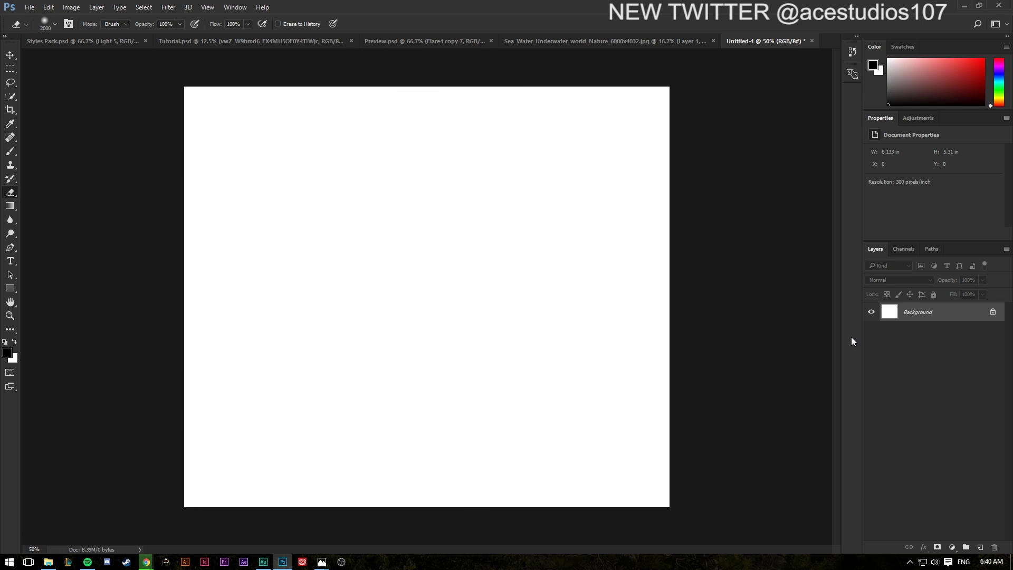
key("ctrl+shift+alt+n")
Step: Try a single black dab on the empty layer with the 1457 px brush at 100% hardness, and undo it
key("b")
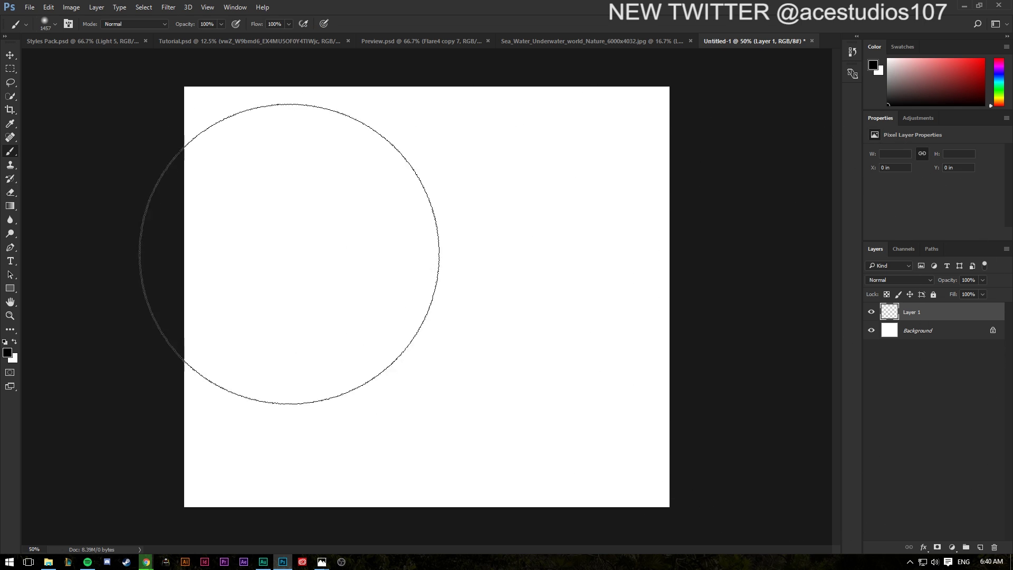
left_click(54, 24)
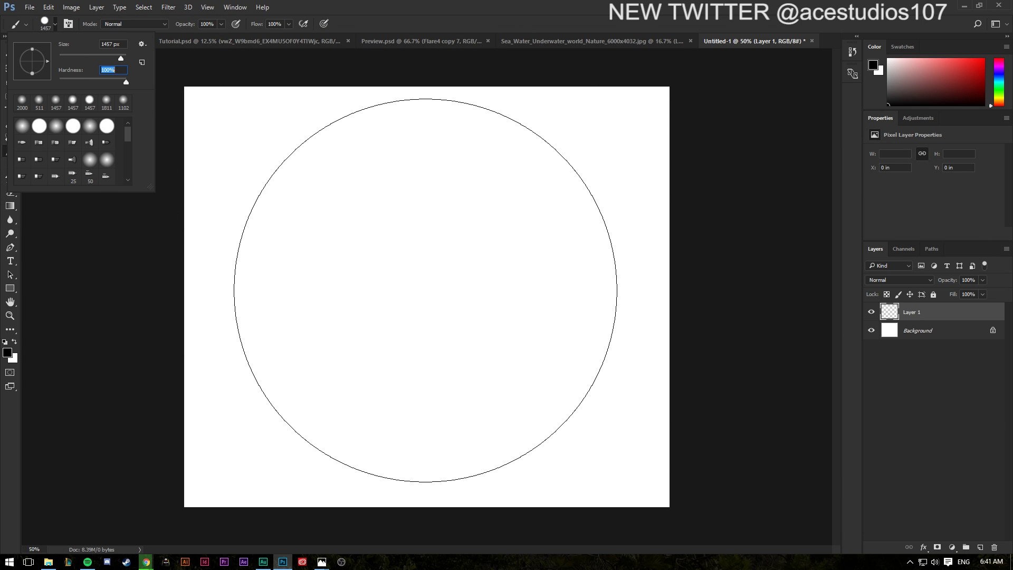
left_click(425, 290)
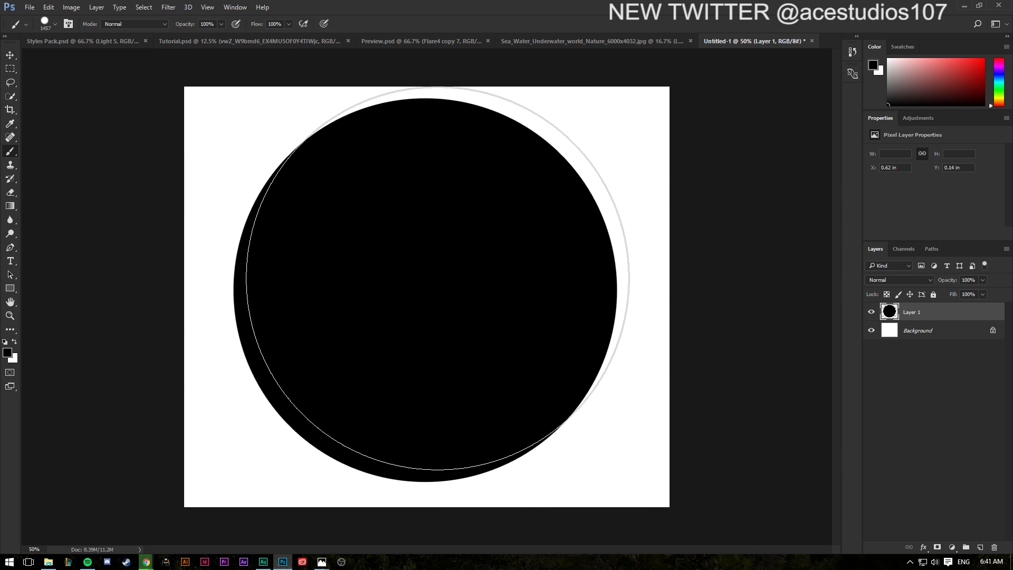
key("ctrl+z")
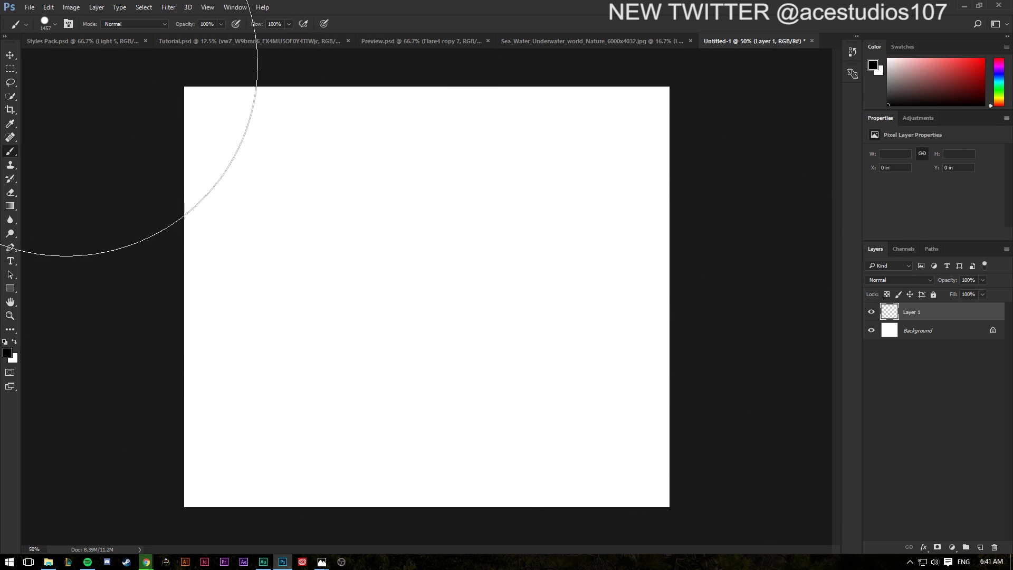
Step: Set the brush hardness to 0%, try a soft black dab near the canvas centre, and undo it
left_click(67, 23)
left_click(55, 24)
left_click_drag(97, 84, 33, 78)
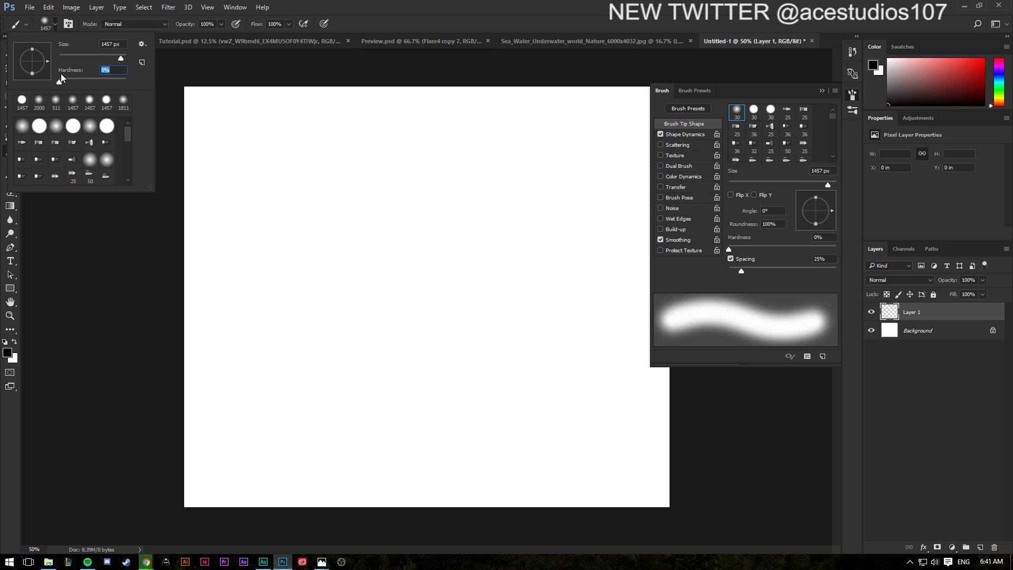
left_click(331, 279)
left_click(416, 309)
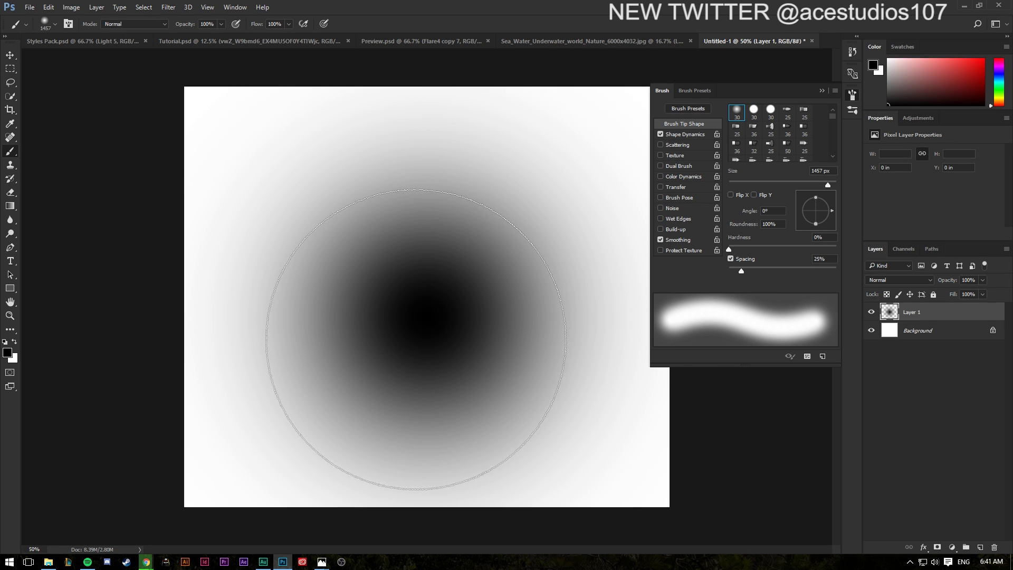
left_click(852, 95)
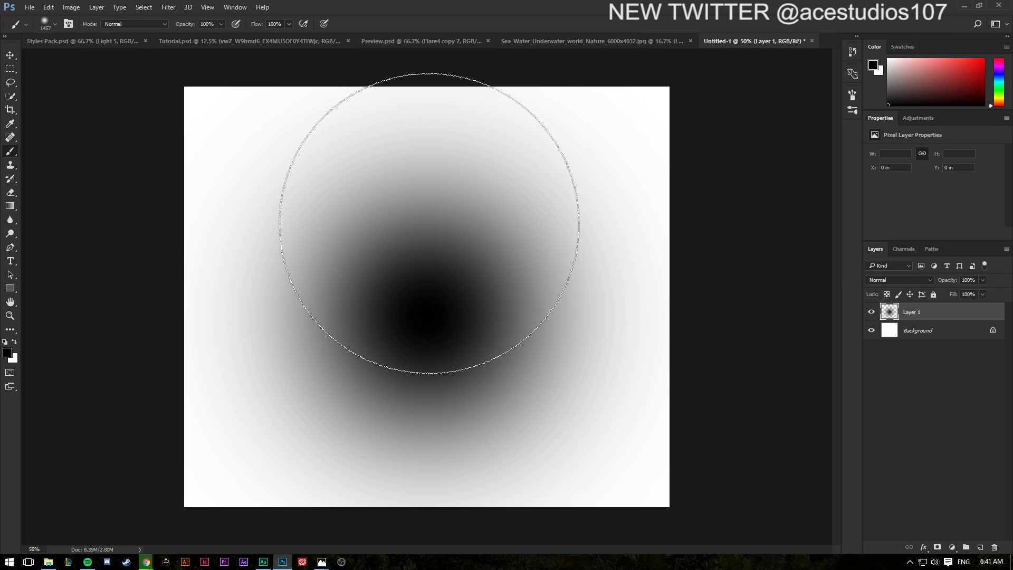
key("ctrl+z")
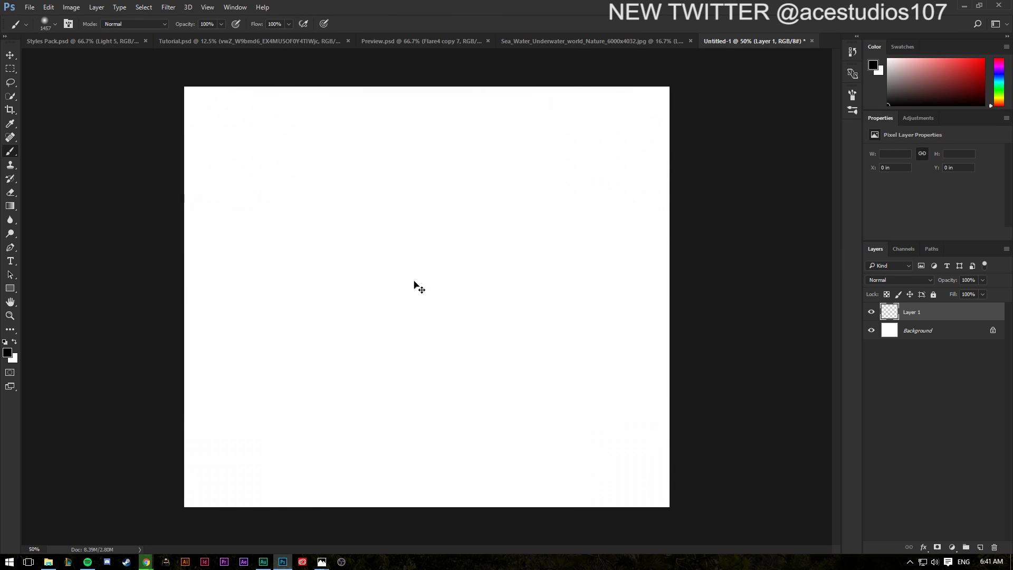
Step: Try a dab at medium brush hardness and another at low hardness on the blank canvas, undoing each one
left_click(55, 25)
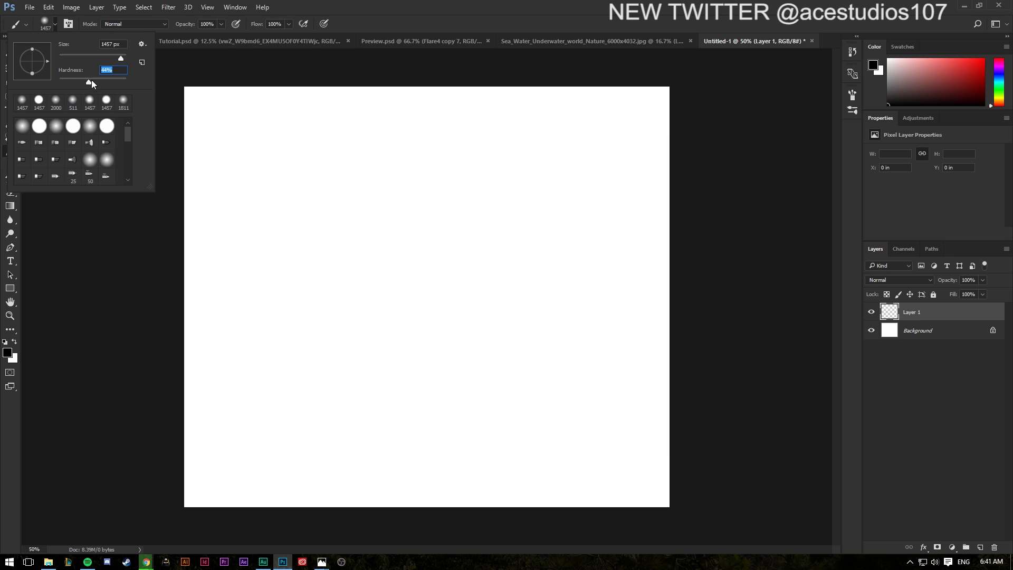
left_click(283, 170)
key("ctrl+z")
left_click(53, 30)
left_click(61, 78)
left_click(332, 326)
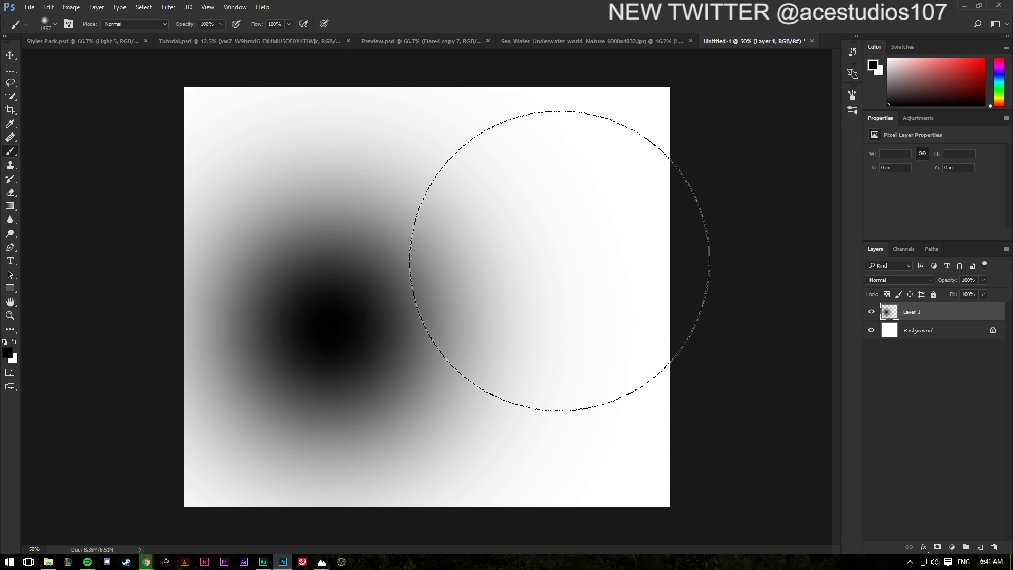
key("ctrl+z")
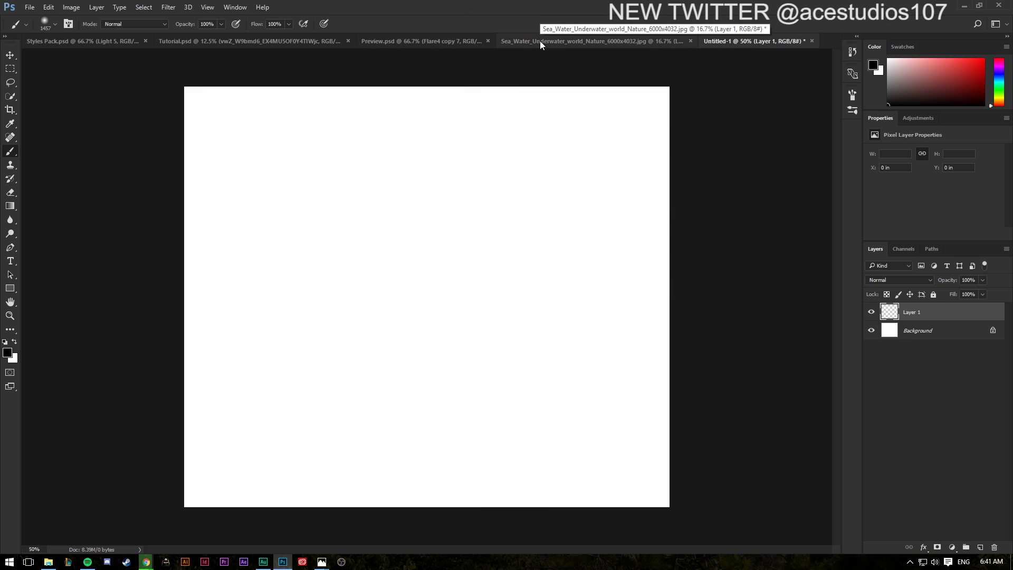
Step: Raise the brush hardness to maximum, try hard-edged black strokes on the canvas, and undo them
left_click(53, 29)
left_click_drag(111, 81, 128, 82)
left_click(351, 312)
mouse_move(427, 286)
left_mouse_down()
mouse_move(416, 302)
mouse_move(315, 248)
mouse_move(461, 323)
left_mouse_up()
key("ctrl+z")
key("ctrl+z")
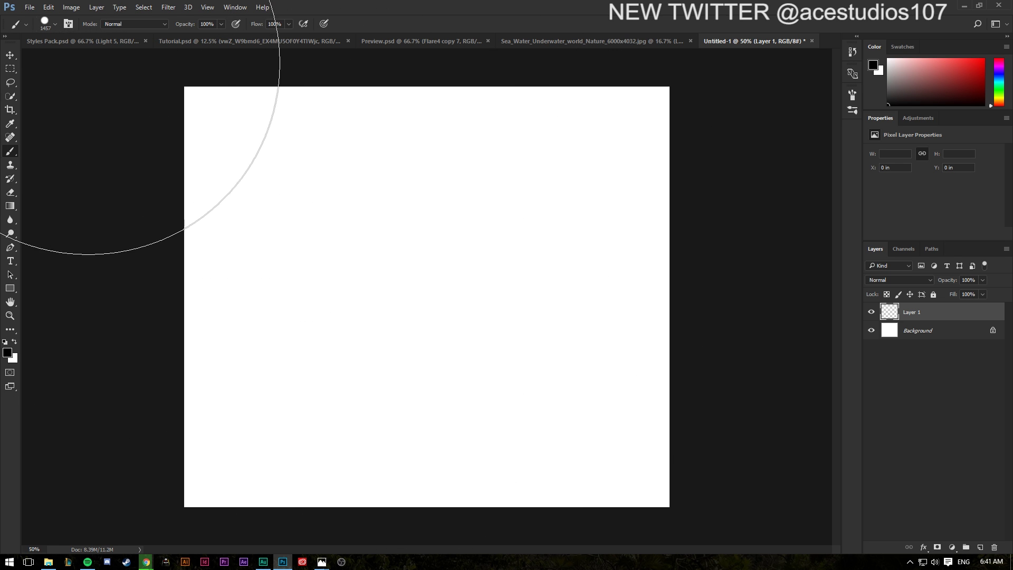
Step: Soften the 1457 px brush again and stamp one soft-edged black dab near the canvas centre
left_click(54, 24)
left_click(396, 282)
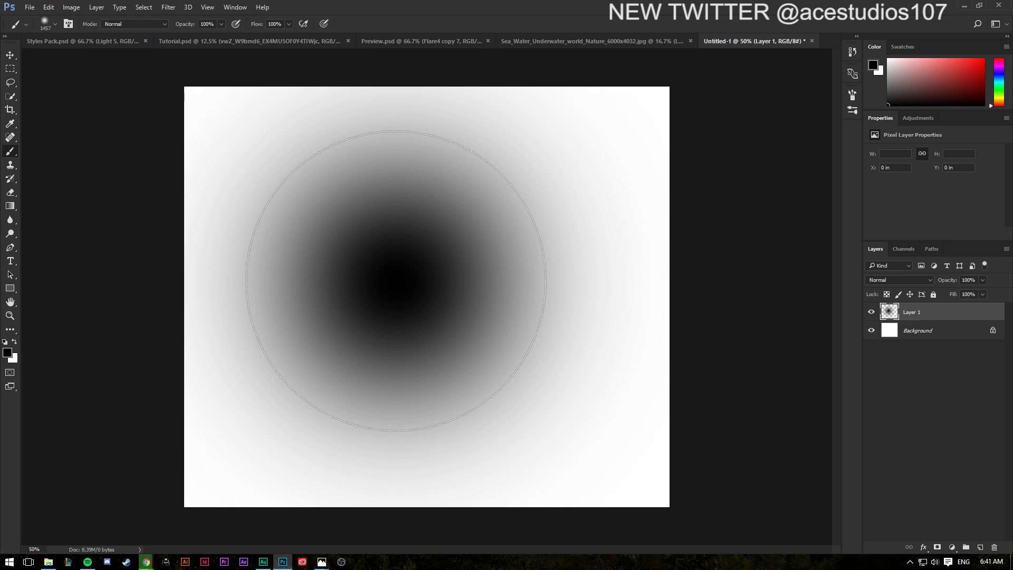
Step: Undo the soft dab, close the blank Untitled-1 practice document, and clear the stray black dab from the sea image
key("ctrl+z")
left_click(574, 40)
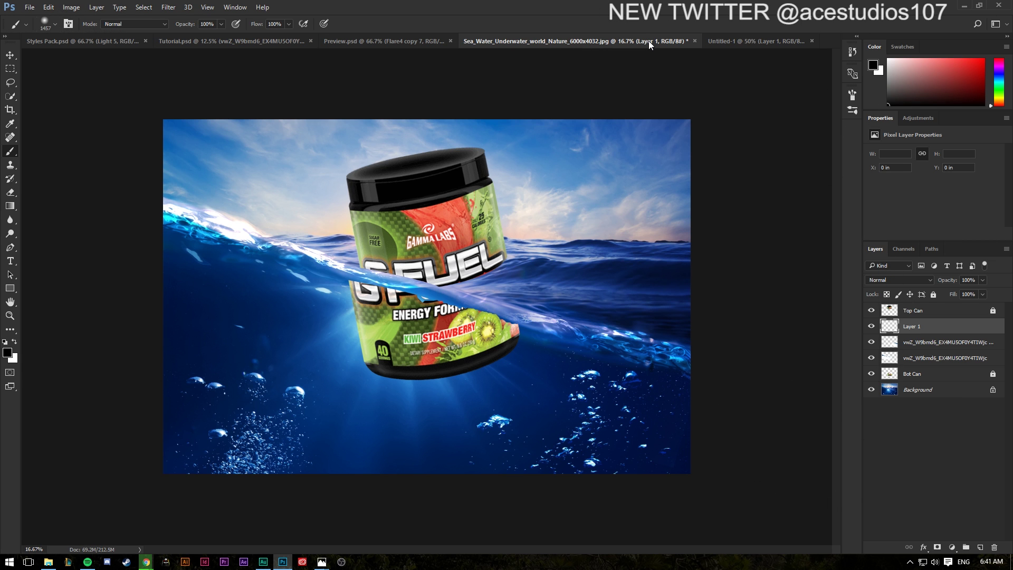
left_click(811, 40)
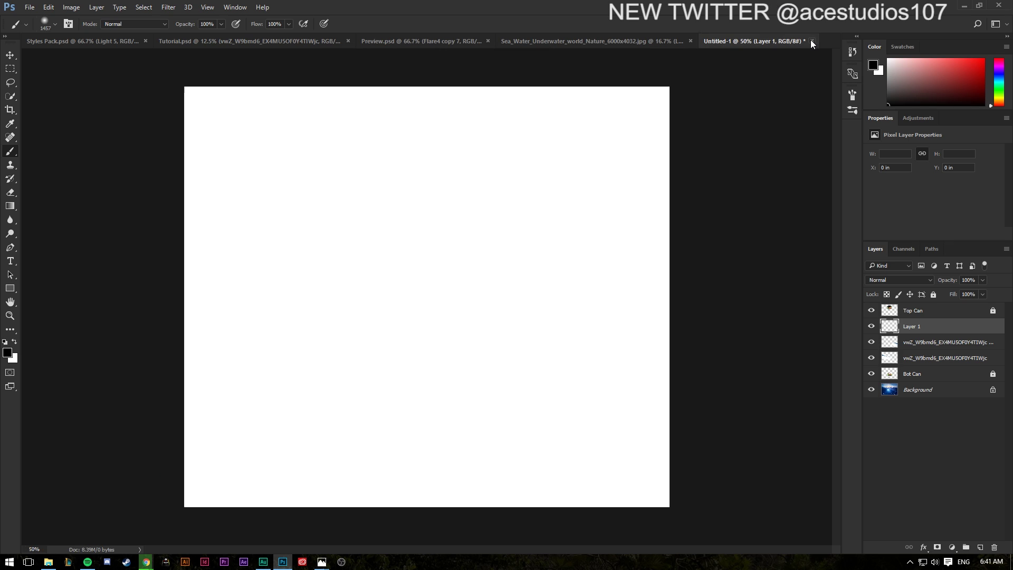
left_click(538, 205)
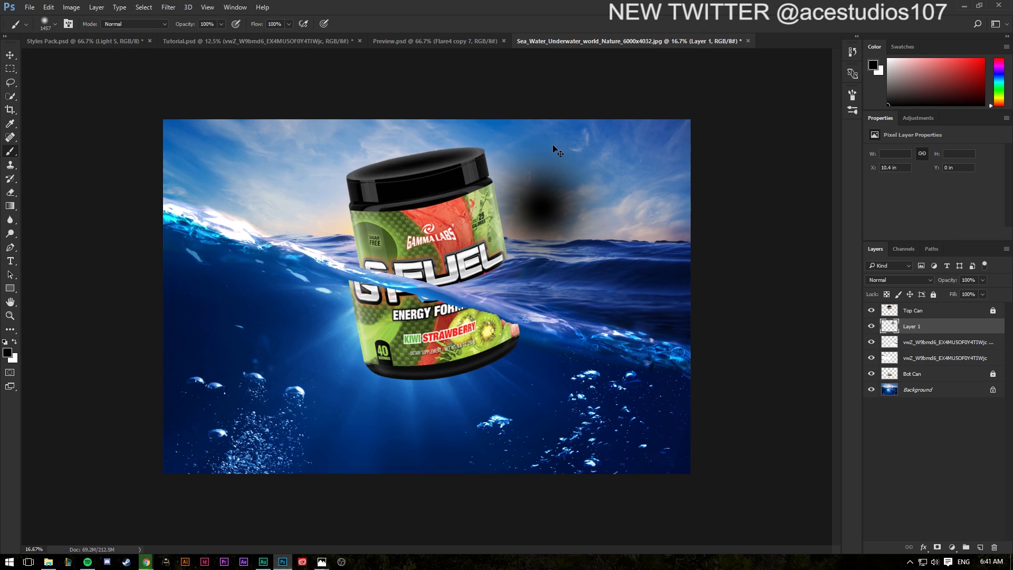
key("ctrl+z")
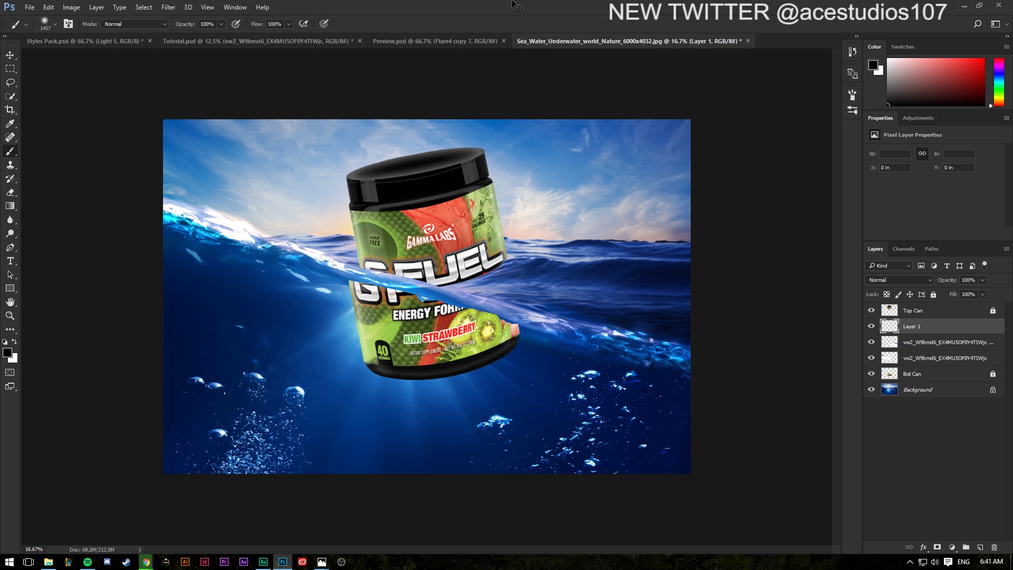
Step: Open splash.png from the Documents folder and bring it into the sea image as a new layer
left_click(29, 7)
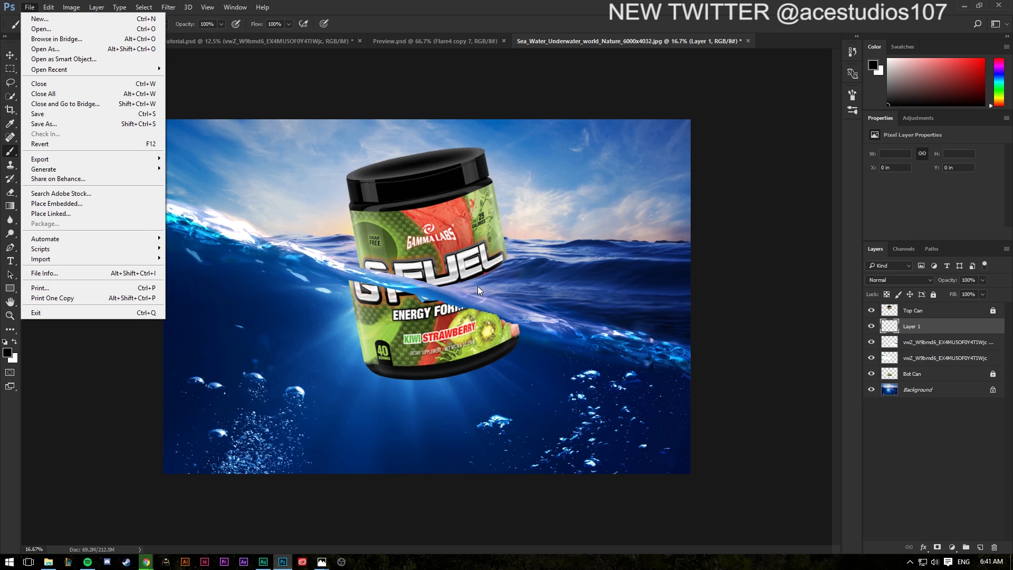
left_click(41, 28)
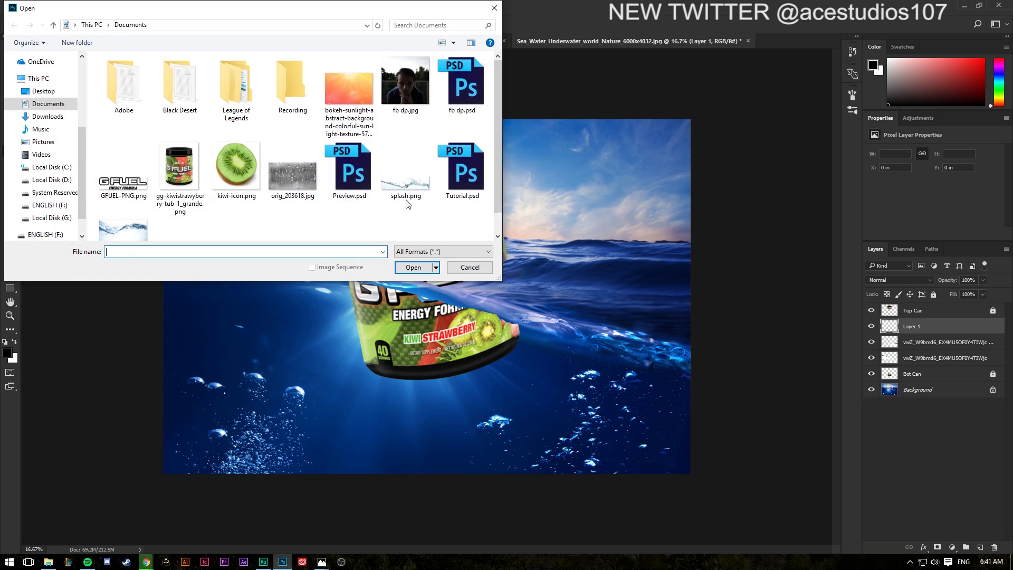
scroll(201, 208, "down", 1)
left_click(405, 153)
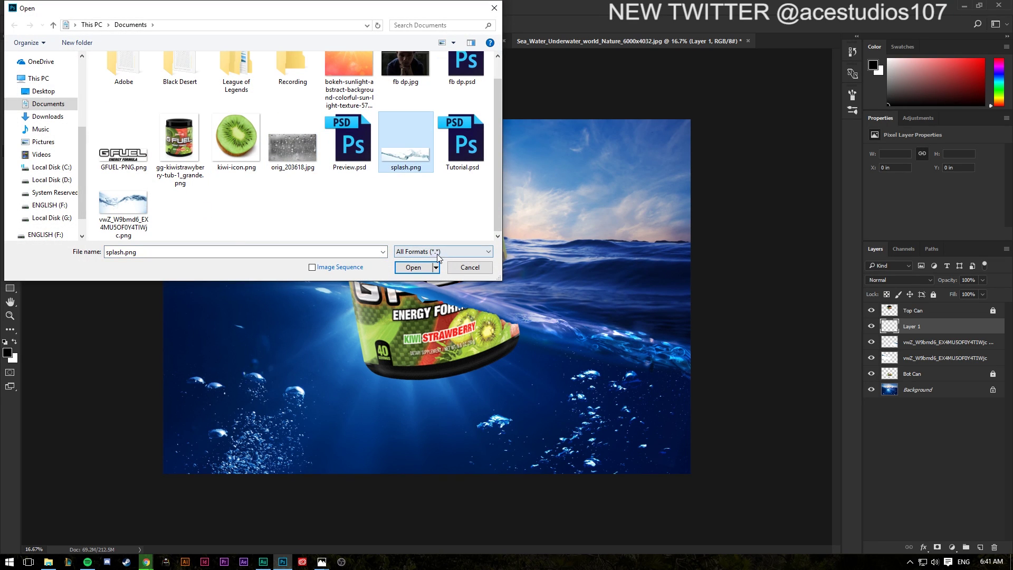
left_click(414, 267)
left_click_drag(454, 316, 426, 331)
key("ctrl+z")
left_click(941, 371)
left_click(888, 344)
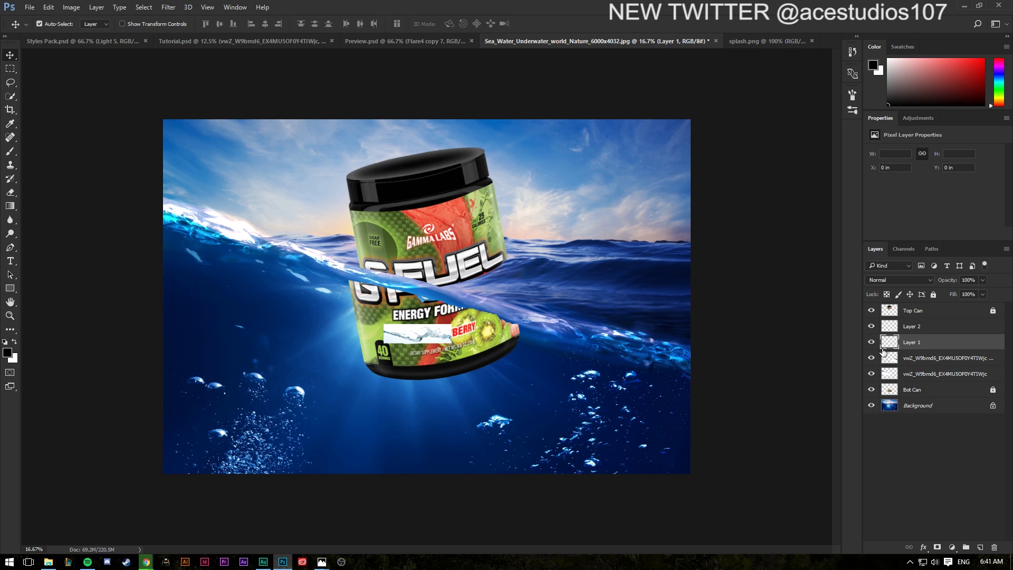
Step: Enlarge the splash on Layer 2 to about 589% and move it up across the waterline in front of the lower tub
left_click(871, 326)
left_click(870, 326)
left_click(923, 329)
key("ctrl+t")
left_click_drag(451, 334, 620, 333)
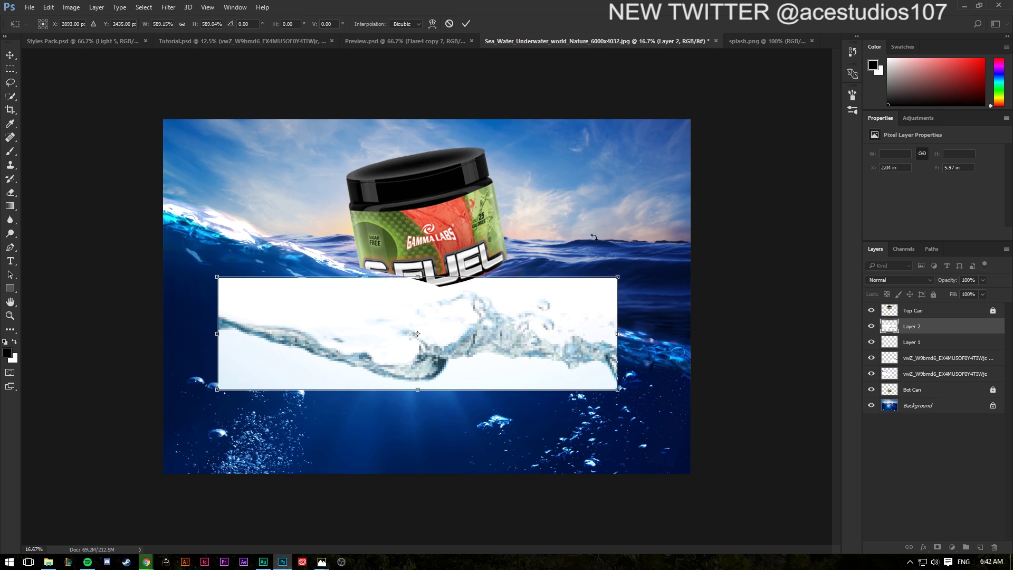
left_click_drag(520, 358, 520, 308)
key("Return")
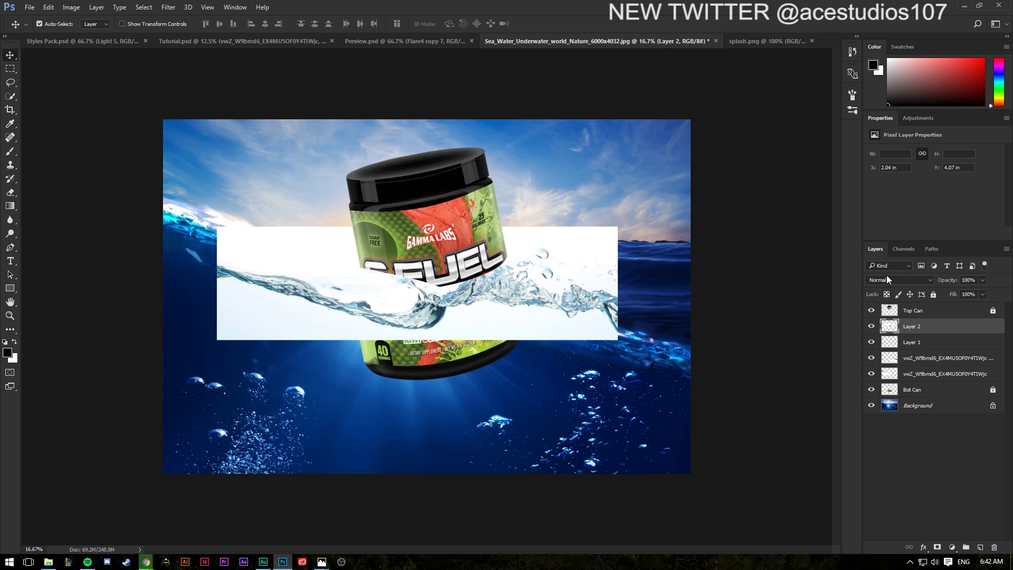
Step: Preview the splash layer in the blend modes from Subtract back through Pin Light and Screen to Dissolve
left_click(870, 280)
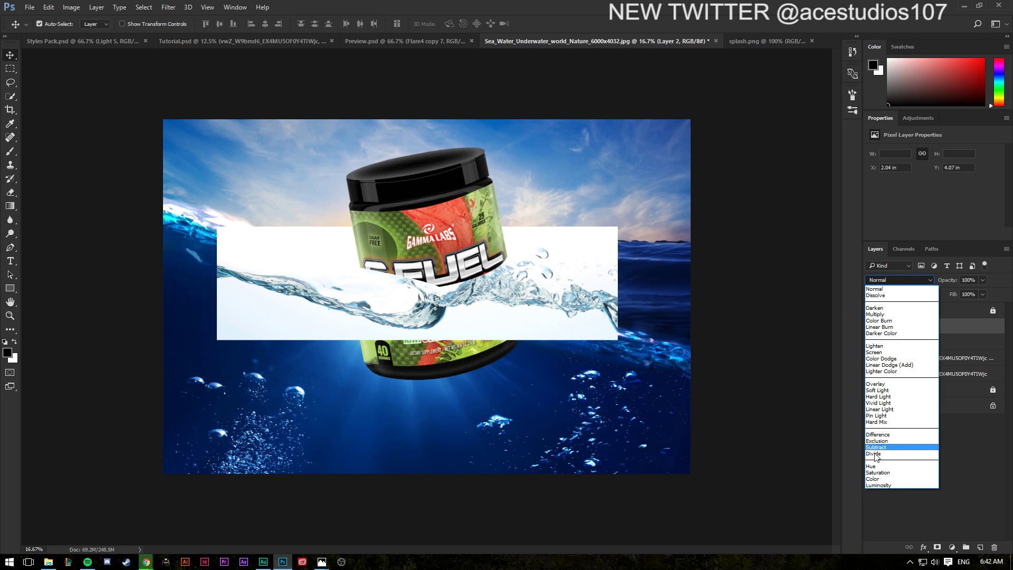
left_click(876, 447)
key("Up")
key("Up")
key("Up")
key("Up")
key("Up")
key("Up")
key("Up")
key("Up")
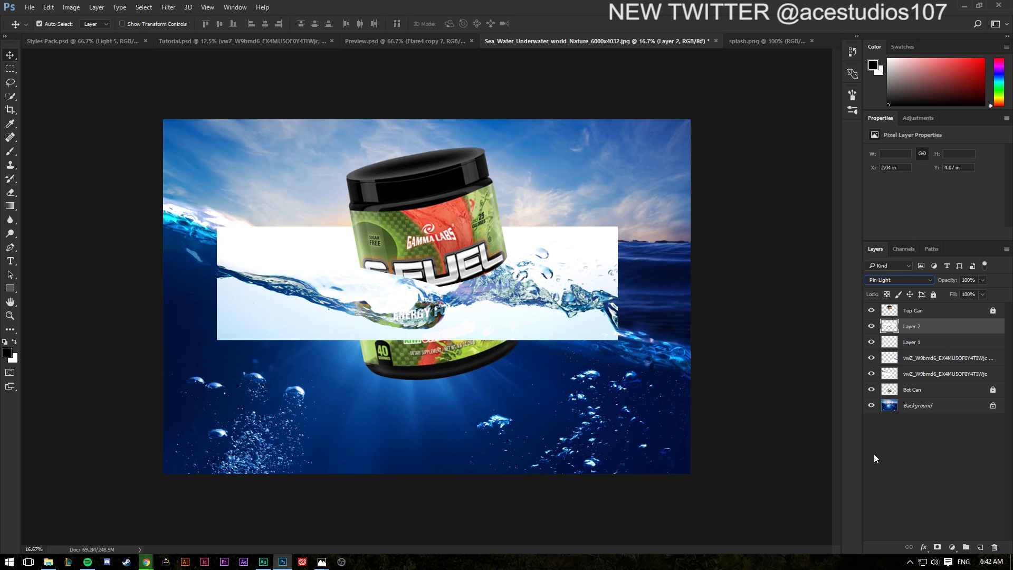
key("Up")
key("Up")
key("Up")
key("Up")
key("Up")
key("Up")
key("Up")
key("Up")
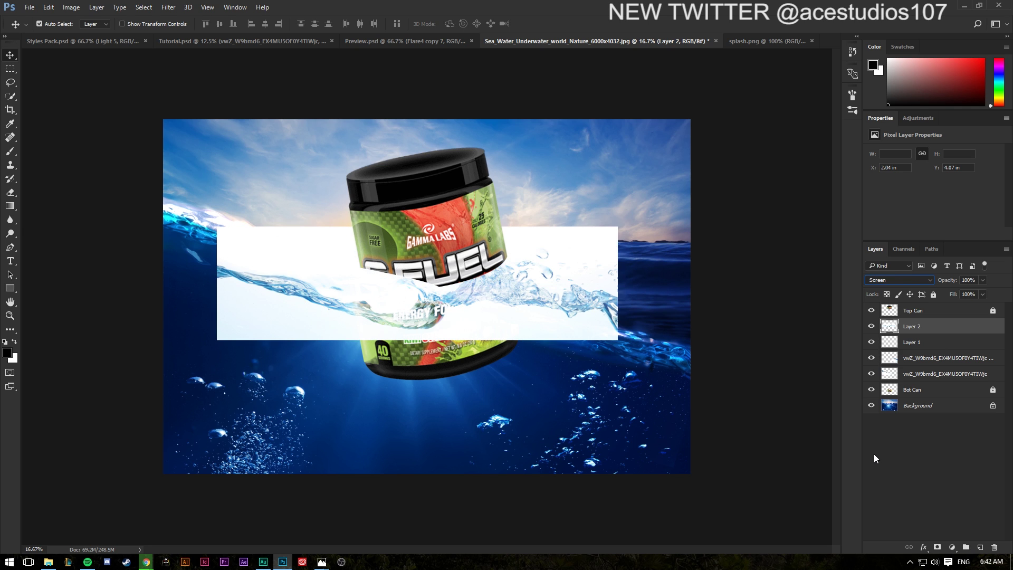
key("Up")
key("Up")
key("Up")
key("Up")
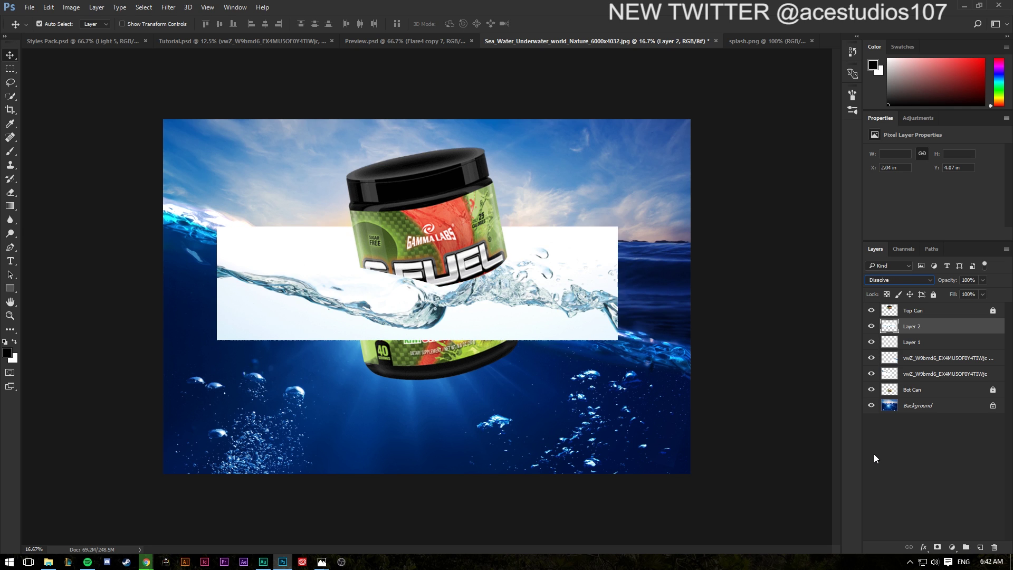
Step: Set the splash layer's blend mode to Divide, and rotate it 15° to lie along the sloping waterline across the tub
left_click(883, 282)
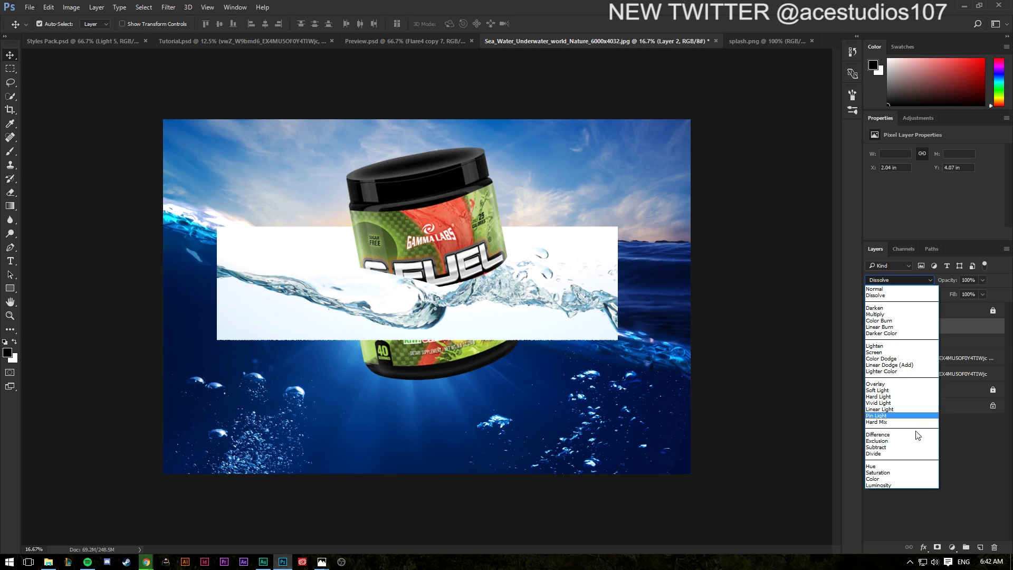
left_click(879, 453)
key("ctrl+t")
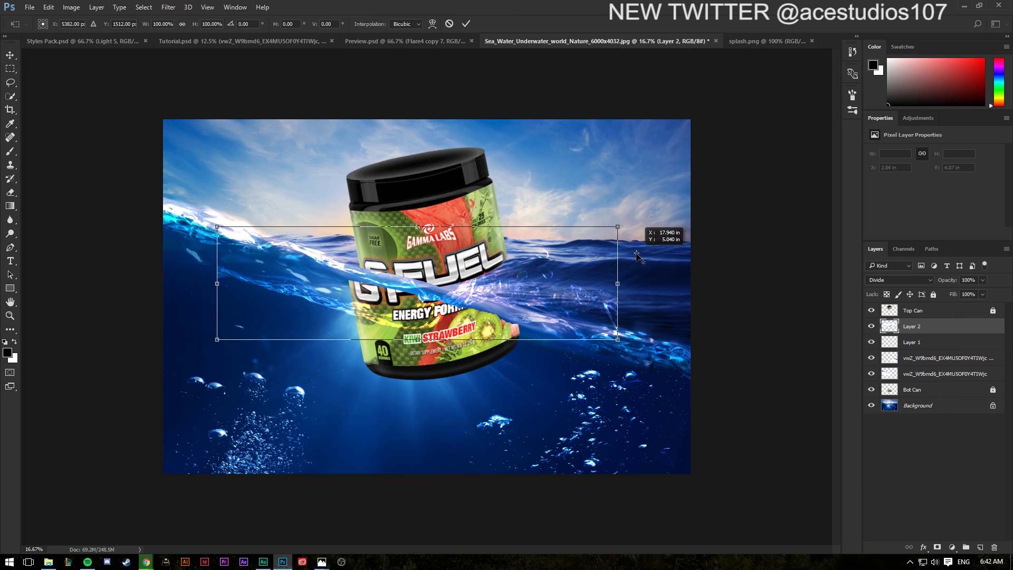
left_click_drag(620, 220, 630, 274)
left_click_drag(455, 323, 477, 302)
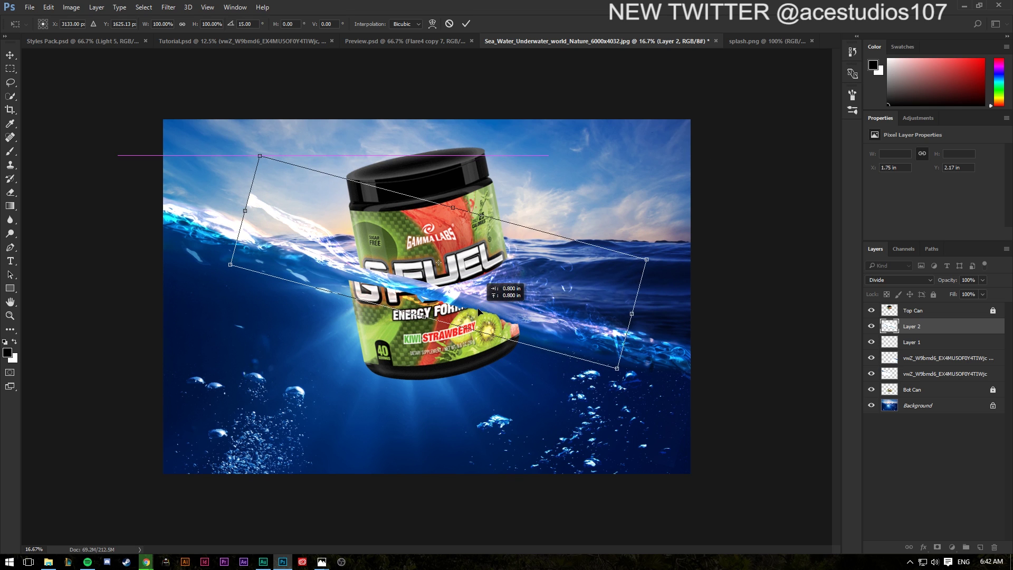
left_click_drag(646, 260, 543, 267)
key("ctrl+z")
mouse_move(505, 323)
left_mouse_down()
mouse_move(640, 393)
mouse_move(464, 326)
left_mouse_up()
key("Return")
Step: Erase the splash's hard left edge and the excess splashes around the tub's right side with the 2000 px eraser
key("e")
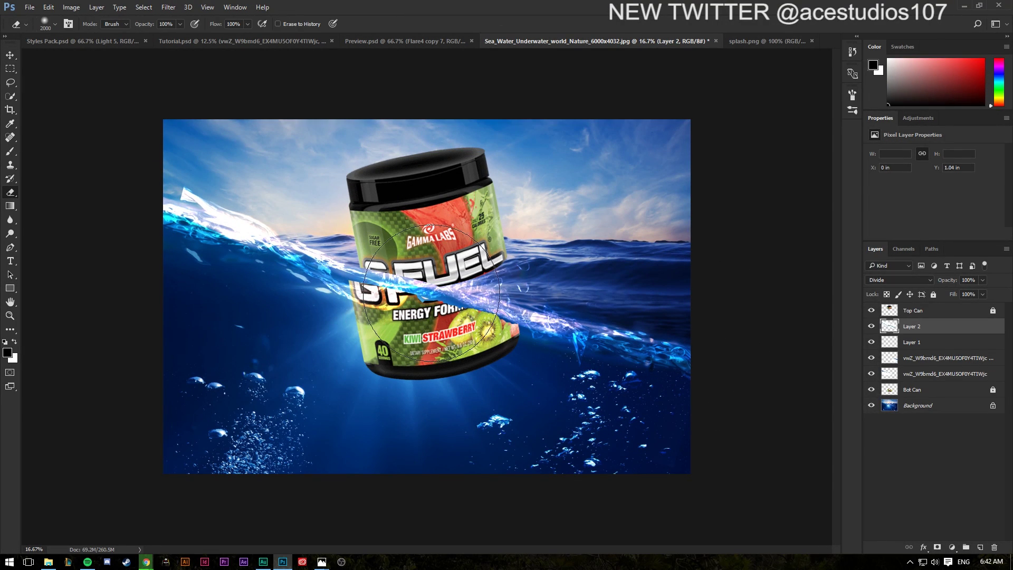
left_click_drag(328, 362, 244, 253)
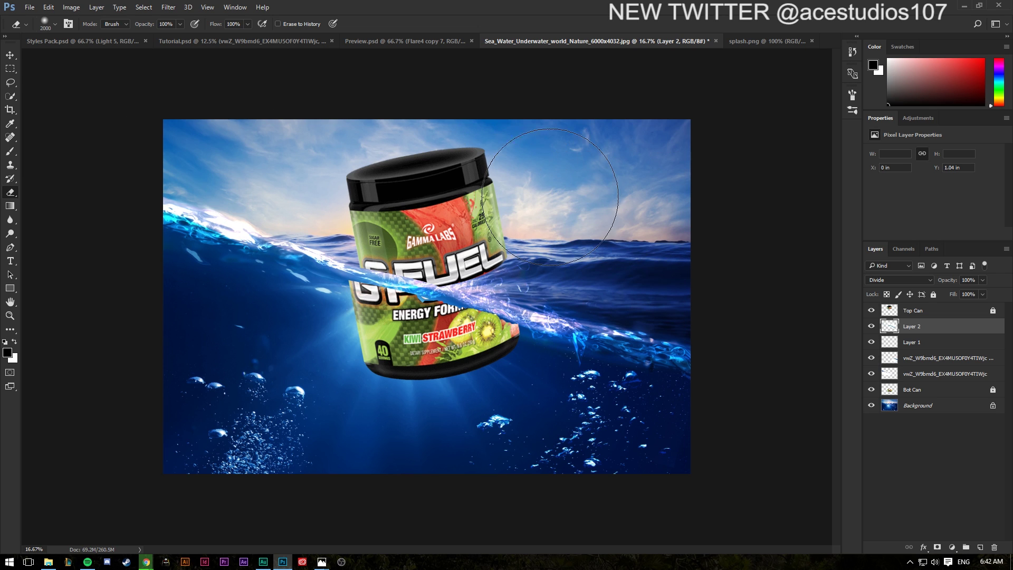
mouse_move(497, 249)
left_mouse_down()
mouse_move(537, 258)
mouse_move(532, 249)
left_mouse_up()
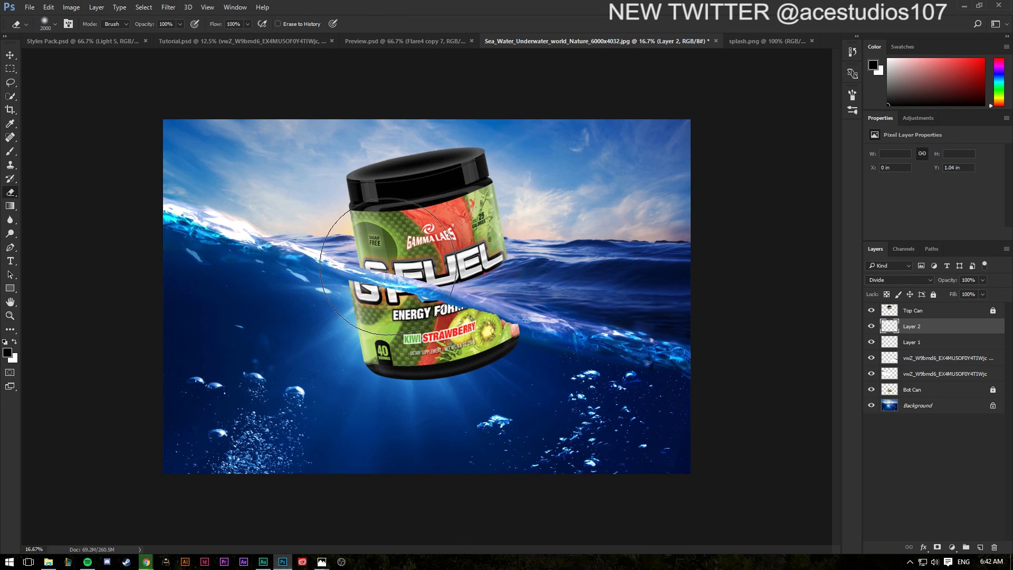
Step: In Tutorial.psd, toggle the Flare4 copy 3, Flare4 copy 2, Flare4 copy and Flare4 layers to examine each flare's effect
left_click(174, 42)
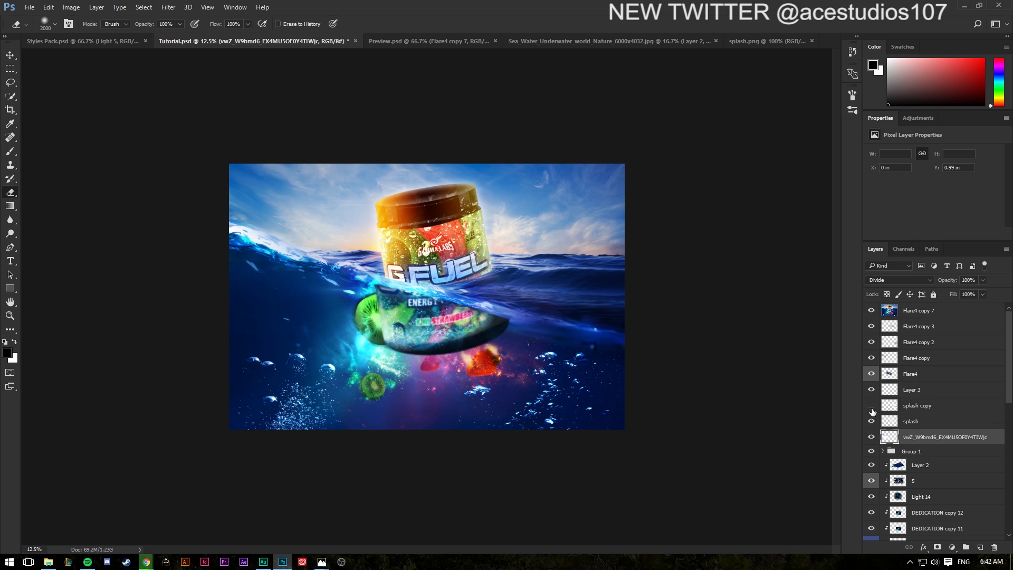
left_click(871, 327)
left_click(871, 327)
left_click(871, 343)
left_click(871, 344)
left_click(872, 360)
left_click(872, 359)
left_click(870, 373)
left_click(871, 374)
left_click(871, 373)
left_click(871, 374)
Step: Open GFX PACK 1.1.psd from the Small GFX pack folder on drive D, leaving its missing fonts unresolved
left_click(744, 48)
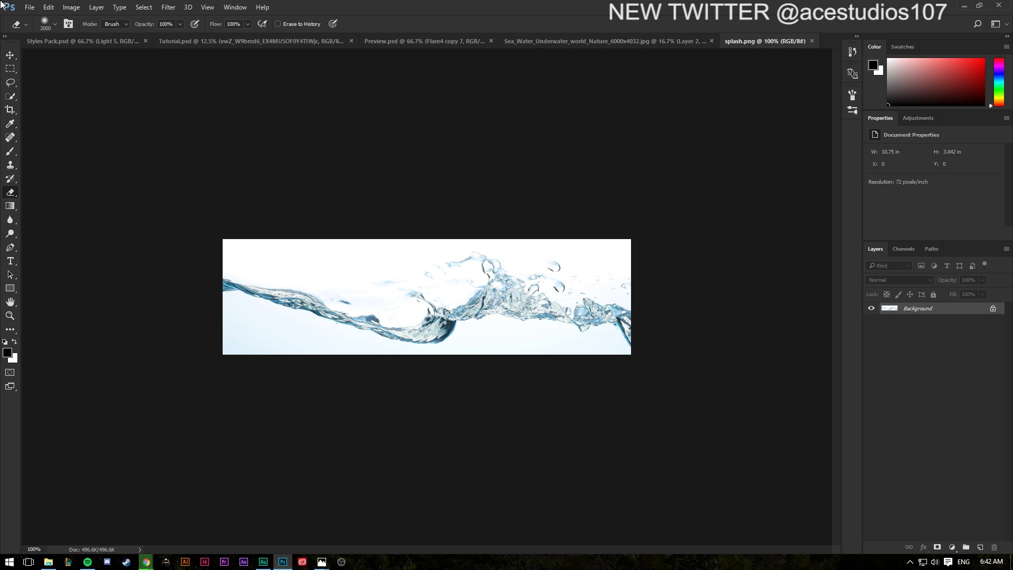
left_click(29, 7)
left_click(37, 33)
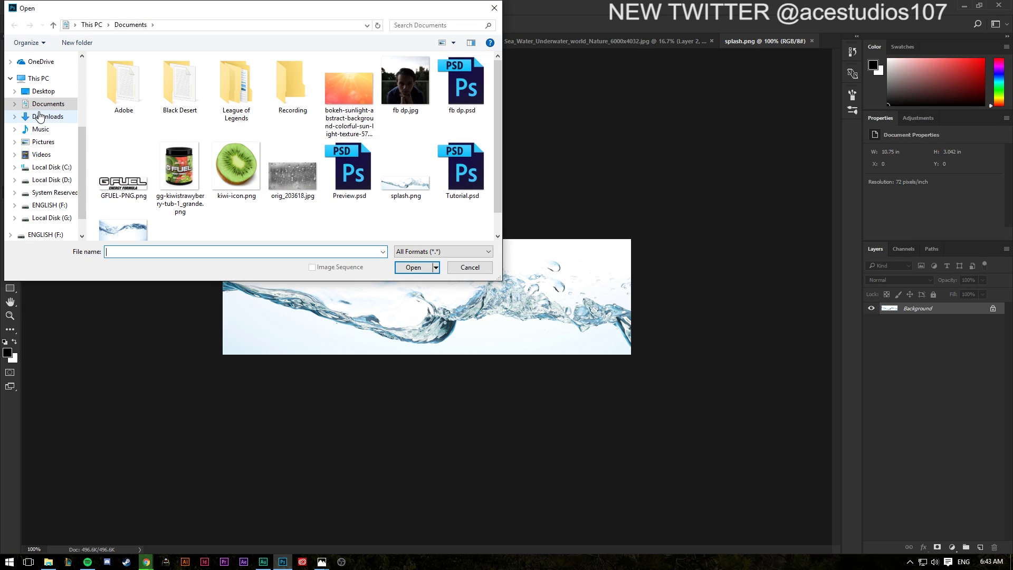
left_click(52, 180)
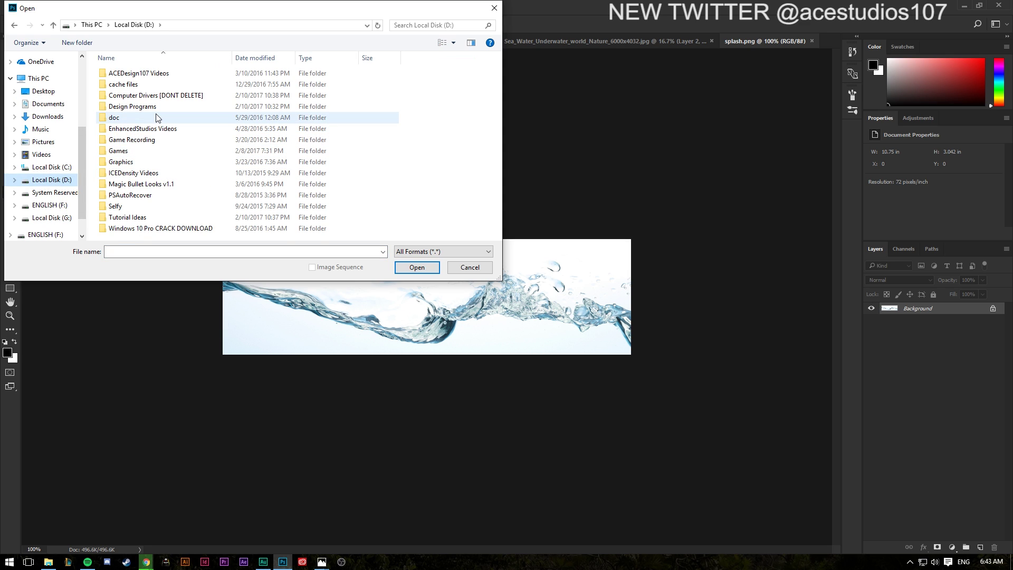
double_click(156, 118)
double_click(150, 140)
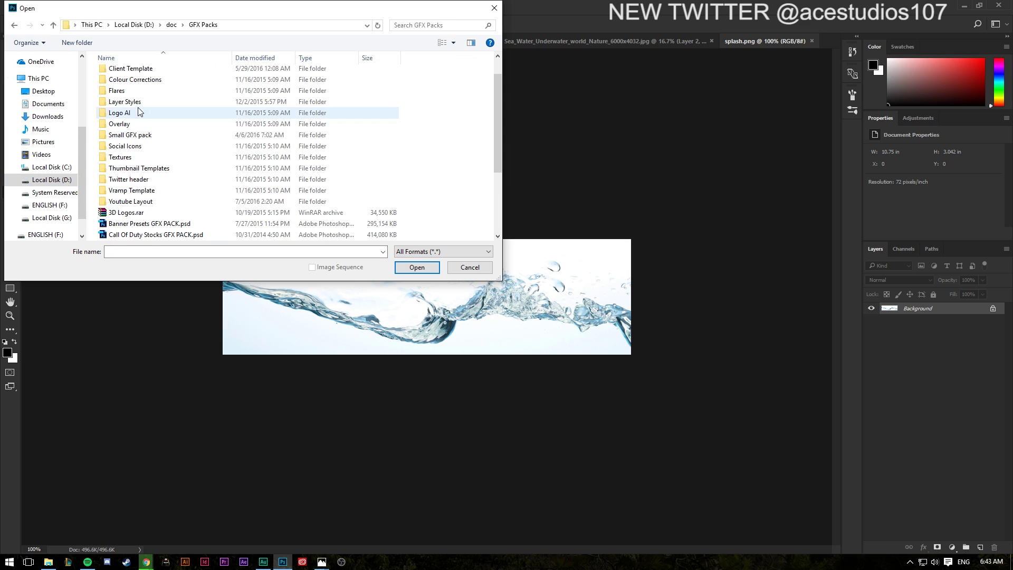
double_click(131, 137)
left_click(133, 84)
double_click(135, 74)
double_click(135, 74)
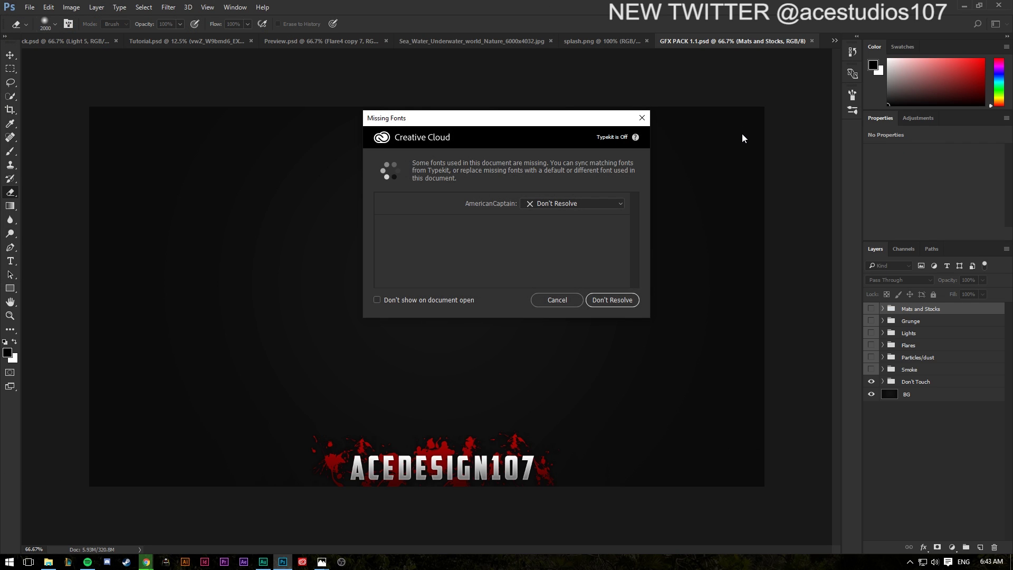
left_click(632, 305)
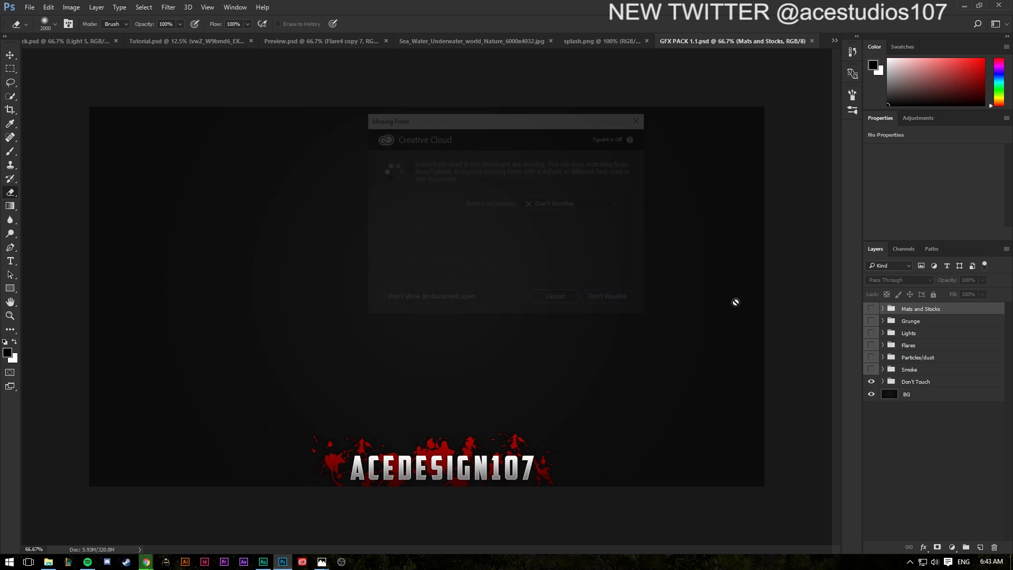
Step: Expand the Lights group and toggle several of its layers, including Light, to examine the available light effects
left_click(883, 333)
scroll(886, 361, "down", 3)
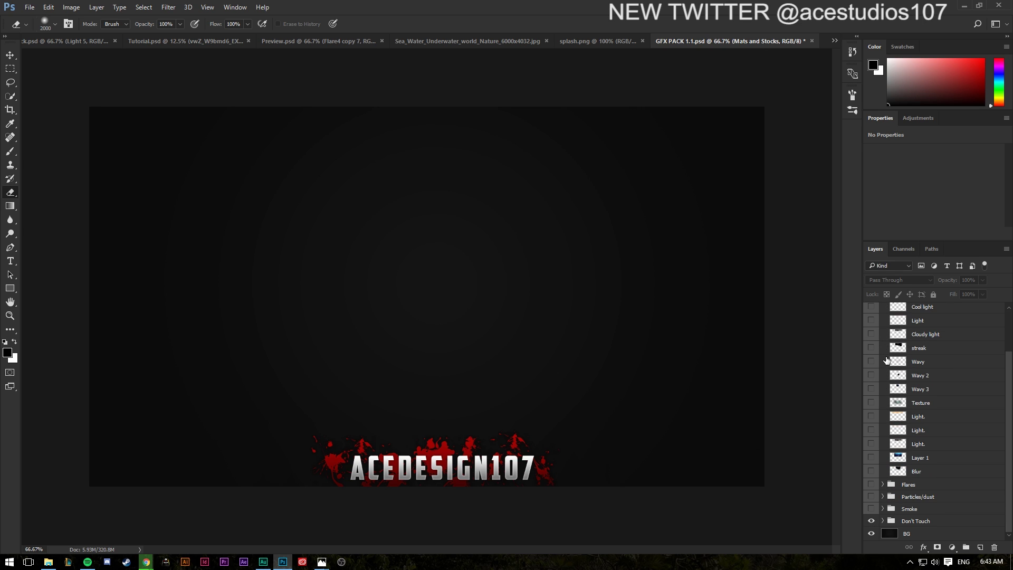
left_click(870, 409)
left_click(870, 410)
left_click(873, 320)
left_click(871, 324)
left_click(871, 324)
scroll(870, 369, "up", 1)
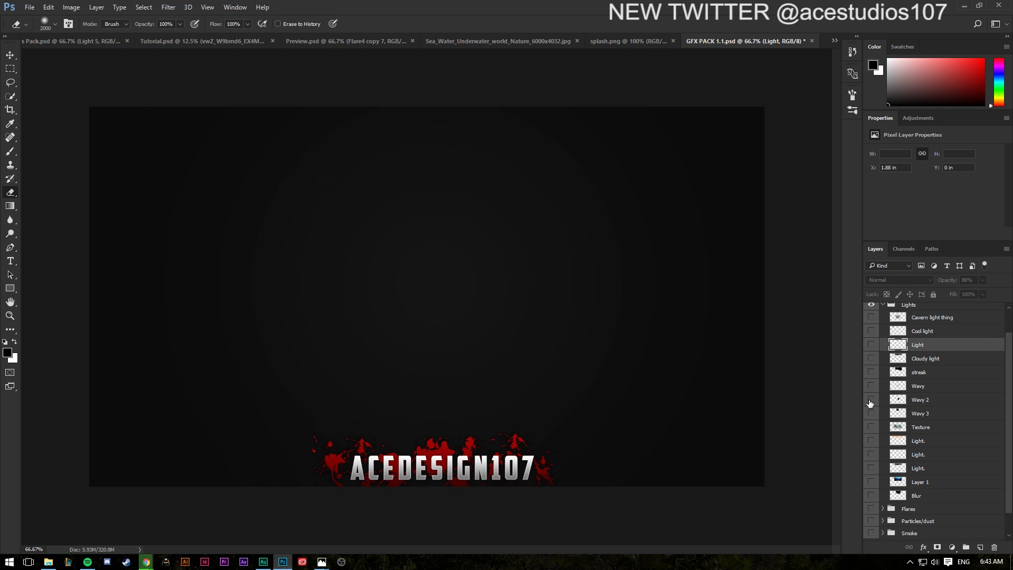
left_click(871, 399)
Step: Browse the GFX Packs folder for other resources such as Flares, and leave without opening a file
left_click(30, 7)
left_click(36, 29)
left_click(243, 25)
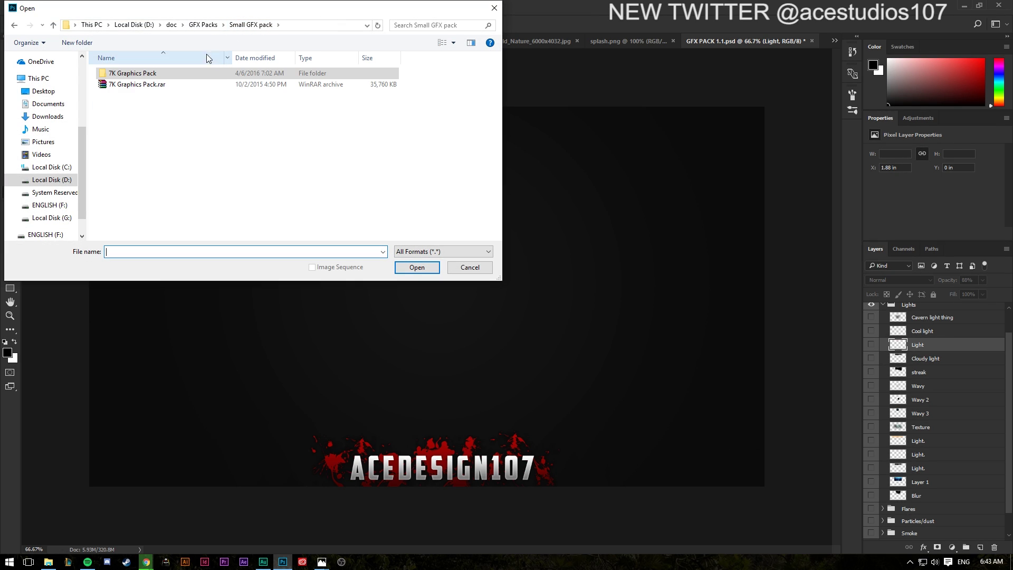
left_click(203, 25)
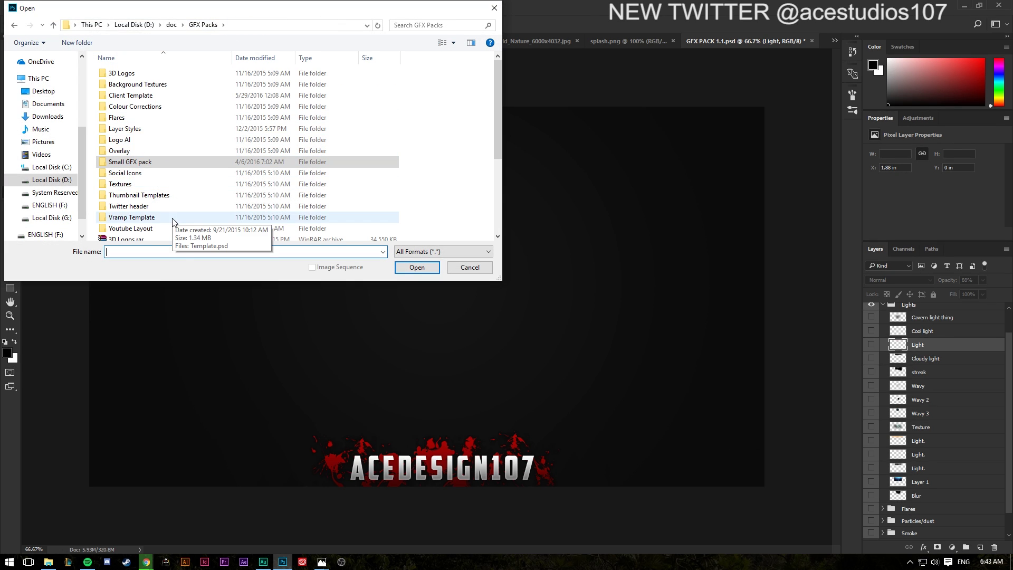
scroll(170, 206, "down", 3)
scroll(170, 201, "up", 2)
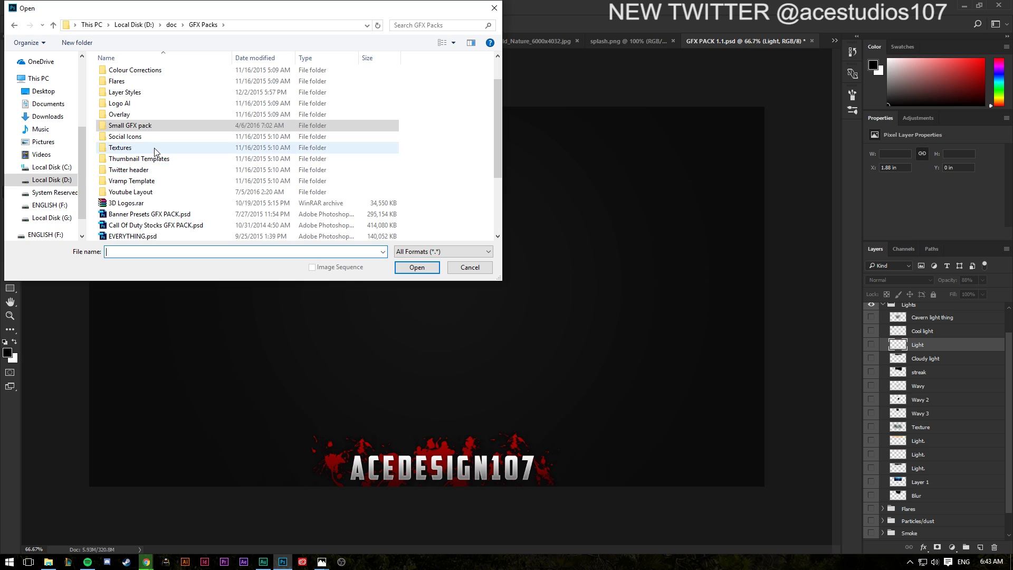
left_click(182, 83)
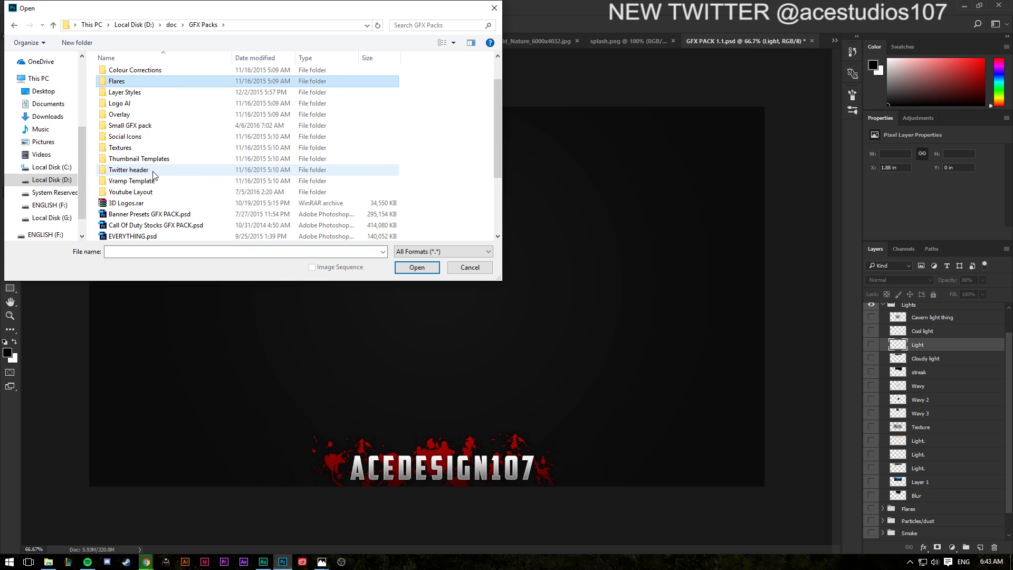
scroll(155, 174, "up", 1)
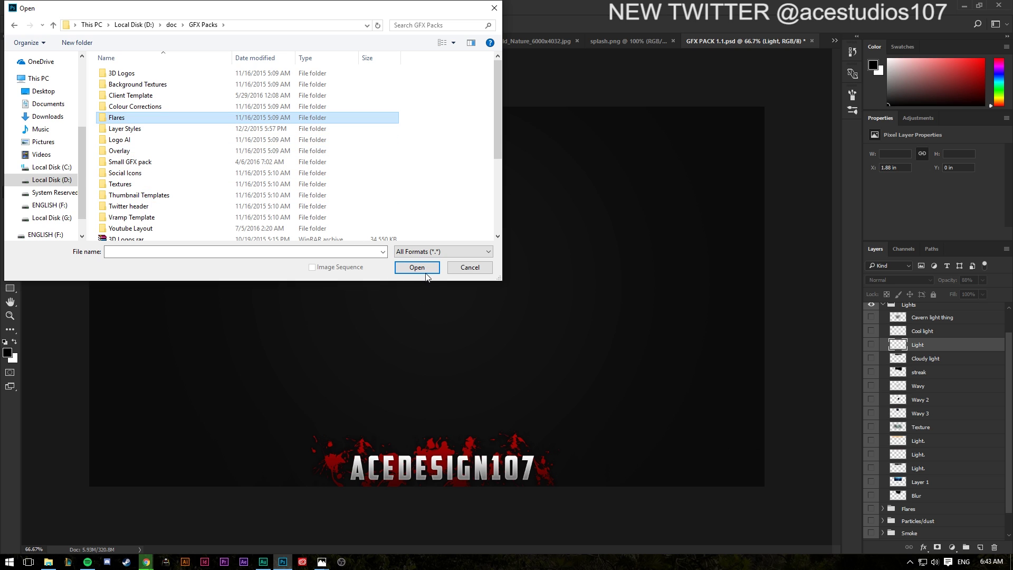
left_click(467, 268)
Step: Collapse and hide the Lights group, and make the Flare4 layer in the Flares group visible
left_click(882, 305)
left_click(871, 332)
left_click(870, 345)
left_click(882, 345)
left_click(871, 385)
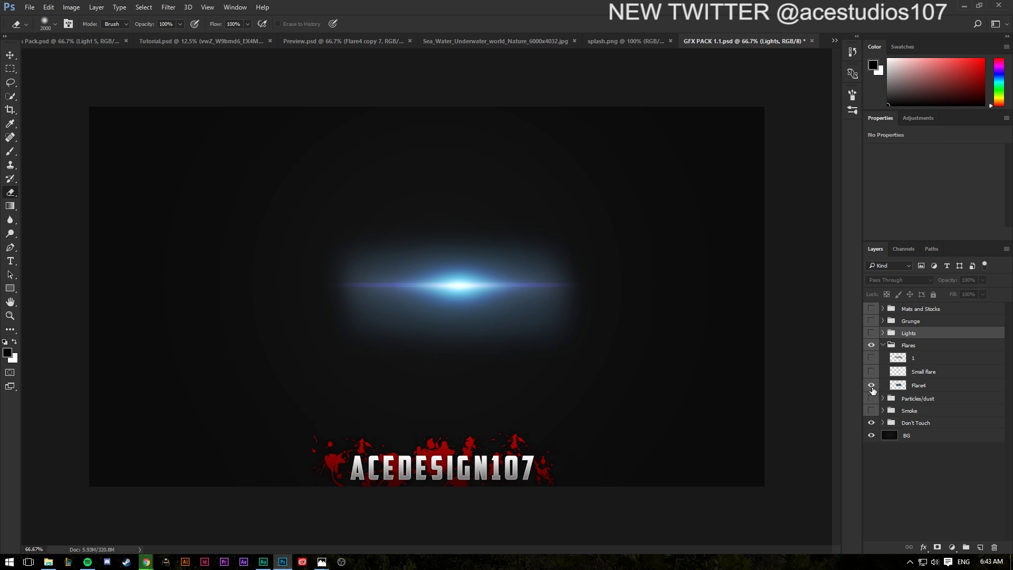
Step: Bring the Flare4 layer into the sea water composition, enlarge it to about 269%, rotate it 15° and place it along the can's waterline
left_click(912, 386)
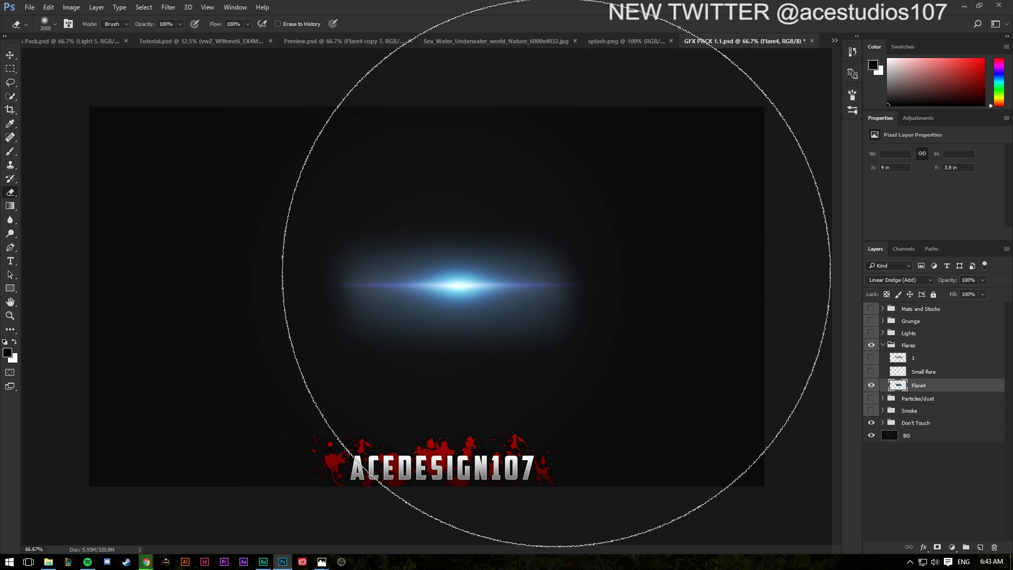
key("v")
mouse_move(448, 287)
left_mouse_down()
mouse_move(449, 172)
mouse_move(509, 34)
mouse_move(343, 62)
mouse_move(385, 277)
left_mouse_up()
key("ctrl+t")
left_click_drag(441, 246, 490, 241)
left_click_drag(413, 284, 429, 292)
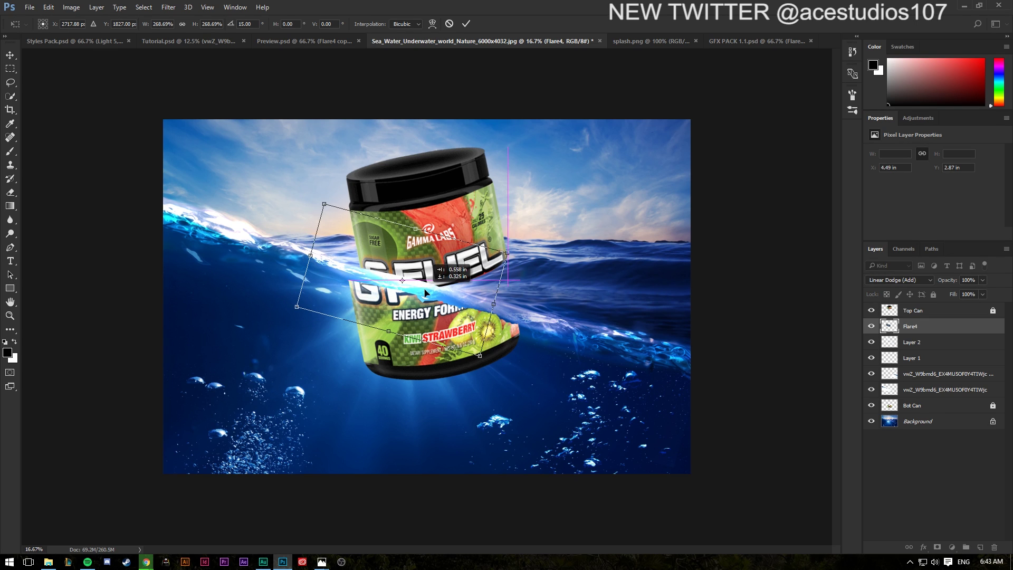
mouse_move(514, 252)
left_mouse_down()
mouse_move(484, 260)
mouse_move(515, 253)
left_mouse_up()
key("Return")
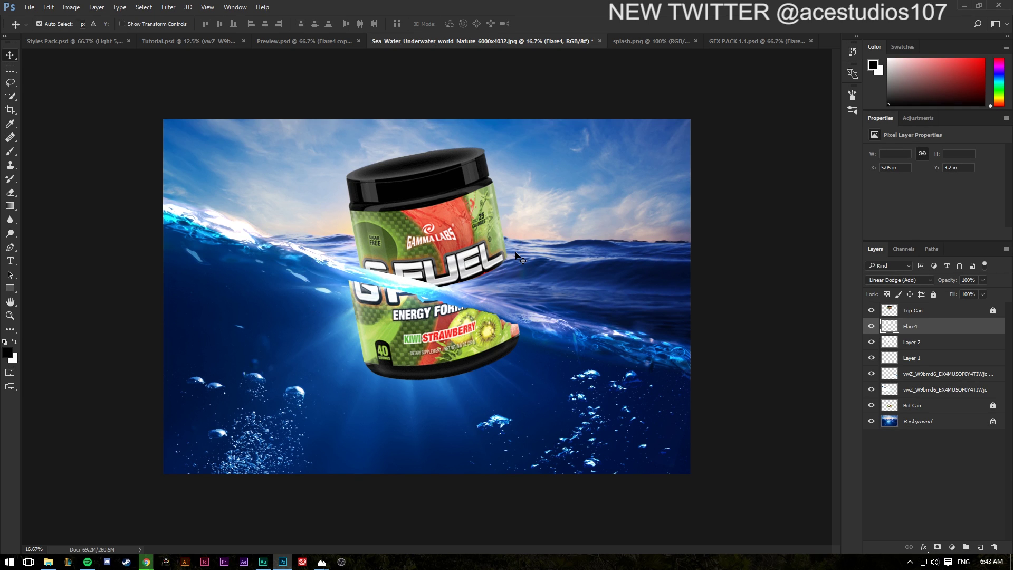
left_click_drag(440, 299, 490, 313)
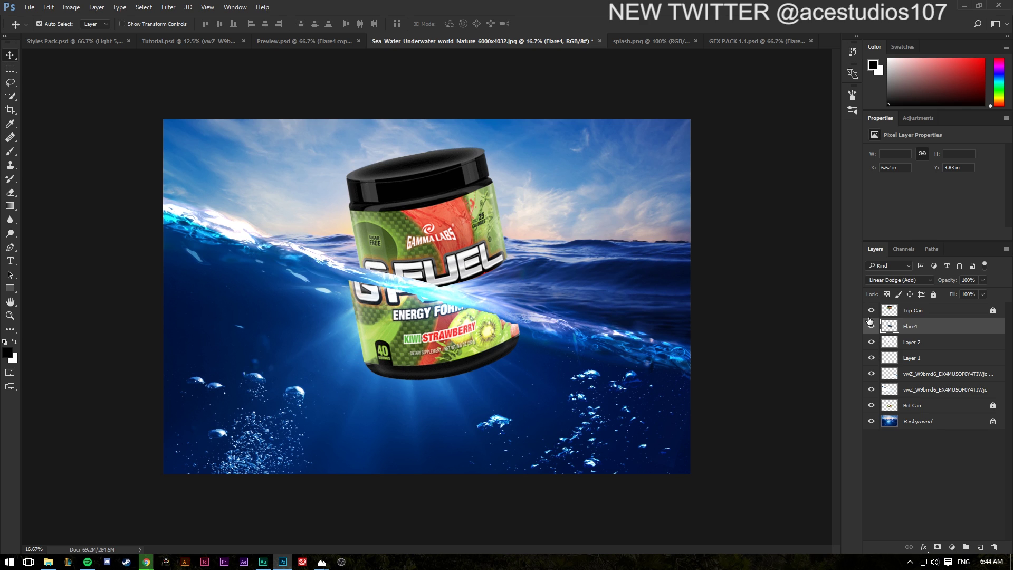
Step: Unlock the Top Can layer and fine-tune the position of the Flare4 layer where the waterline crosses the can
right_click(950, 315)
left_click(963, 314)
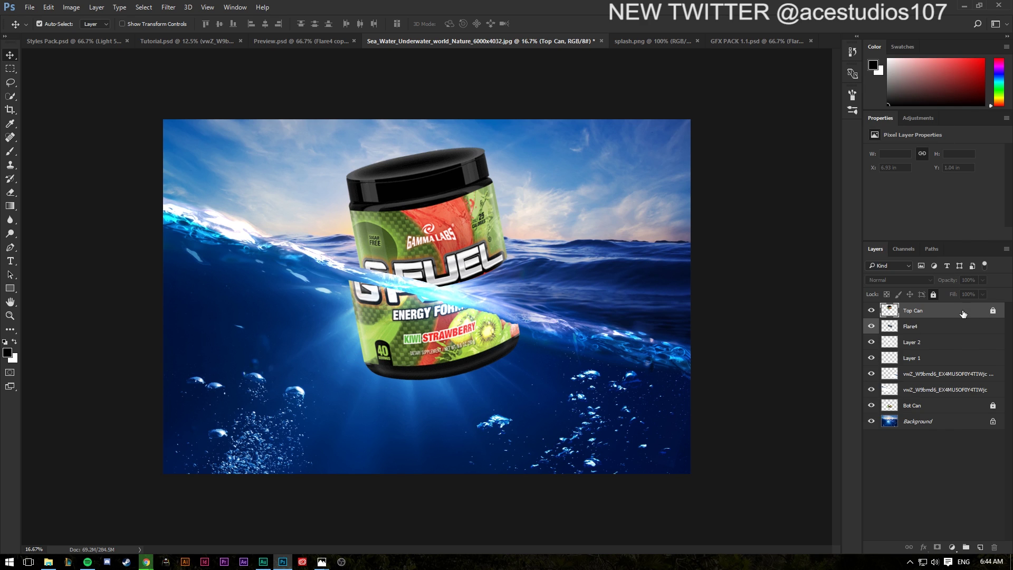
left_click(933, 294)
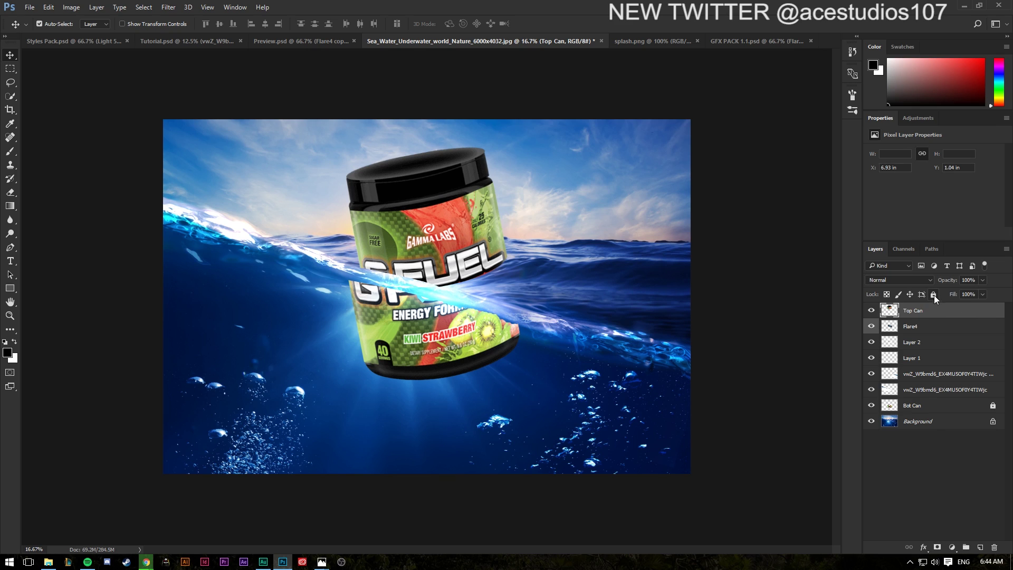
left_click(464, 303)
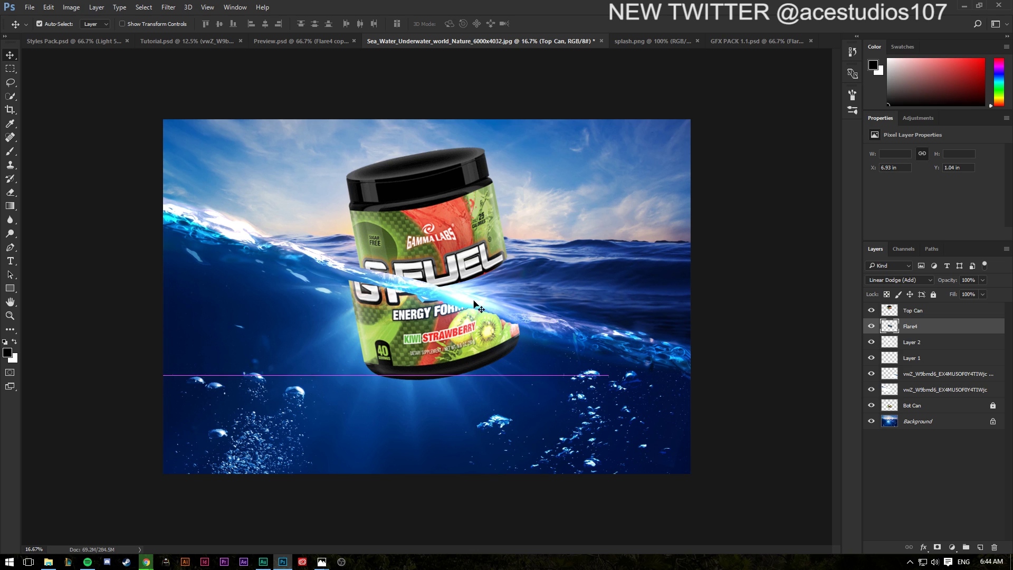
right_click(948, 313)
left_click(830, 68)
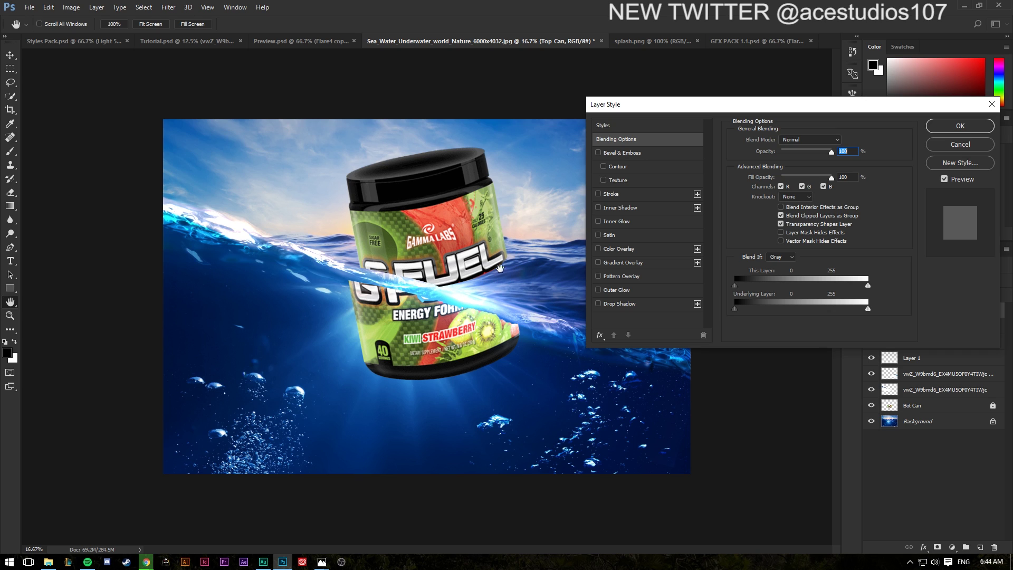
left_click(948, 144)
Step: Erase along the lower edge of the Top Can layer using the Eraser with a textured 24 px brush
key("e")
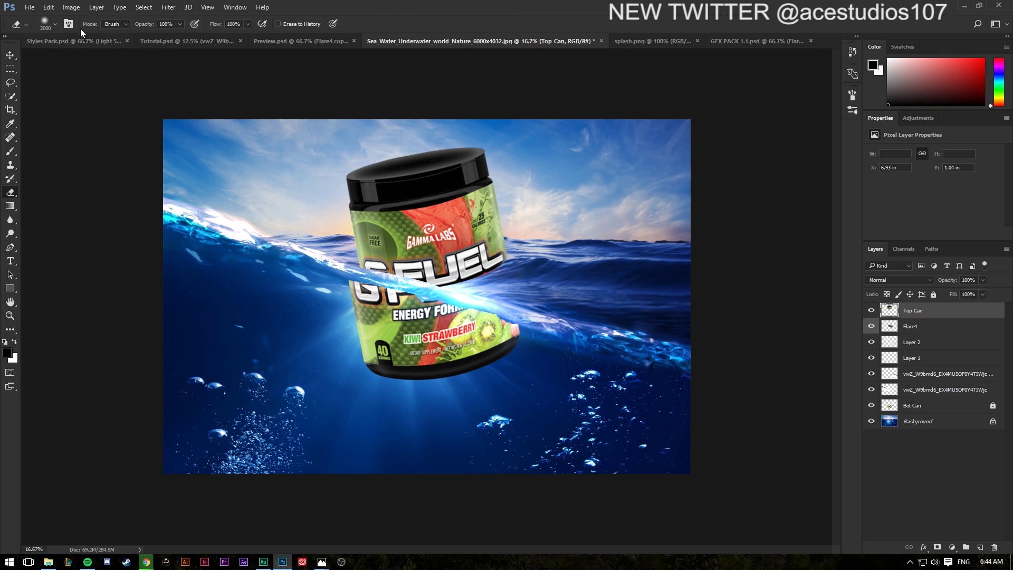
left_click(51, 22)
scroll(79, 151, "down", 5)
left_click(108, 136)
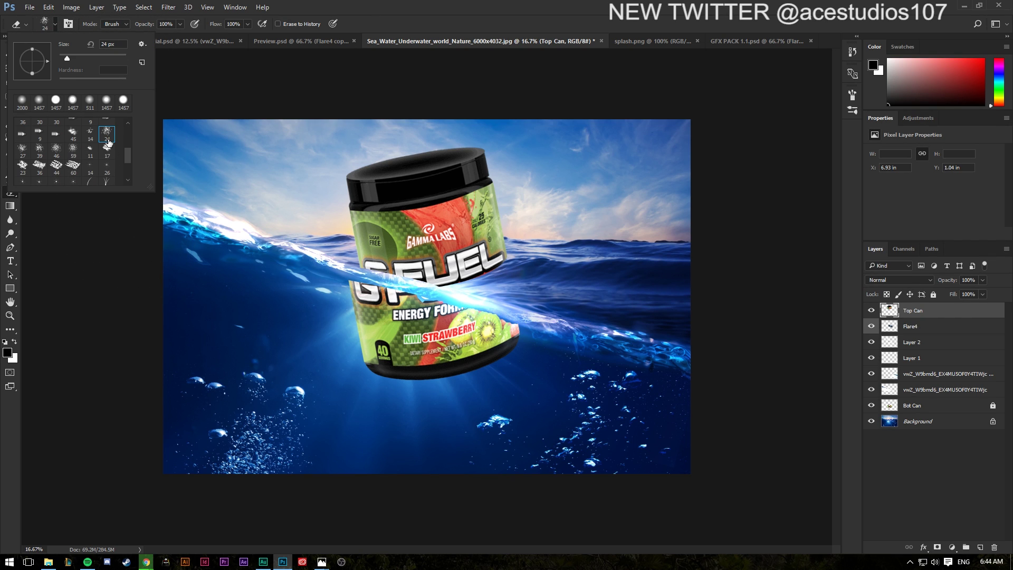
left_click(351, 5)
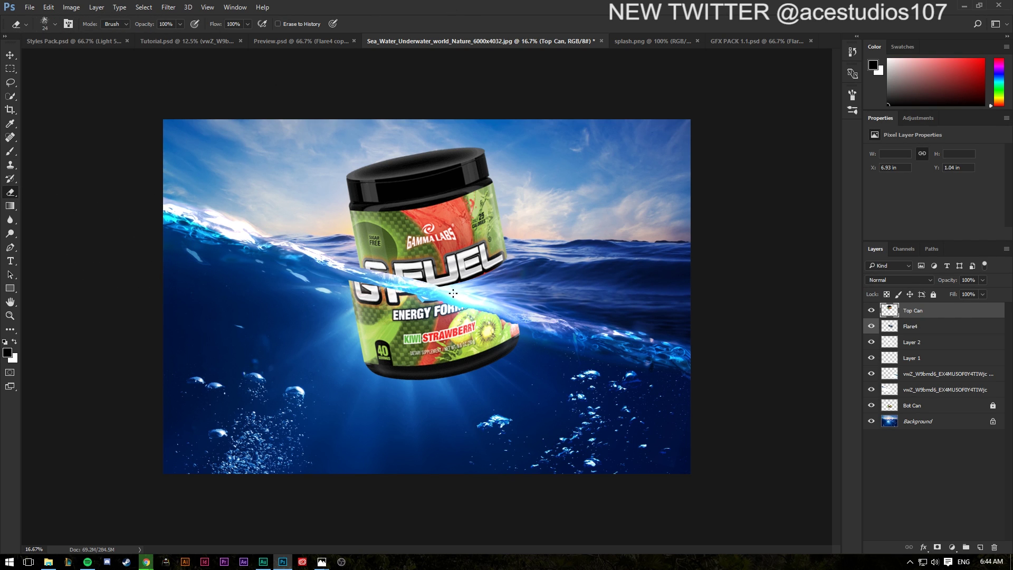
left_click_drag(512, 262, 446, 279)
Step: Open the layer style settings of the Top Can layer
right_click(919, 313)
left_click(796, 68)
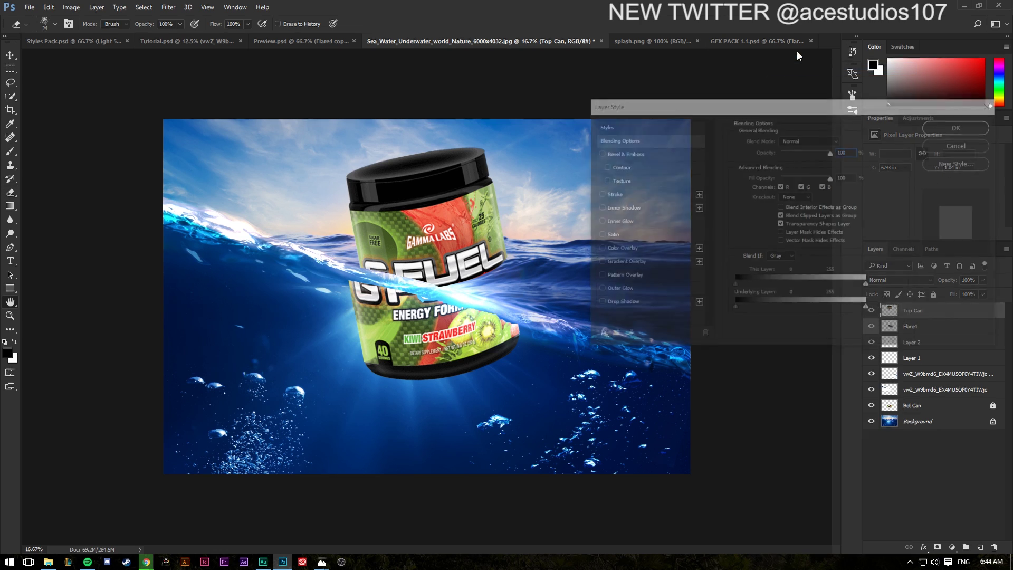
Step: Try a Multiply inner shadow on the Top Can layer with different sizes and angles, and turn it off again
left_click(633, 209)
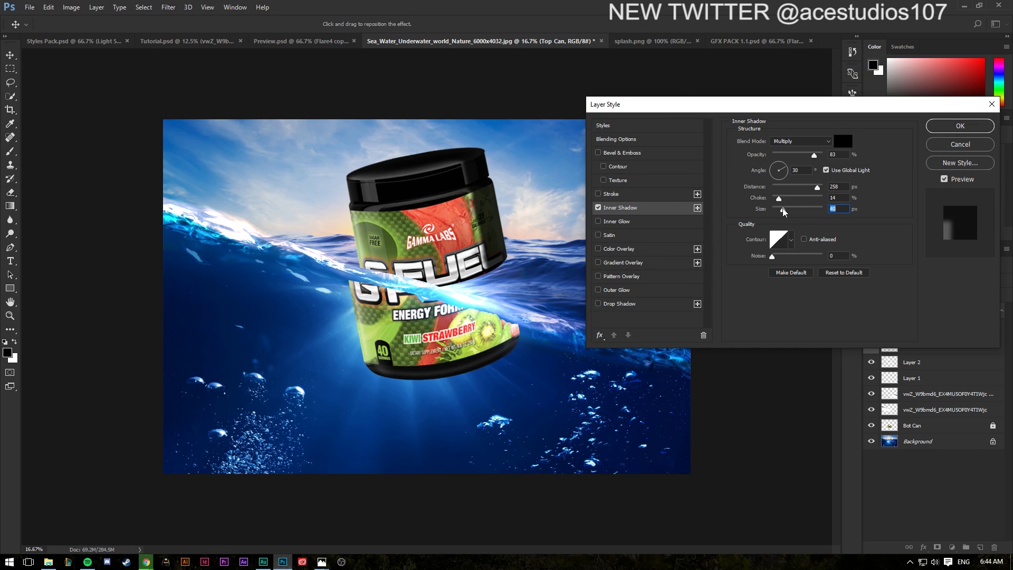
left_click_drag(800, 209, 800, 209)
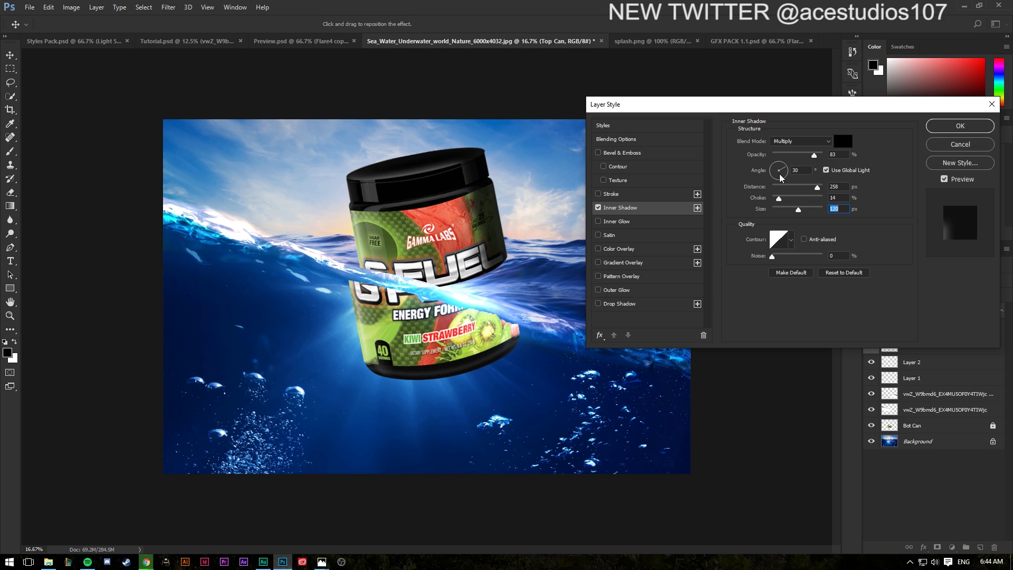
left_click_drag(777, 173, 767, 173)
left_click_drag(771, 180, 787, 211)
left_click(598, 208)
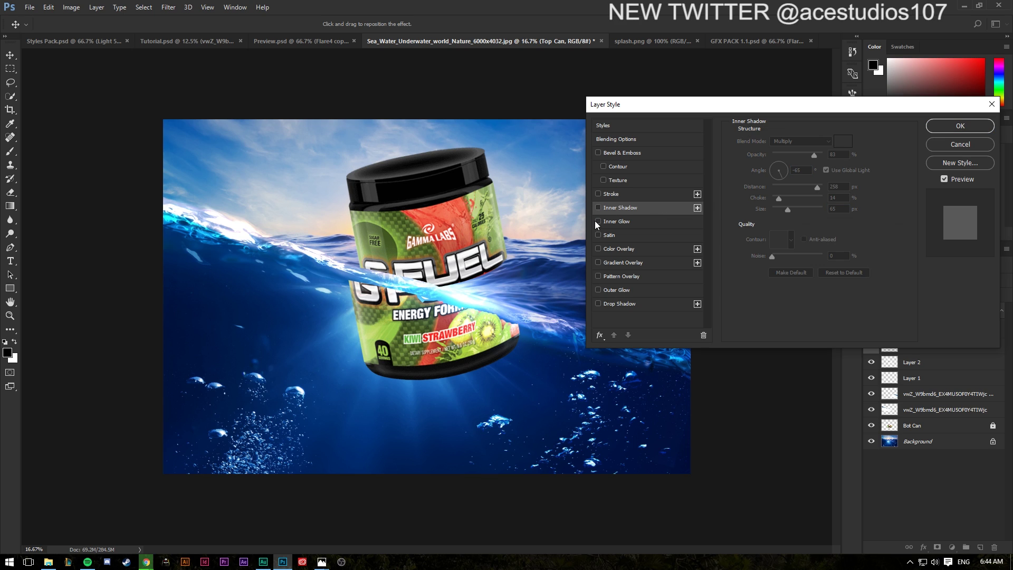
Step: Apply a white Screen inner glow to the Top Can layer with 45% opacity, 50 px size and almost no choke
left_click(608, 221)
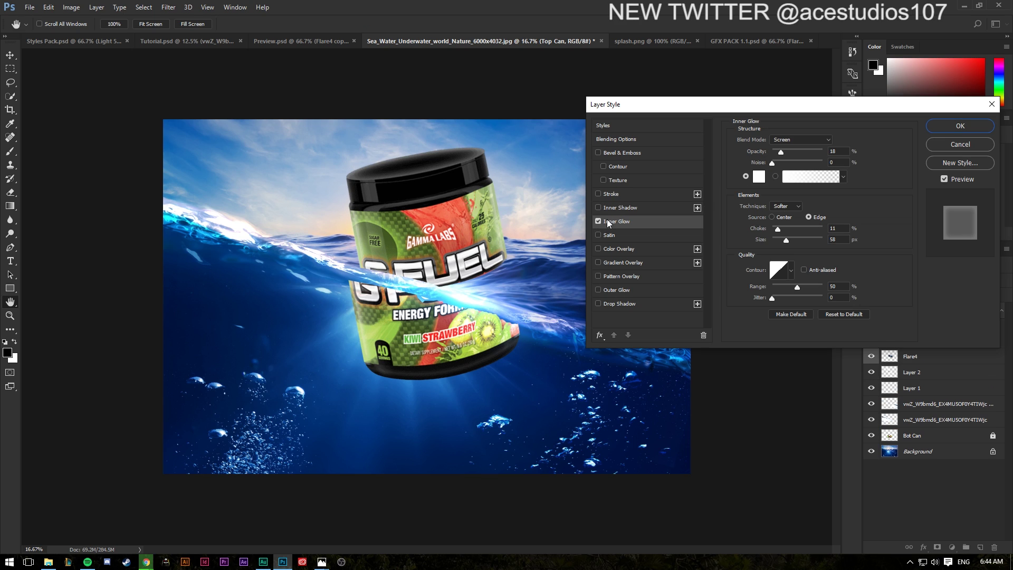
left_click(757, 177)
left_click(552, 293)
left_click(552, 161)
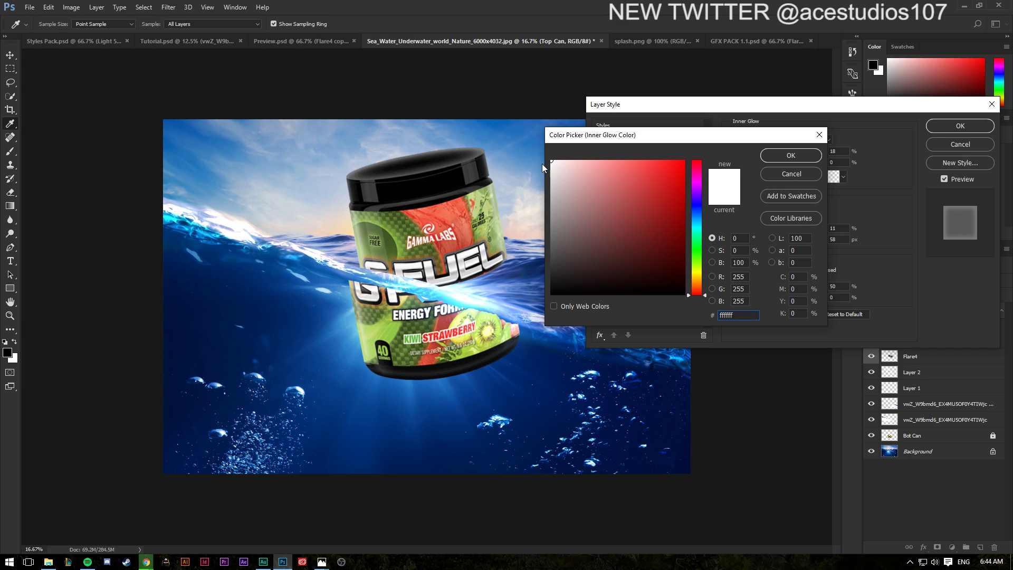
left_click(793, 152)
left_click_drag(792, 153, 795, 154)
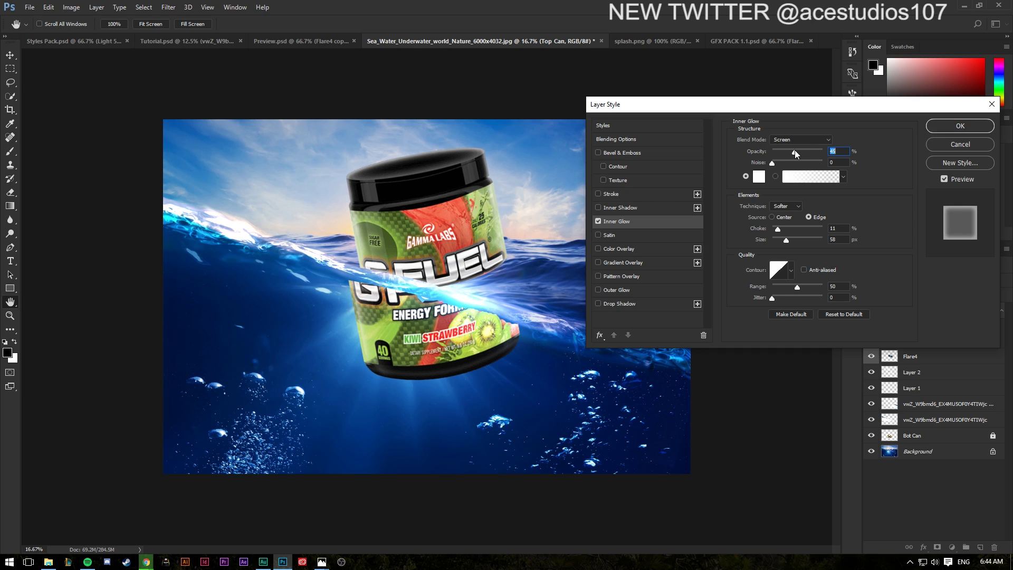
mouse_move(788, 239)
left_mouse_down()
mouse_move(799, 237)
mouse_move(784, 236)
left_mouse_up()
type("50")
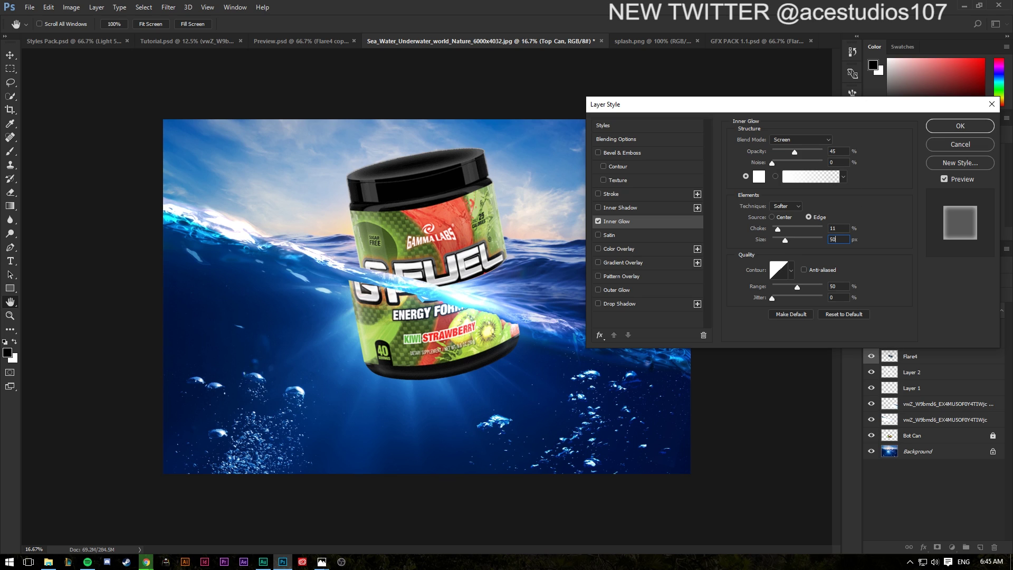
left_click_drag(777, 228, 772, 227)
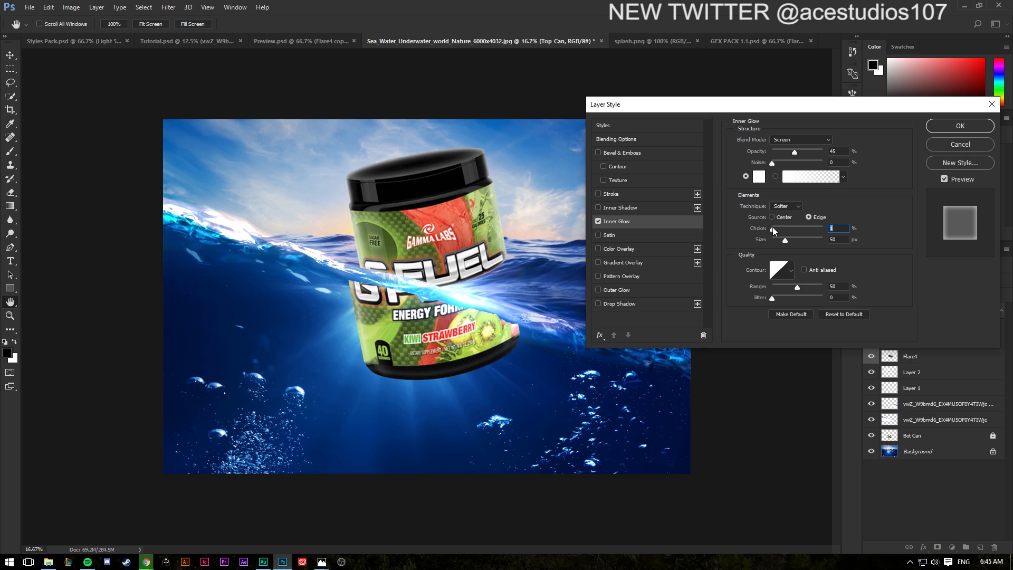
left_click(938, 123)
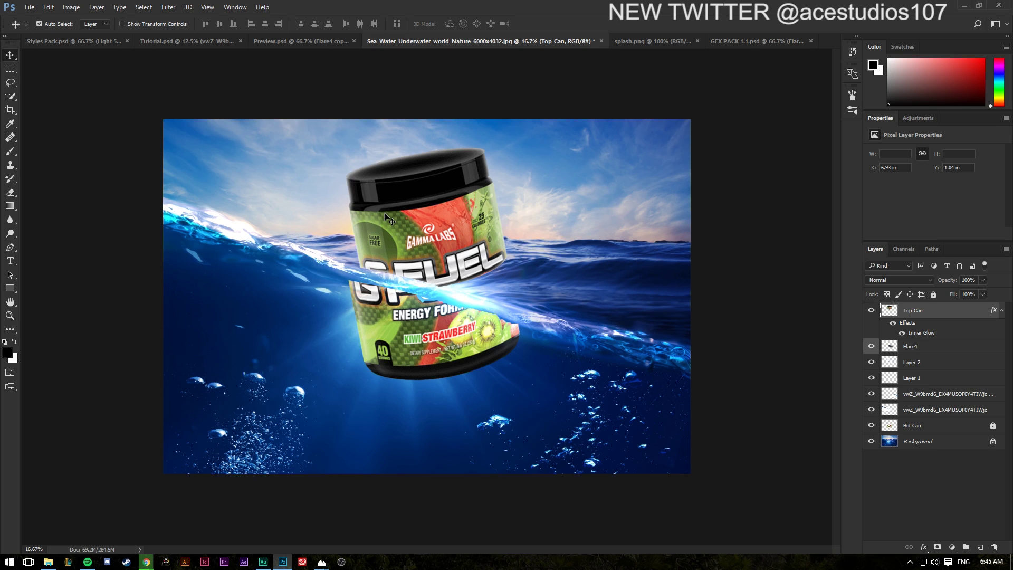
Step: Close splash.png and GFX PACK 1.1.psd without saving the changes
left_click(663, 41)
left_click(695, 40)
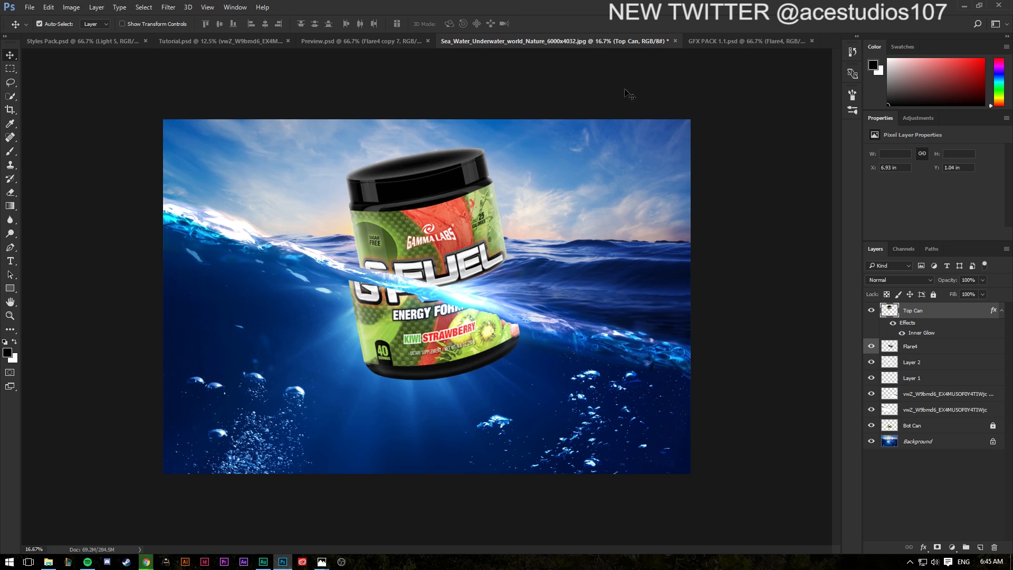
left_click(811, 40)
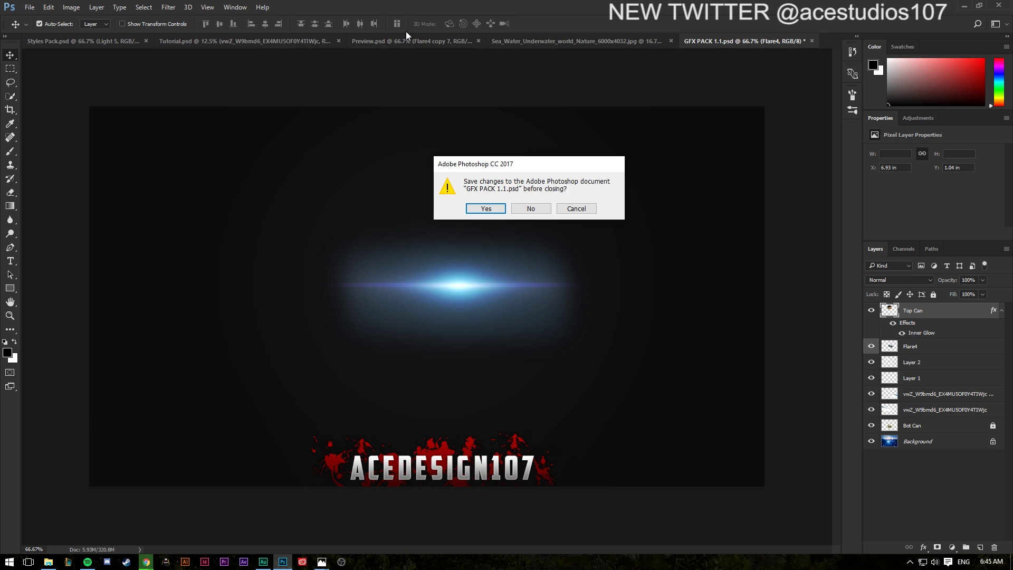
left_click(525, 212)
Step: Open the water droplet image orig_203618.jpg and bring it into the sea water composition above the Top Can layer
left_click(30, 7)
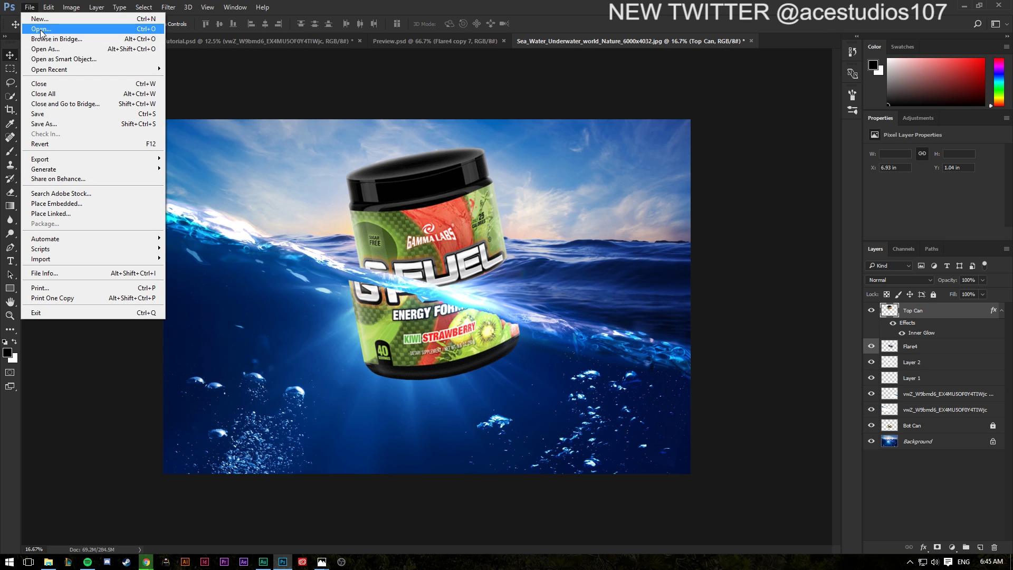
left_click(41, 30)
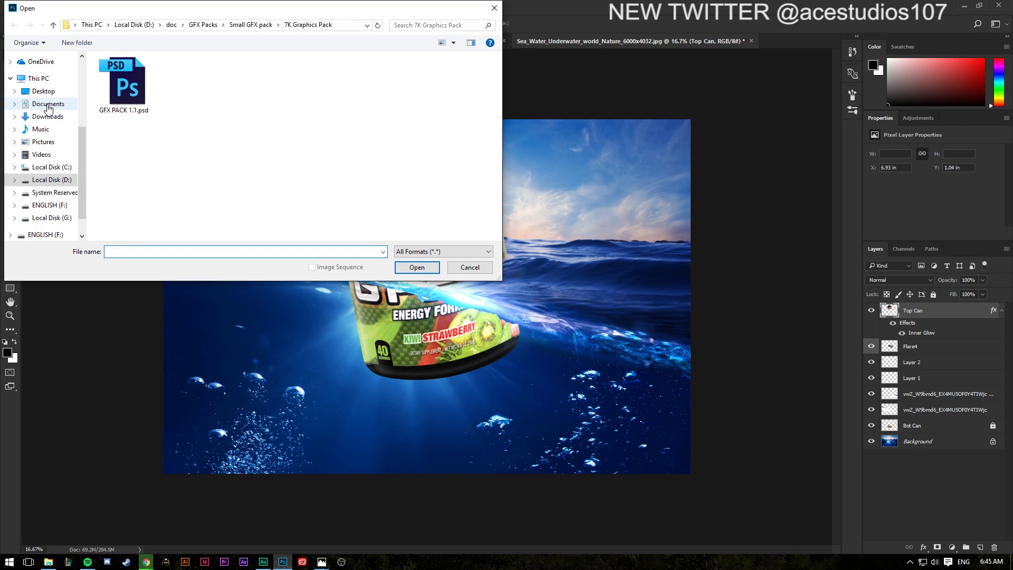
left_click(48, 109)
left_click(301, 180)
double_click(302, 180)
left_click_drag(516, 18, 438, 263)
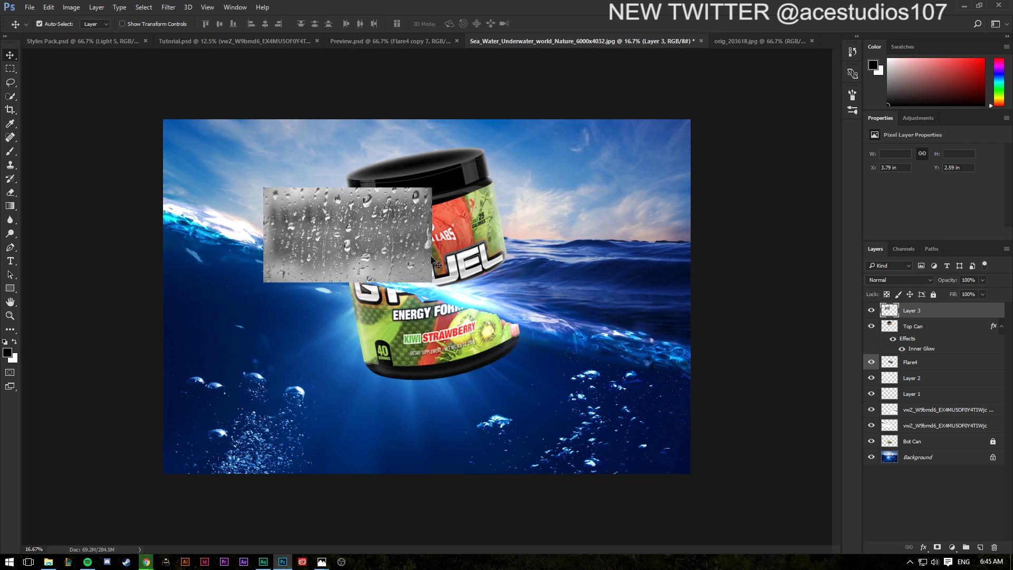
Step: Scale the droplet layer to about 205% over the can's upper half and clip it to the Top Can layer
key("ctrl+t")
left_click_drag(433, 186, 521, 138)
left_click_drag(411, 219, 459, 207)
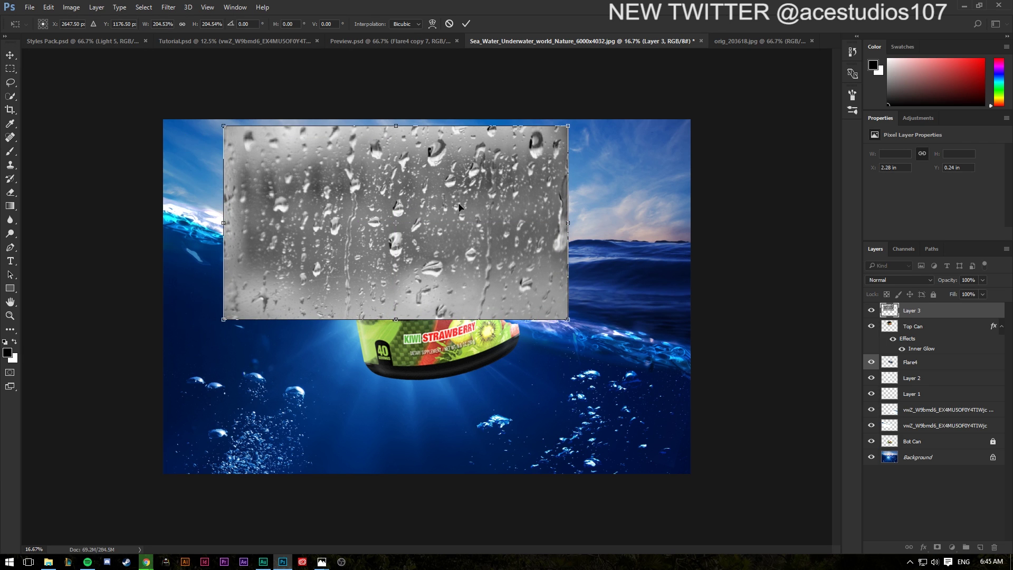
key("Return")
right_click(966, 313)
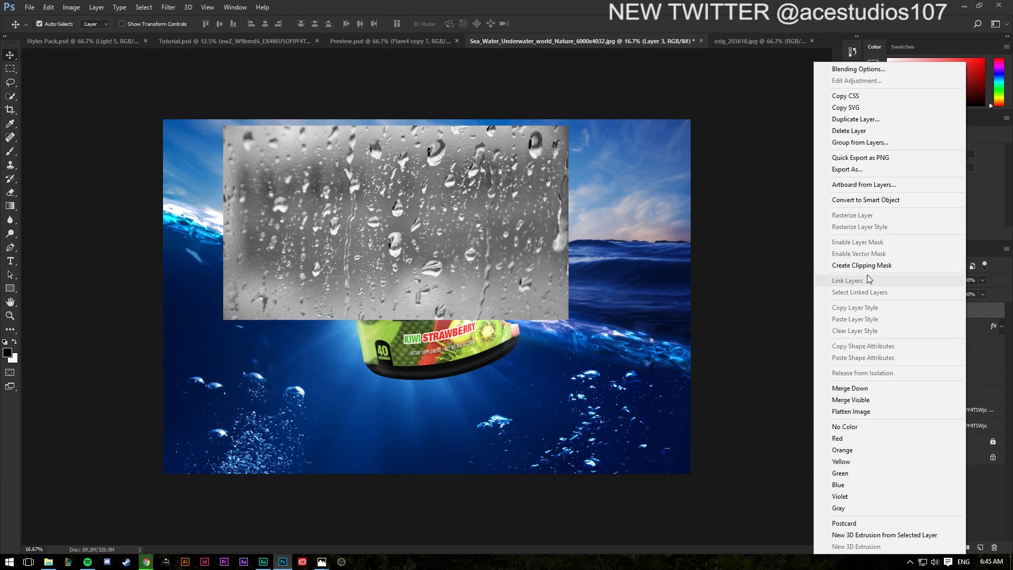
left_click(863, 265)
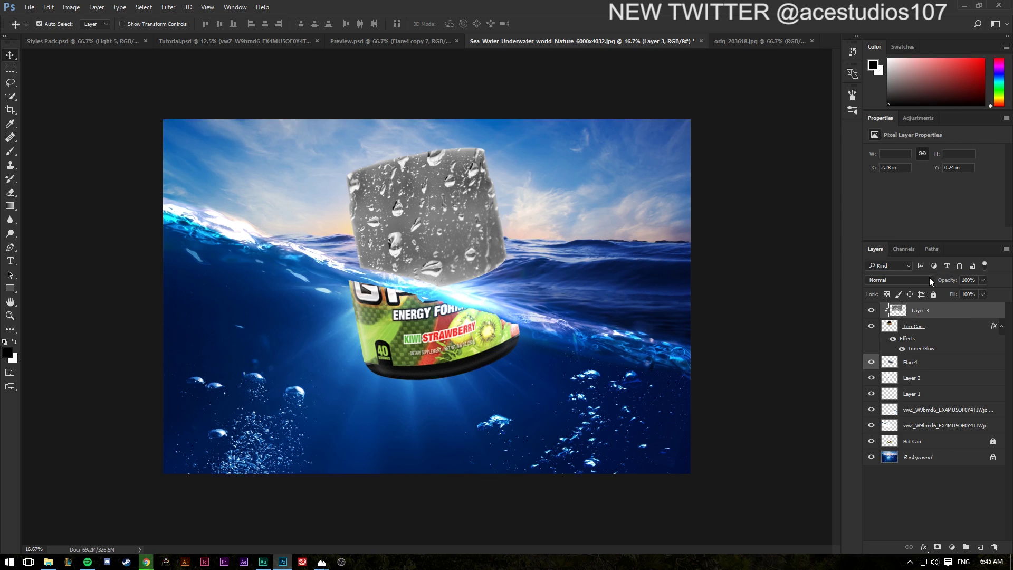
Step: Try the Soft Light, Hard Light and Vivid Light blend modes on the clipped droplet layer
left_click(920, 279)
left_click(880, 389)
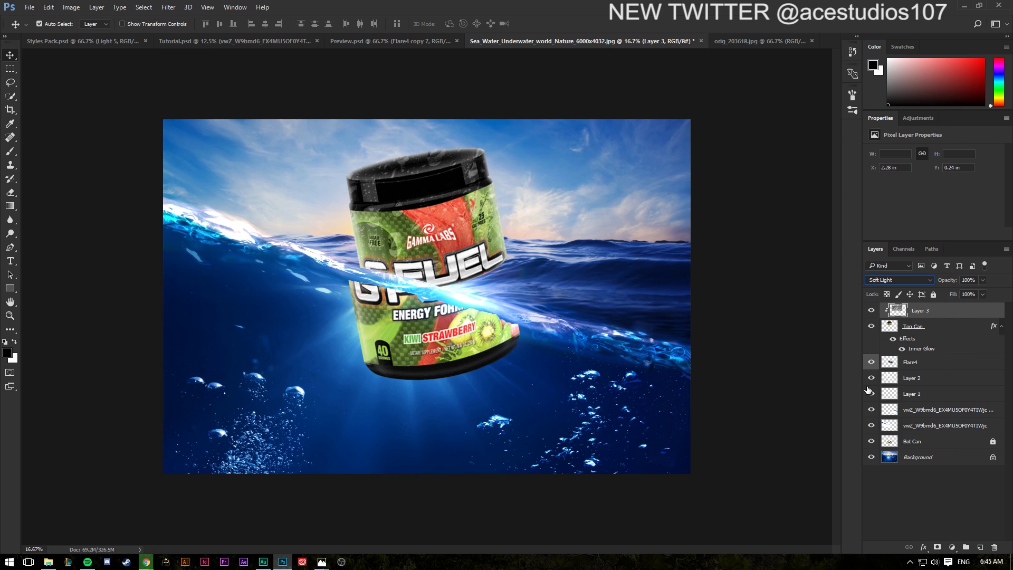
key("Down")
key("Down")
key("Down")
key("Down")
key("Down")
key("Up")
key("Up")
key("Up")
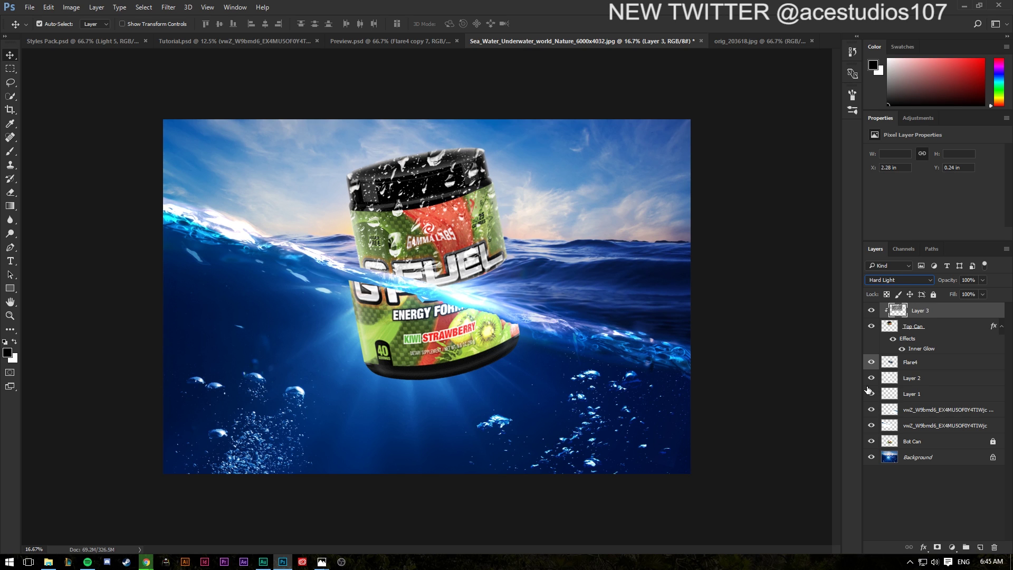
key("Down")
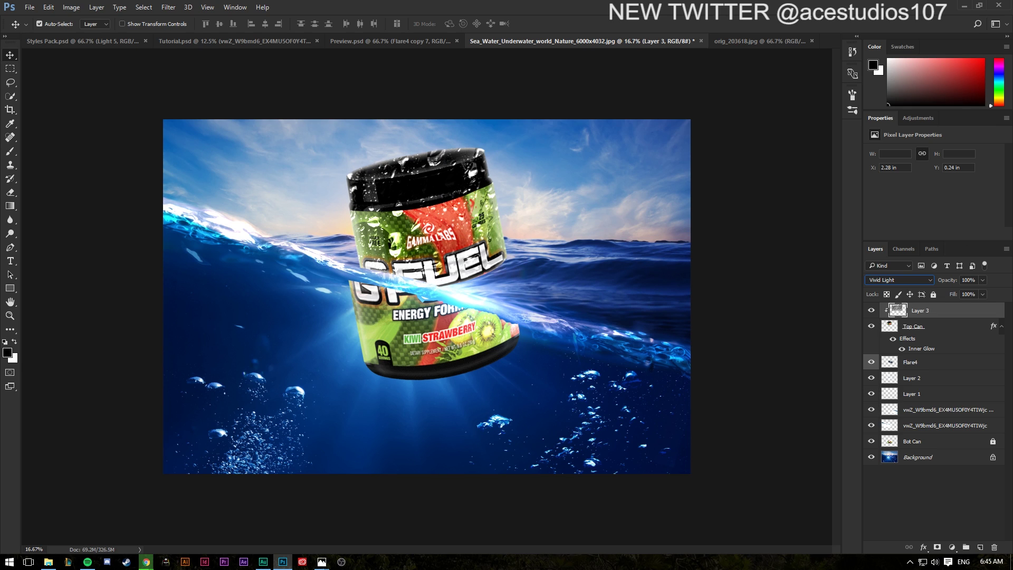
Step: Try other blend modes on the clipped droplet layer, including Multiply, Color Dodge, Difference and Hue
left_click(893, 283)
left_click(884, 311)
key("Down")
key("Down")
key("Down")
key("Down")
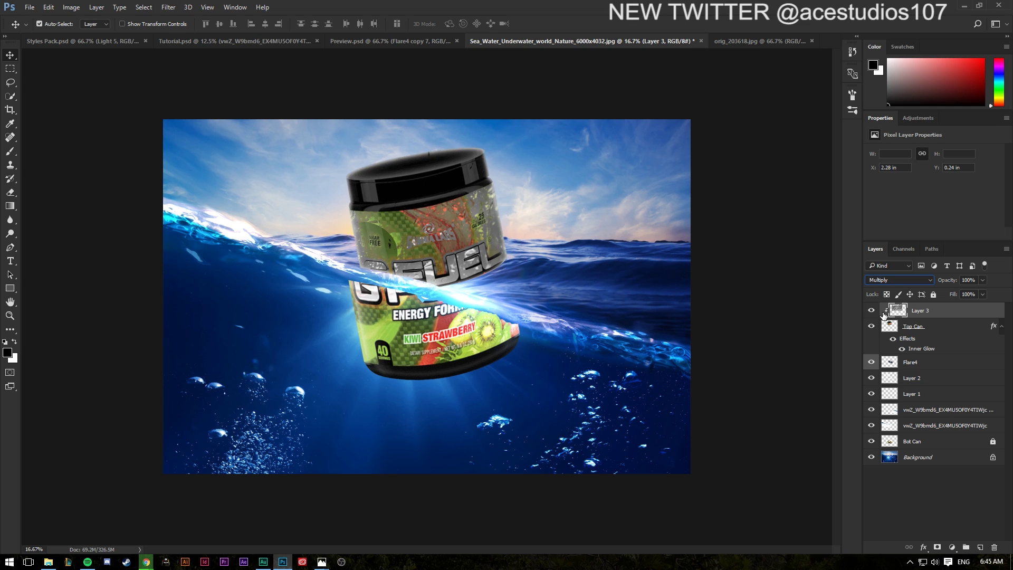
key("Down")
key("Down")
key("Down")
key("Down")
key("Down")
key("Down")
key("Down")
key("Down")
key("Down")
key("Down")
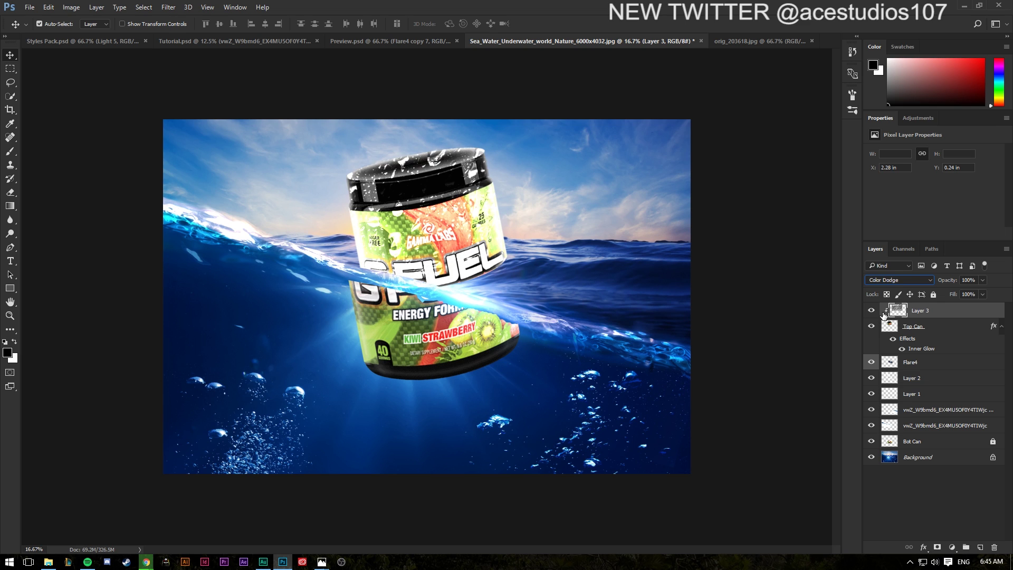
key("Down")
key("Down")
key("Down")
key("Down")
key("Down")
key("Down")
key("Down")
key("Down")
key("Down")
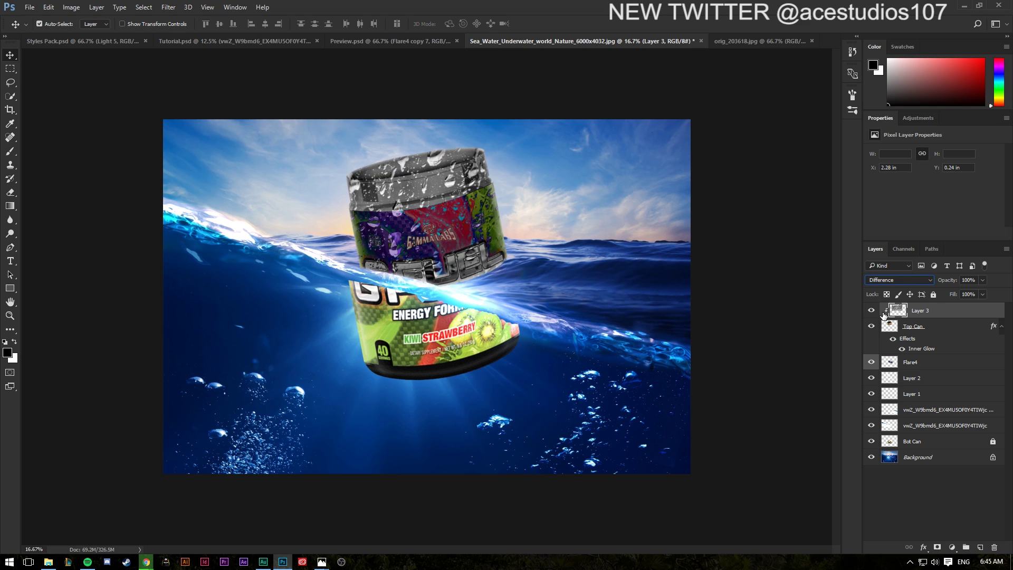
key("Up")
key("Up")
key("Up")
key("Up")
key("Up")
key("Up")
key("Up")
key("Up")
key("Up")
key("Up")
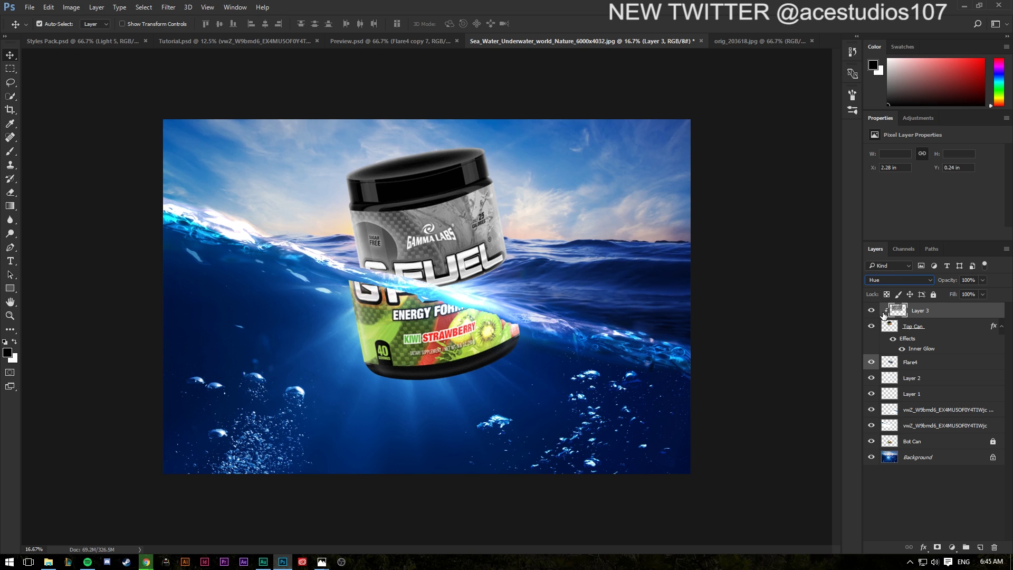
Step: Set the droplet layer's blend mode to Vivid Light and lower its opacity to 68%
key("Up")
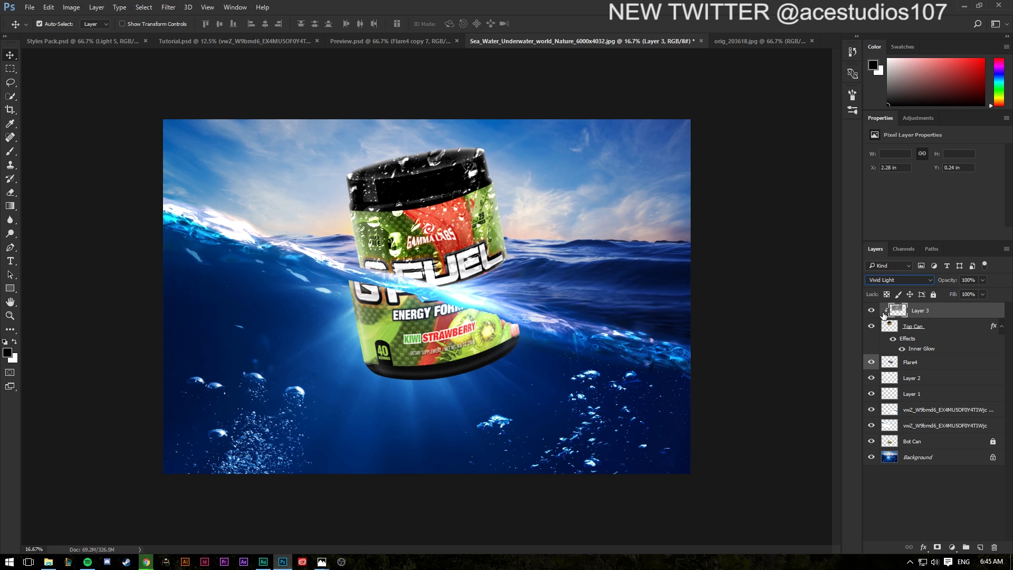
key("Up")
key("Down")
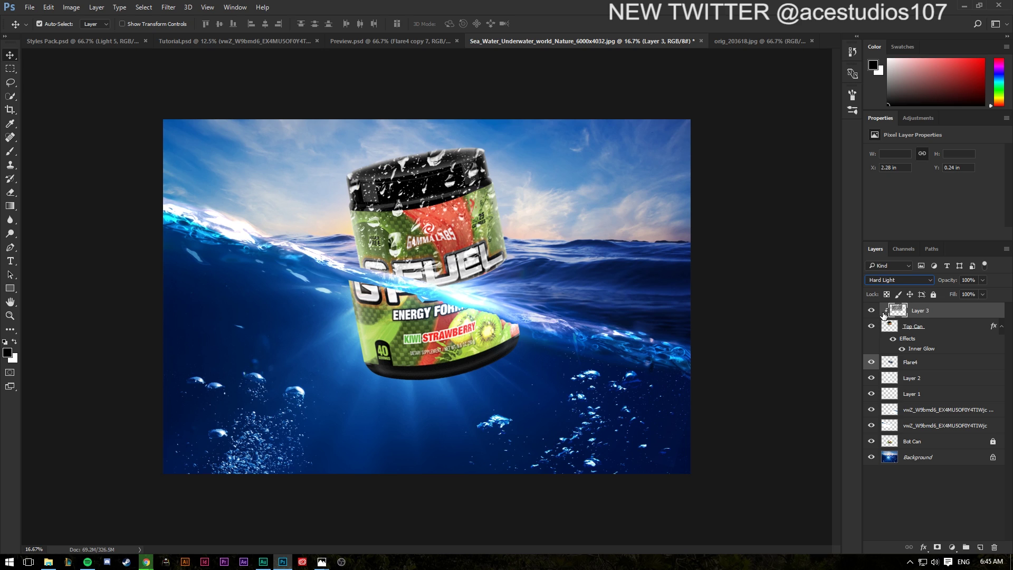
key("Down")
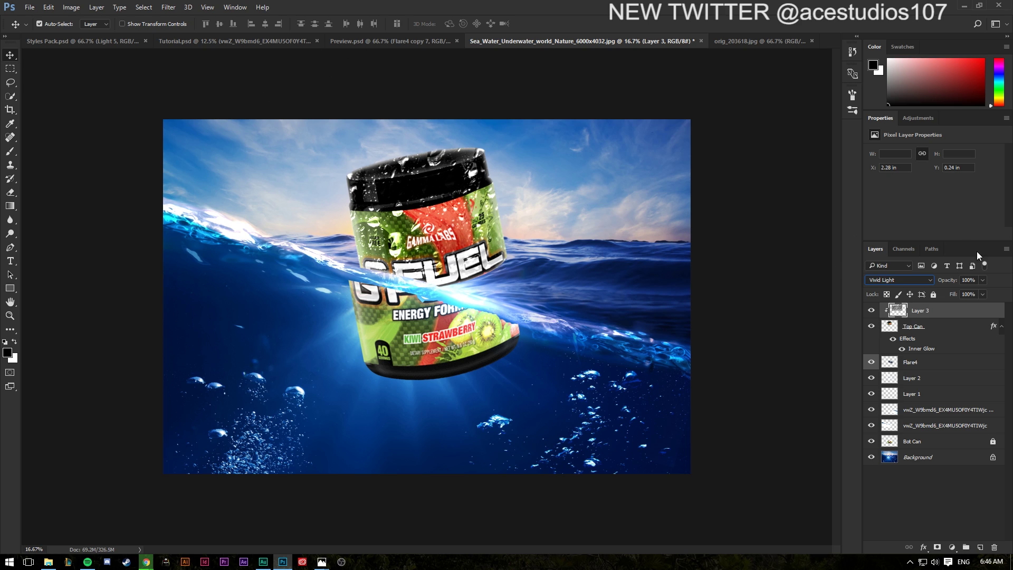
left_click_drag(973, 293, 966, 292)
Step: Erase the water droplets from the top of the can's lid with a soft 1457 px Eraser
key("e")
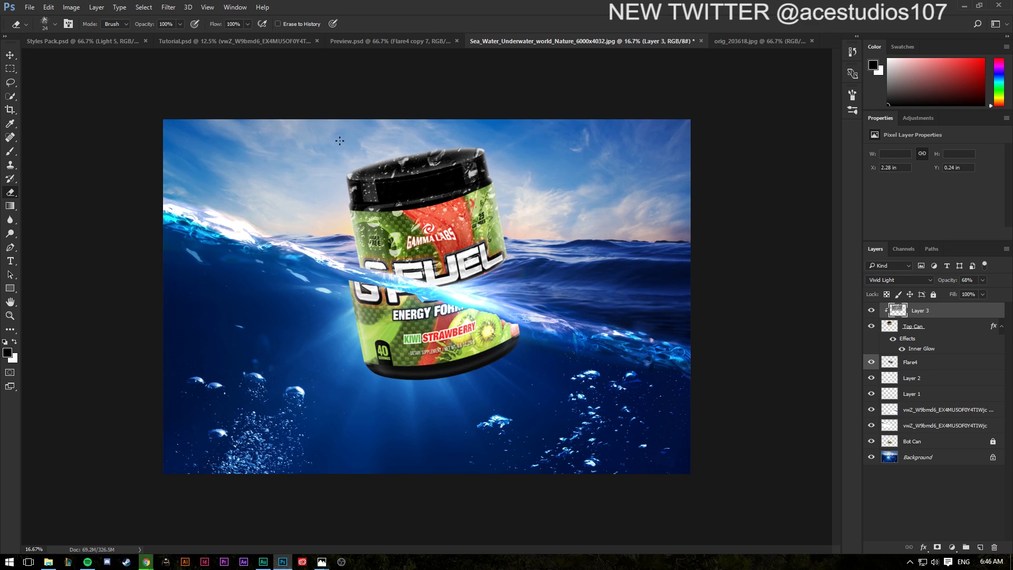
left_click(55, 23)
left_click(73, 100)
key("Return")
key("ctrl+z")
left_click(55, 23)
left_click(126, 82)
key("Return")
left_click_drag(328, 89, 394, 71)
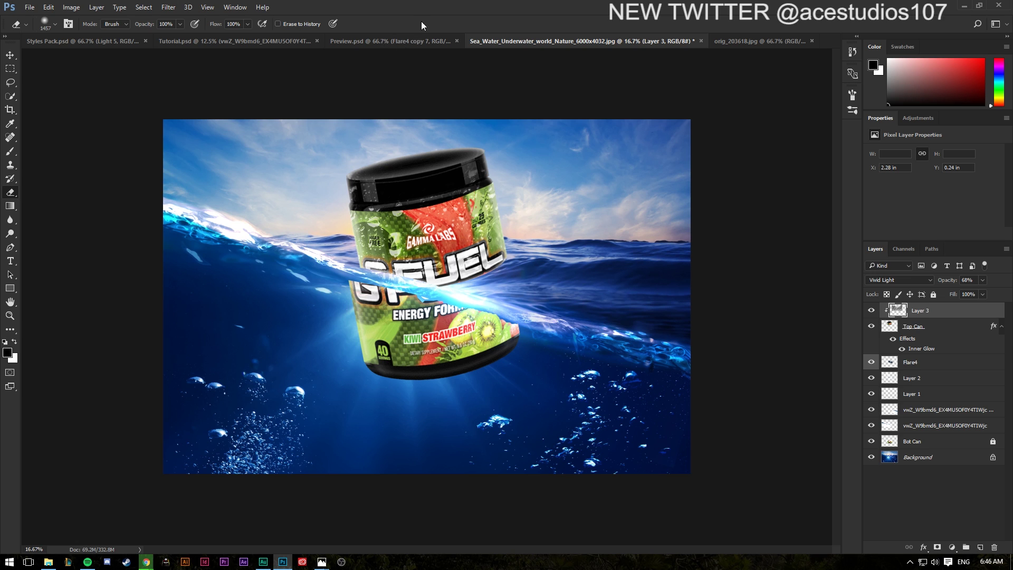
Step: Open the bokeh sunlight background image and paste it into the sea water composition above the droplet layer
left_click(202, 42)
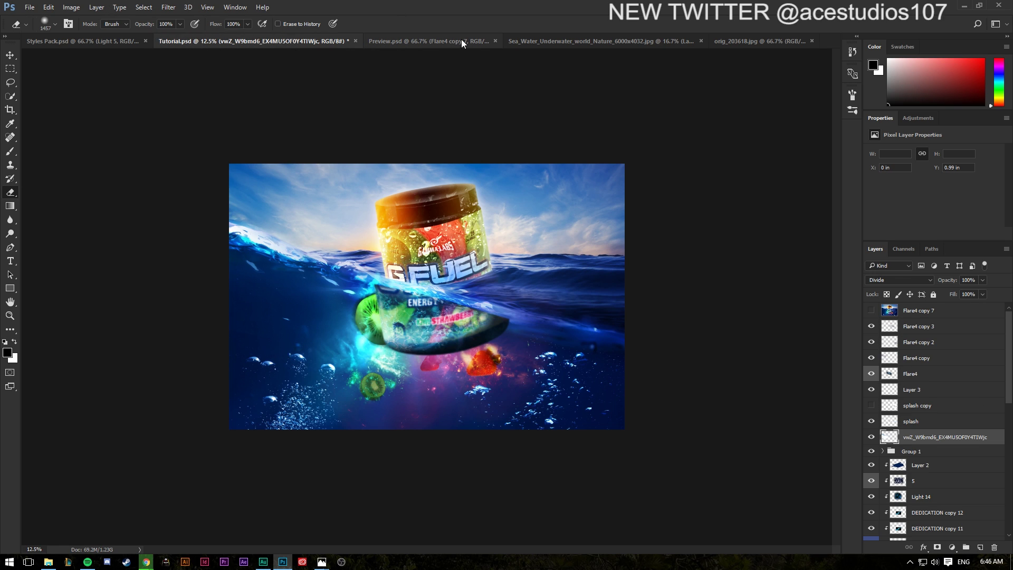
left_click(550, 43)
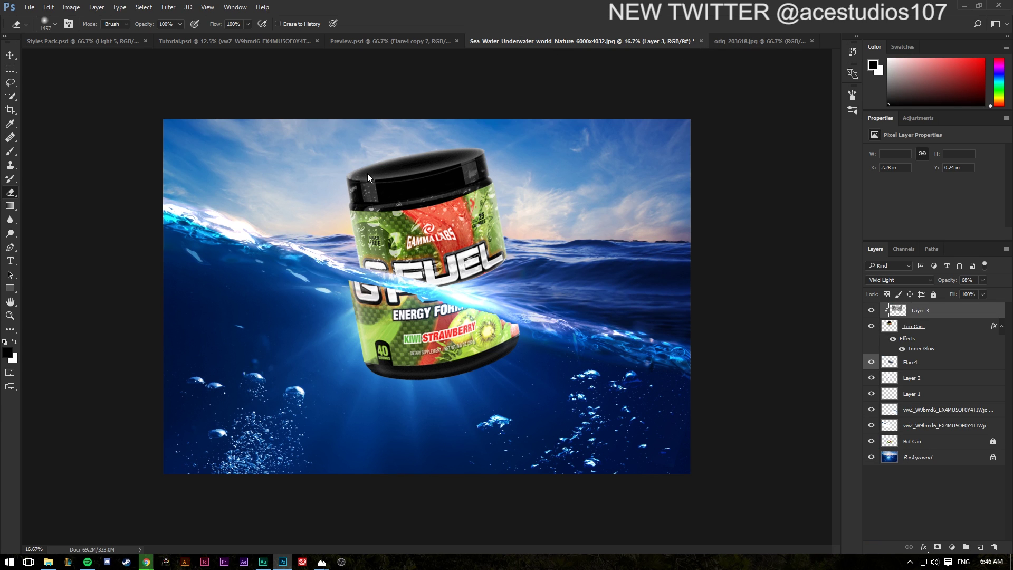
left_click(30, 7)
left_click(30, 24)
left_click(356, 113)
left_click(413, 267)
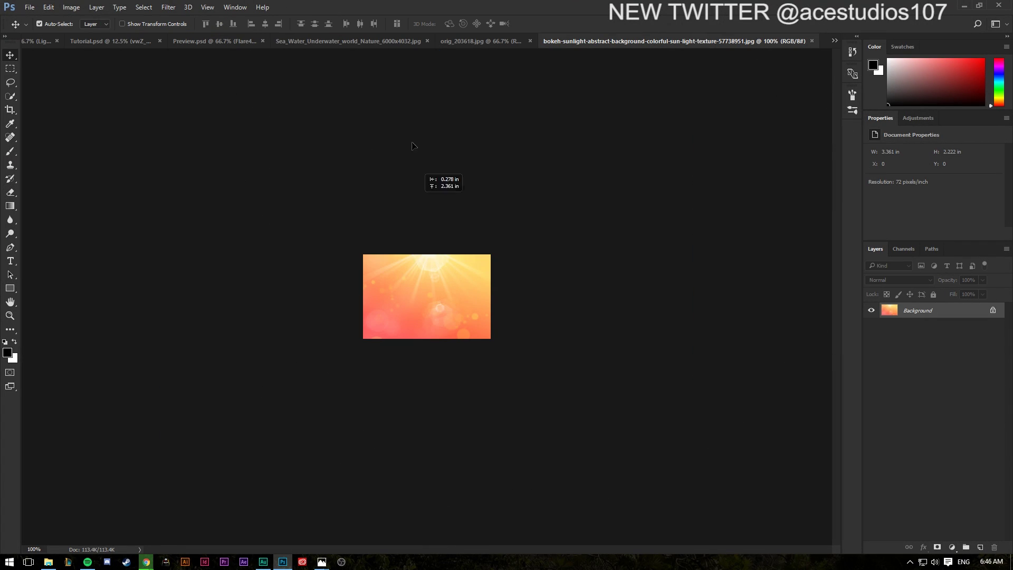
left_click(441, 46)
left_click(376, 45)
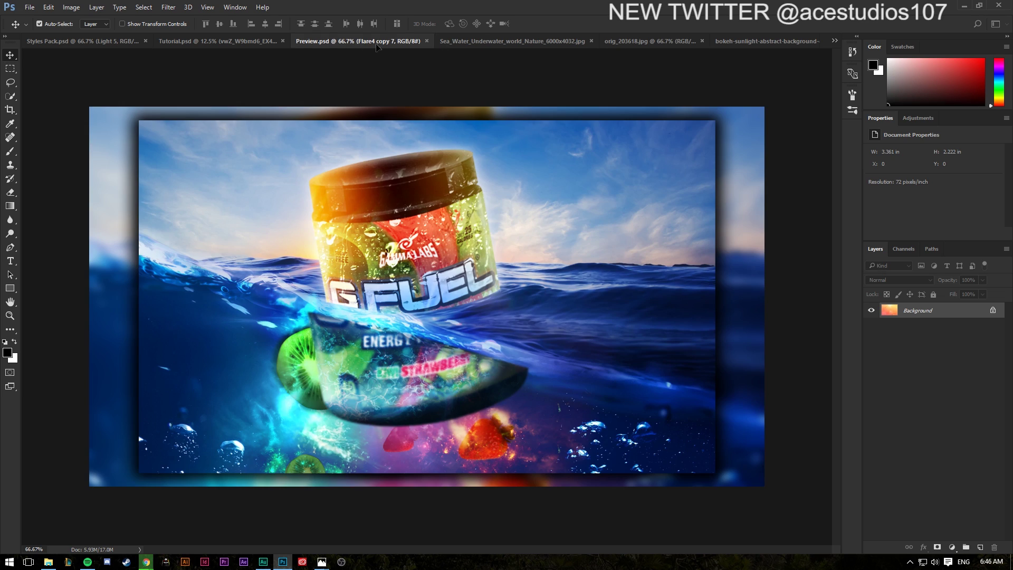
left_click(458, 40)
key("ctrl+v")
Step: Scale the sunlight layer to about 820%, rotate it 90° counterclockwise and place it over the can's left side
key("ctrl+t")
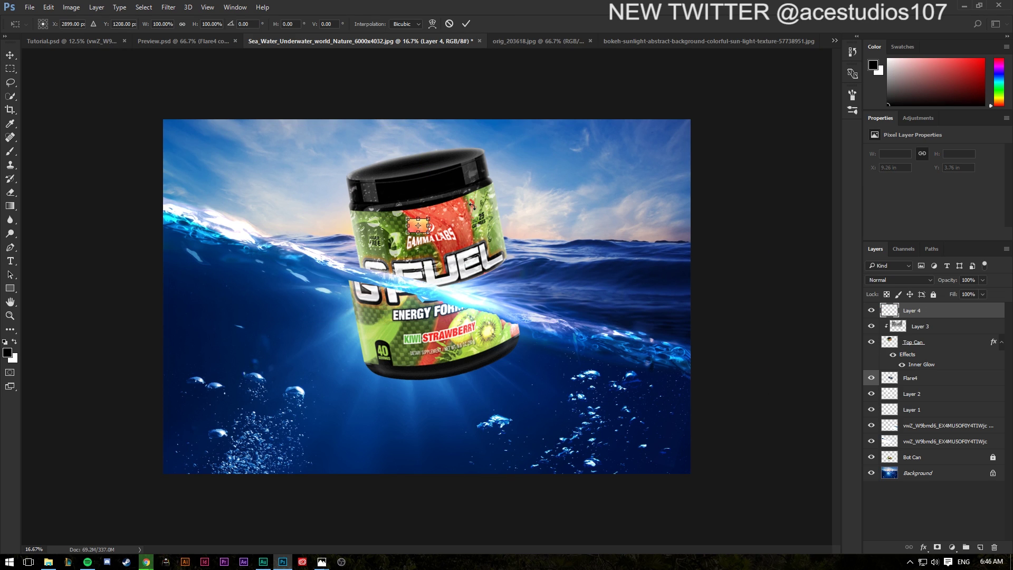
left_click_drag(428, 215, 470, 122)
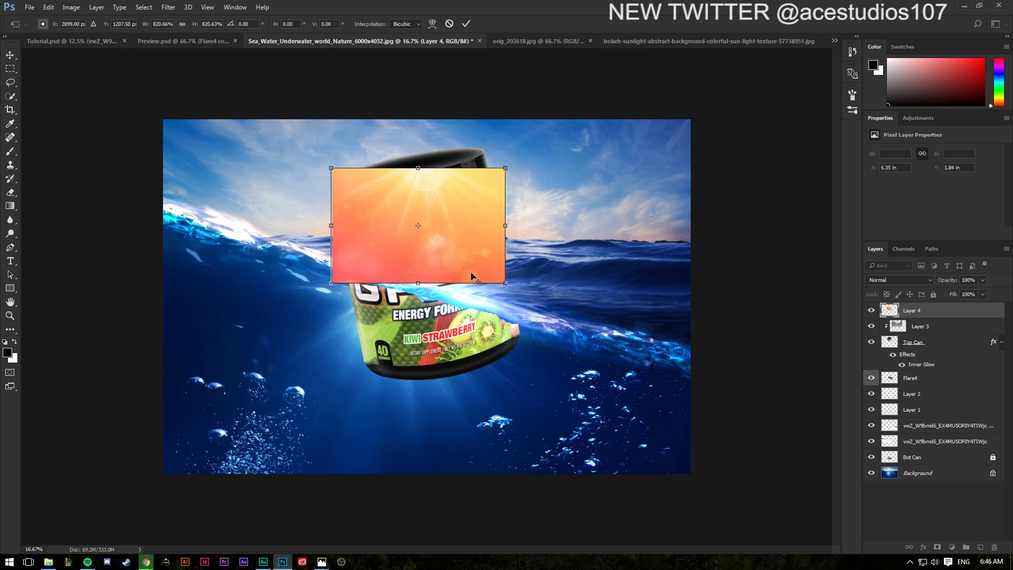
left_click_drag(529, 289, 485, 173)
key("Return")
key("ctrl+t")
left_click_drag(468, 227, 457, 228)
key("Return")
Step: Clip the sunlight layer to the Top Can layer and tilt it slightly to follow the can's slant
right_click(921, 312)
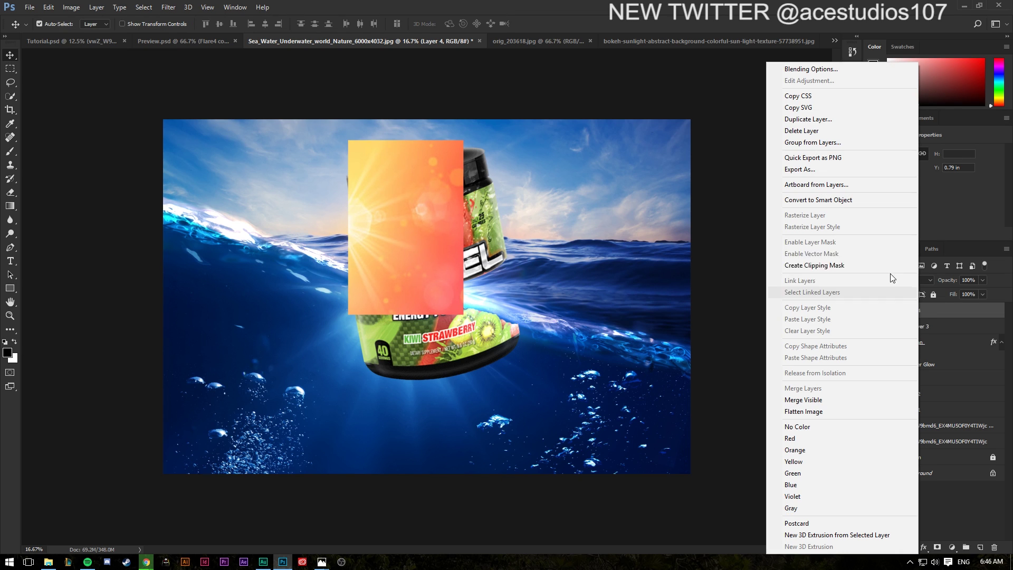
left_click(837, 265)
key("ctrl+t")
mouse_move(513, 334)
left_mouse_down()
mouse_move(549, 311)
mouse_move(531, 328)
left_mouse_up()
key("Return")
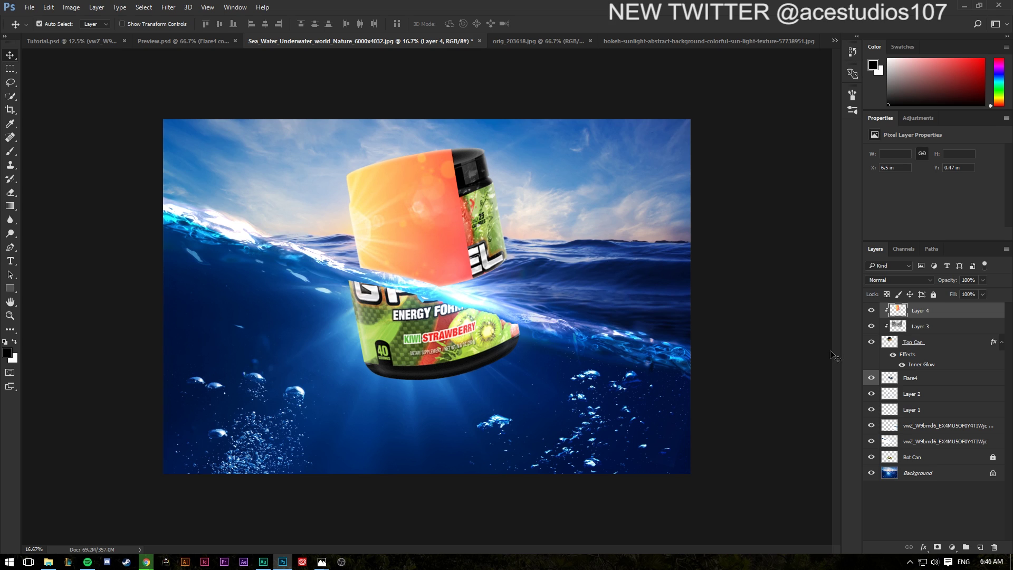
Step: Compare Overlay with neighbouring blend modes on the clipped sunlight layer and set it to Hard Light
left_click(898, 280)
left_click(882, 384)
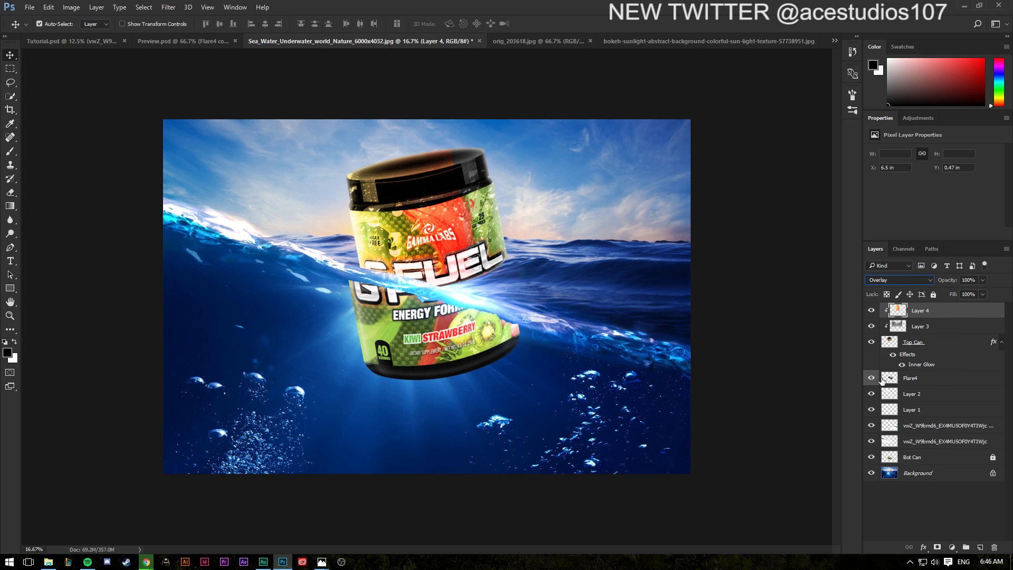
key("Down")
key("Down")
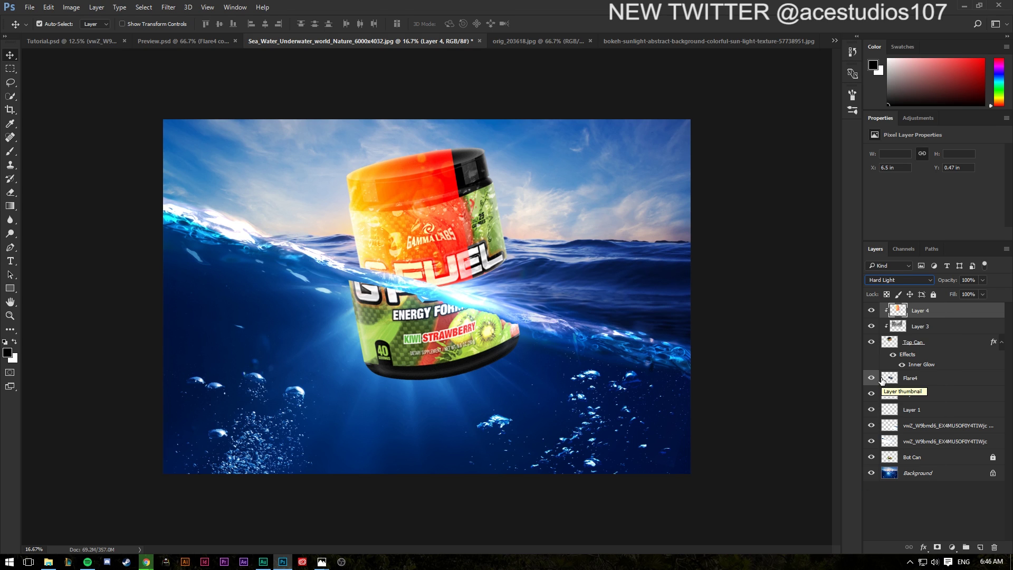
key("Down")
key("Up")
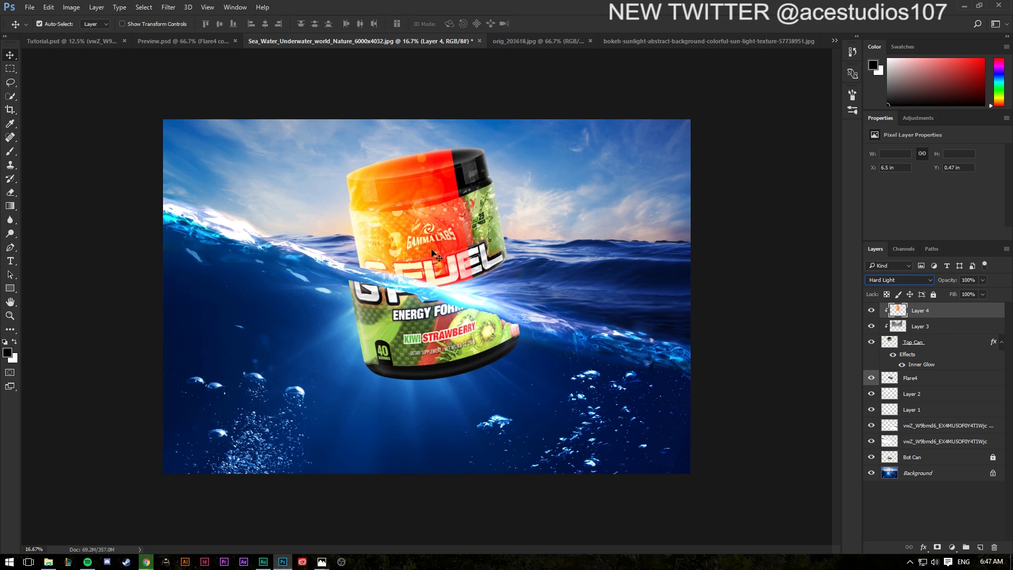
Step: Erase the sunlight layer's hard right edge across the lid and label with a soft 1457 px Eraser
left_click(9, 193)
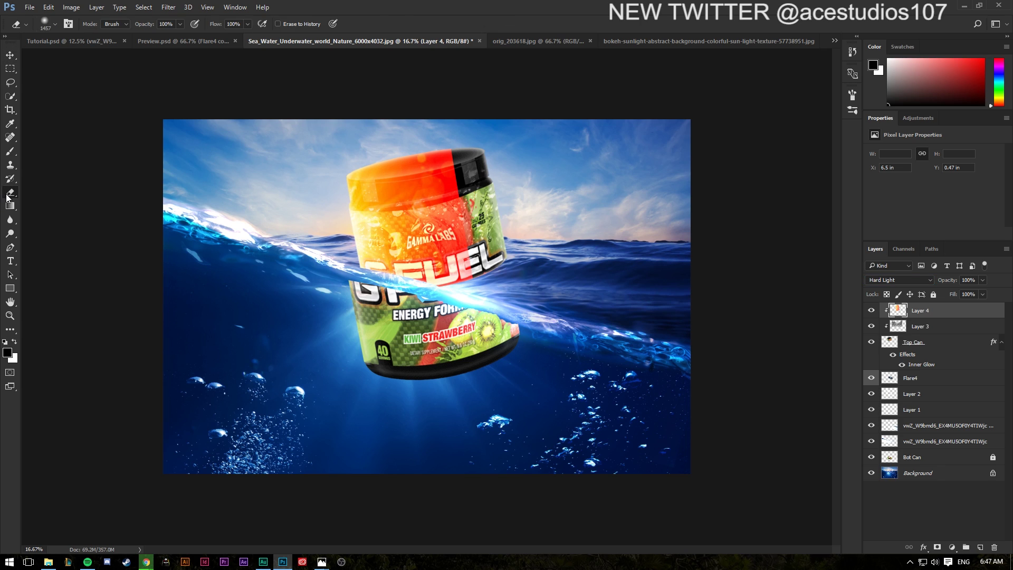
left_click(50, 27)
left_click(23, 127)
mouse_move(416, 93)
left_mouse_down()
mouse_move(470, 86)
mouse_move(503, 111)
mouse_move(484, 179)
mouse_move(408, 103)
mouse_move(491, 242)
left_mouse_up()
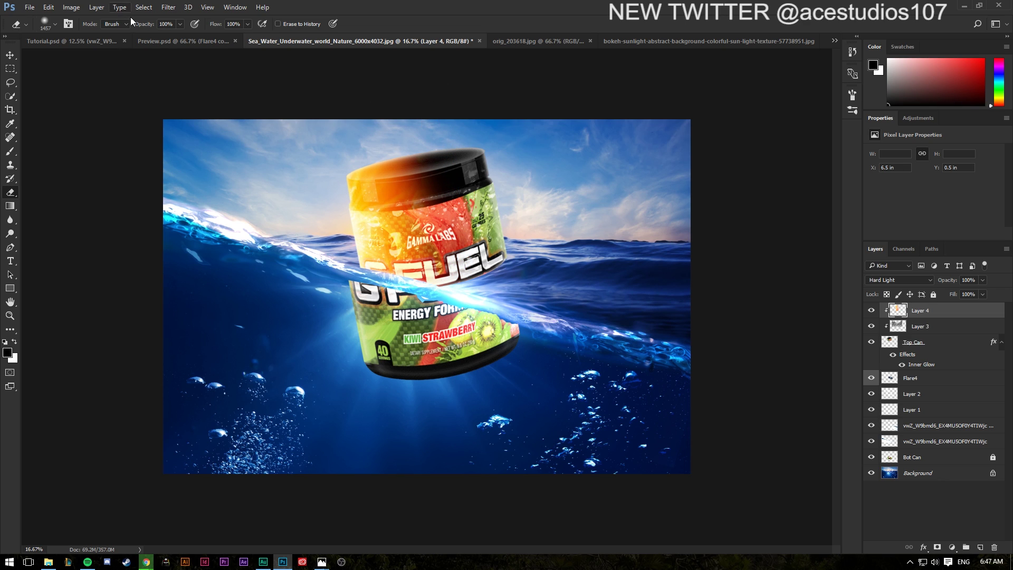
Step: Enlarge the soft Eraser to 2500 px and fade the sunlight toward the can's left side
left_click(53, 23)
left_click(121, 44)
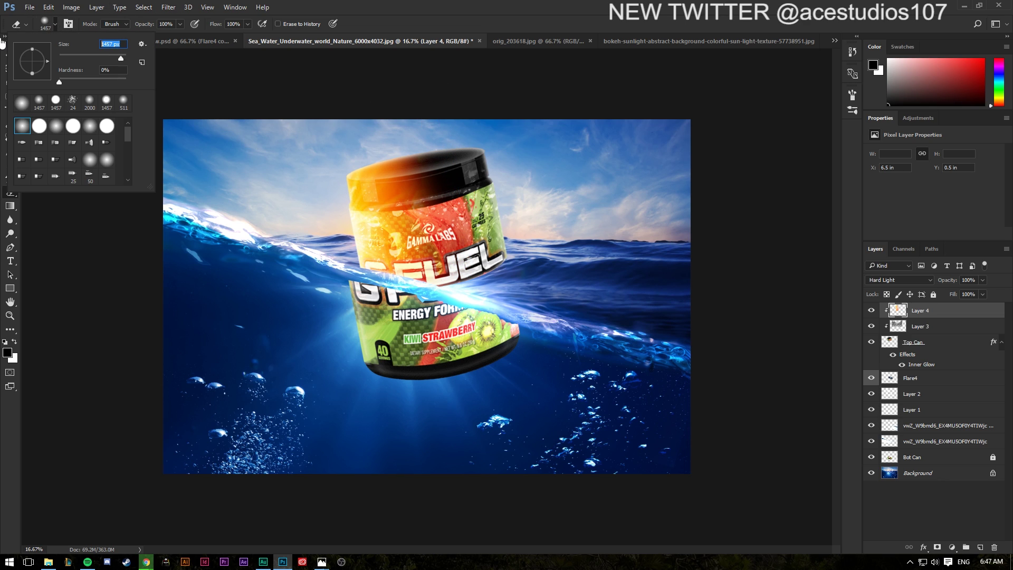
type("2500")
key("Return")
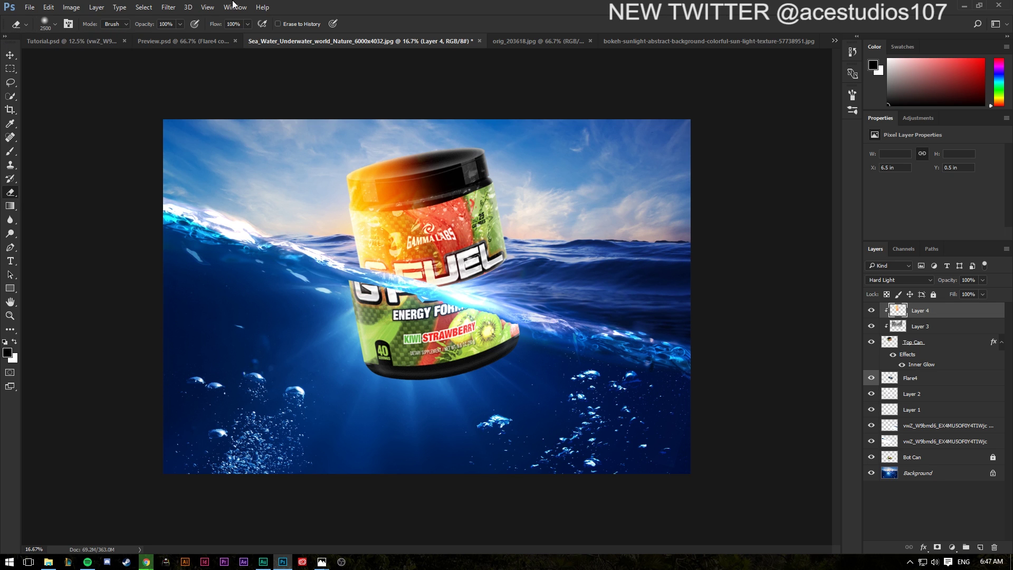
left_click_drag(532, 274, 468, 244)
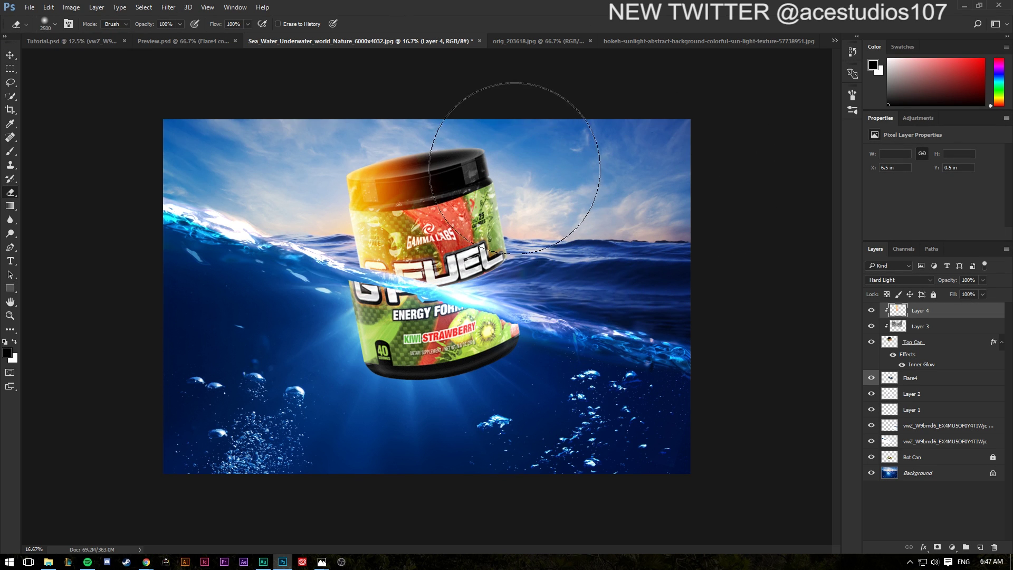
left_click_drag(511, 88, 490, 93)
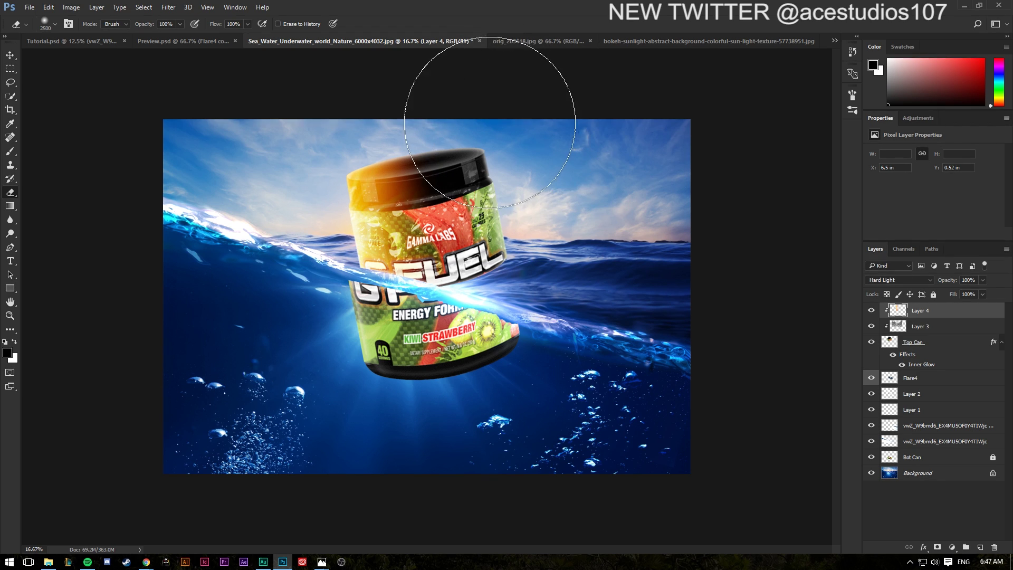
Step: Duplicate the sunlight layer, rotate the copy about 180° and place it over the can's right side
key("ctrl+j")
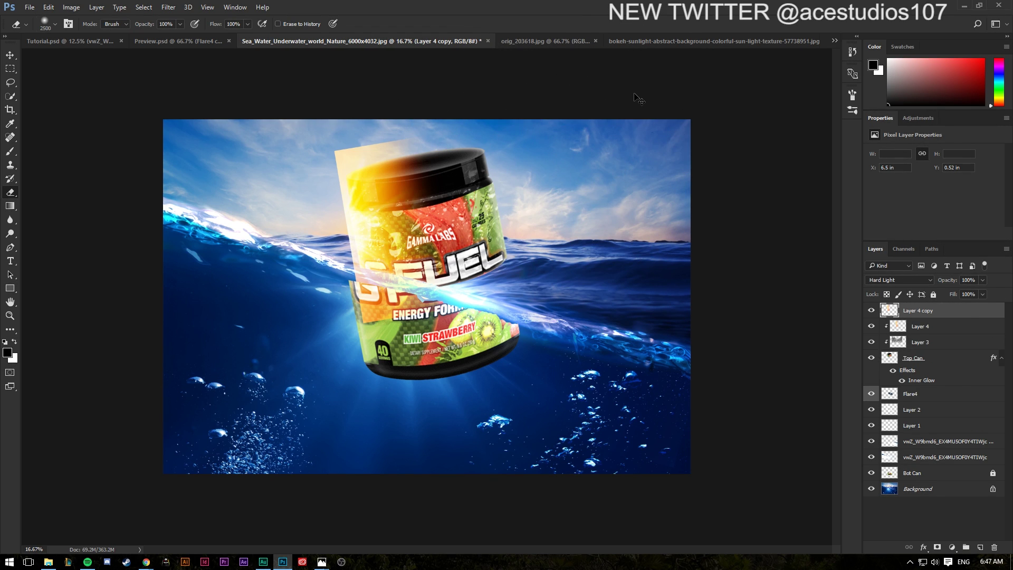
key("ctrl+t")
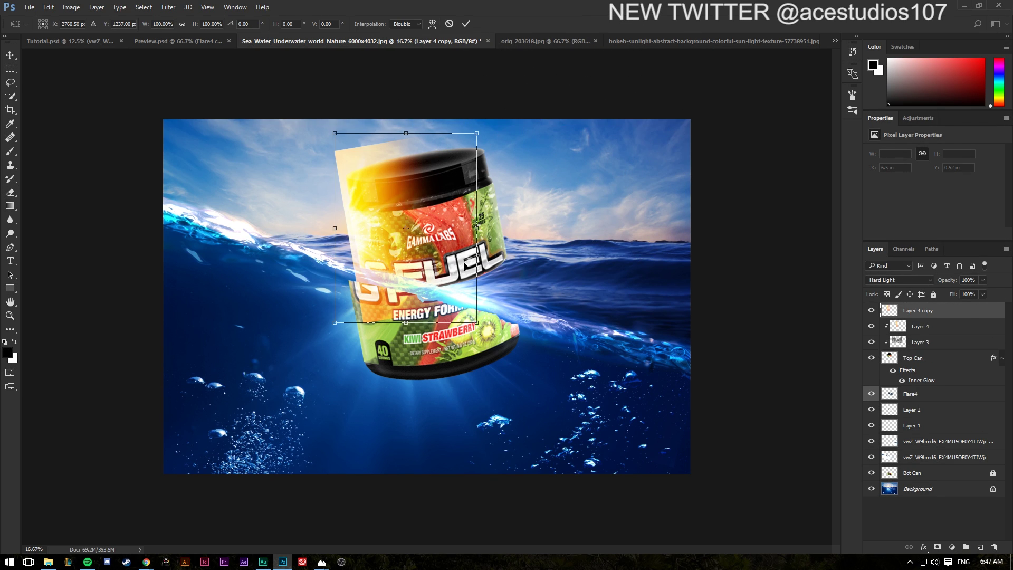
left_click_drag(497, 113, 269, 380)
left_click_drag(435, 297, 477, 289)
key("Return")
key("e")
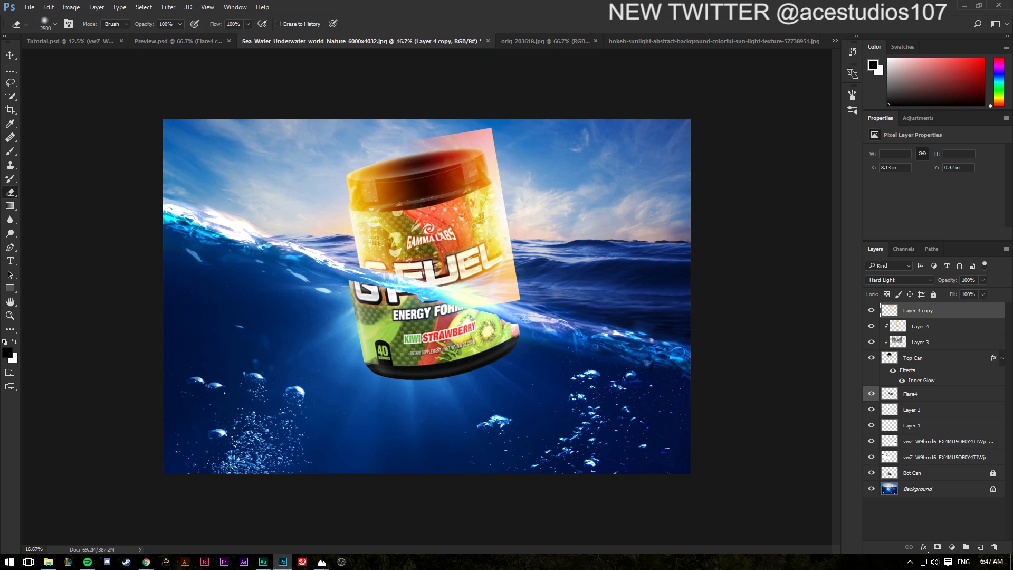
Step: Clip the duplicated sunlight layer to the Top Can and shift it outward to keep the glow on the right edge
right_click(959, 315)
left_click(838, 262)
key("v")
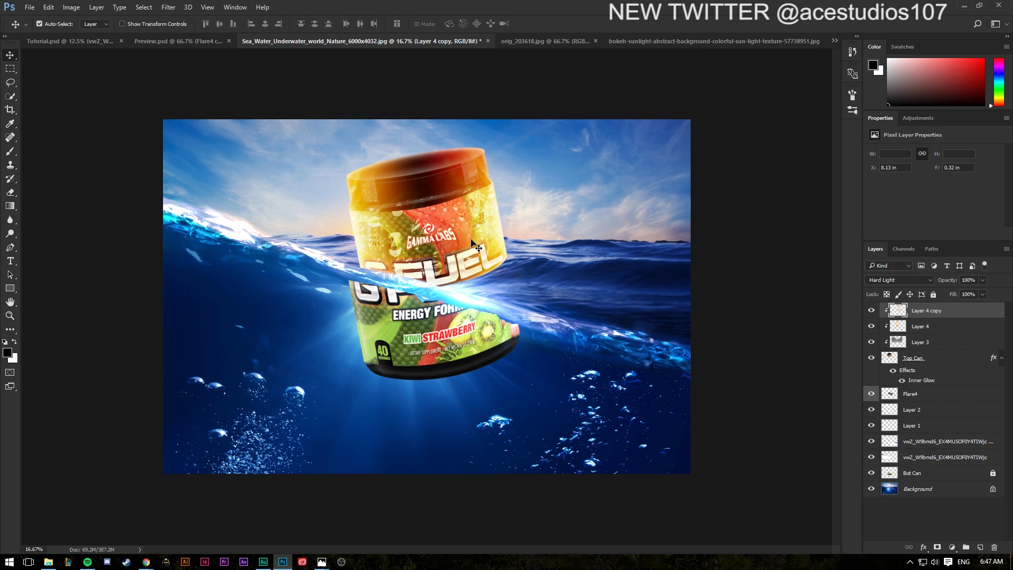
left_click_drag(492, 266, 517, 257)
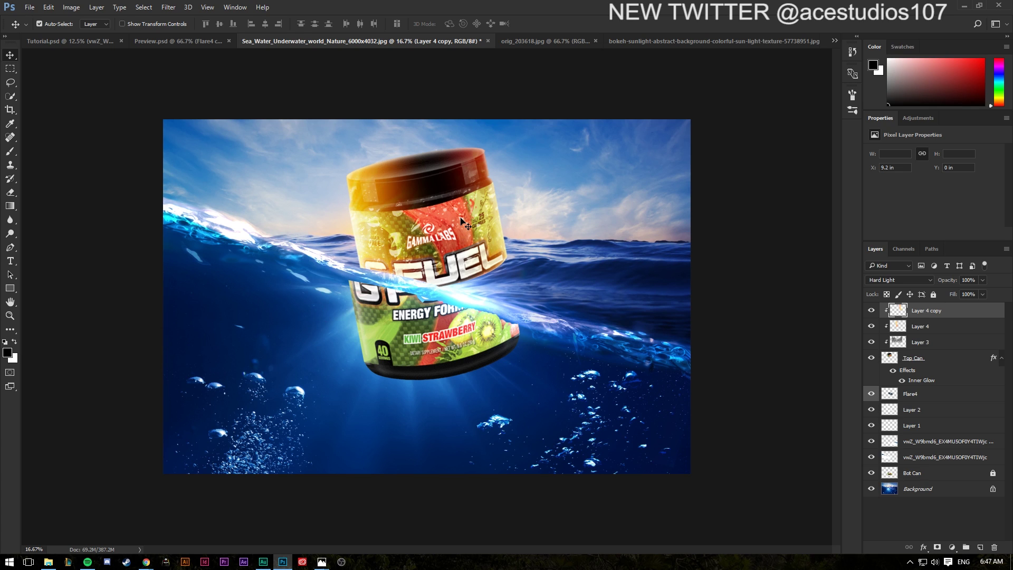
key("alt+Tab")
key("Tab")
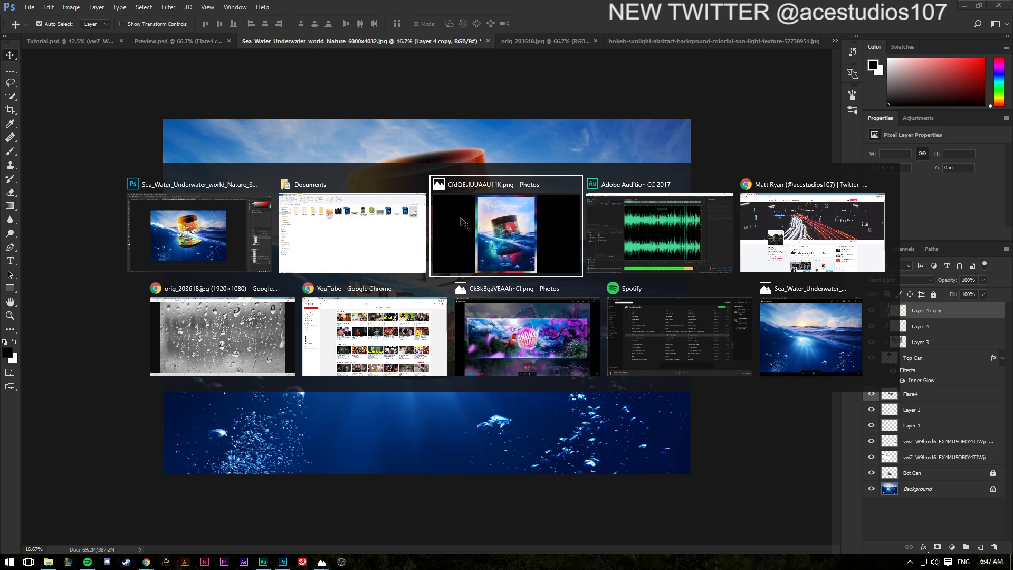
key("Escape")
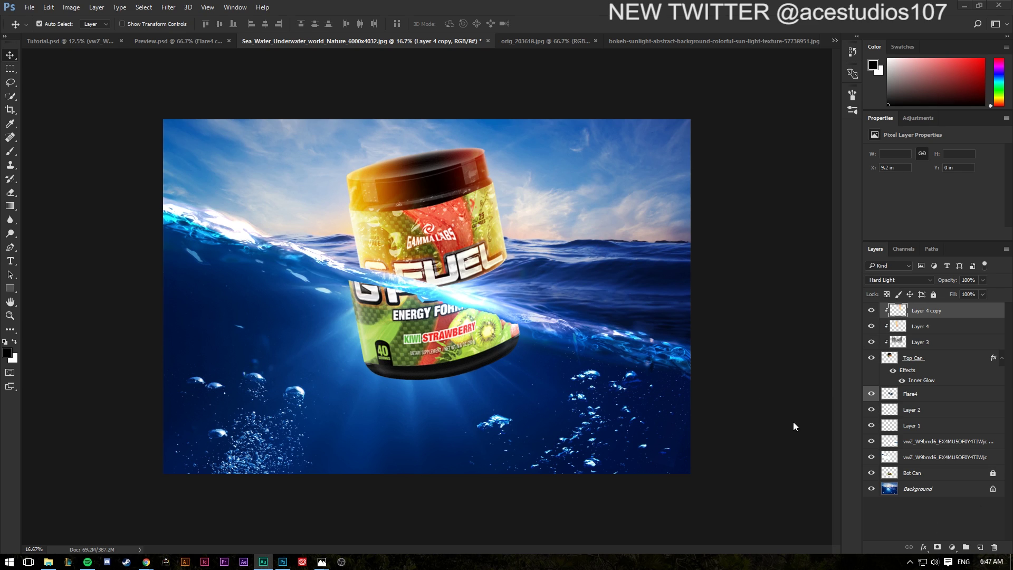
left_click(550, 2)
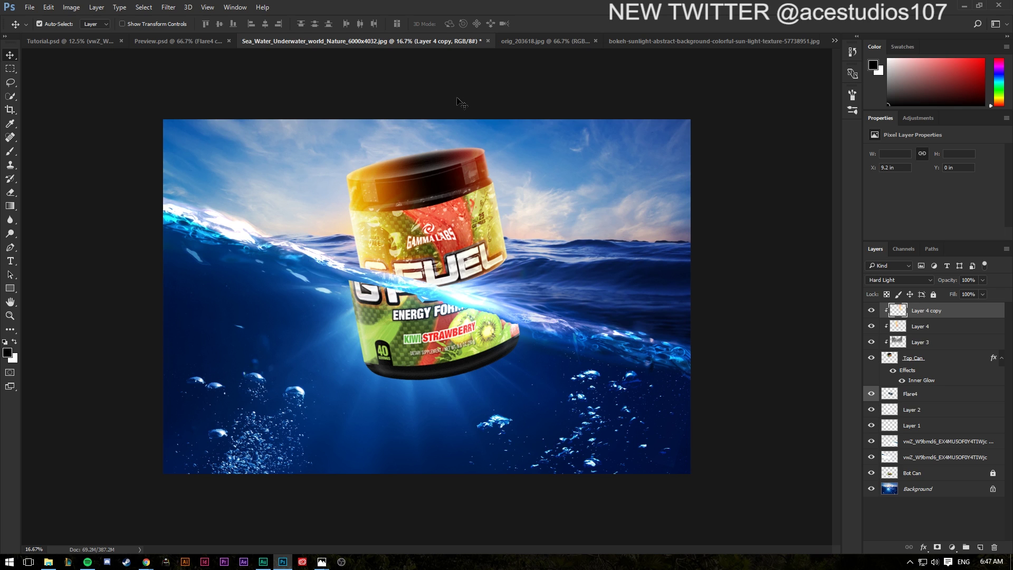
left_click(211, 52)
left_click(273, 40)
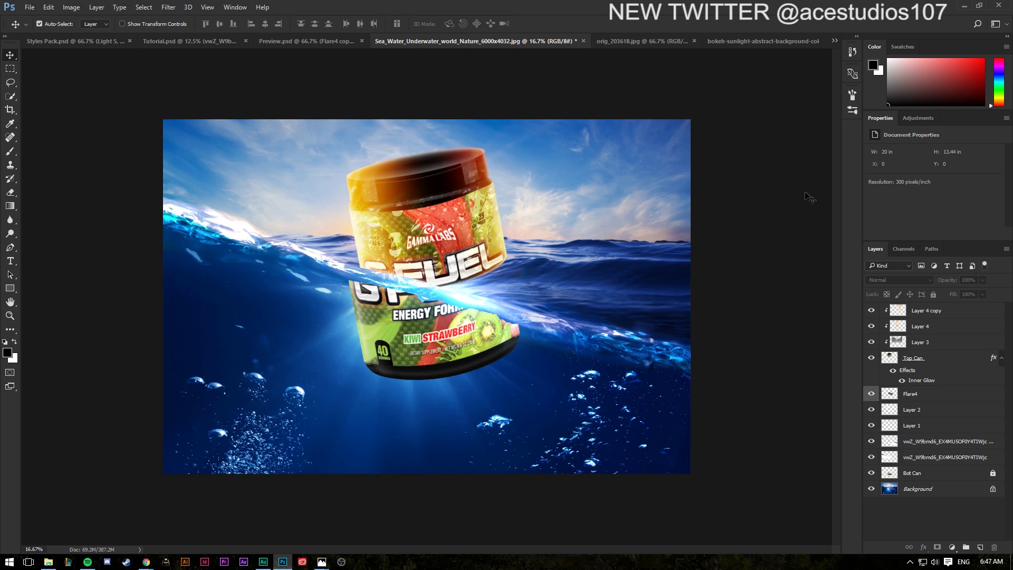
Step: Duplicate the Layer 4 sunlight glow, rotate the copy and place it over the upper can's lower right part at the waterline
left_click(922, 326)
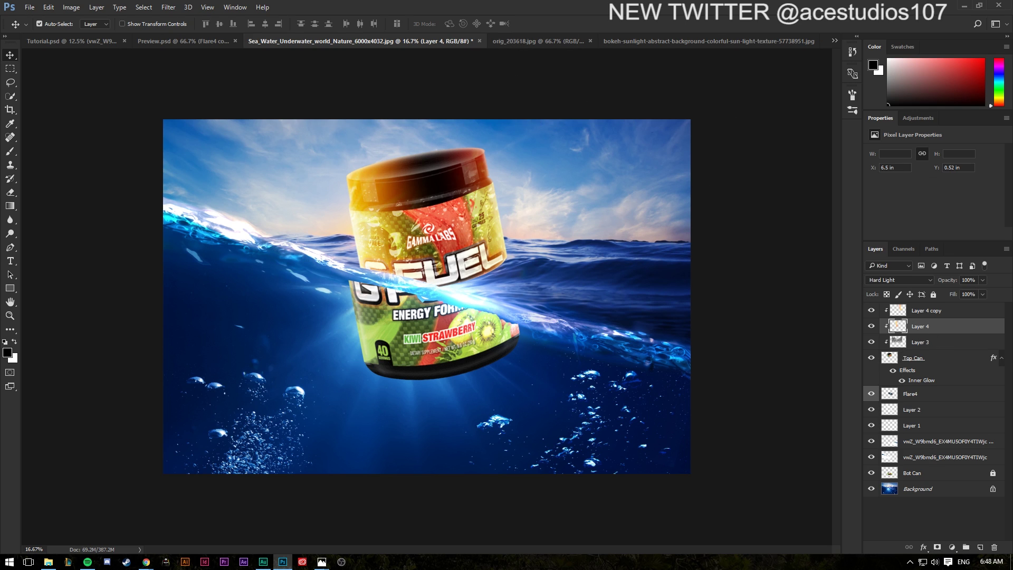
key("ctrl+j")
key("ctrl+t")
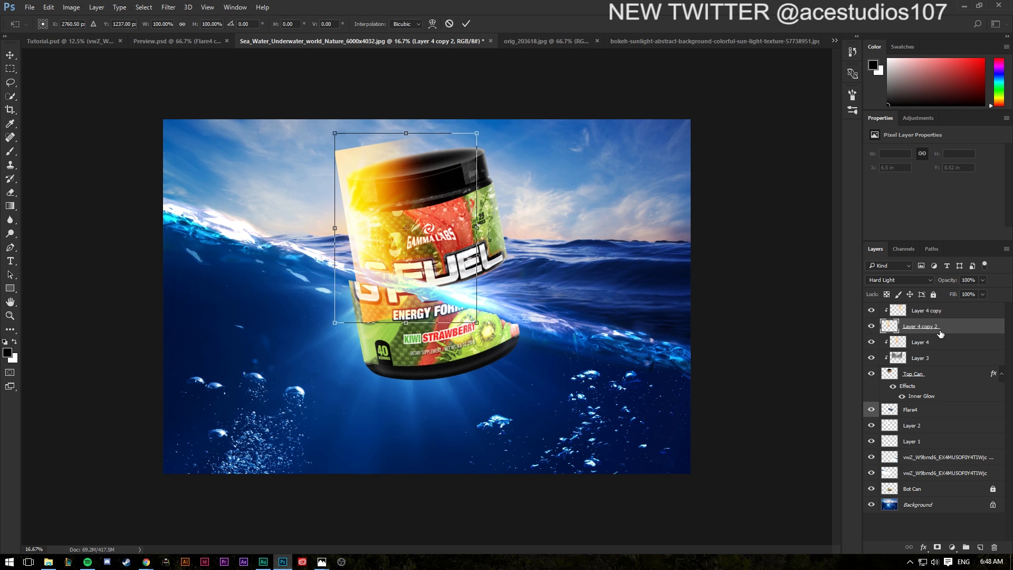
left_click_drag(441, 294, 523, 315)
left_click_drag(564, 348, 582, 174)
mouse_move(543, 327)
left_mouse_down()
mouse_move(519, 311)
mouse_move(532, 310)
left_mouse_up()
key("Return")
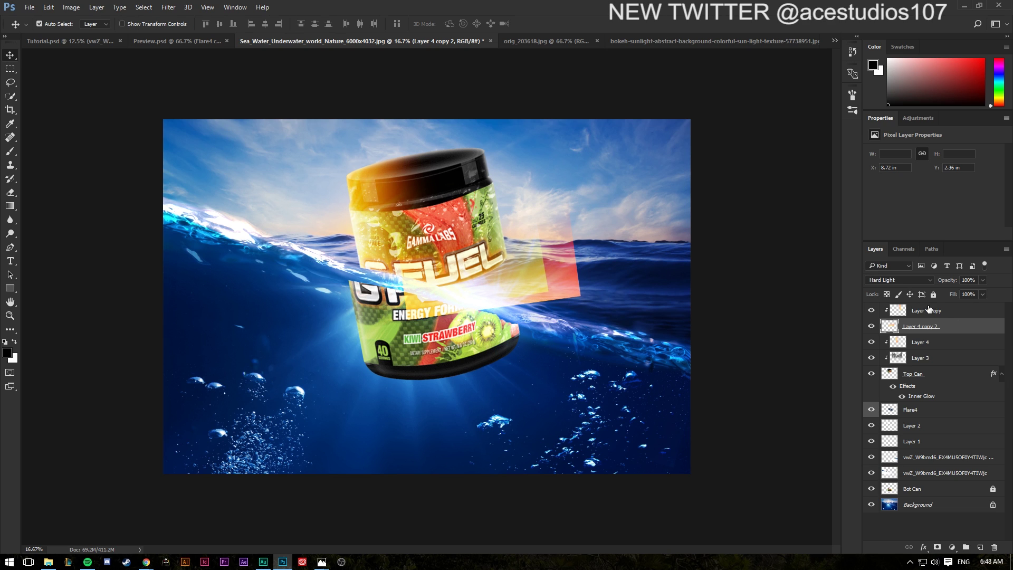
Step: Clip the new glow copy to the Top Can and shift it slightly left over the G FUEL lettering
right_click(945, 322)
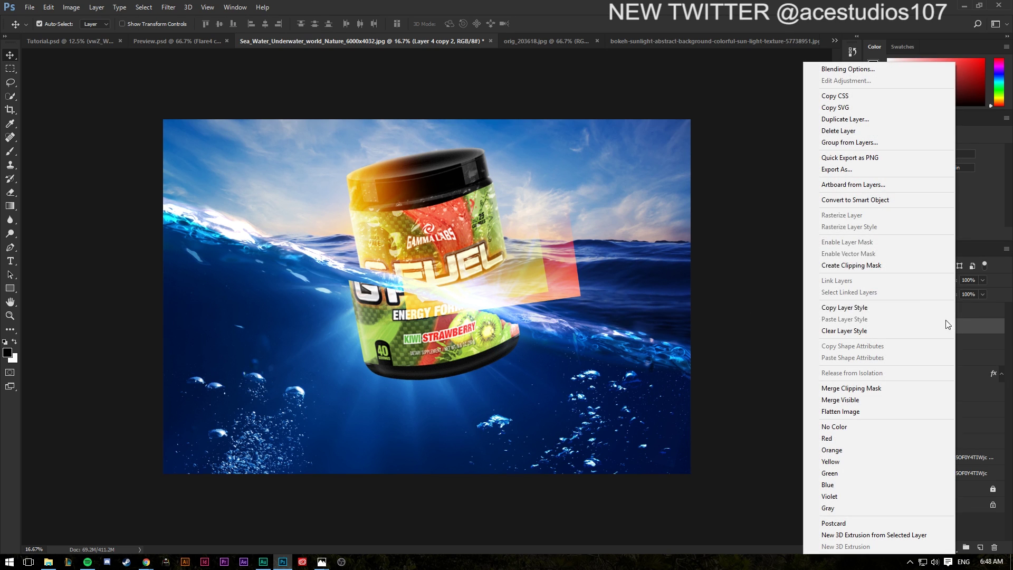
left_click(856, 264)
key("ctrl+t")
left_click_drag(492, 282, 475, 285)
key("Return")
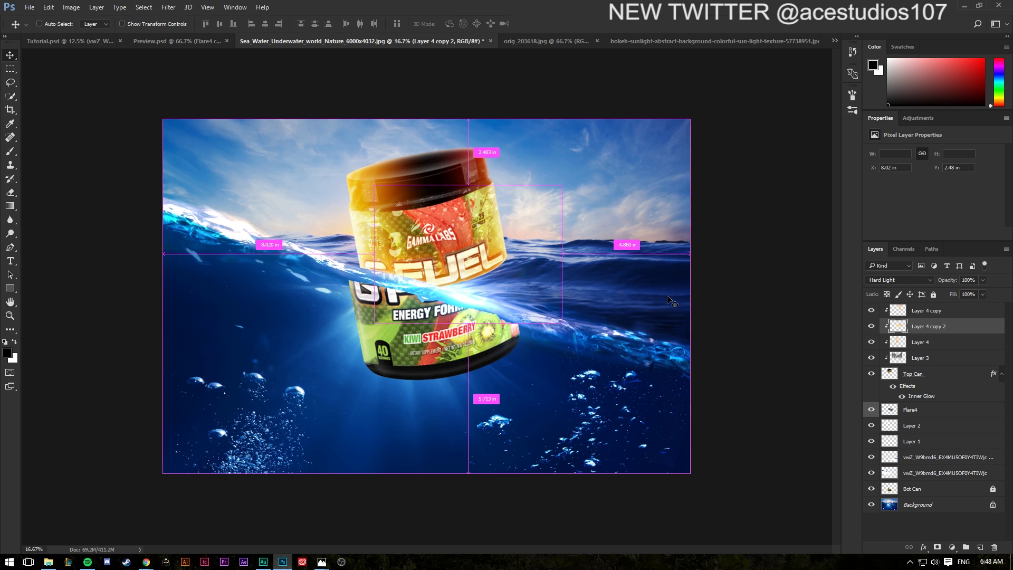
Step: Shift the waterline glow copy's hue to -180 with Hue/Saturation
key("ctrl+u")
left_click_drag(644, 194, 591, 202)
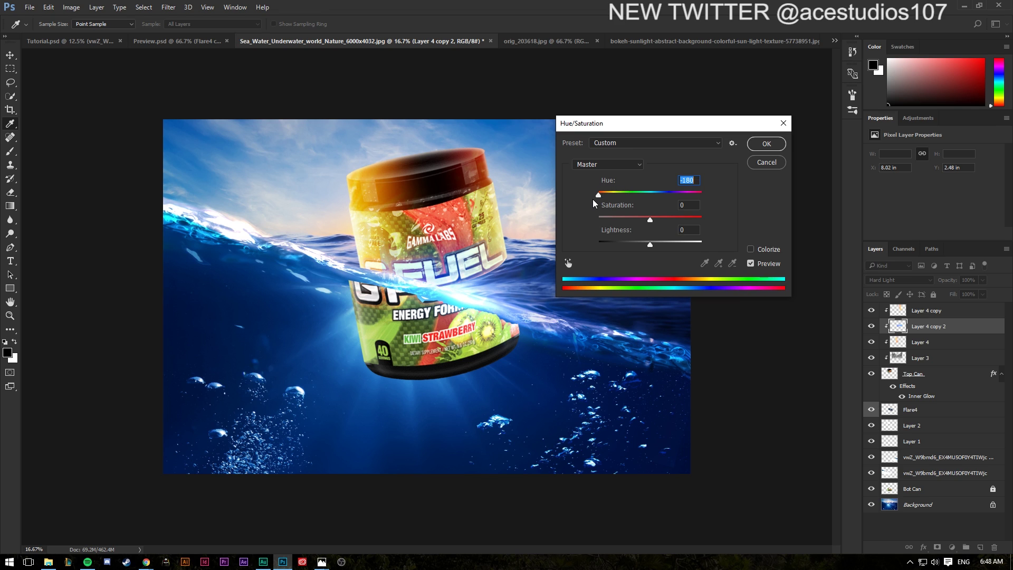
left_click(766, 144)
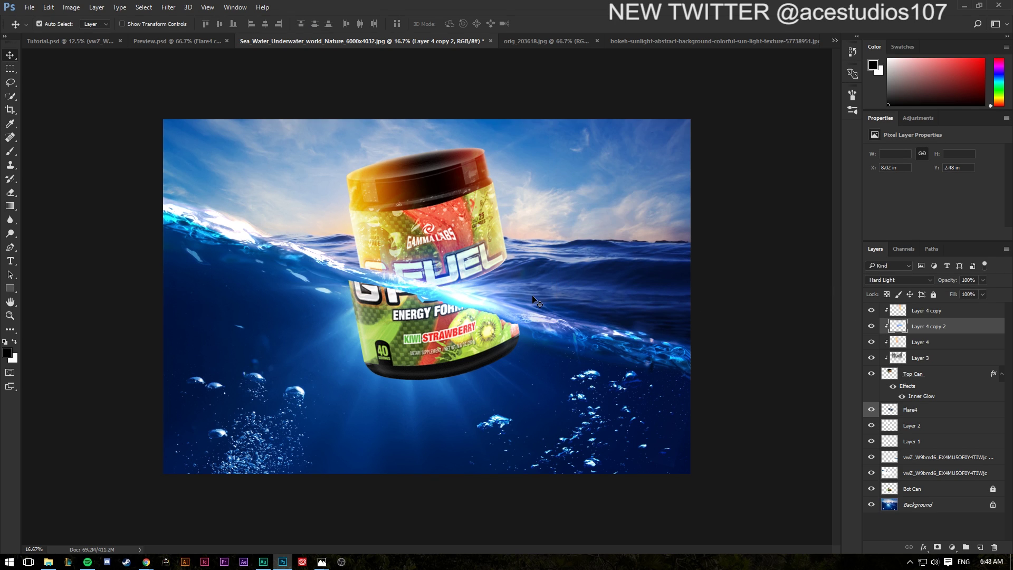
Step: Compare the can with the recoloured waterline glow hidden and shown, and adjust the glow layer's opacity slightly
left_click(872, 326)
left_click(872, 326)
left_click(873, 326)
left_click(873, 326)
left_click(982, 280)
left_click_drag(973, 294, 967, 294)
Step: Try painting a soft black shadow along the upper can's lower right edge on a new clipped layer beneath Layer 4
left_click(980, 547)
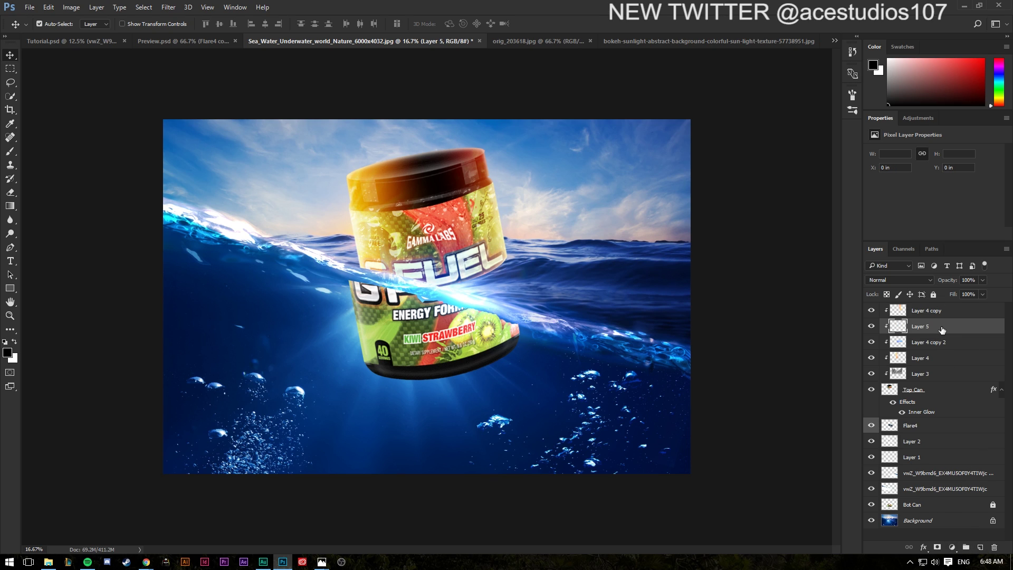
left_click_drag(942, 326, 938, 372)
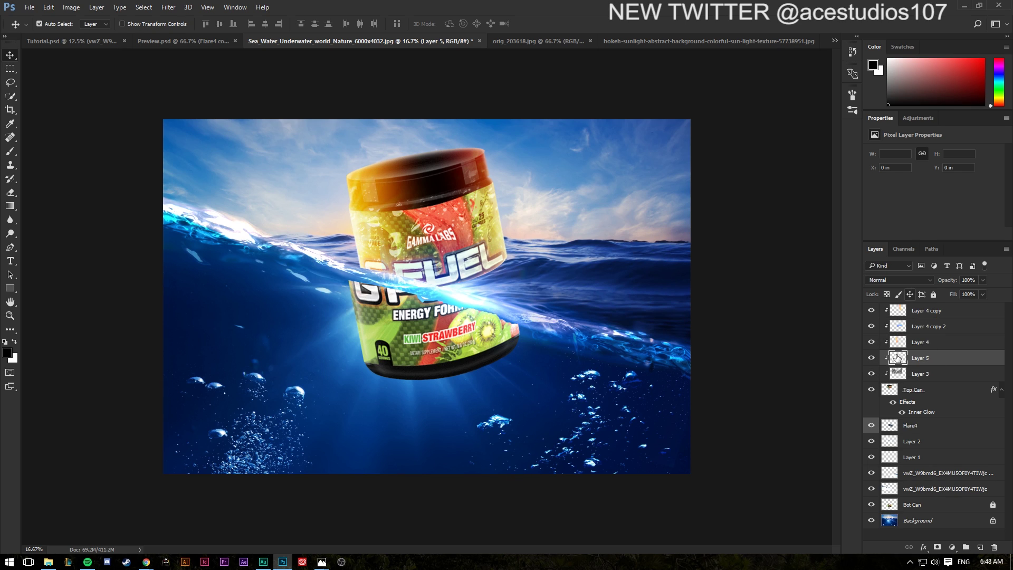
key("b")
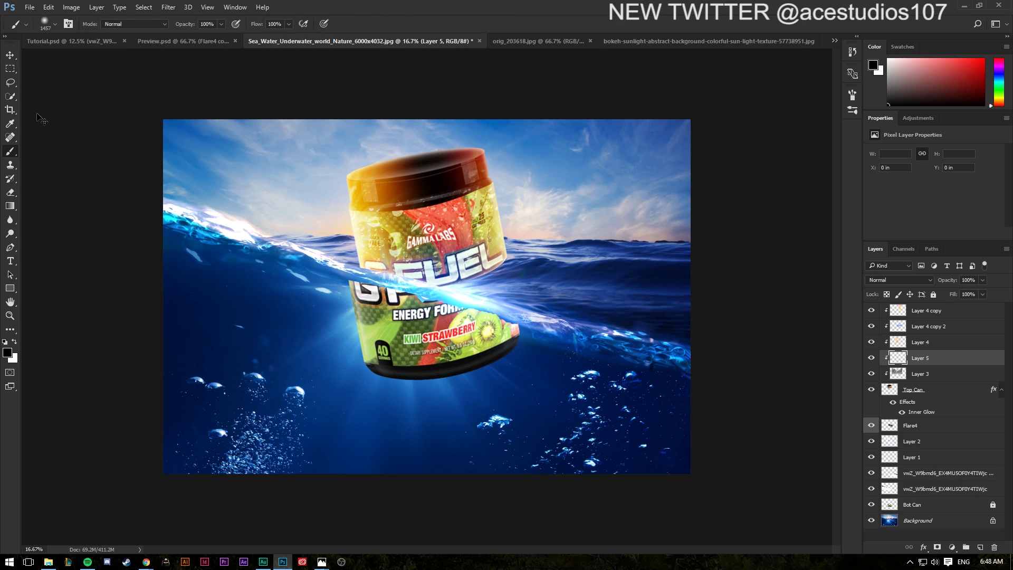
left_click_drag(396, 280, 508, 251)
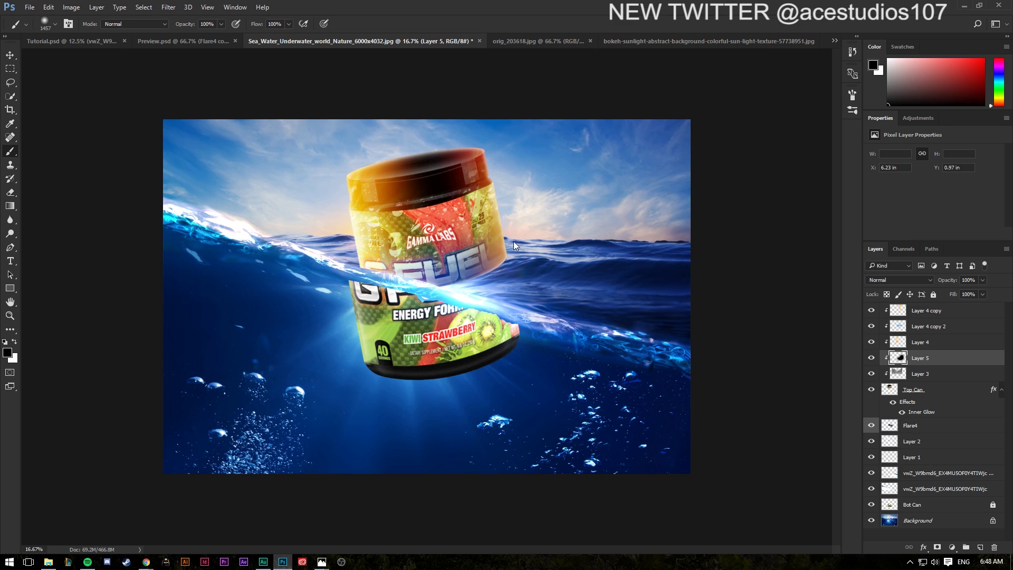
Step: Try the black shadow layer at 23% opacity, and delete the layer
left_click(870, 359)
left_click(870, 360)
left_click(981, 280)
left_click_drag(974, 292, 946, 293)
key("e")
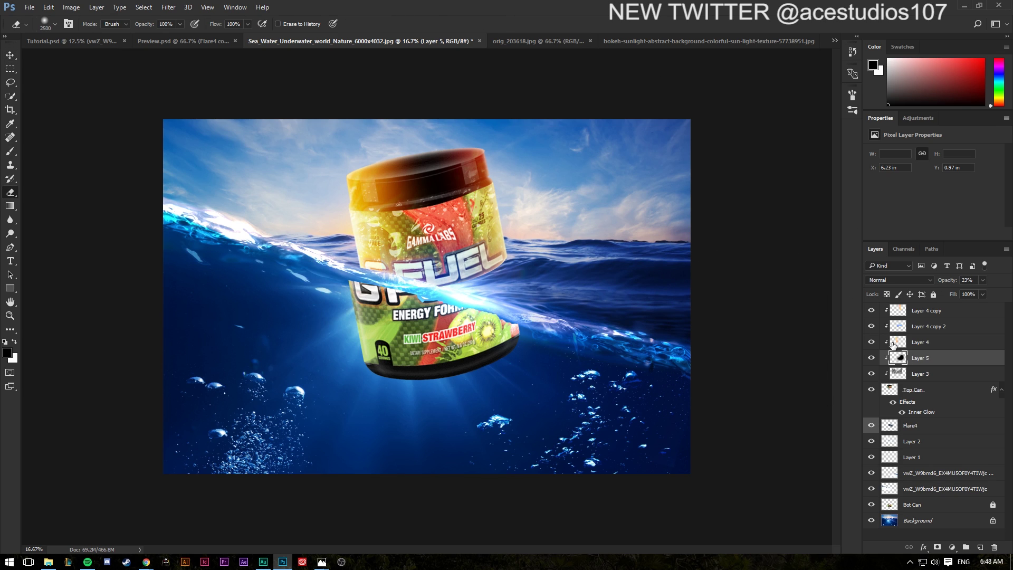
key("Delete")
key("Return")
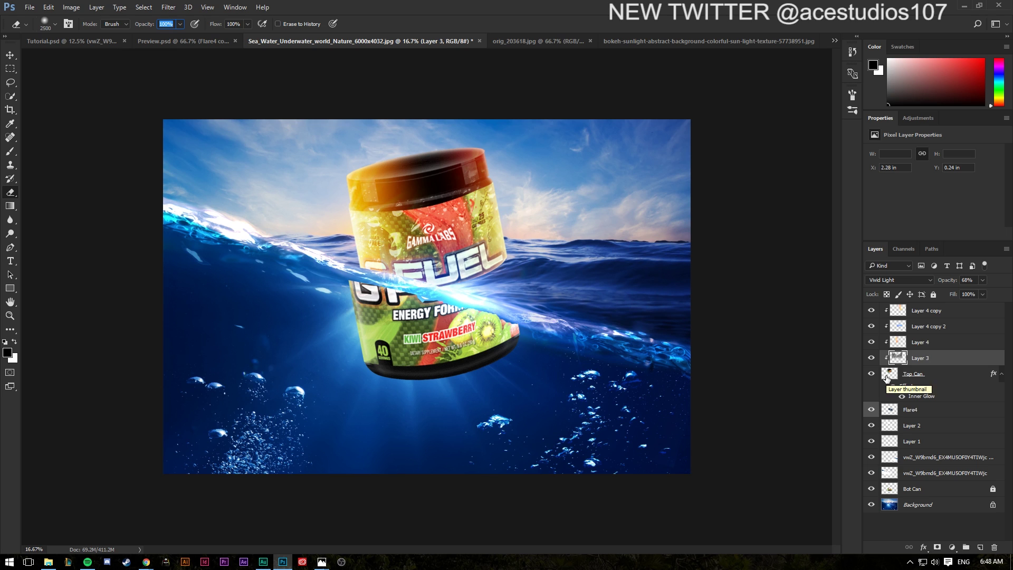
Step: Apply a very slight Gaussian Blur to the Top Can layer
left_click(951, 374)
left_click(168, 7)
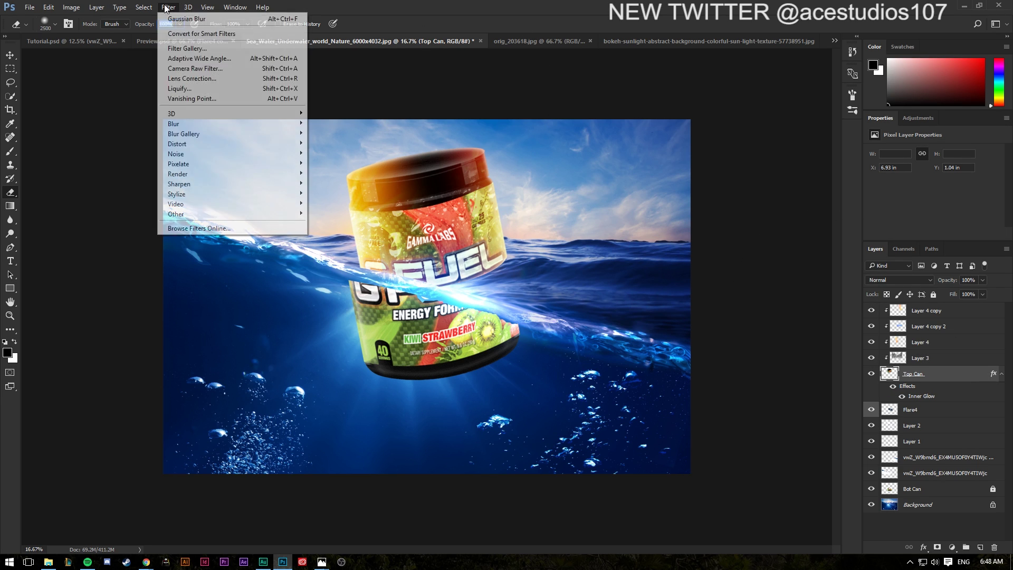
mouse_move(189, 126)
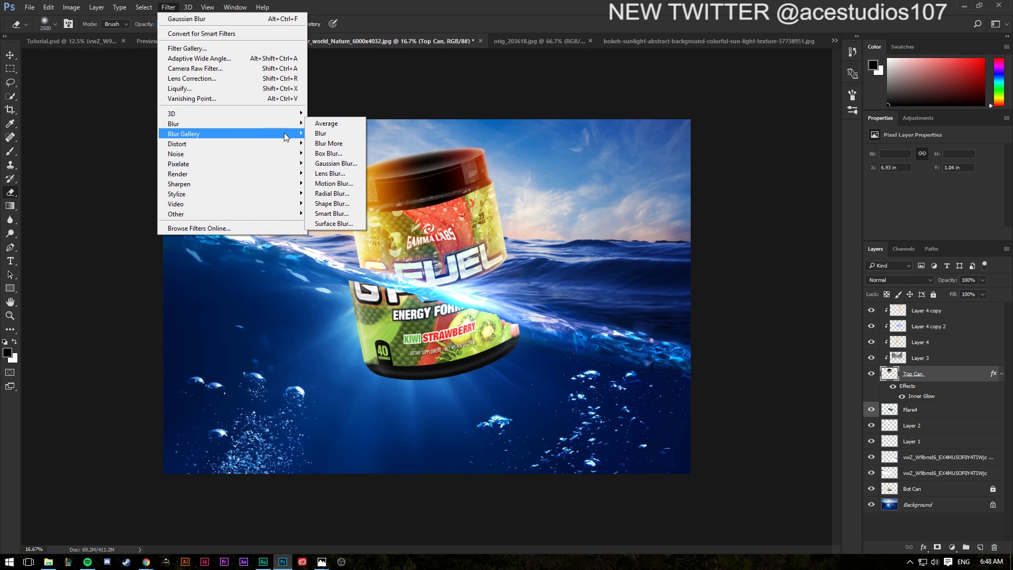
left_click(333, 163)
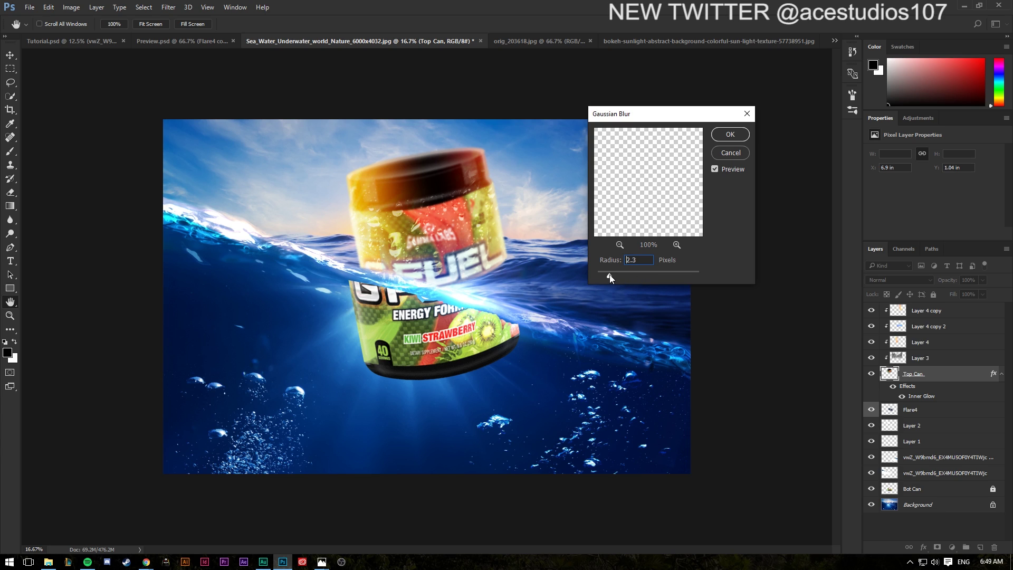
mouse_move(604, 278)
left_mouse_down()
mouse_move(594, 278)
mouse_move(605, 276)
left_mouse_up()
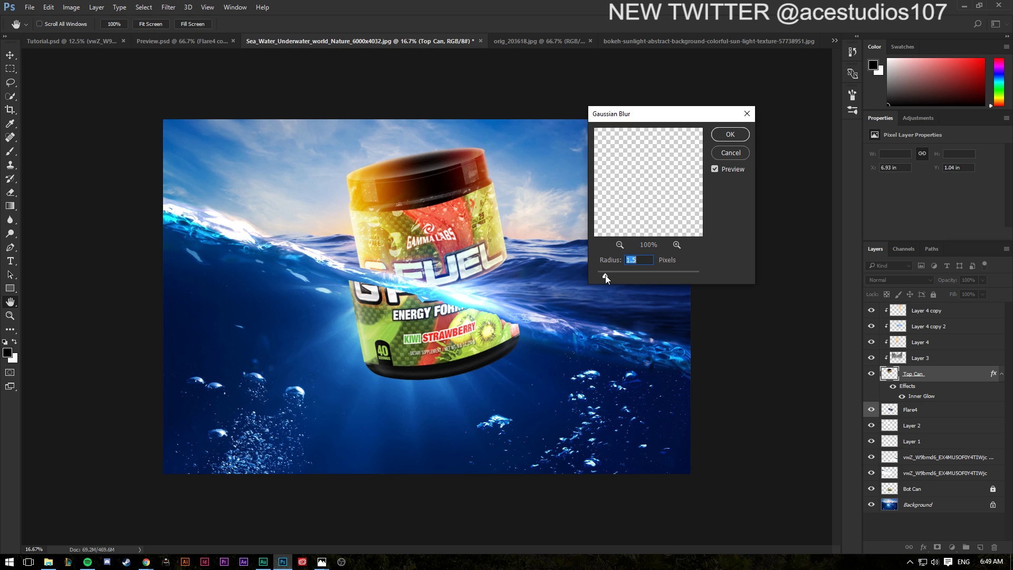
left_click(730, 133)
key("e")
Step: Apply a Box Blur with a very small radius to the Top Can layer
left_click(168, 7)
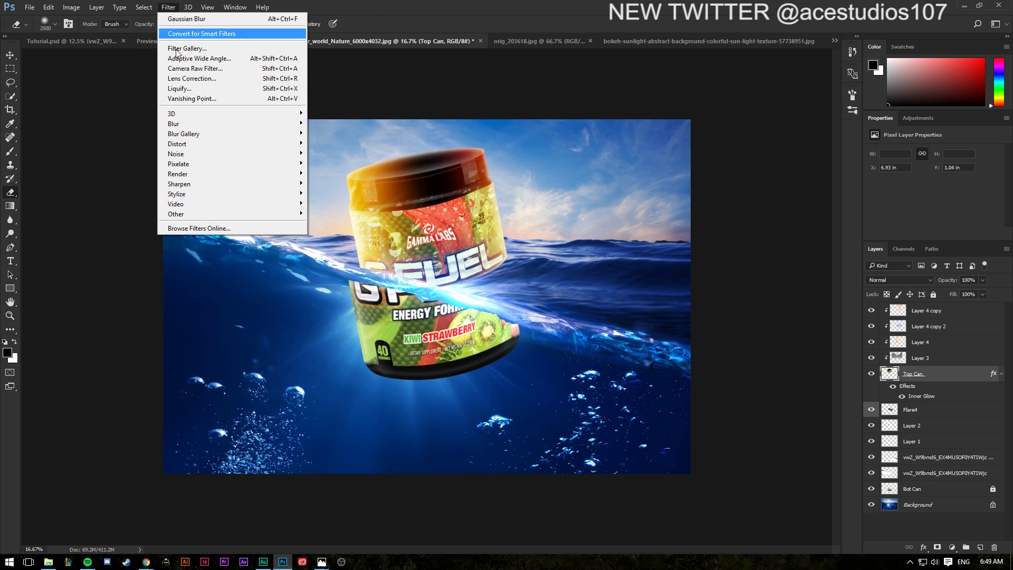
mouse_move(186, 124)
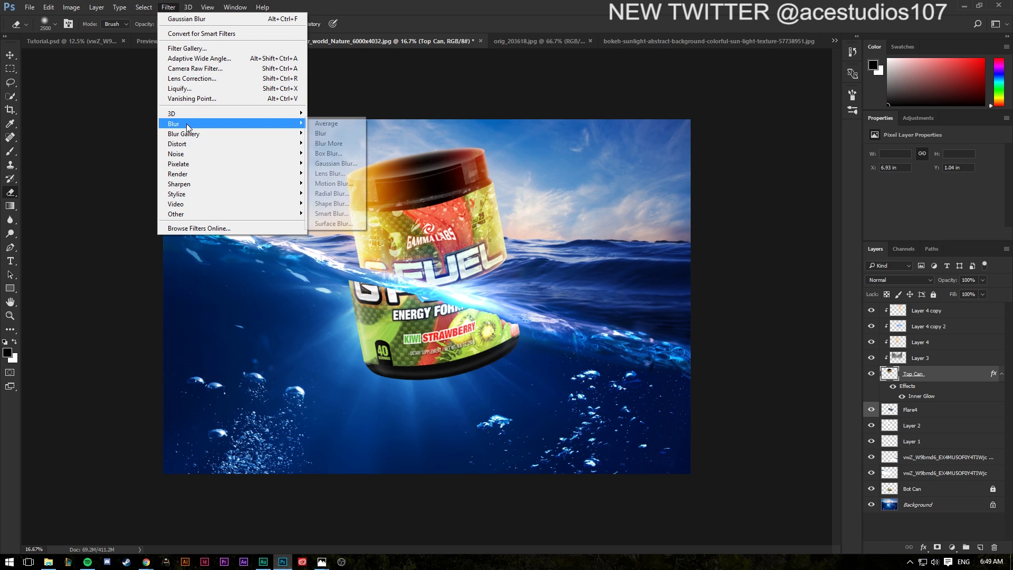
left_click(334, 154)
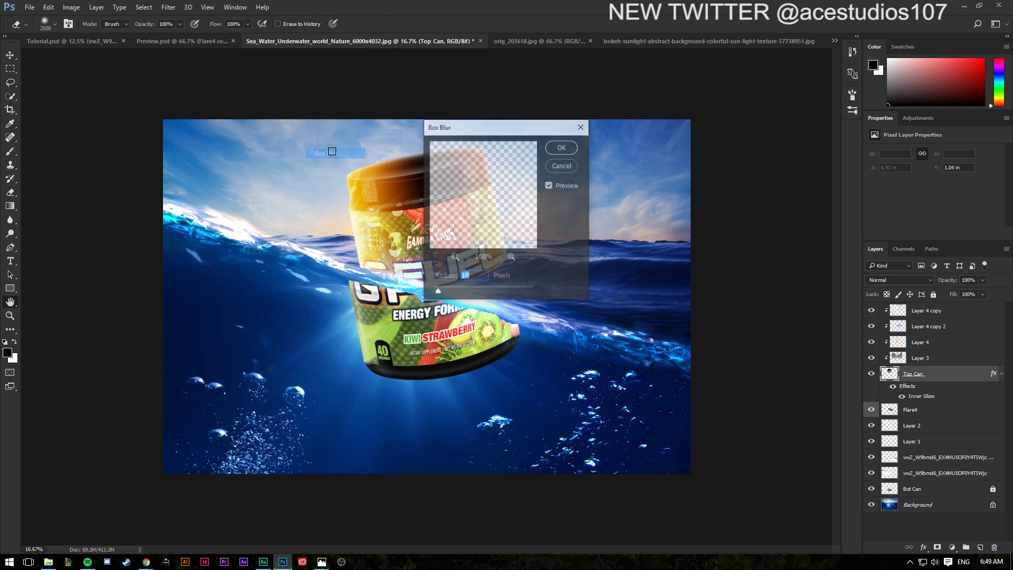
mouse_move(438, 291)
left_mouse_down()
mouse_move(446, 291)
mouse_move(426, 294)
left_mouse_up()
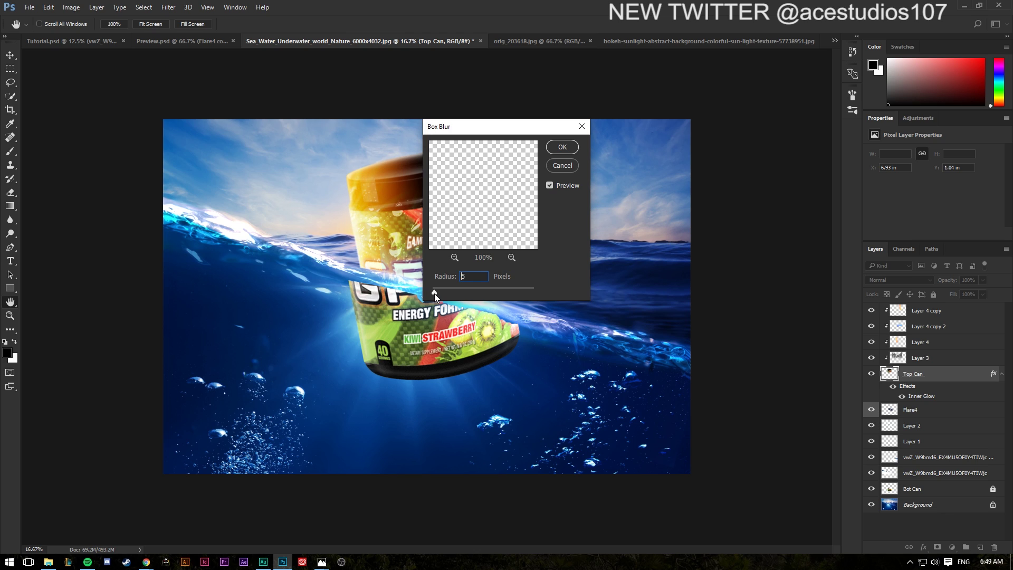
left_click_drag(467, 126, 654, 127)
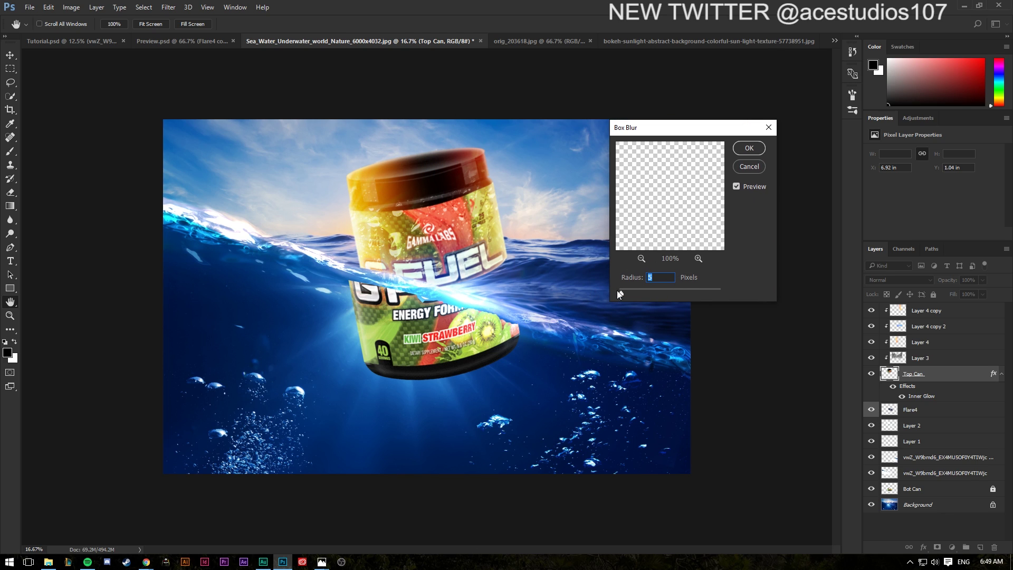
left_click_drag(621, 290, 616, 290)
left_click(745, 149)
key("e")
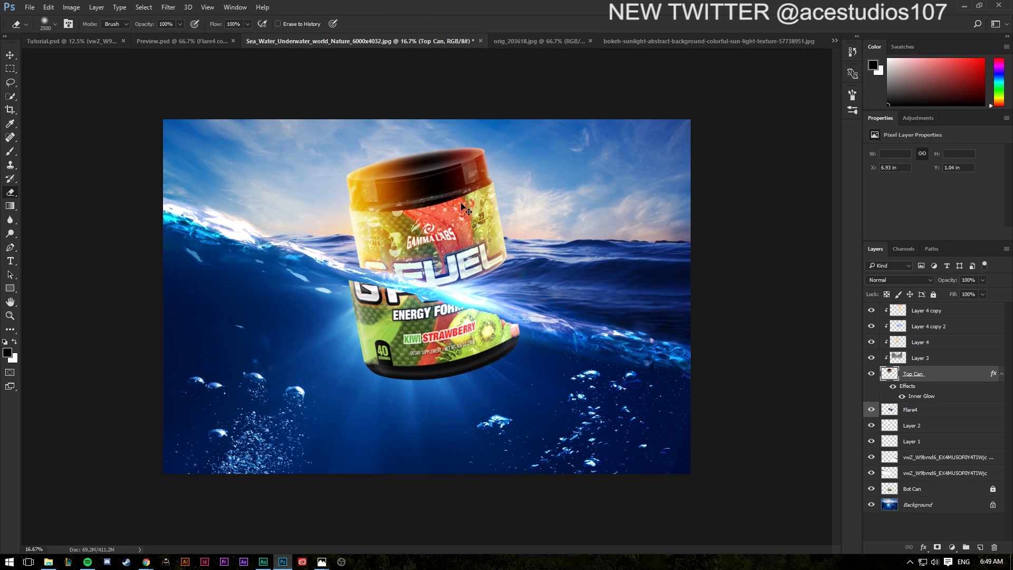
key("ctrl+f")
key("Escape")
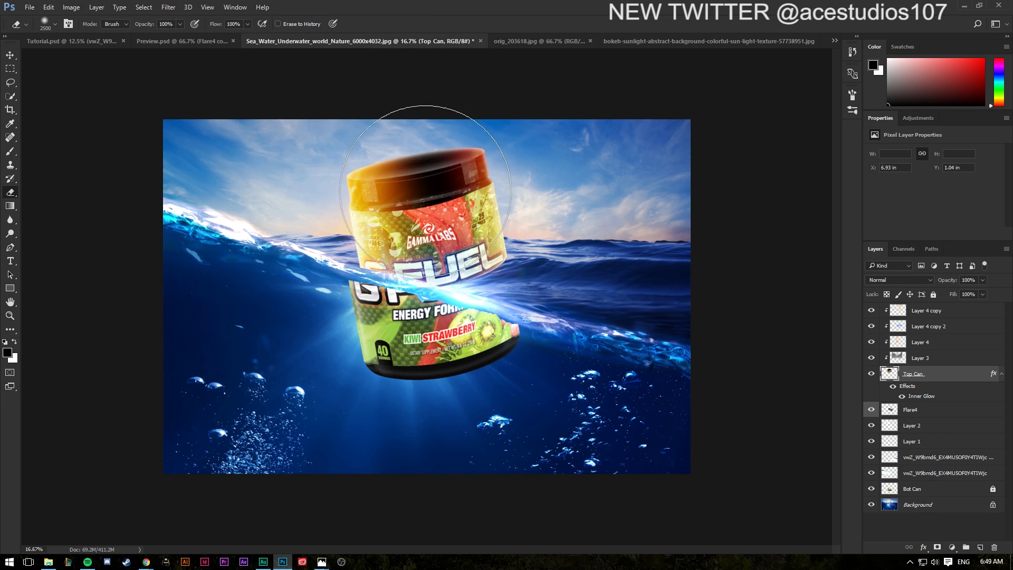
Step: Compare the sea water composite with the finished can artwork in Preview.psd
left_click(173, 40)
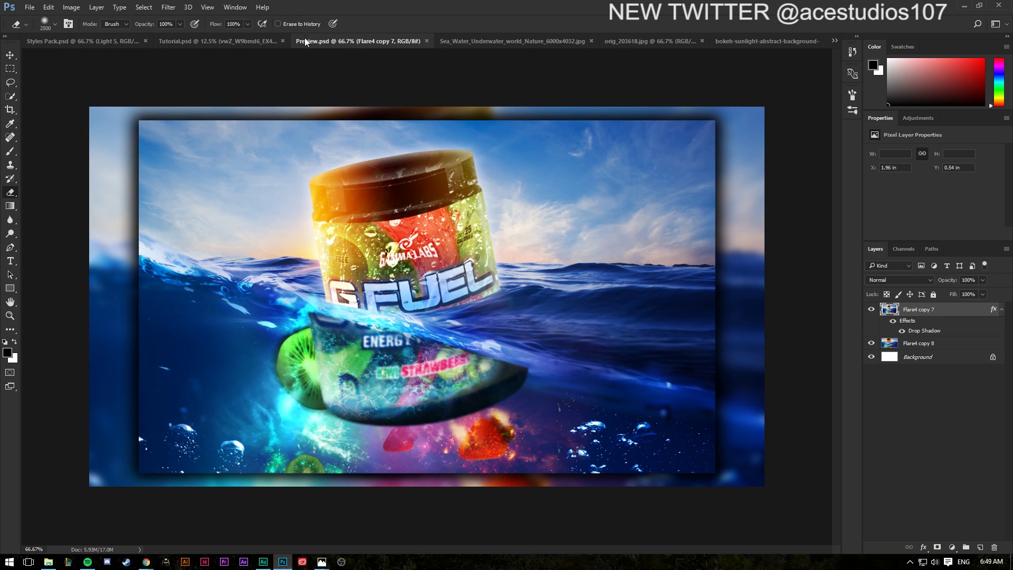
left_click(523, 39)
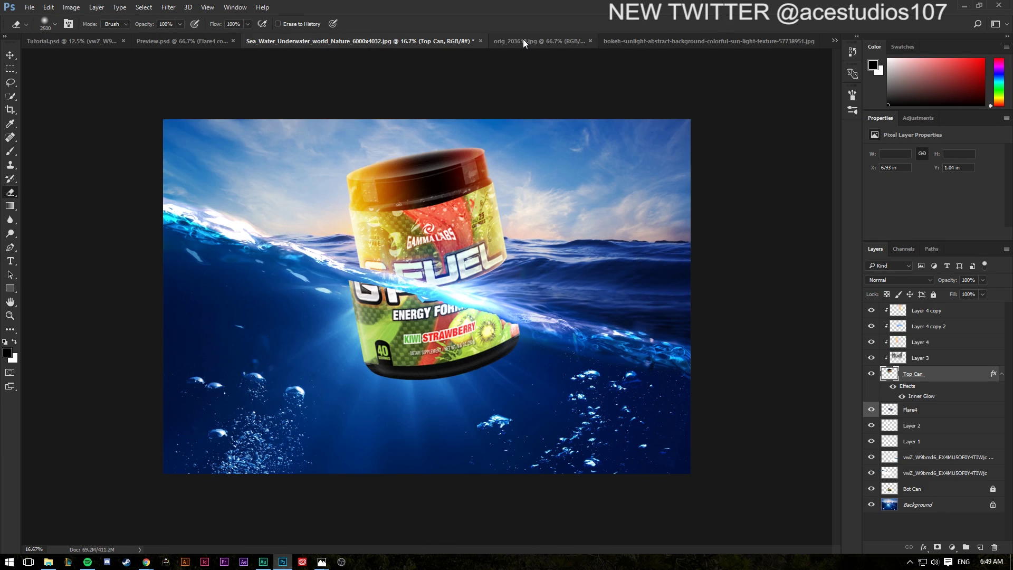
left_click(673, 40)
left_click(460, 43)
left_click(413, 43)
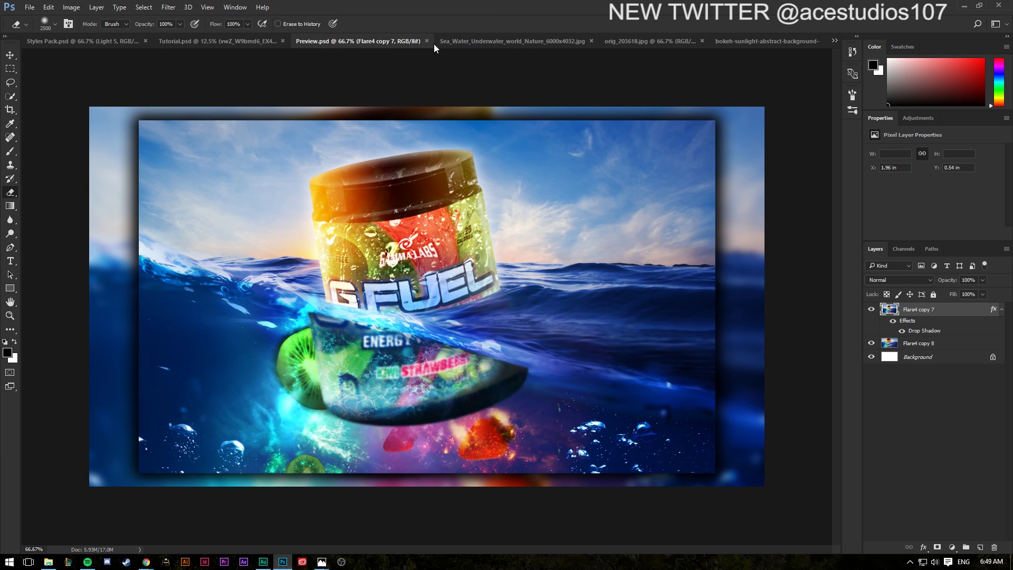
Step: Close the water-drops photo orig_203618.jpg and the bokeh sunlight image, and return to the sea water document
left_click(614, 42)
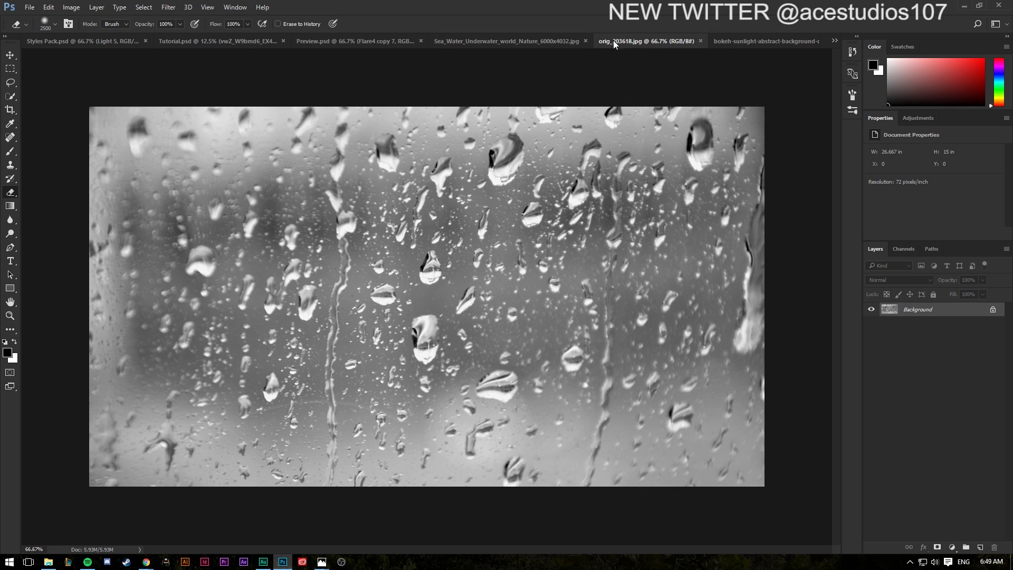
left_click(700, 41)
left_click(799, 42)
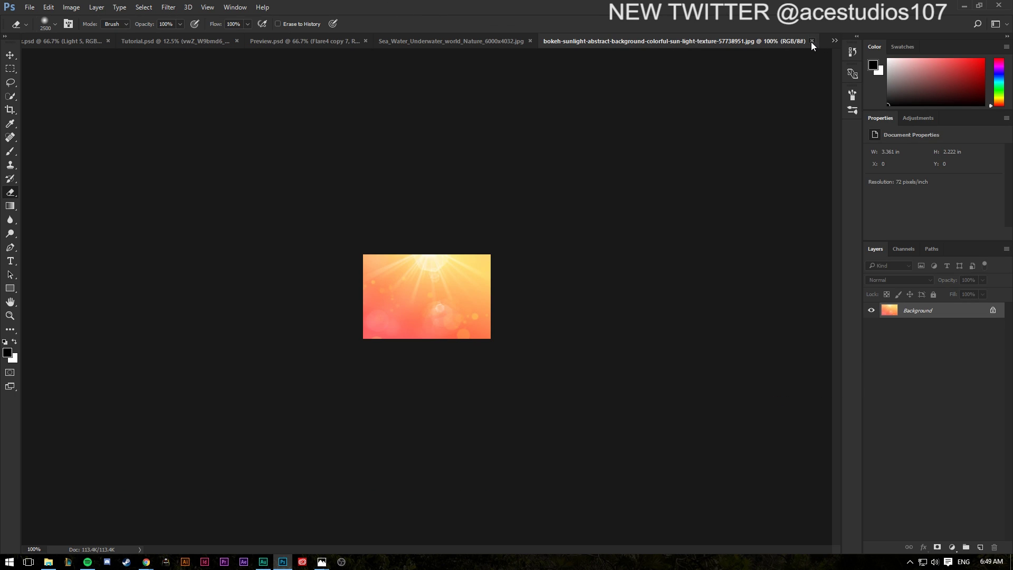
left_click(811, 42)
left_click(560, 40)
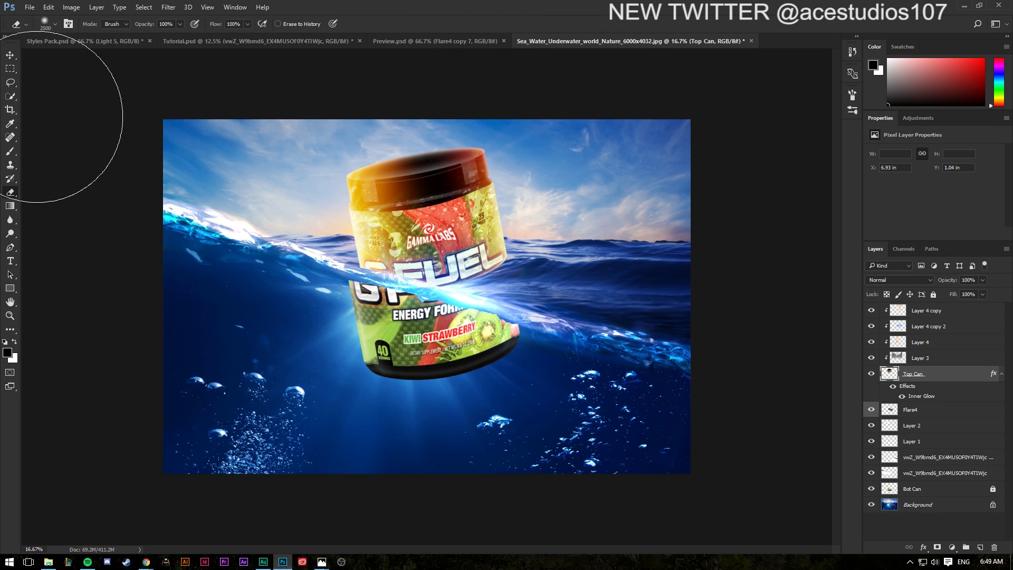
Step: Group the Top Can layer with the four layers clipped to it and name the group "Top Can"
left_click(10, 55)
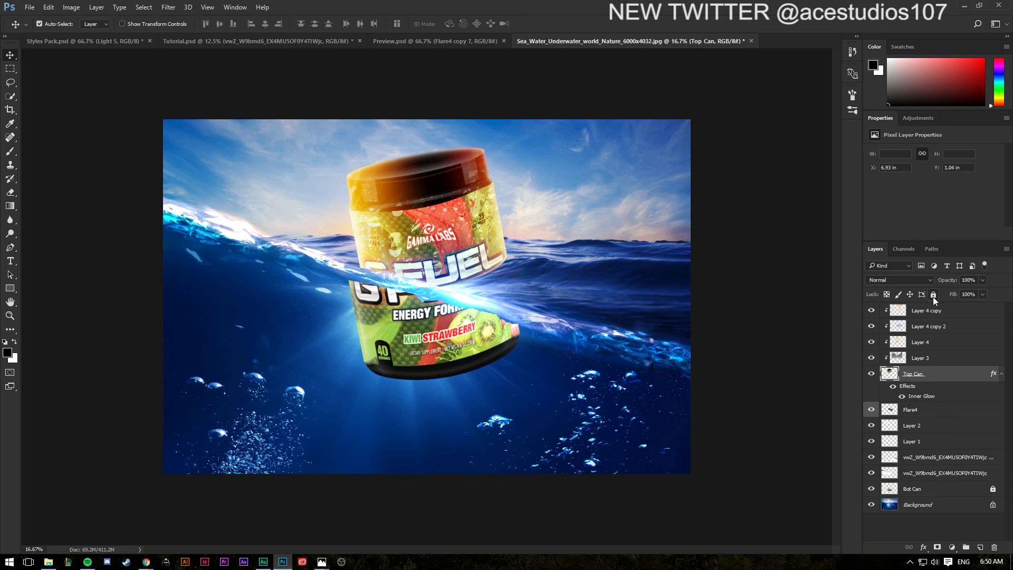
left_click(935, 311)
left_click(936, 376, "shift")
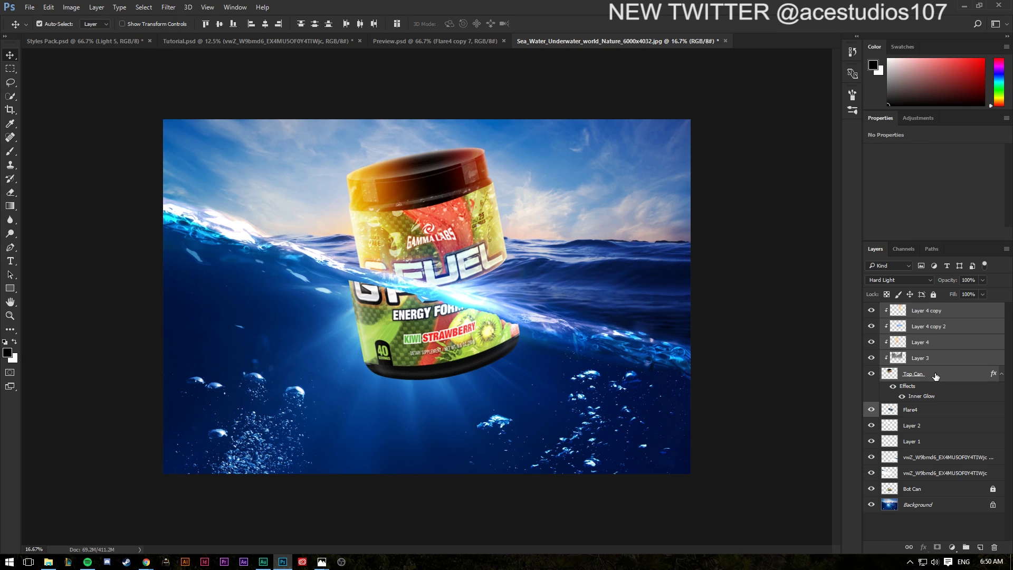
key("ctrl+g")
double_click(917, 308)
type("t")
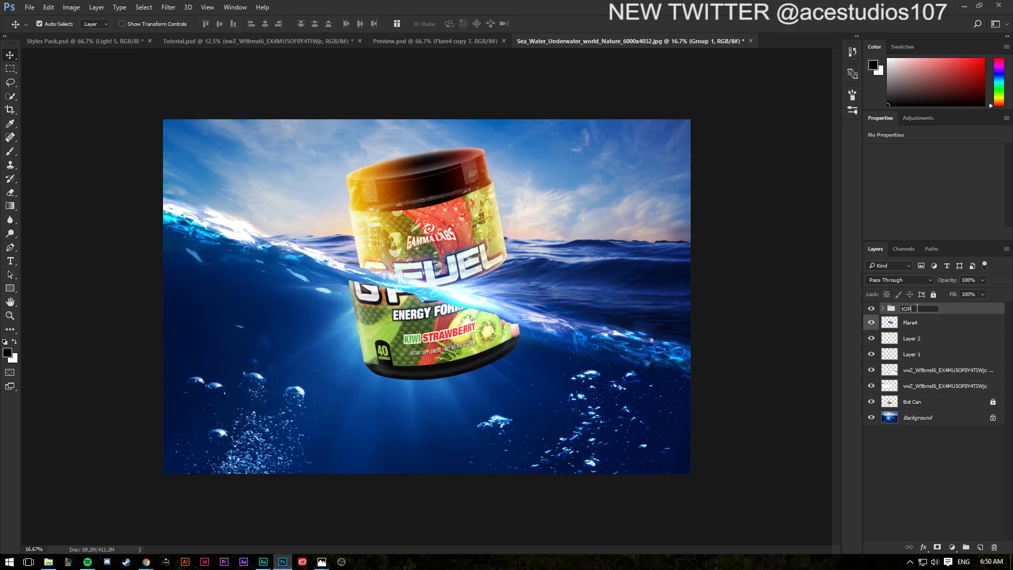
type("op Can")
key("Return")
Step: Group all layers between the Top Can group and the Bot Can layer, from Flare4 down to the lower water texture layer
left_click(915, 390)
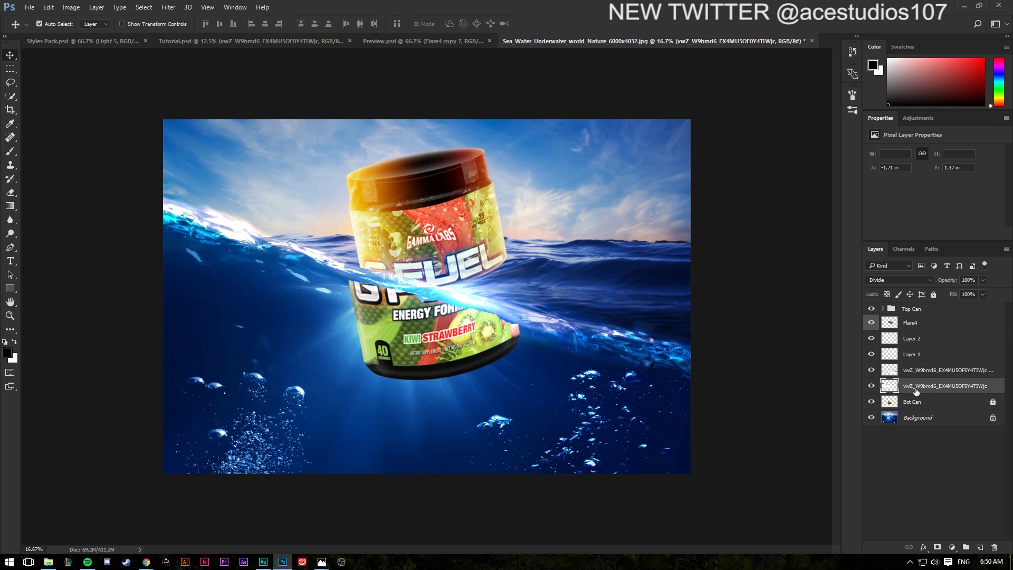
left_click(929, 361, "shift")
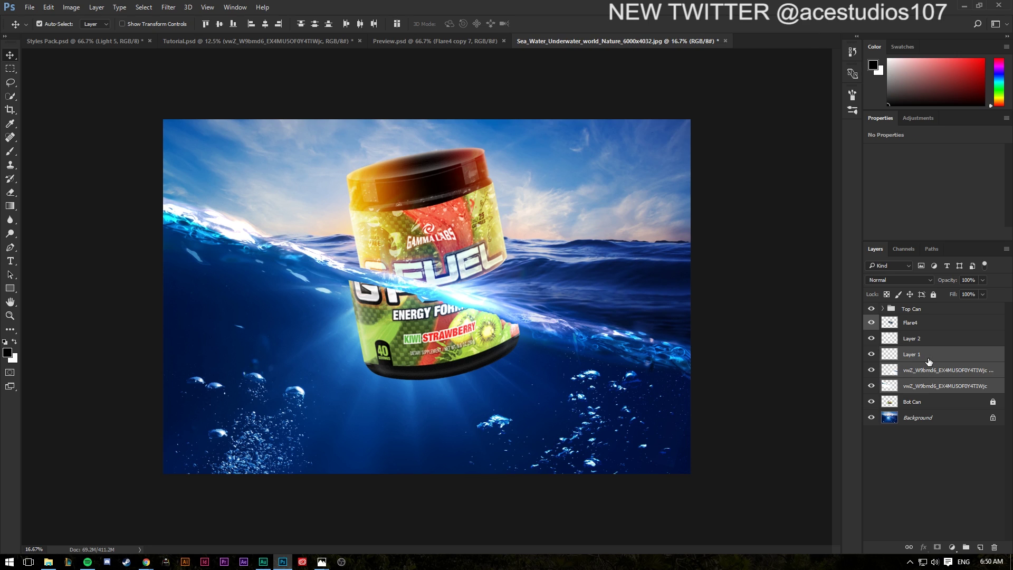
left_click(937, 467)
left_click(914, 386)
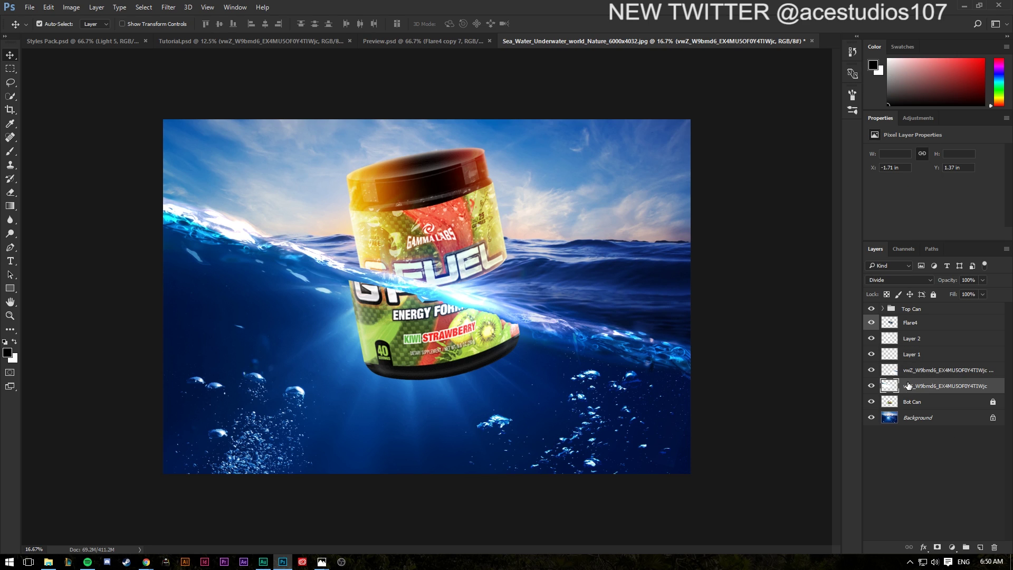
left_click(872, 338)
left_click(871, 339)
left_click(870, 322)
left_click(870, 323)
left_click(934, 329, "shift")
key("ctrl+g")
Step: Rename the new group as "MIddle Water Divide"
double_click(908, 321)
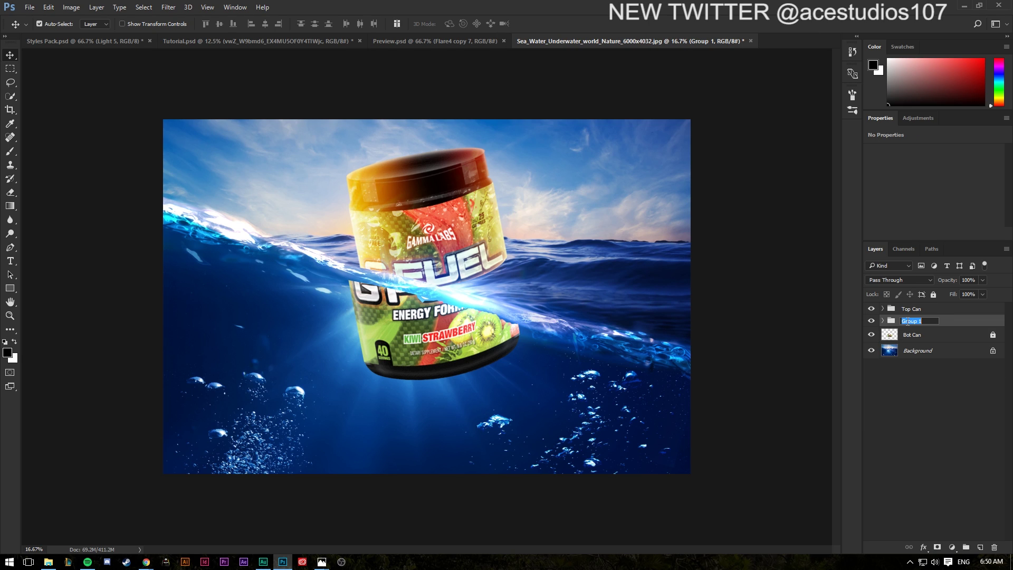
type("M")
type("iddle Water Divide")
key("Return")
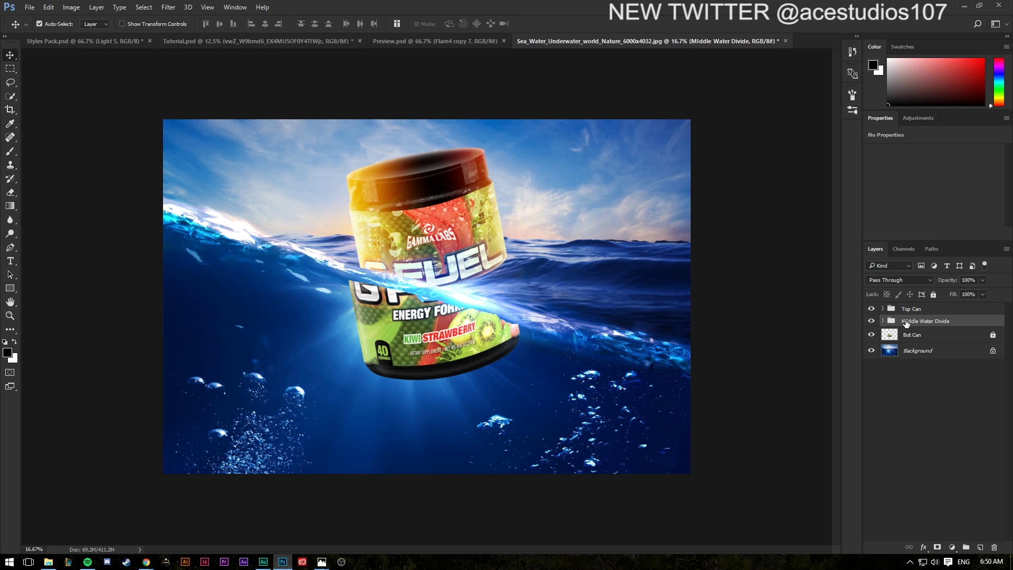
Step: Unlock the Bot Can layer
left_click(949, 335)
right_click(957, 331)
key("Escape")
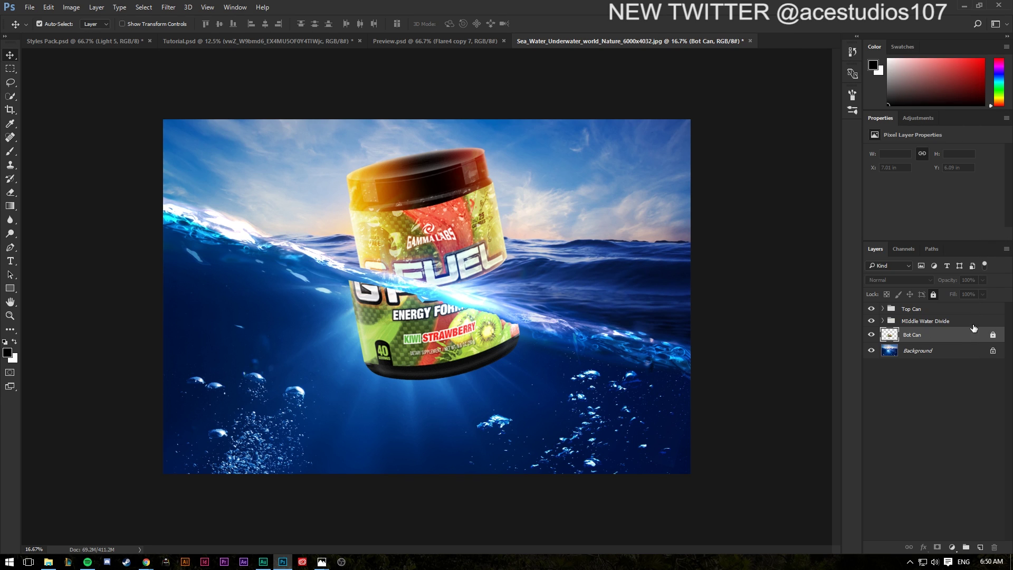
left_click(932, 293)
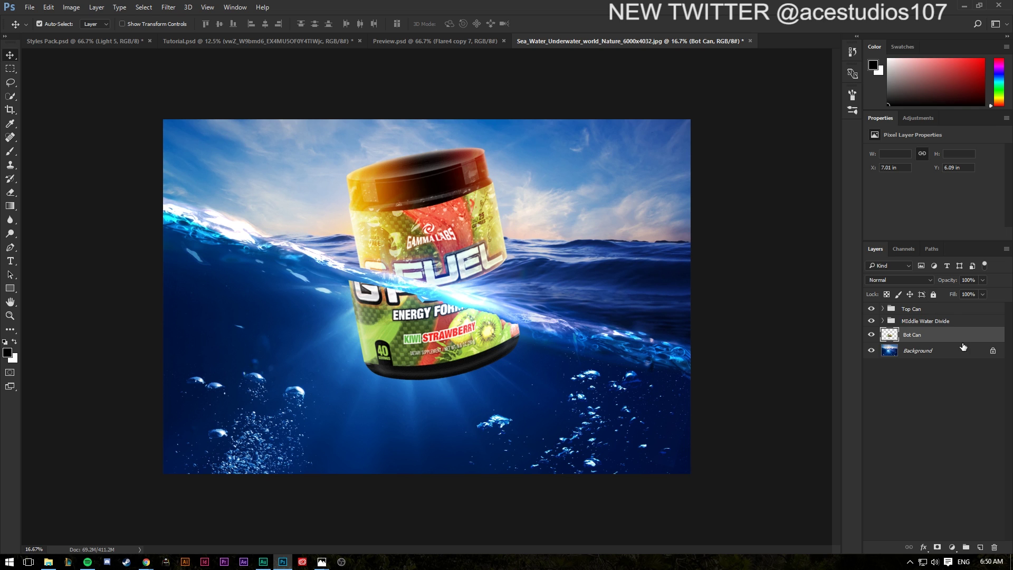
Step: Apply a mild Ripple distortion with Medium size to the Bot Can layer
left_click(167, 7)
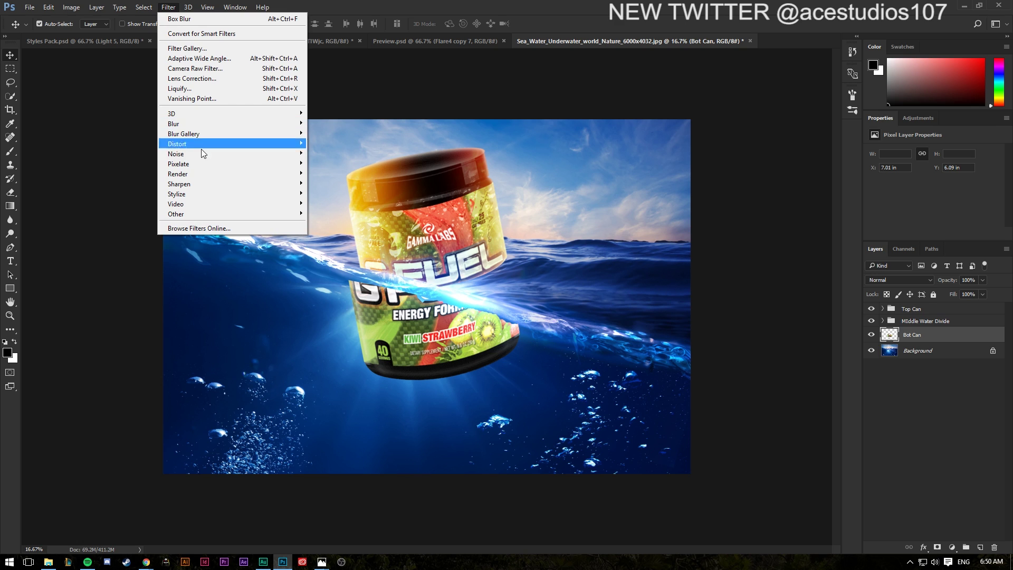
mouse_move(190, 145)
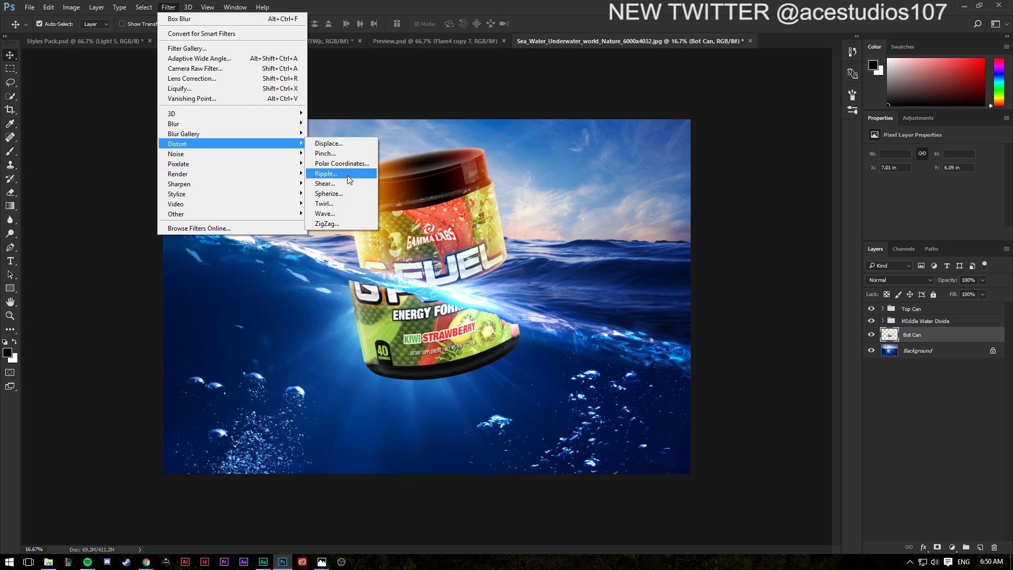
left_click(343, 175)
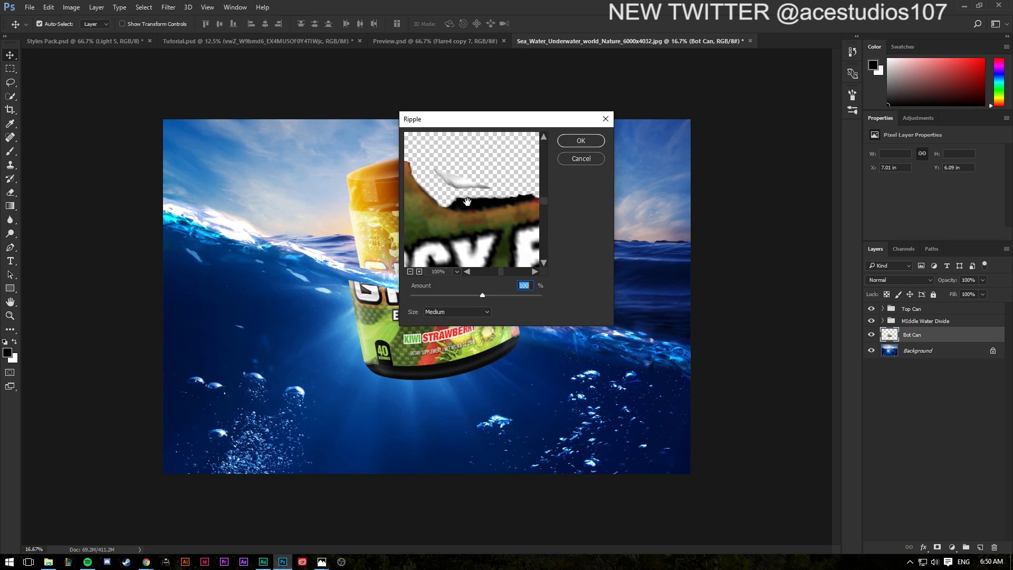
mouse_move(482, 295)
left_mouse_down()
mouse_move(432, 295)
mouse_move(468, 296)
left_mouse_up()
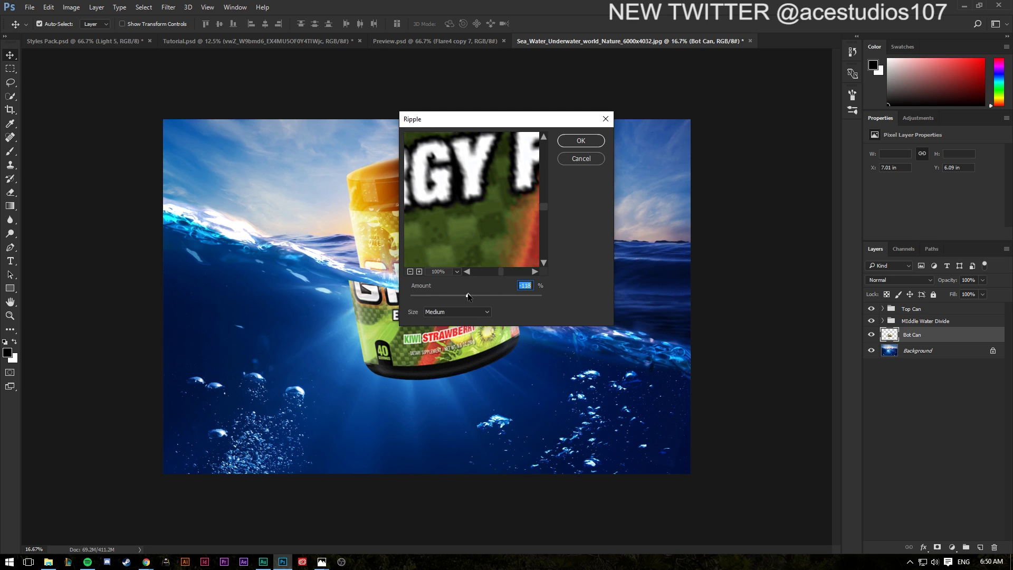
left_click(470, 311)
left_click(456, 319)
left_click_drag(468, 295, 465, 295)
left_click(456, 312)
left_click(447, 330)
left_click_drag(469, 300, 478, 297)
left_click(583, 141)
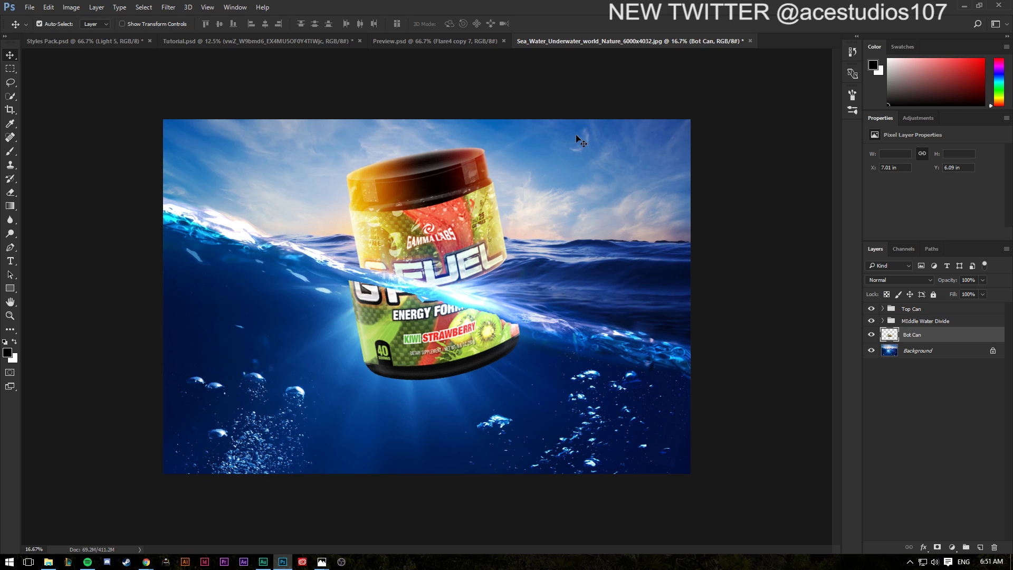
Step: Try a stronger Ripple of 534% at Medium size on the Bot Can layer and undo it
left_click(168, 7)
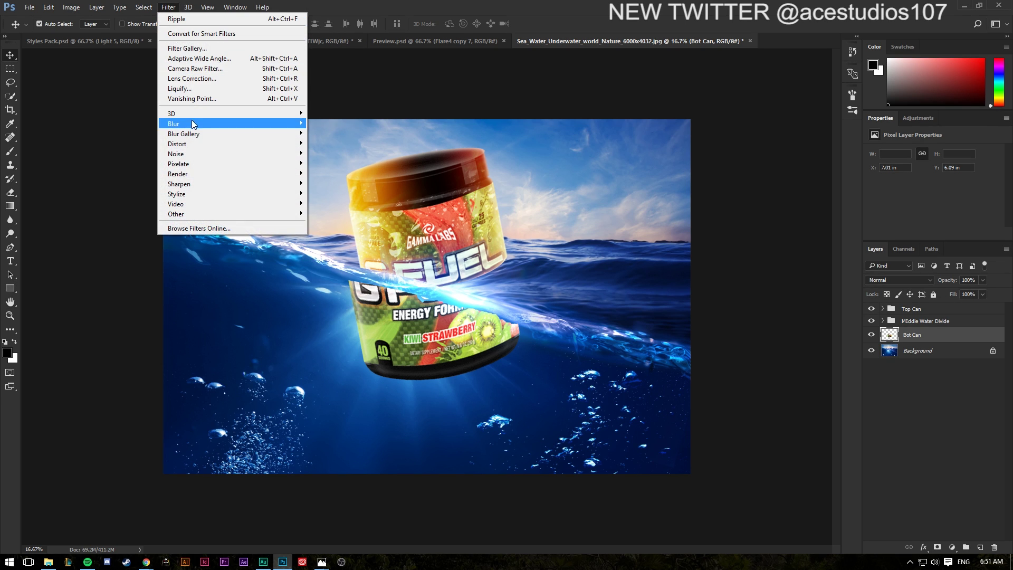
mouse_move(184, 144)
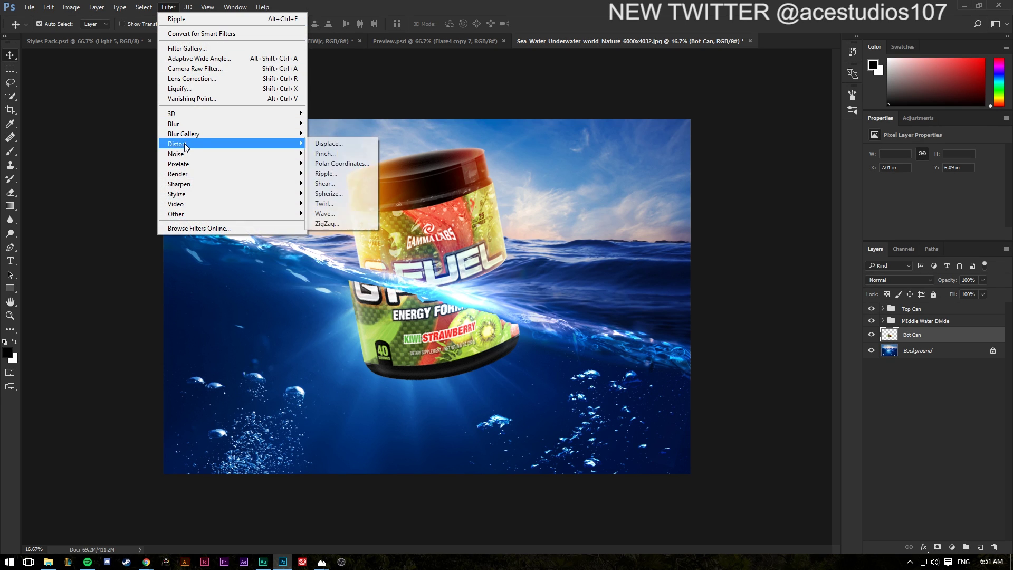
left_click(324, 176)
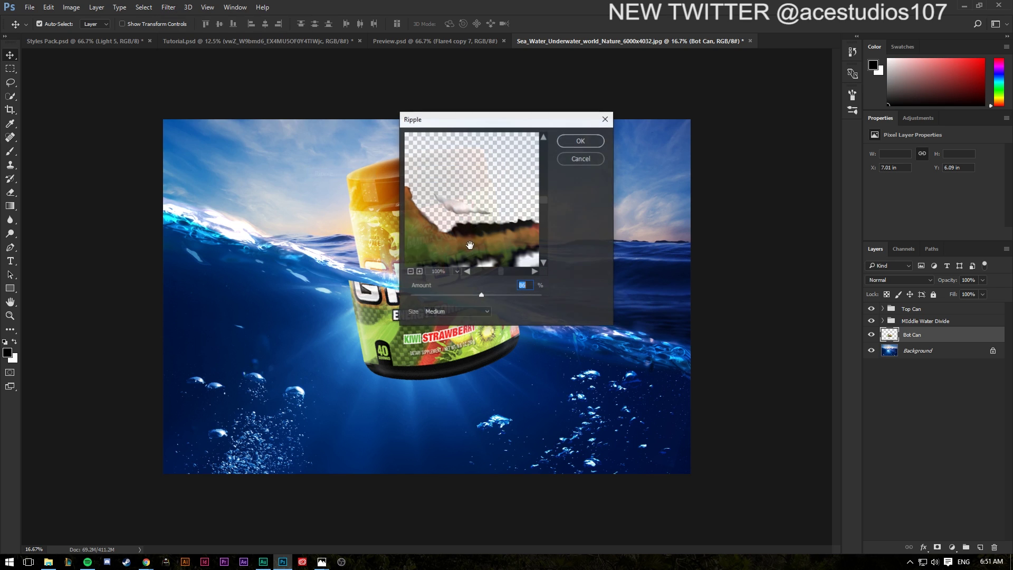
left_click(573, 140)
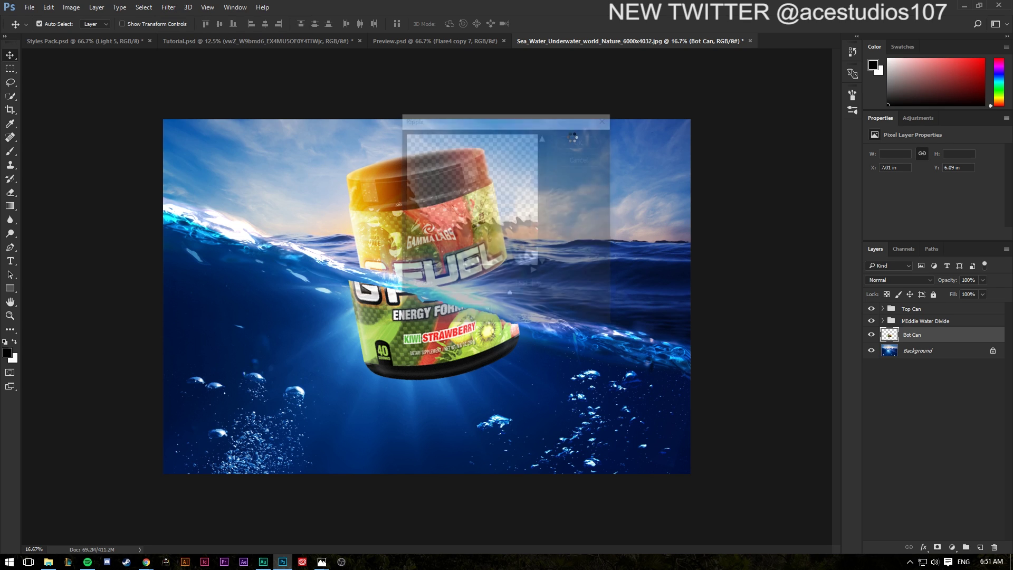
key("ctrl+z")
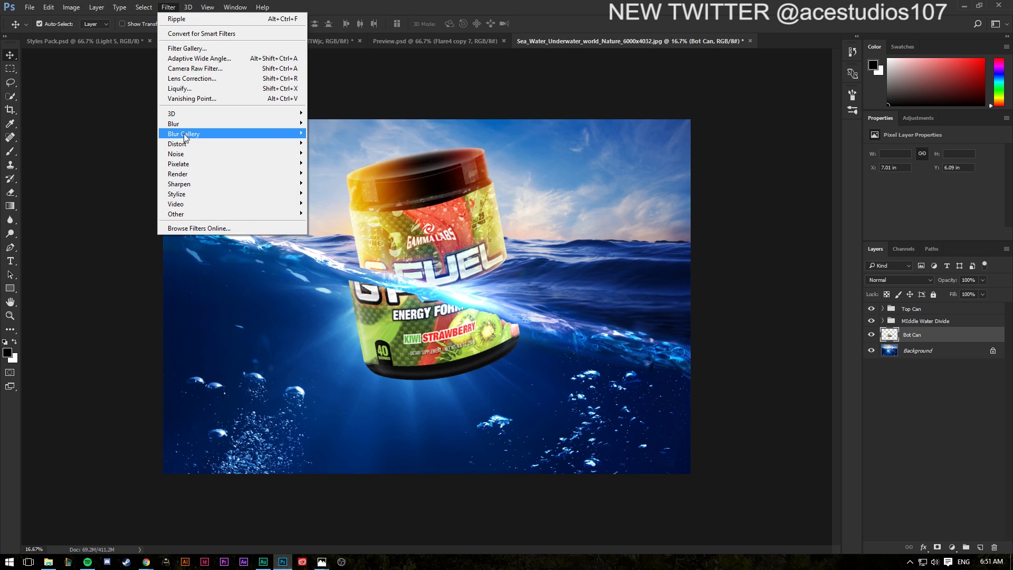
mouse_move(184, 146)
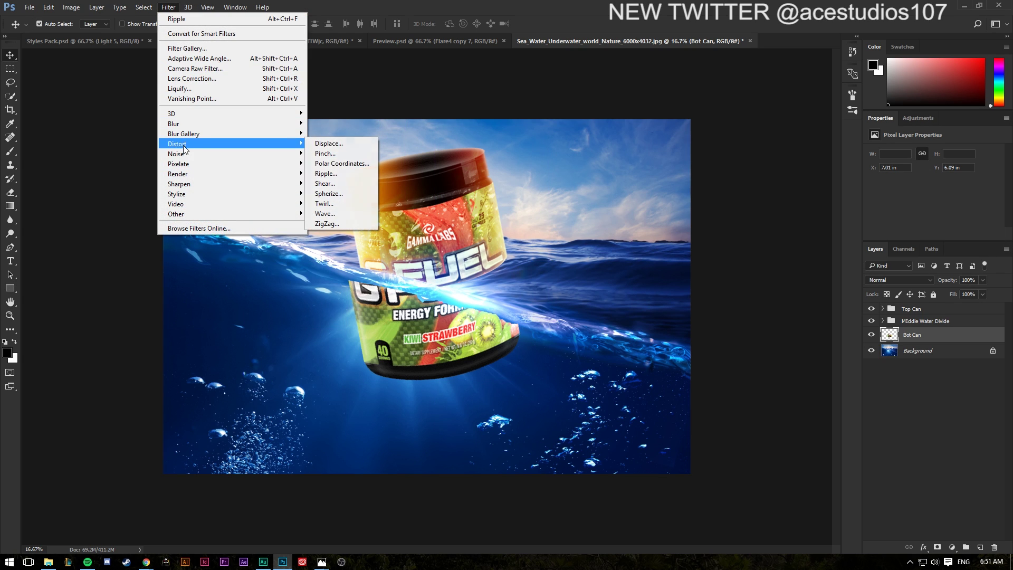
left_click(326, 173)
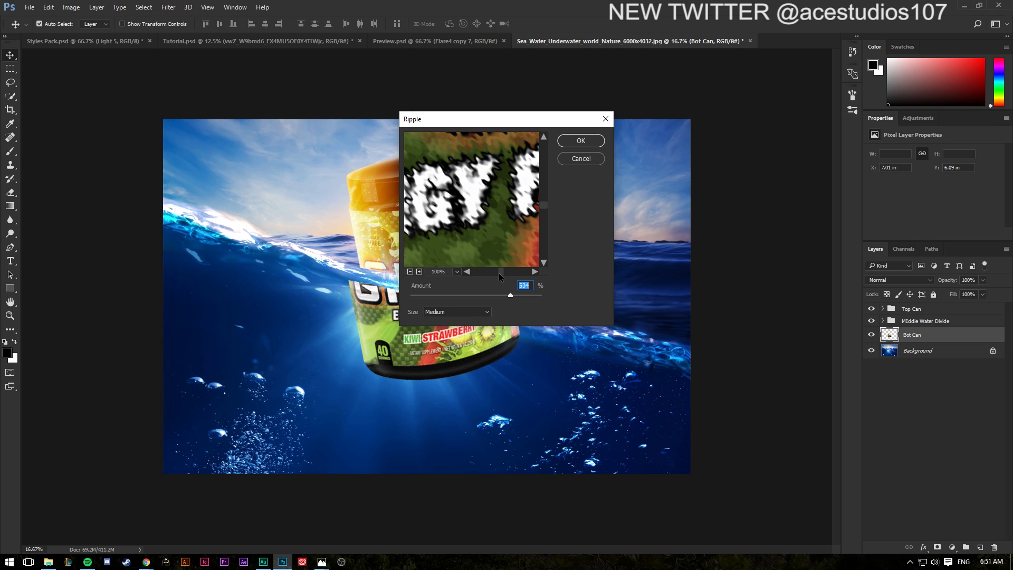
left_click(410, 271)
left_click(410, 272)
left_click(409, 271)
left_click(419, 271)
left_click(420, 272)
left_click_drag(519, 295, 461, 296)
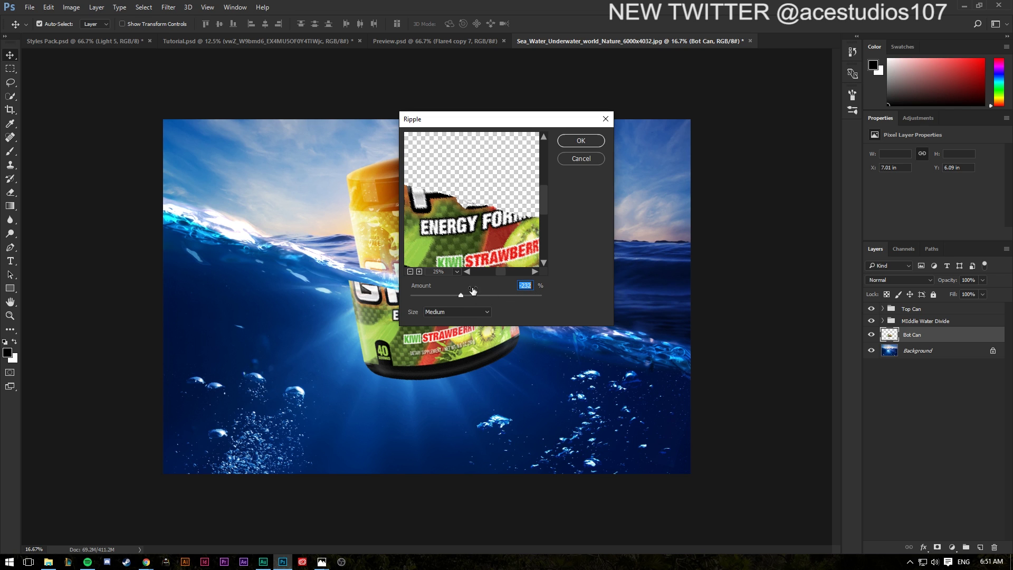
left_click(580, 159)
Step: Try a Spherize distortion of 22% in Normal mode on the Bot Can layer and undo it
left_click(168, 7)
mouse_move(192, 143)
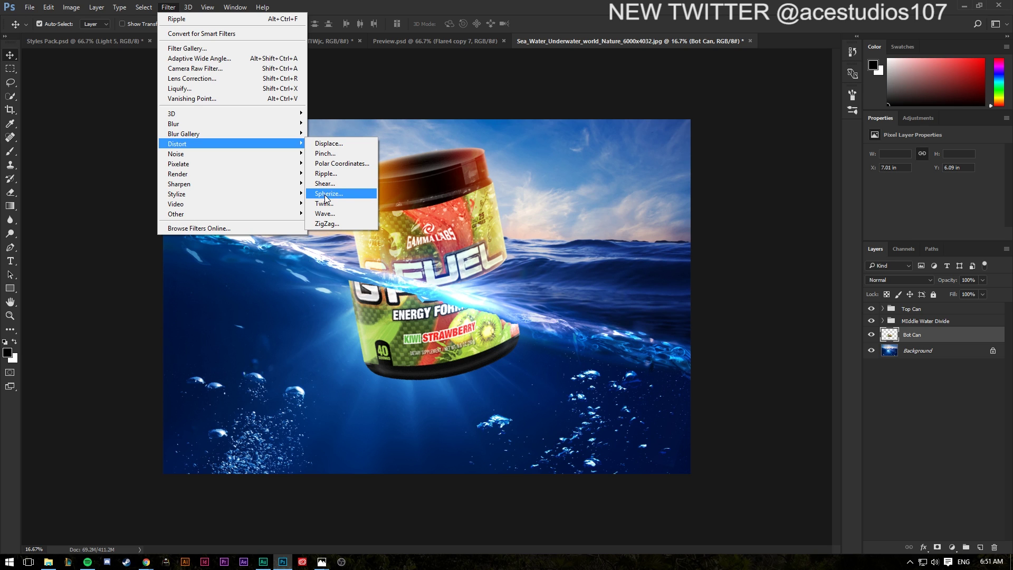
left_click(325, 194)
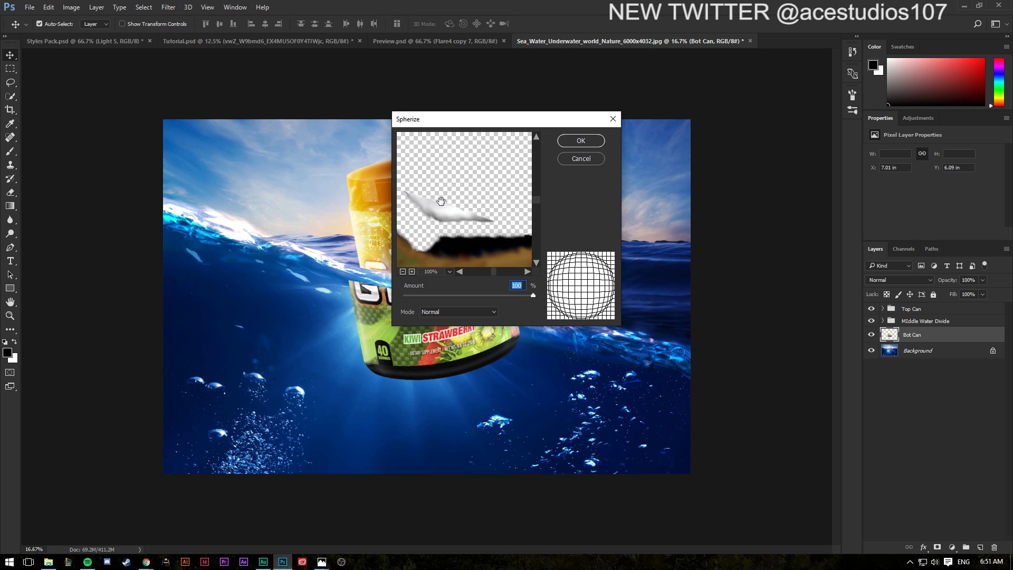
left_click_drag(446, 204, 446, 156)
left_click(403, 271)
left_click(403, 271)
left_click(403, 271)
left_click(412, 271)
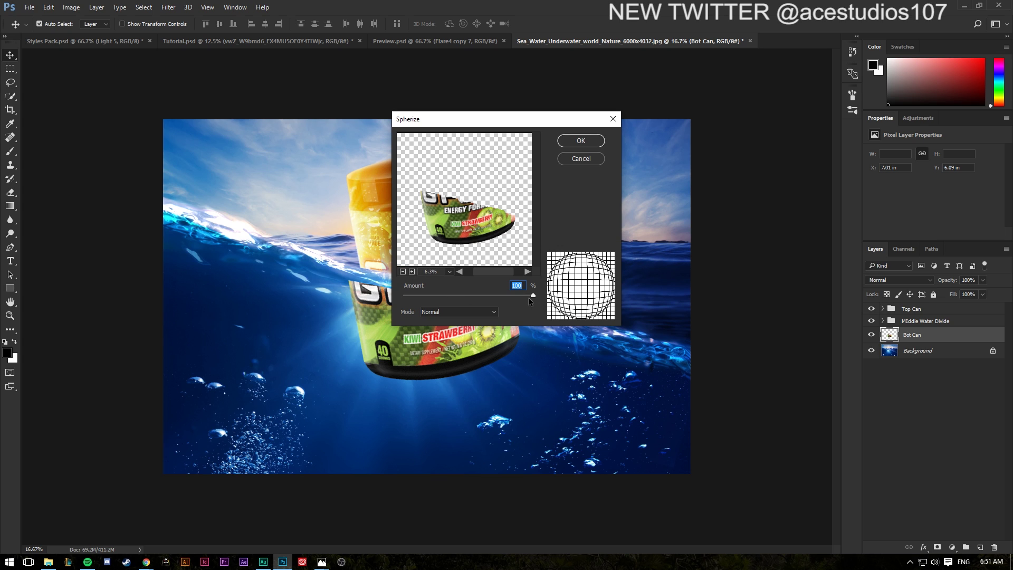
mouse_move(464, 294)
left_mouse_down()
mouse_move(425, 295)
mouse_move(530, 299)
mouse_move(388, 296)
mouse_move(482, 295)
left_mouse_up()
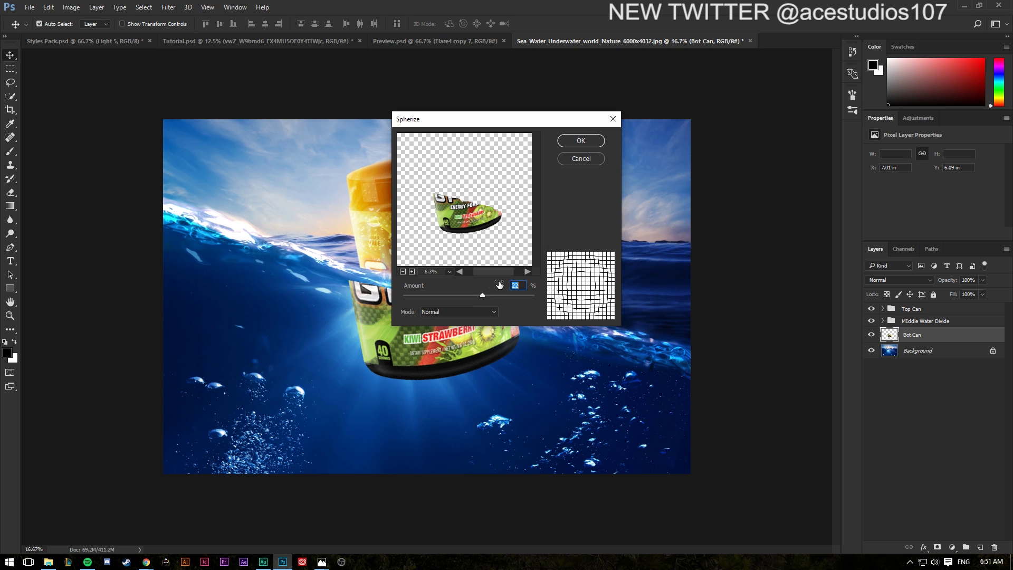
left_click(579, 141)
key("ctrl")
key("ctrl+z")
left_click(173, 11)
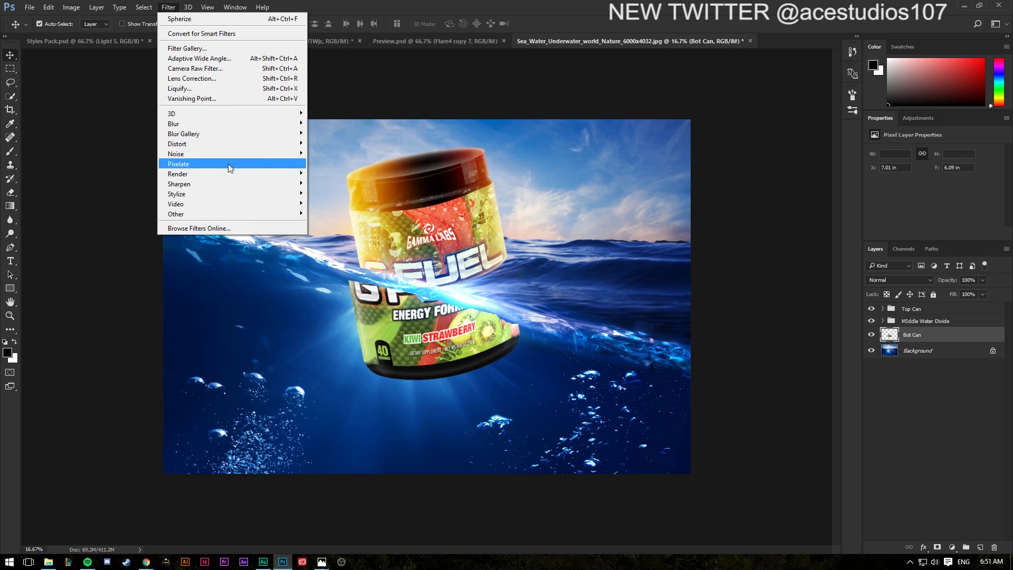
left_click(544, 5)
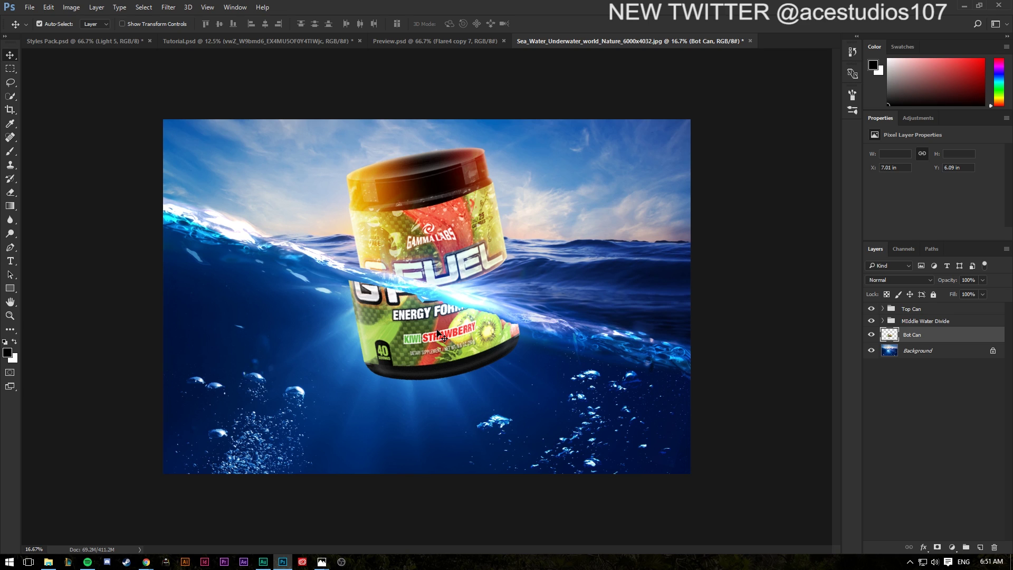
Step: Add a new layer above Bot Can and paint over the submerged can with a dark blue sampled from the water
left_click(980, 547)
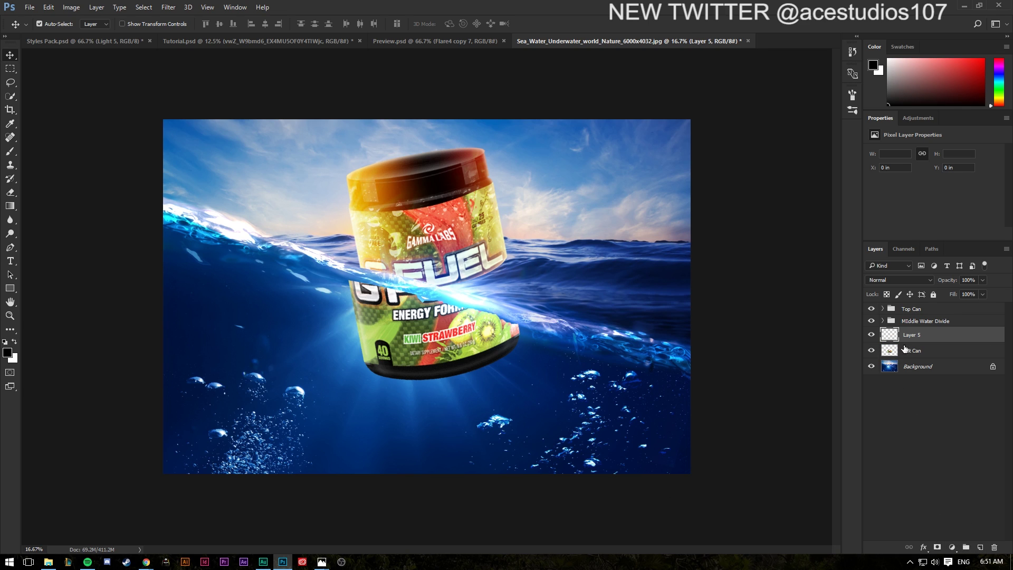
key("b")
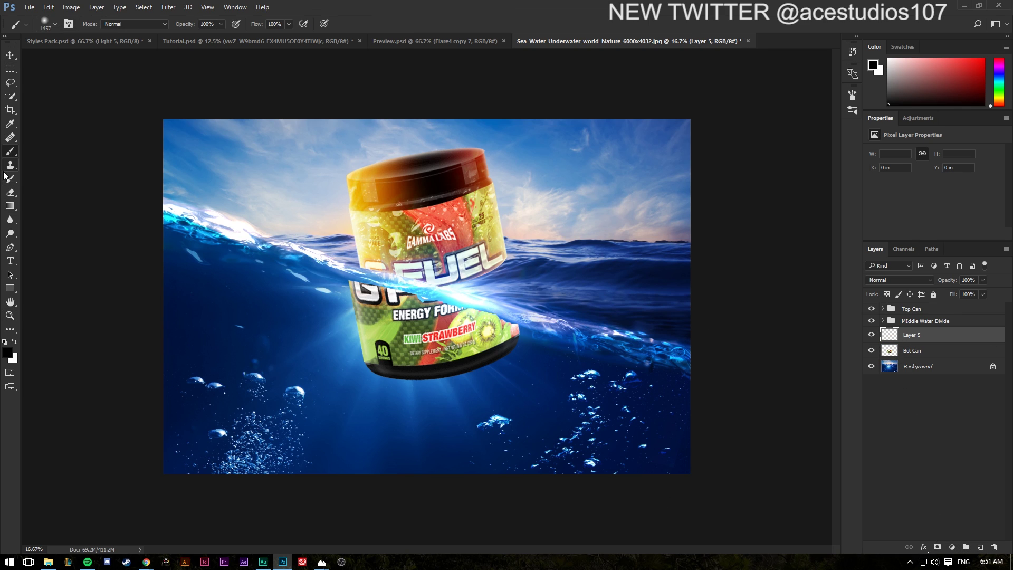
left_click(8, 352)
left_click(210, 308)
left_click(790, 155)
mouse_move(508, 216)
left_mouse_down()
mouse_move(314, 299)
mouse_move(394, 335)
mouse_move(615, 319)
left_mouse_up()
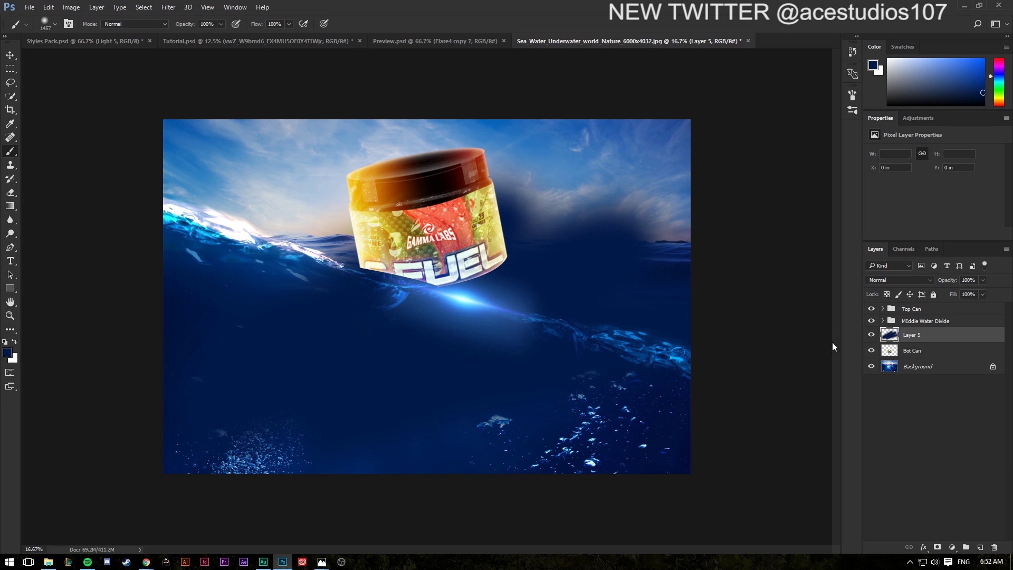
Step: Clip the dark blue paint layer to Bot Can and set its blend mode to Soft Light
right_click(952, 334)
left_click(854, 265)
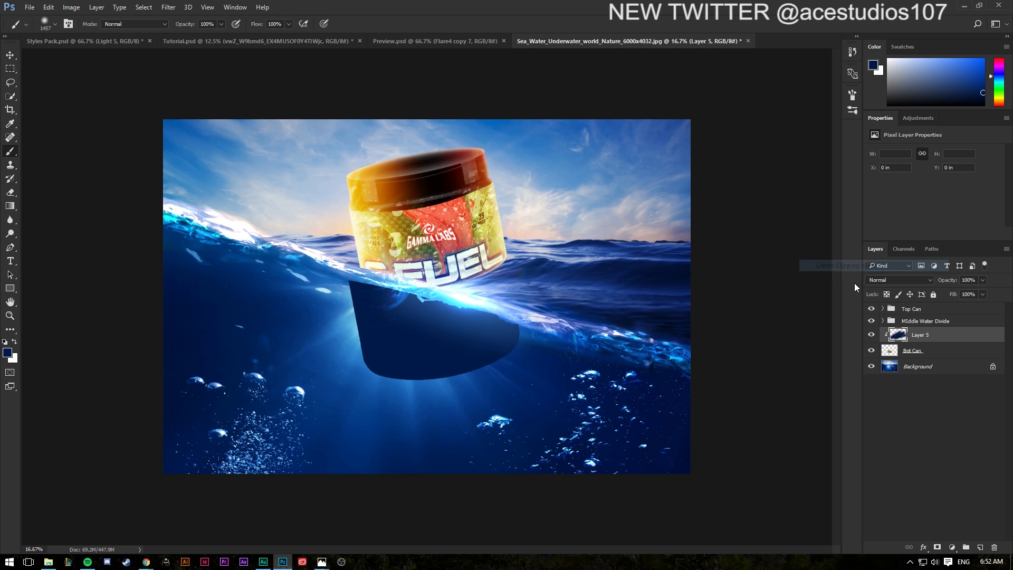
left_click(899, 280)
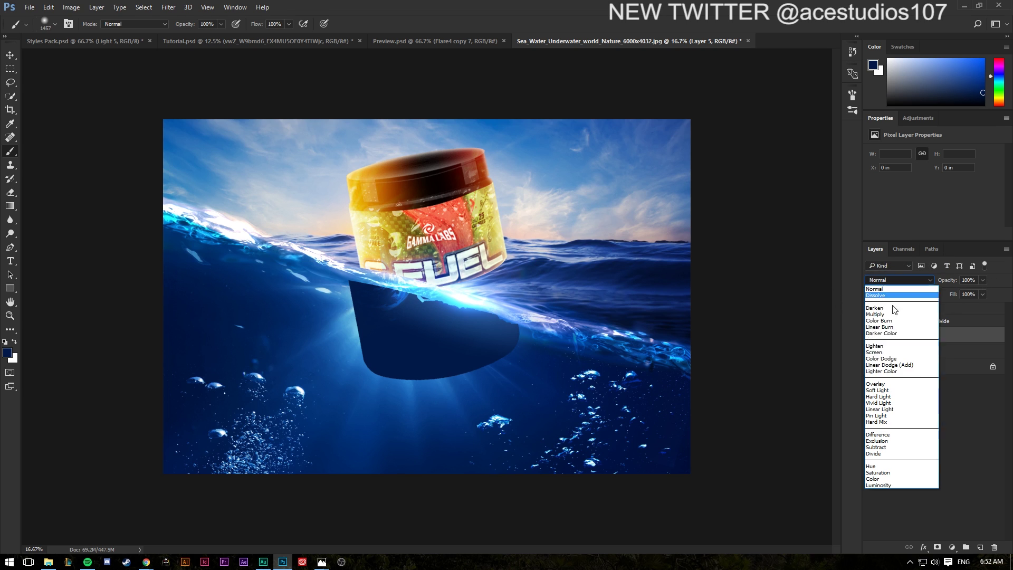
left_click(877, 382)
key("Down")
key("Down")
key("Up")
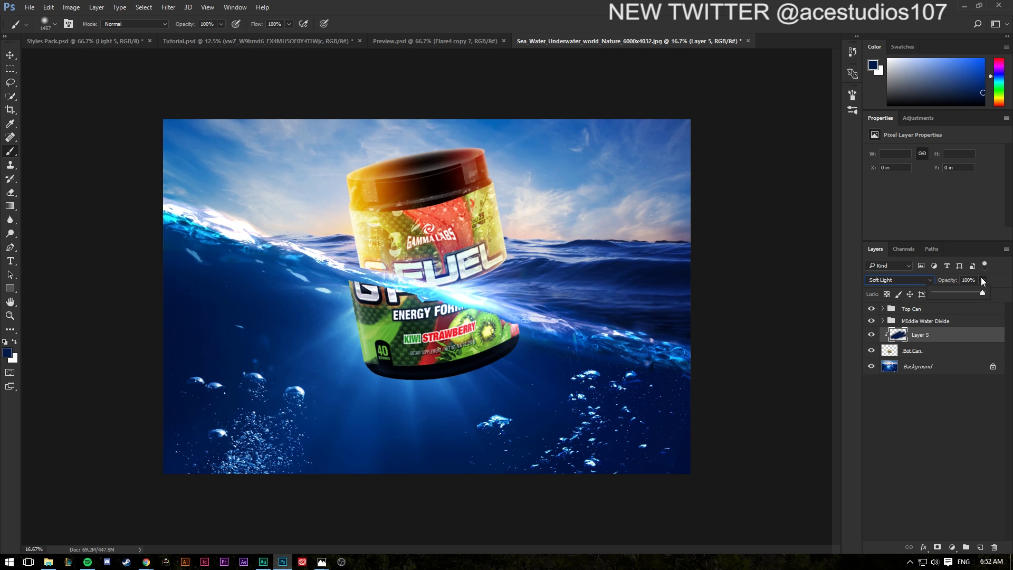
Step: Add a Multiply inner shadow to the Bot Can layer with angle -6°, distance 258 px, choke 20% and size 84 px
left_click_drag(969, 292, 979, 289)
left_click(953, 338)
right_click(917, 350)
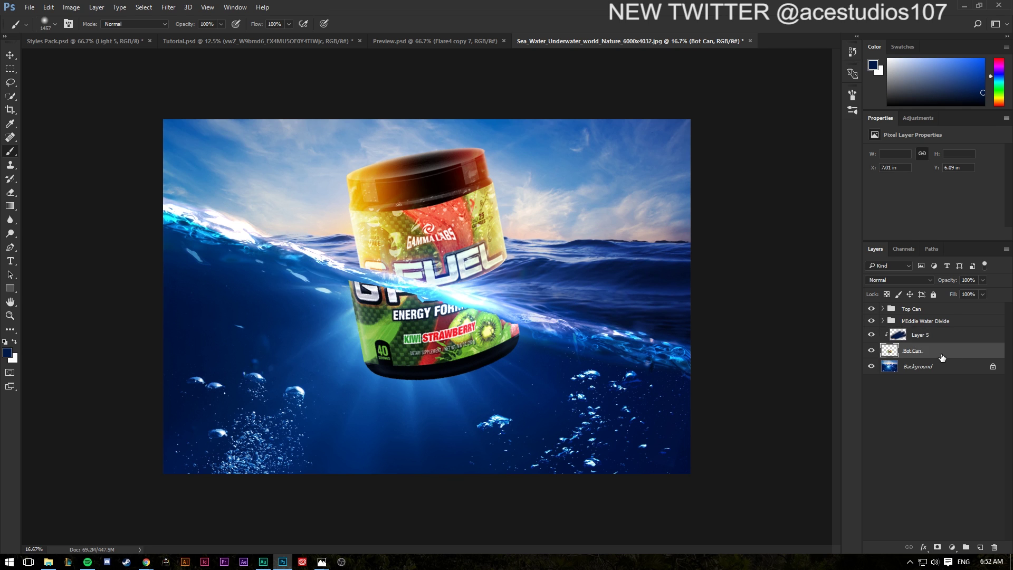
left_click(838, 66)
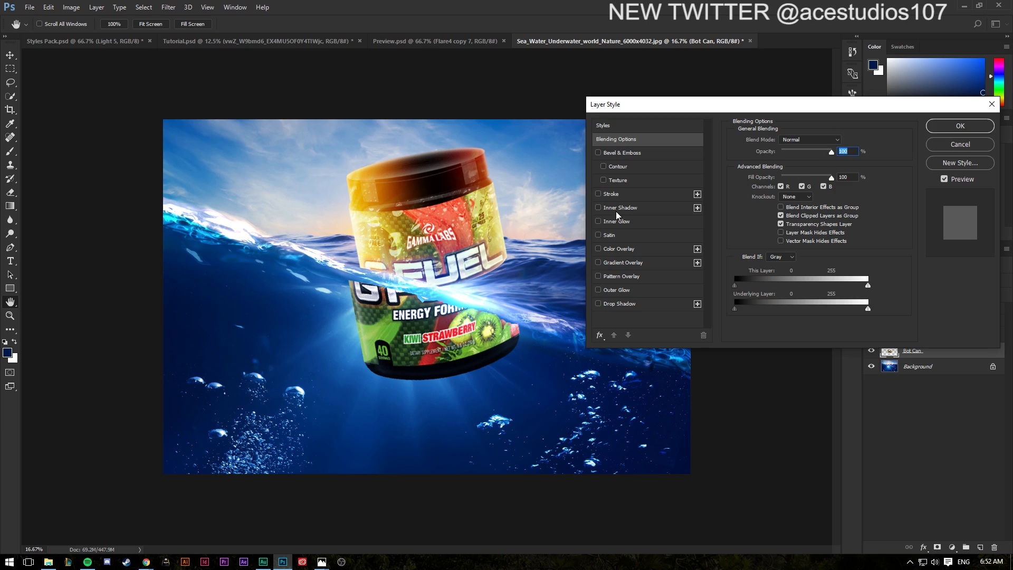
left_click(616, 211)
mouse_move(782, 173)
left_mouse_down()
mouse_move(756, 158)
mouse_move(791, 172)
left_mouse_up()
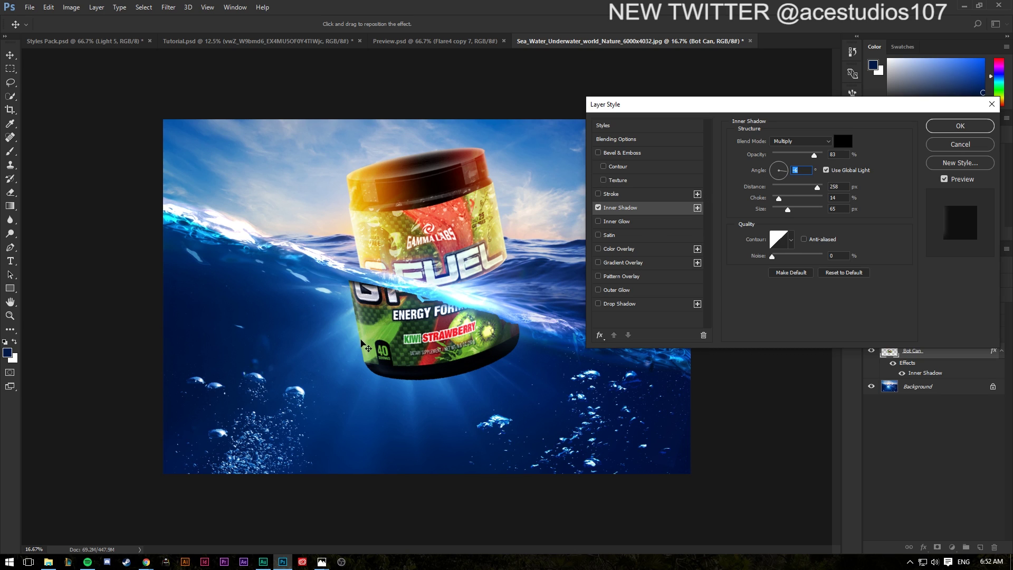
mouse_move(790, 212)
left_mouse_down()
mouse_move(802, 212)
mouse_move(783, 203)
left_mouse_up()
left_click_drag(814, 154, 818, 161)
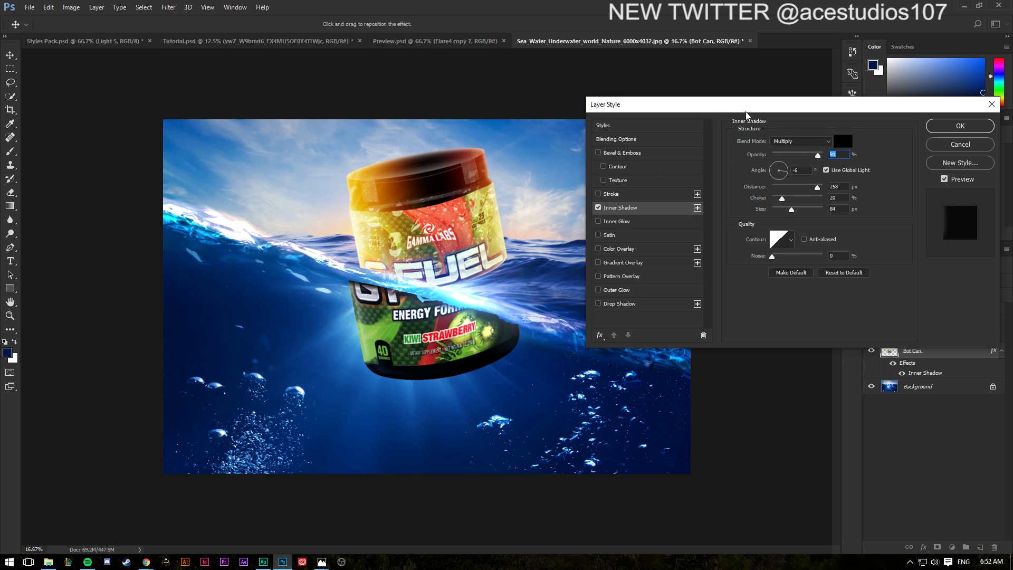
left_click_drag(746, 112, 651, 107)
left_click(833, 123)
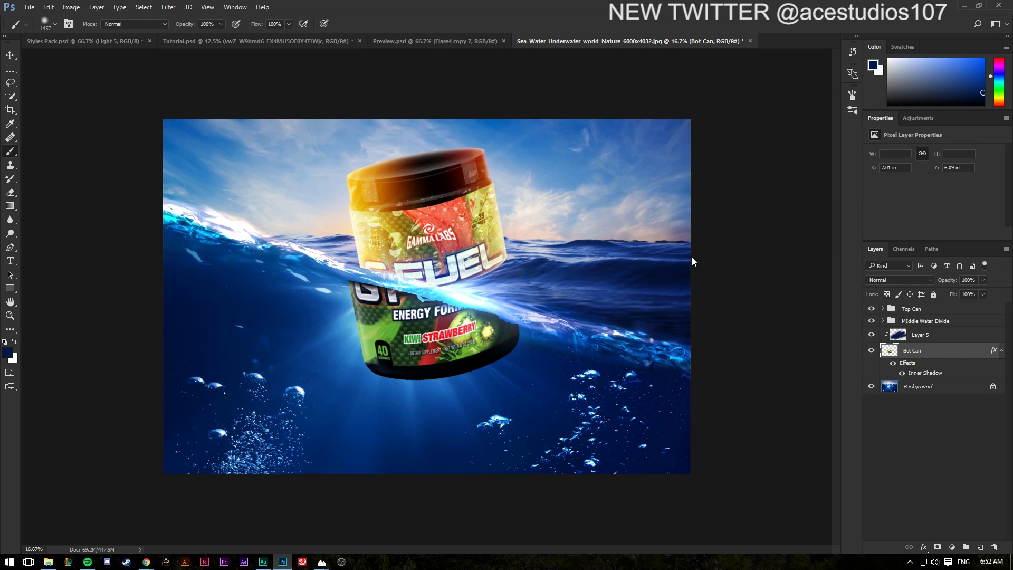
Step: Compare the scene with the finished composite in Tutorial.psd and lower the Bot Can layer's opacity to 74%
left_click(218, 41)
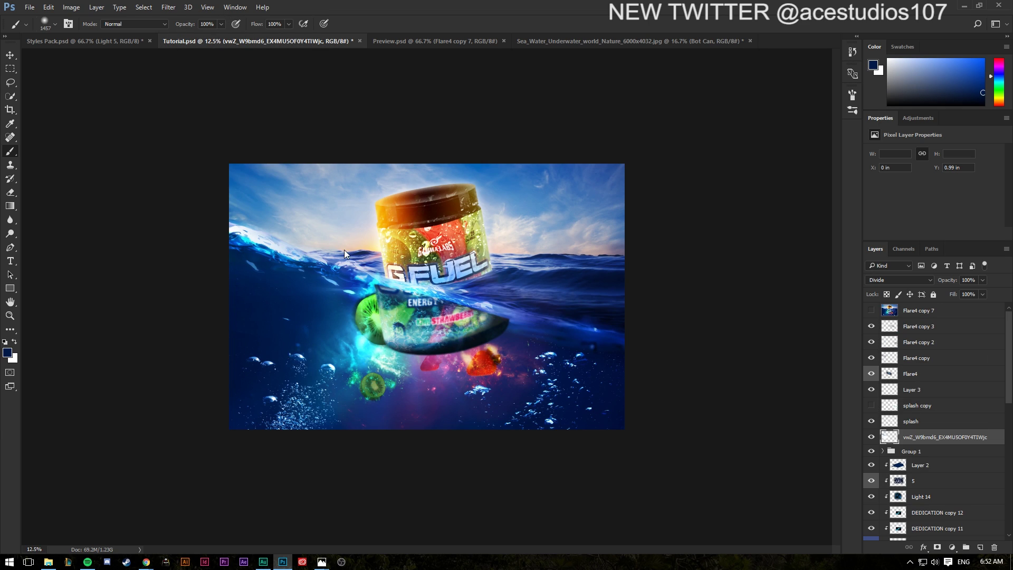
left_click(567, 39)
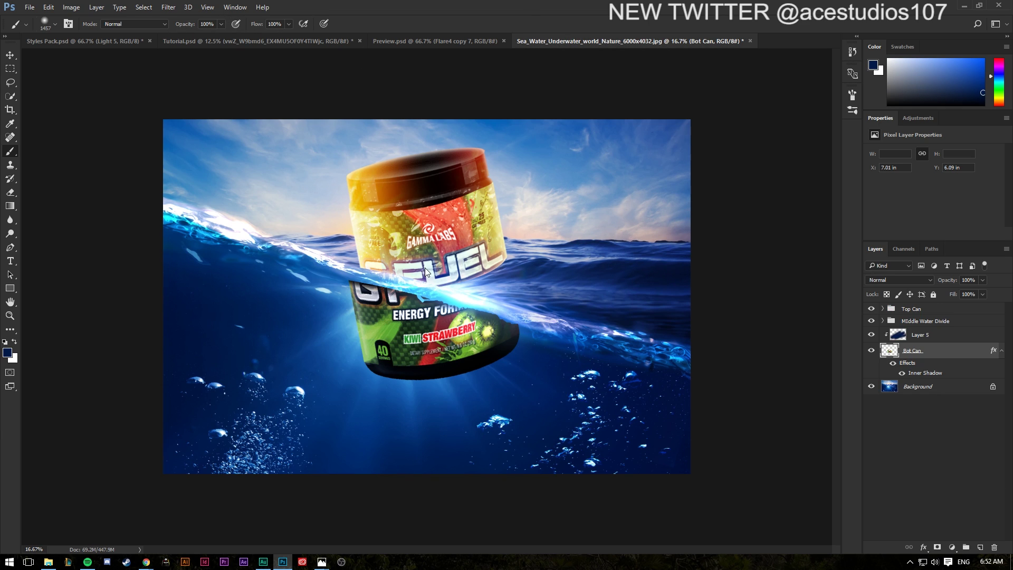
left_click(943, 337, "shift")
left_click(928, 352)
mouse_move(969, 291)
left_mouse_down()
mouse_move(961, 292)
mouse_move(973, 291)
left_mouse_up()
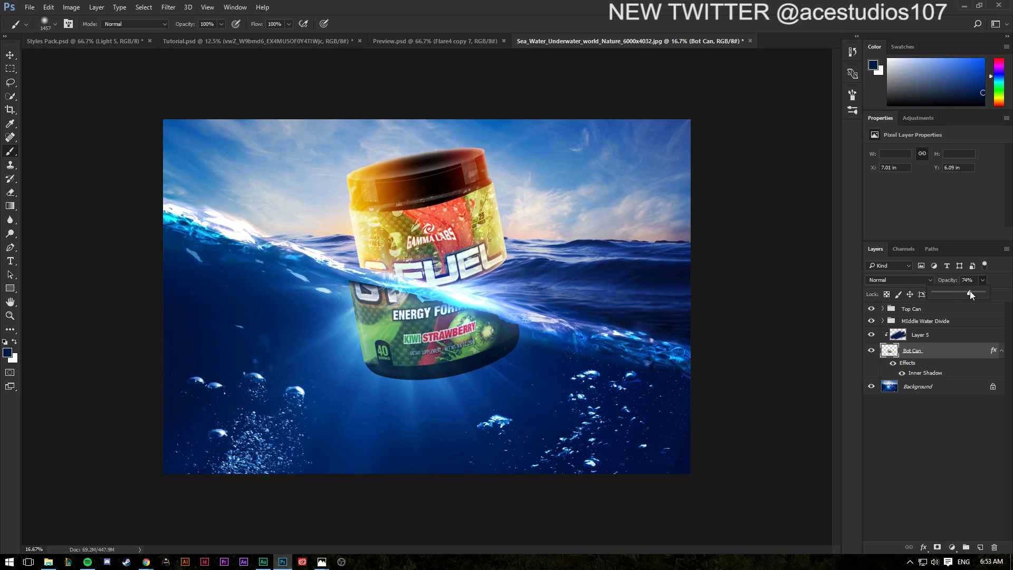
left_click(963, 350)
Step: Adjust the Bot Can layer's Hue/Saturation with hue +2 and lightness -4
key("ctrl+u")
mouse_move(650, 246)
left_mouse_down()
mouse_move(636, 246)
mouse_move(648, 247)
left_mouse_up()
mouse_move(657, 194)
left_mouse_down()
mouse_move(680, 193)
mouse_move(644, 194)
mouse_move(685, 196)
mouse_move(651, 196)
left_mouse_up()
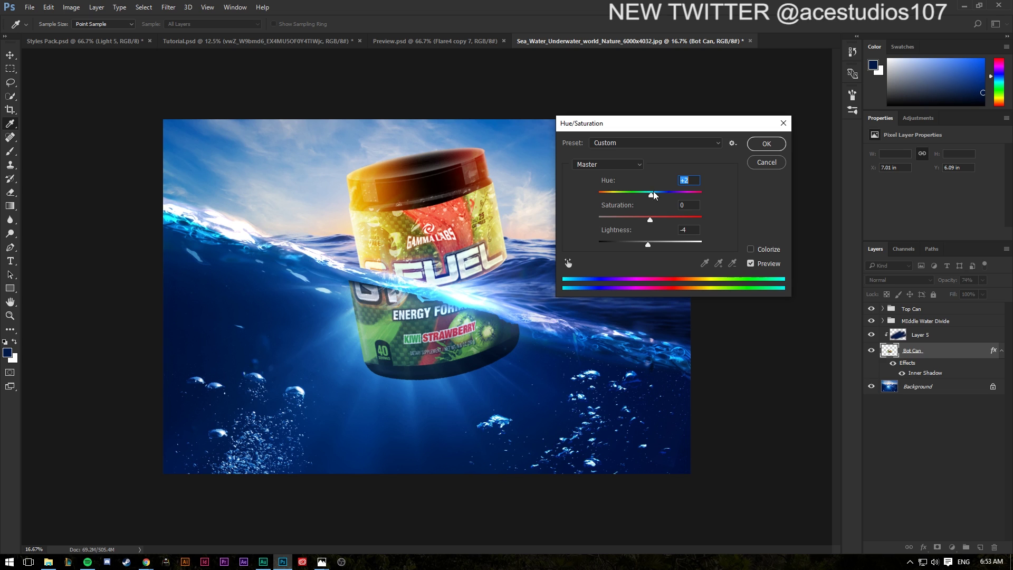
left_click(766, 144)
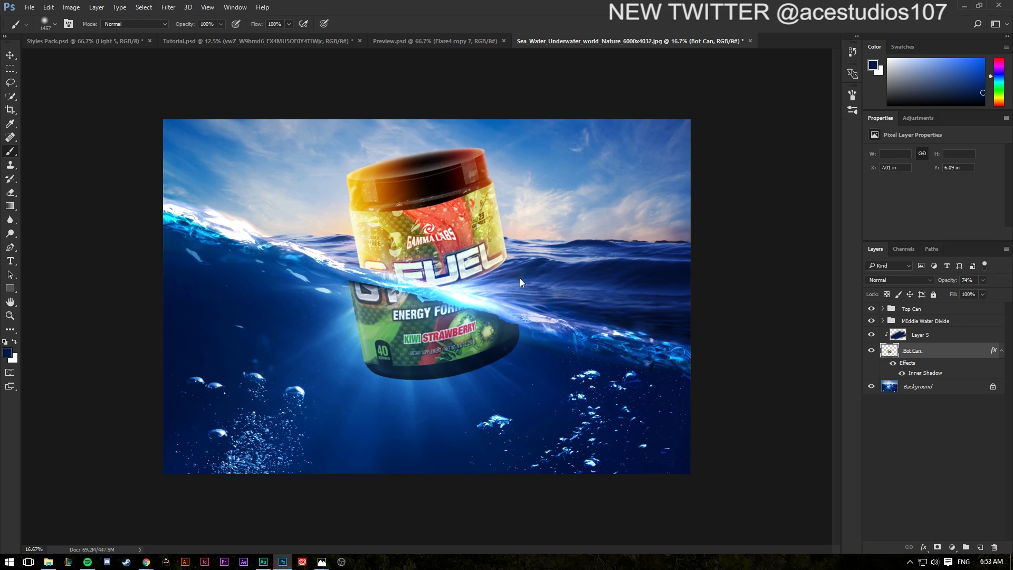
left_click(168, 7)
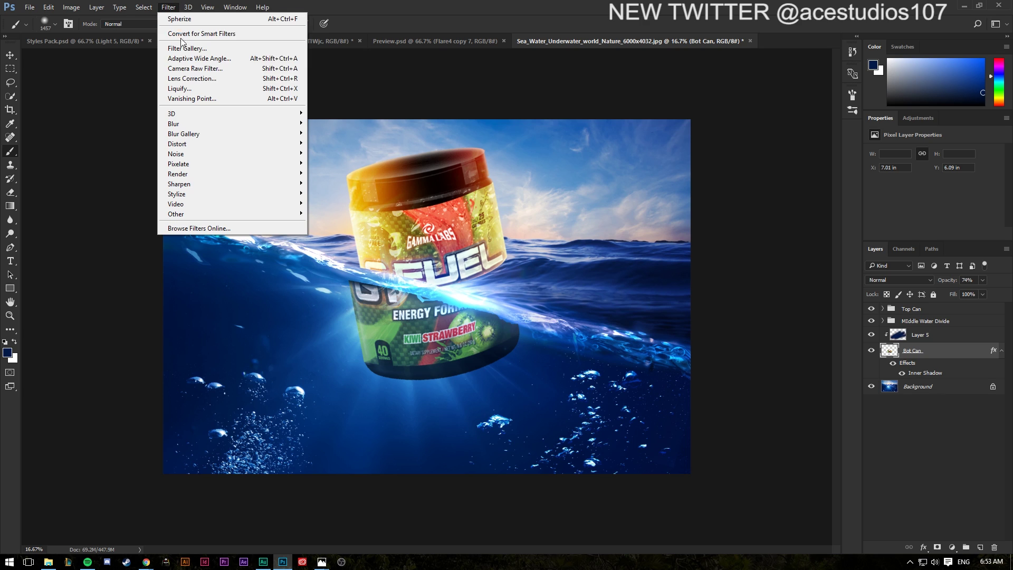
mouse_move(237, 123)
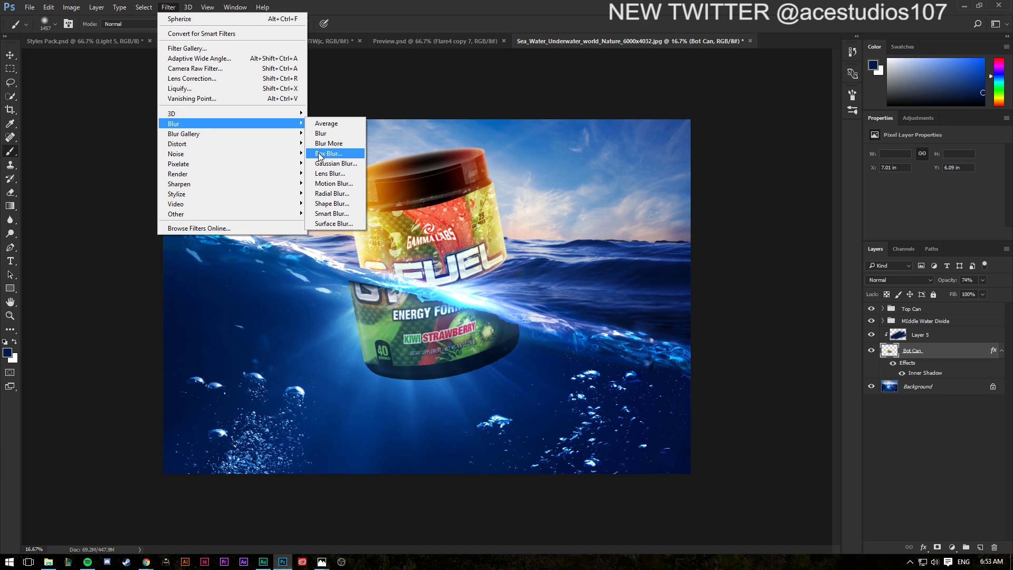
left_click(289, 4)
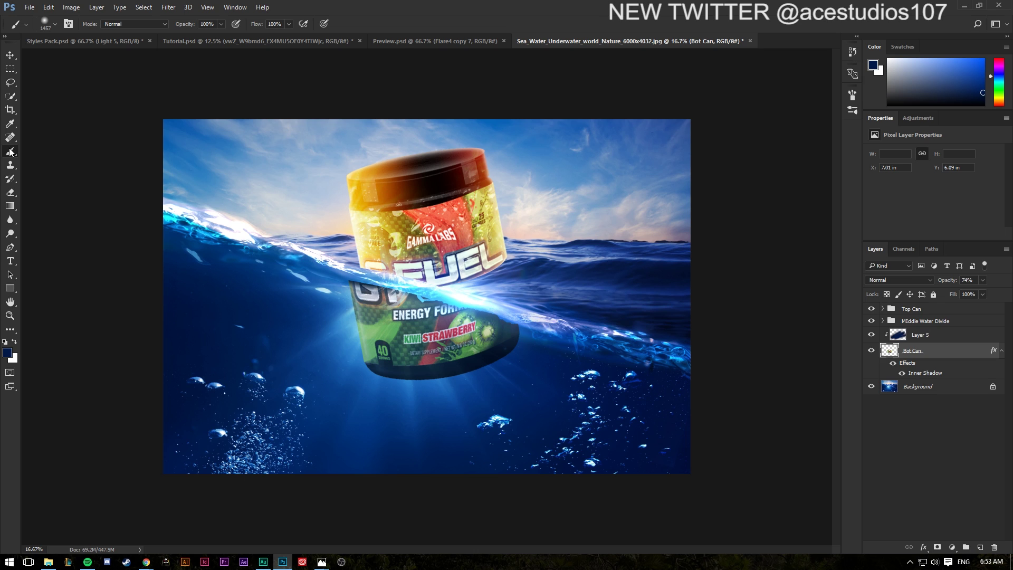
Step: Try a single stroke of the soft 2500 px Eraser on the Bot Can layer and undo it
left_click(11, 192)
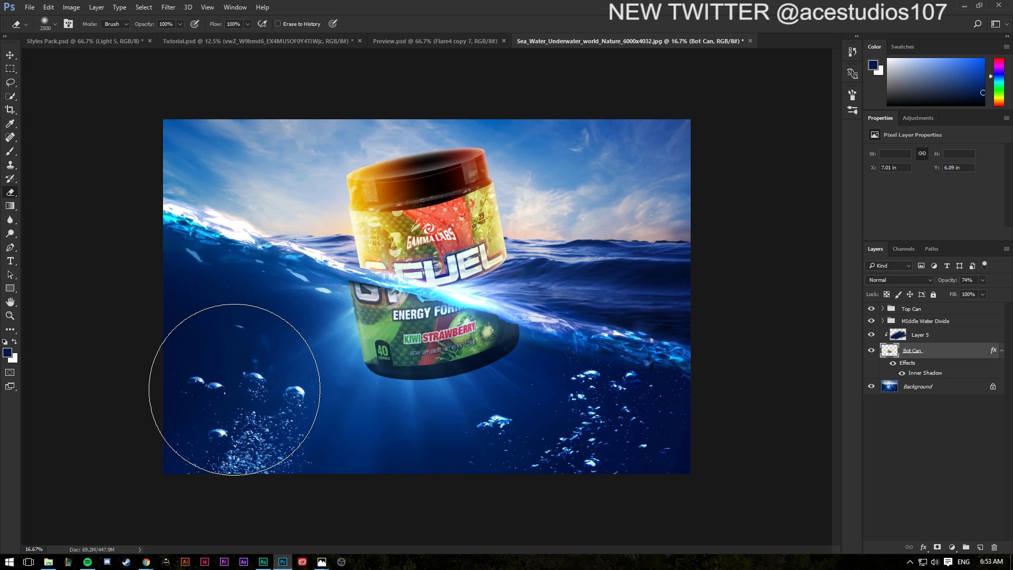
left_click(236, 388)
key("ctrl+z")
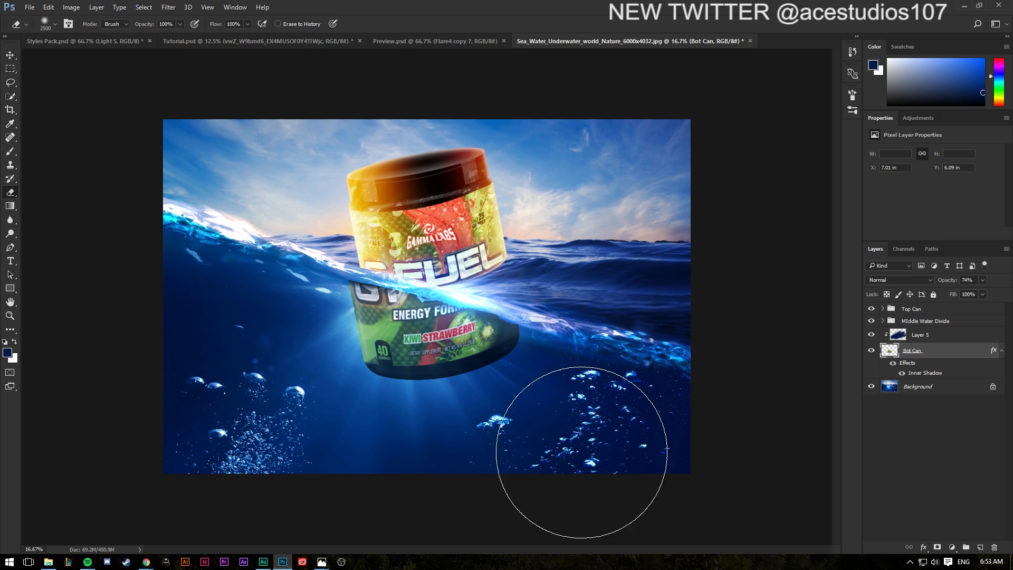
Step: Merge the clipped dark blue paint layer and Bot Can into a single layer
left_click(944, 335)
right_click(930, 334)
left_click(668, 3)
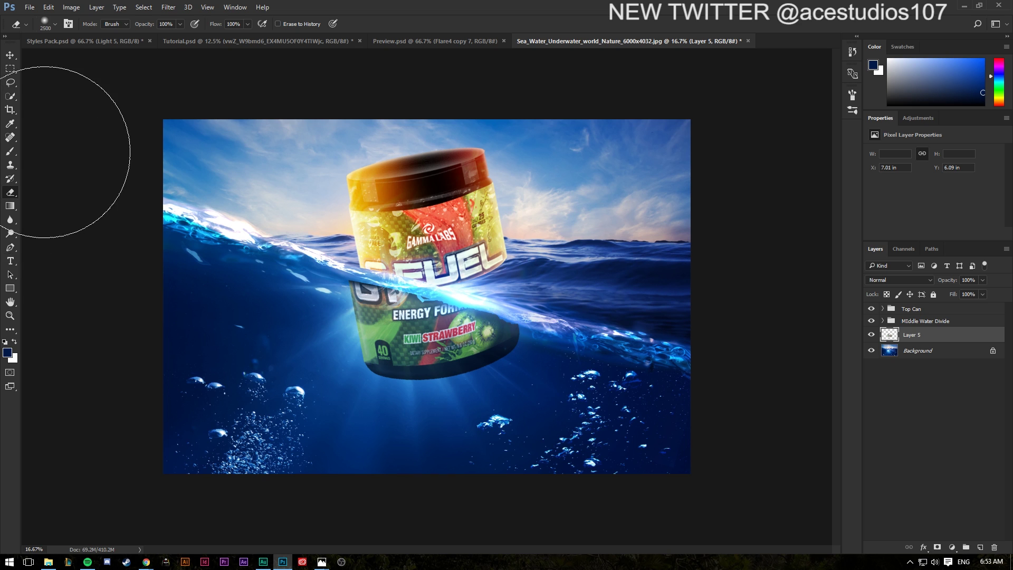
Step: Try softening the submerged can's edges with a soft 143 px Eraser and undo the erasing
left_click(54, 25)
left_click(71, 7)
left_click(378, 4)
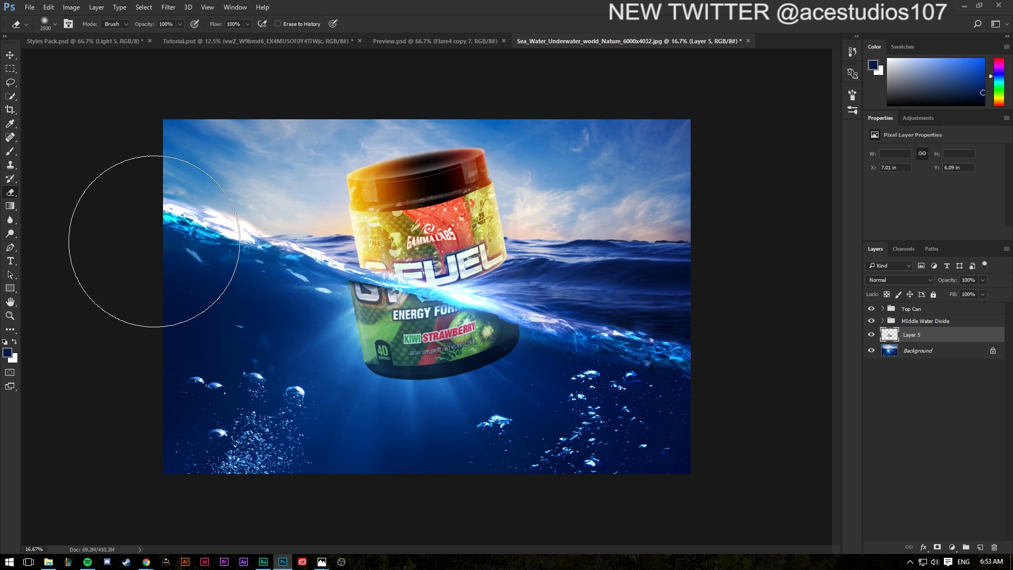
left_click(55, 24)
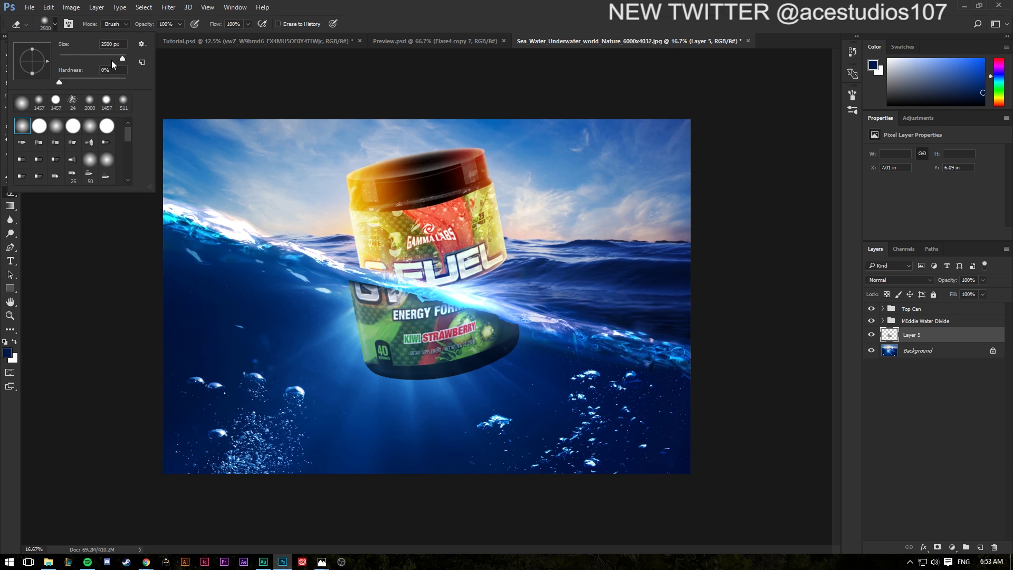
left_click_drag(103, 57, 100, 57)
left_click(490, 3)
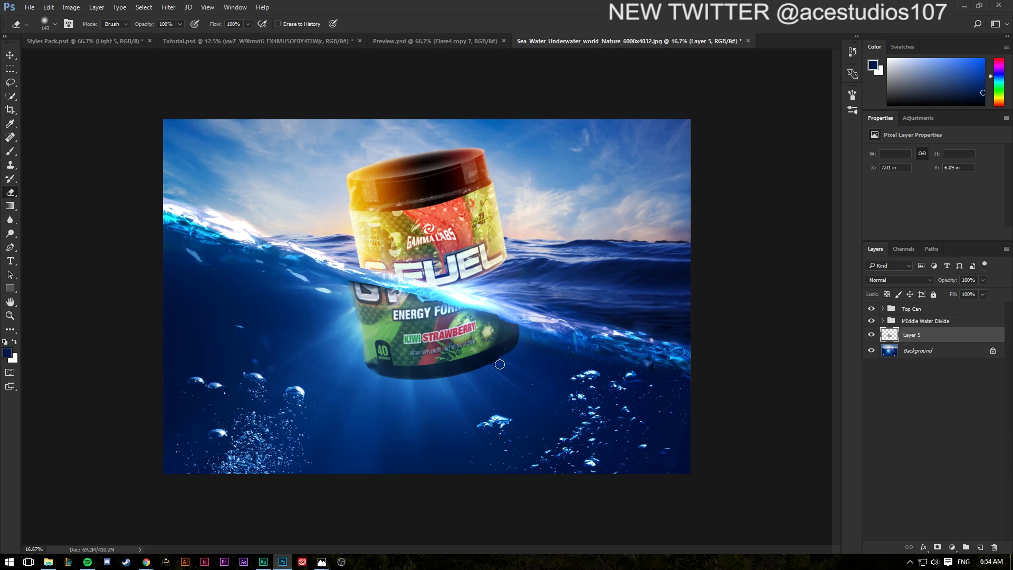
left_click_drag(485, 370, 436, 383)
key("ctrl+z")
Step: Soften the submerged can's left edge with a 202 px soft Eraser and undo the strokes along its right and bottom edges
left_click(55, 24)
left_click_drag(107, 58, 109, 58)
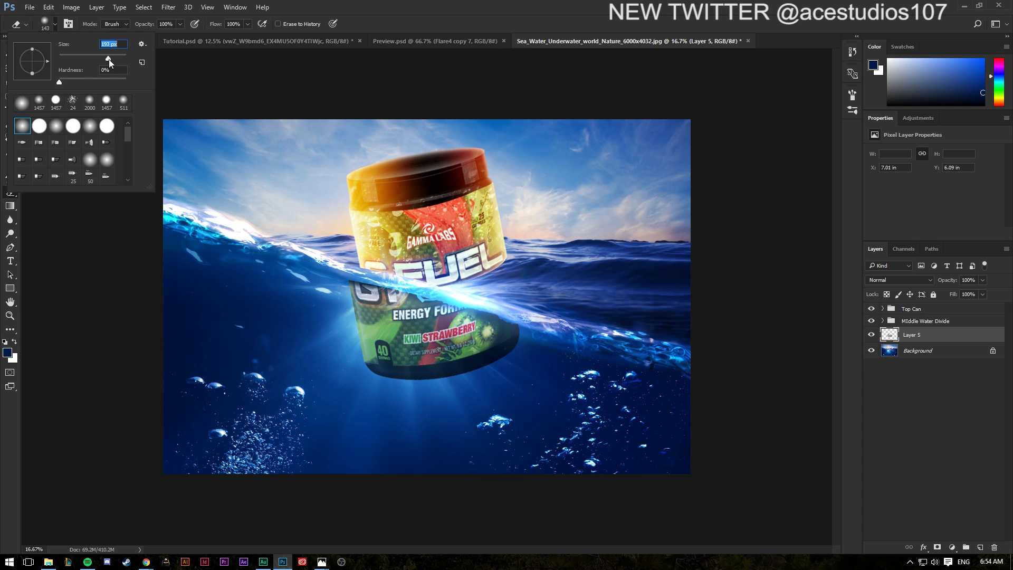
left_click(341, 292)
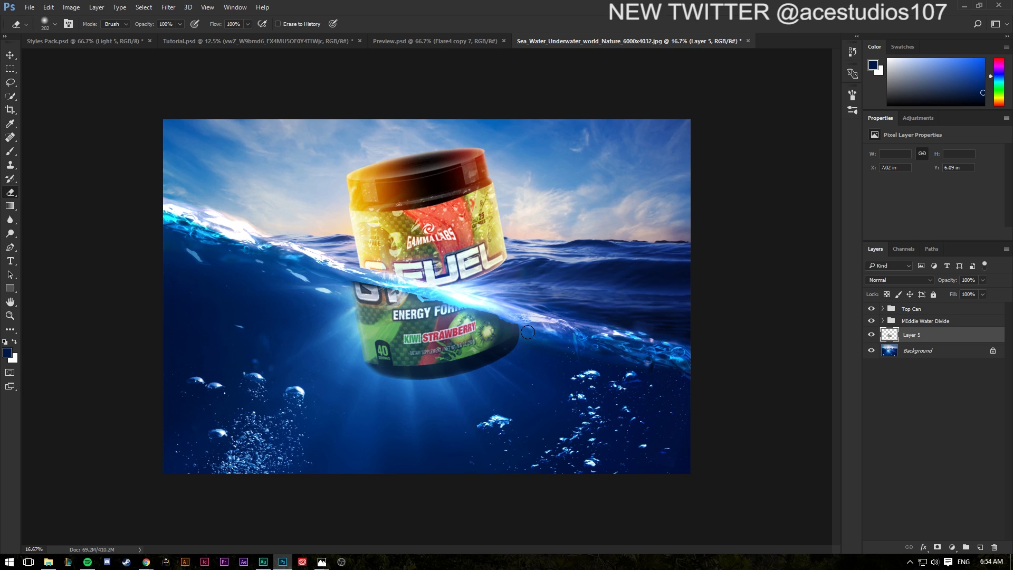
mouse_move(523, 348)
left_mouse_down()
mouse_move(523, 319)
mouse_move(523, 347)
left_mouse_up()
mouse_move(478, 372)
left_mouse_down()
mouse_move(445, 381)
mouse_move(454, 381)
left_mouse_up()
key("ctrl+z")
key("ctrl+alt+z")
key("ctrl+alt+z")
key("ctrl+alt+z")
Step: Apply a Box Blur with a 5-pixel radius to the merged submerged can layer
left_click(168, 7)
mouse_move(165, 127)
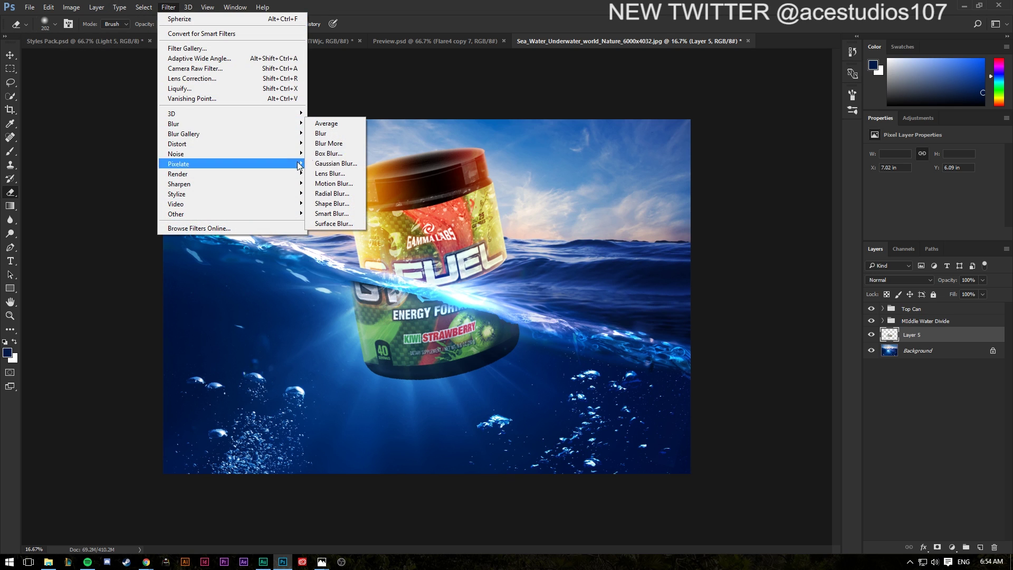
left_click(322, 154)
left_click_drag(620, 293, 621, 291)
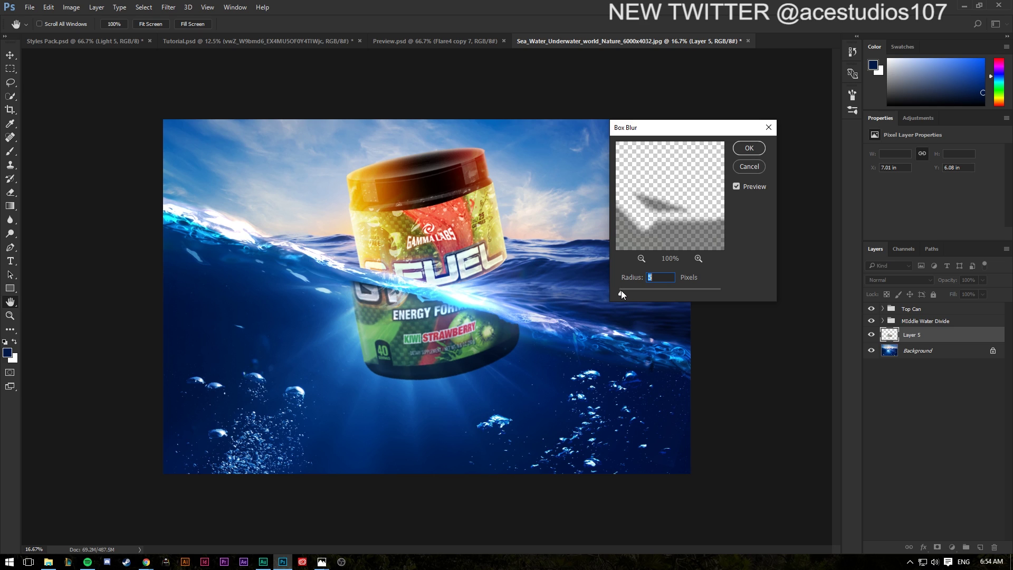
left_click_drag(621, 291, 620, 290)
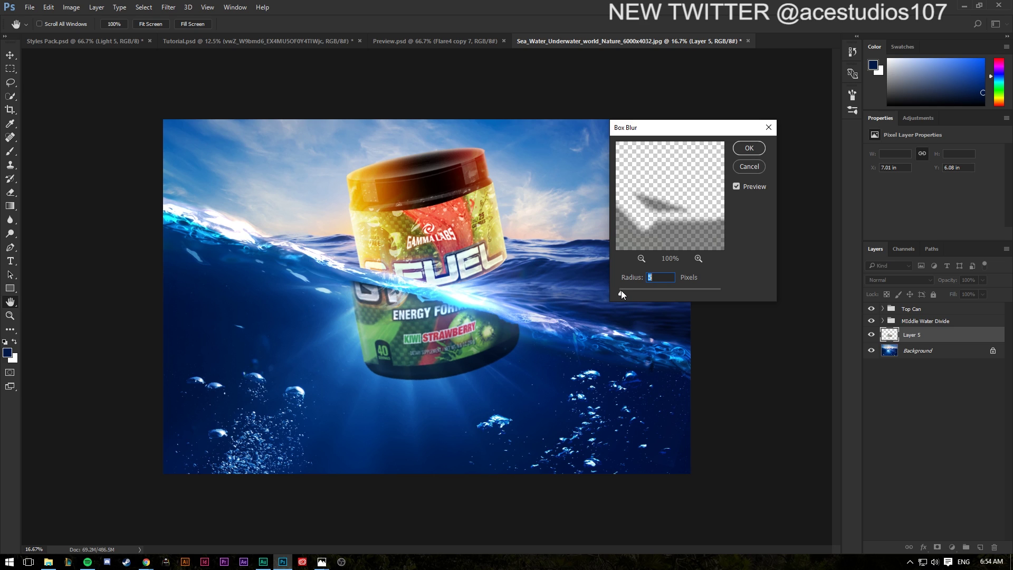
left_click(749, 148)
key("e")
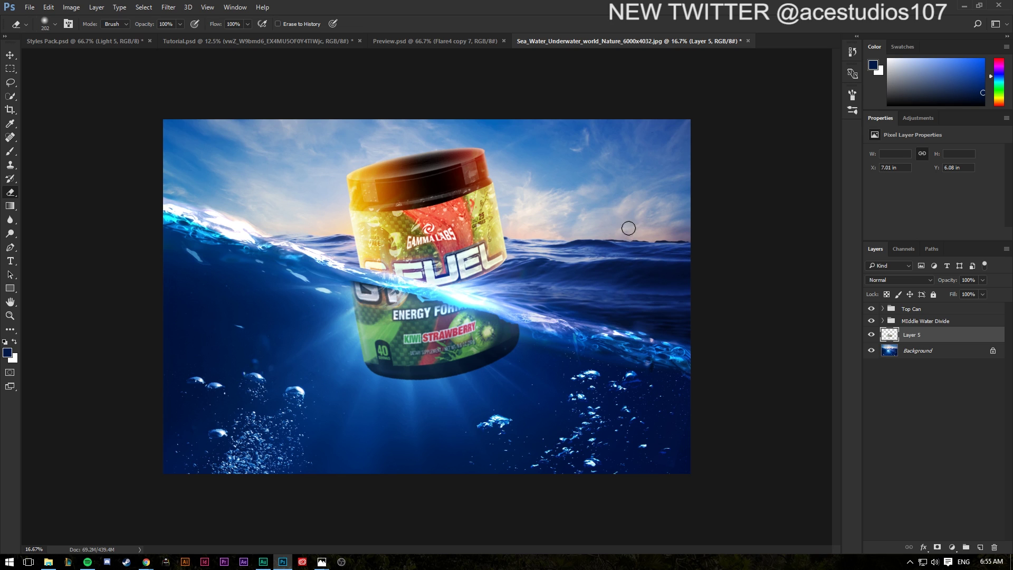
Step: Examine the submerged can in the finished Tutorial.psd composite against the current ocean scene
left_click(213, 41)
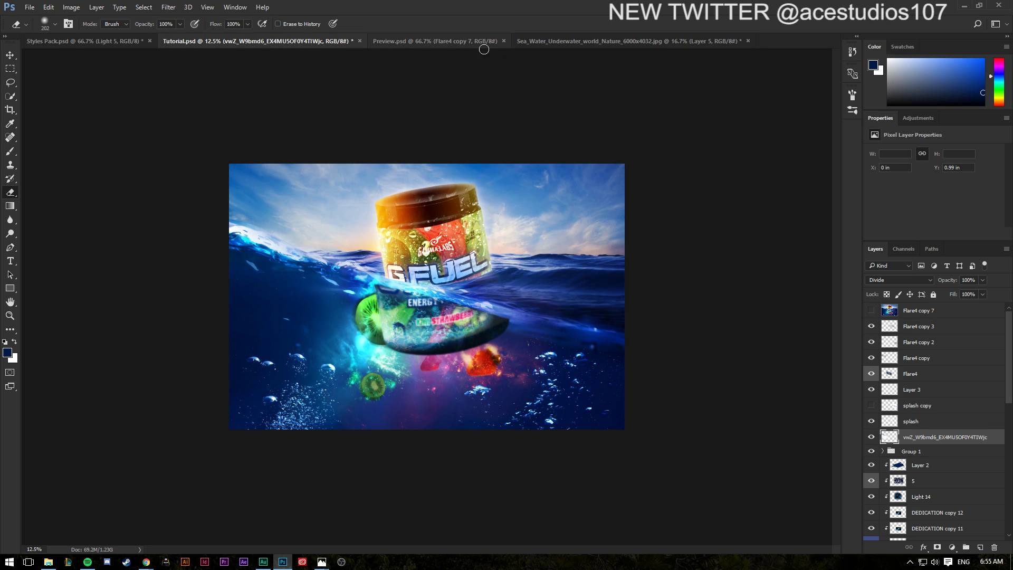
left_click(600, 42)
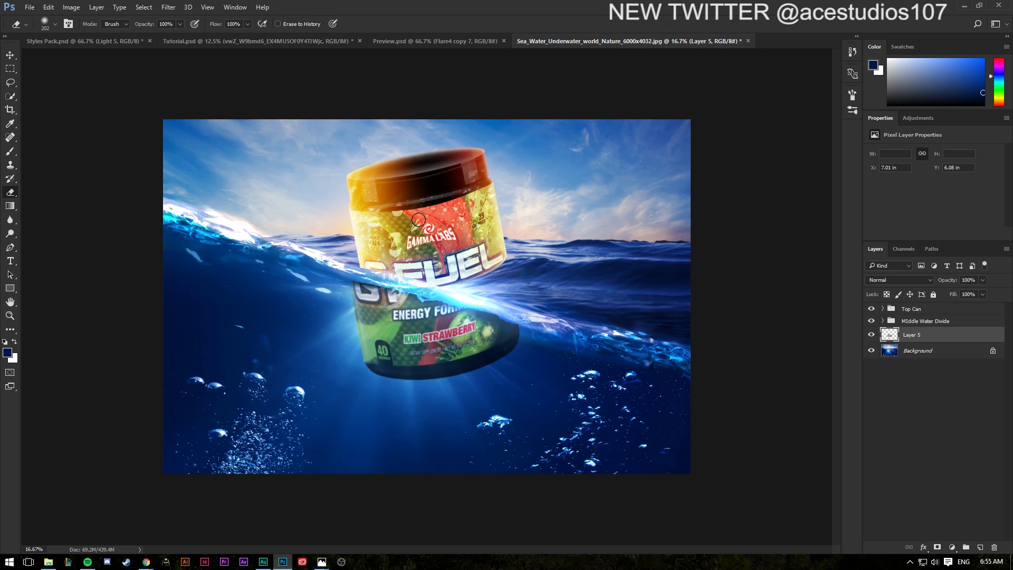
key("v")
left_click(255, 42)
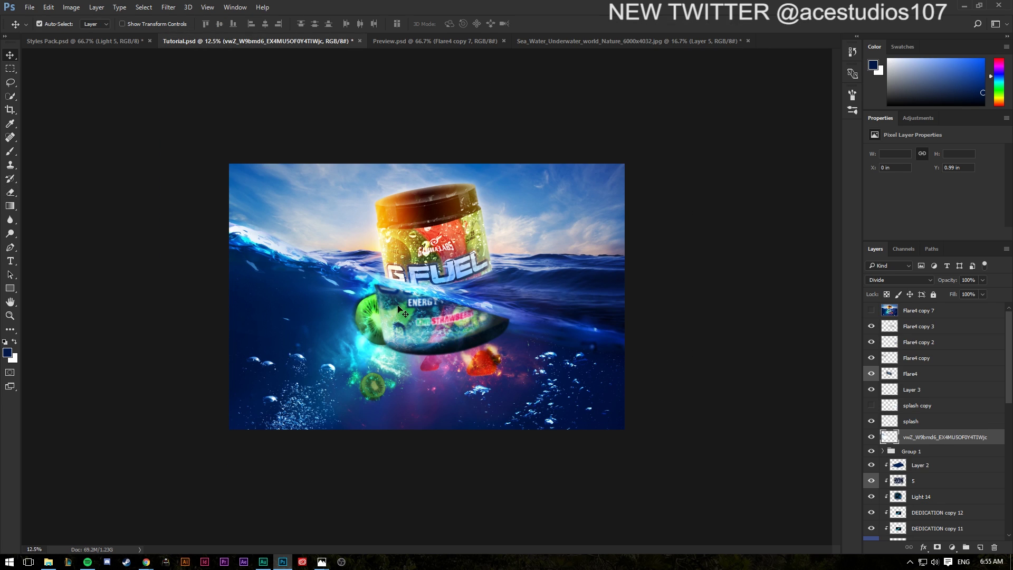
left_click(597, 48)
left_click(597, 41)
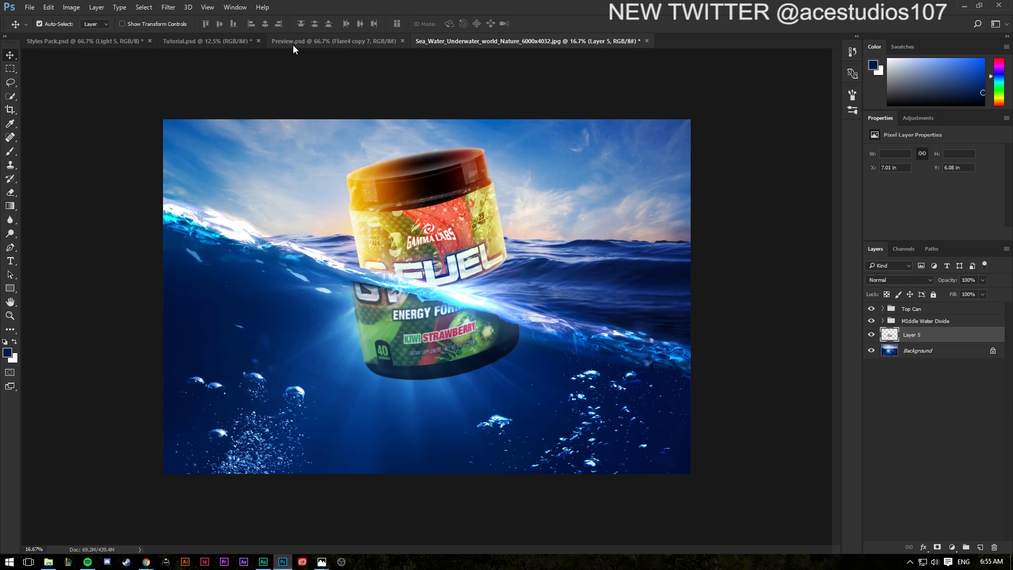
Step: Switch to Styles Pack.psd and browse its layers, toggling Layer 22's visibility to check what it covers
left_click(30, 7)
left_click(29, 8)
left_click(45, 41)
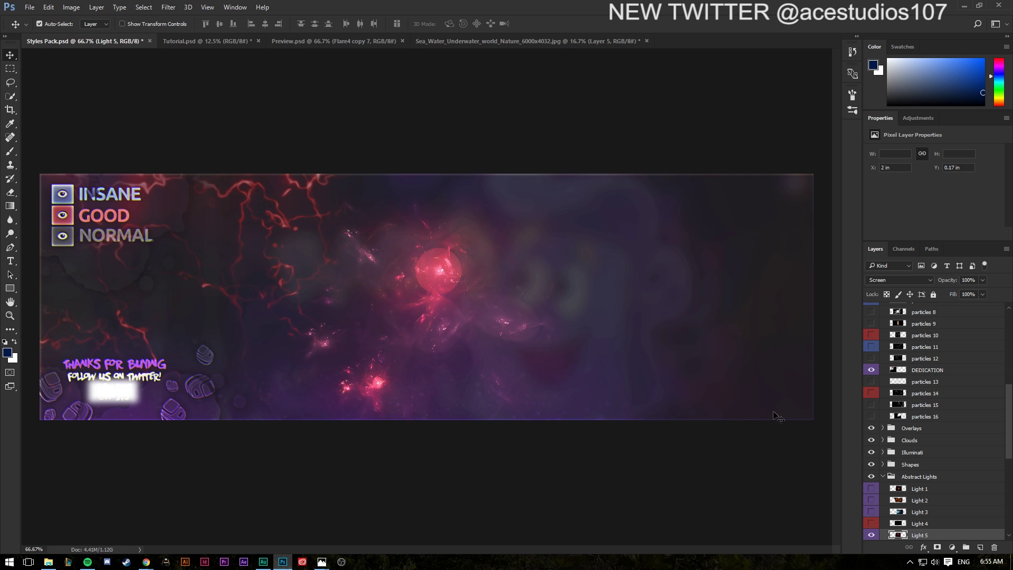
scroll(924, 412, "down", 3)
scroll(924, 412, "down", 4)
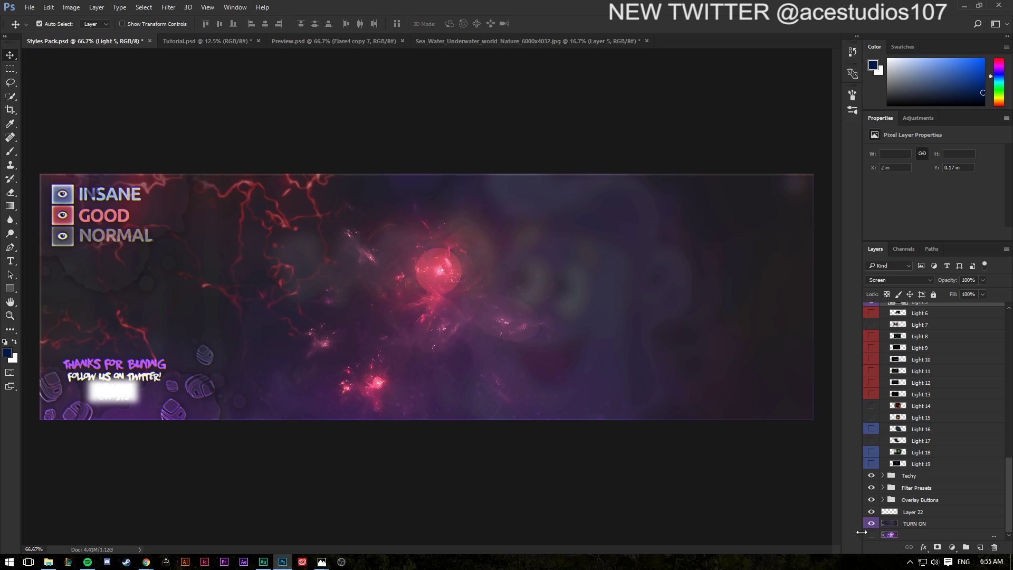
left_click(871, 511)
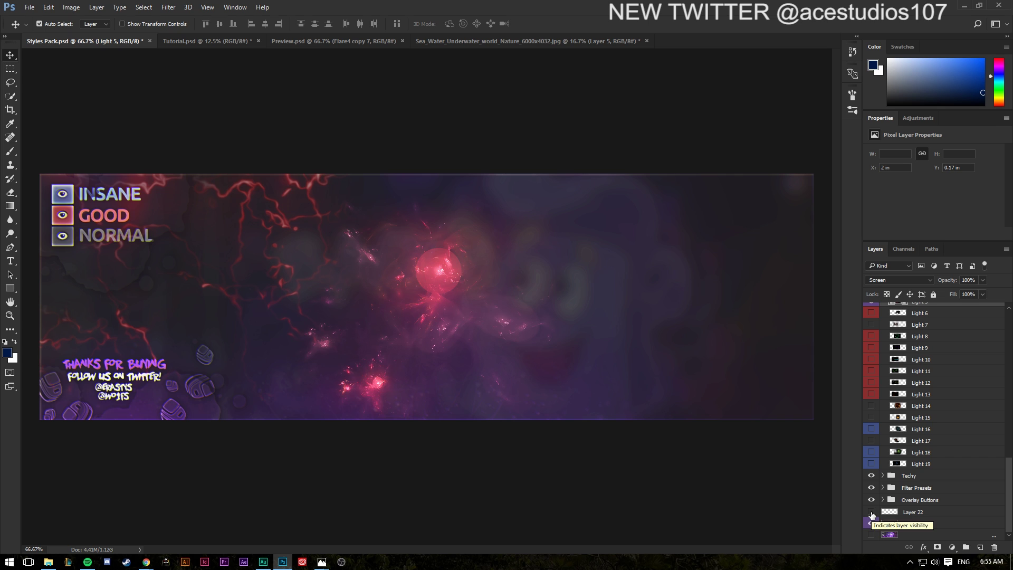
scroll(896, 385, "up", 5)
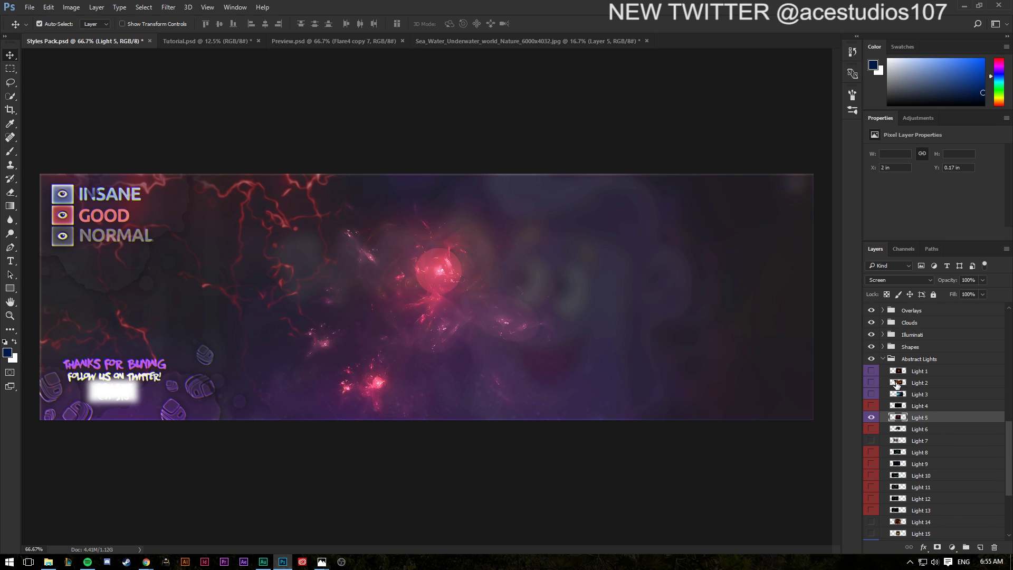
Step: Preview Light 2 and Light 3 in the Abstract Lights group, leave both hidden, and hide Light 5
left_click(870, 394)
left_click(870, 382)
left_click(870, 394)
left_click(870, 394)
left_click(871, 383)
left_click(873, 397)
left_click(871, 395)
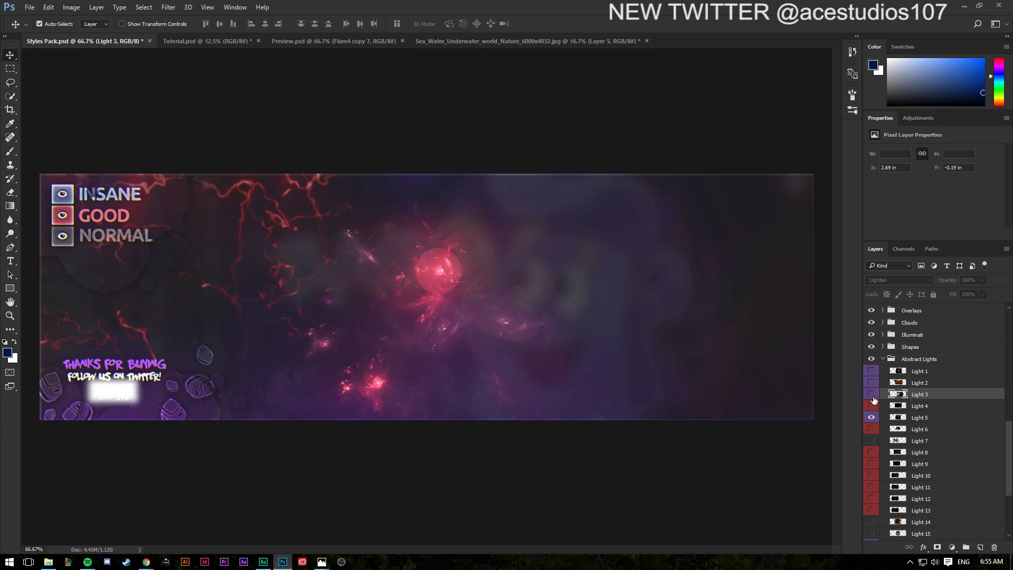
left_click(871, 417)
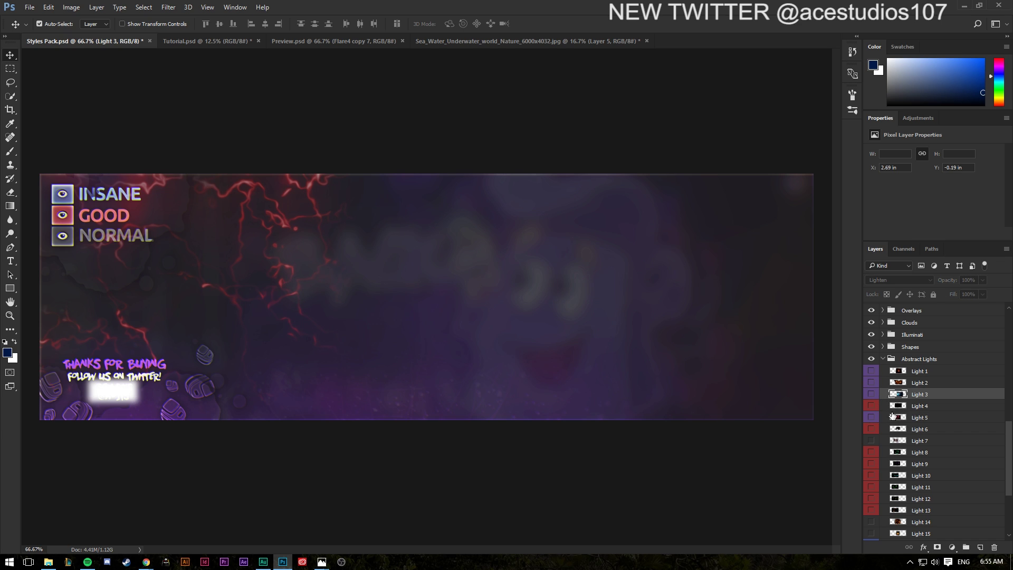
Step: Browse the particle and Abstract Lights layers of Styles Pack.psd and make Light 5 visible
left_click(935, 416)
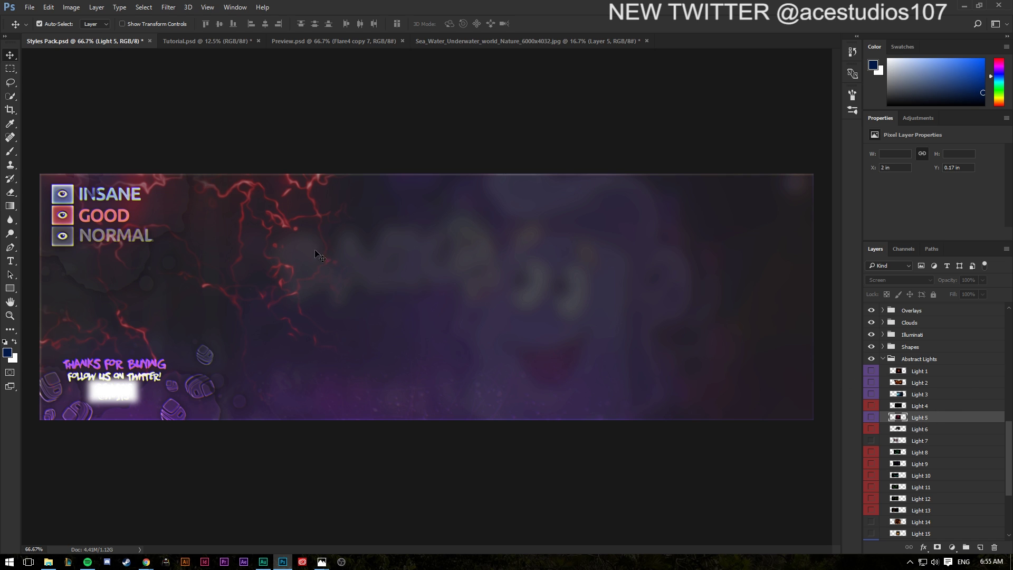
scroll(882, 428, "up", 3)
left_click(871, 358)
scroll(891, 372, "up", 5)
scroll(895, 377, "down", 6)
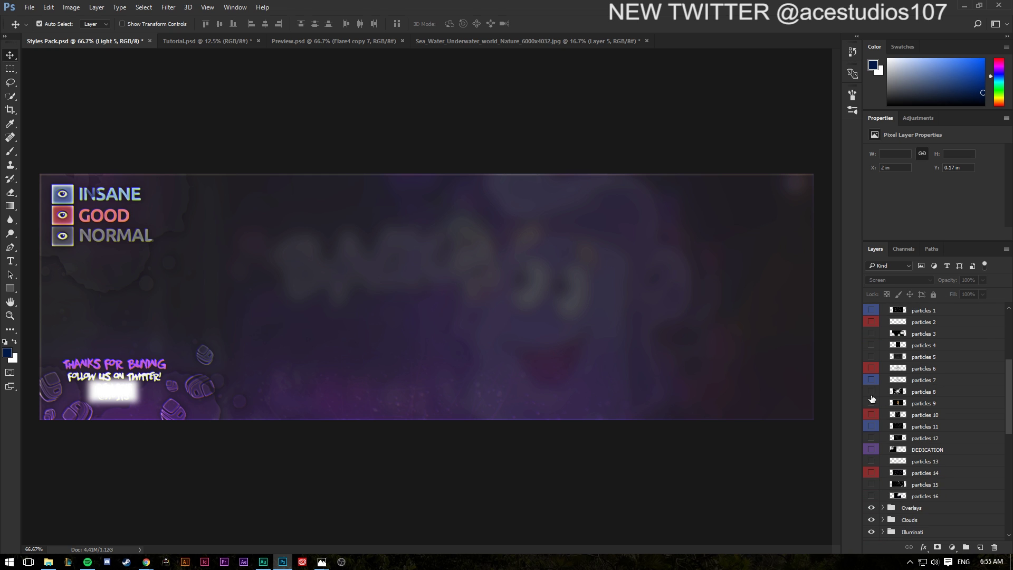
left_click(871, 487)
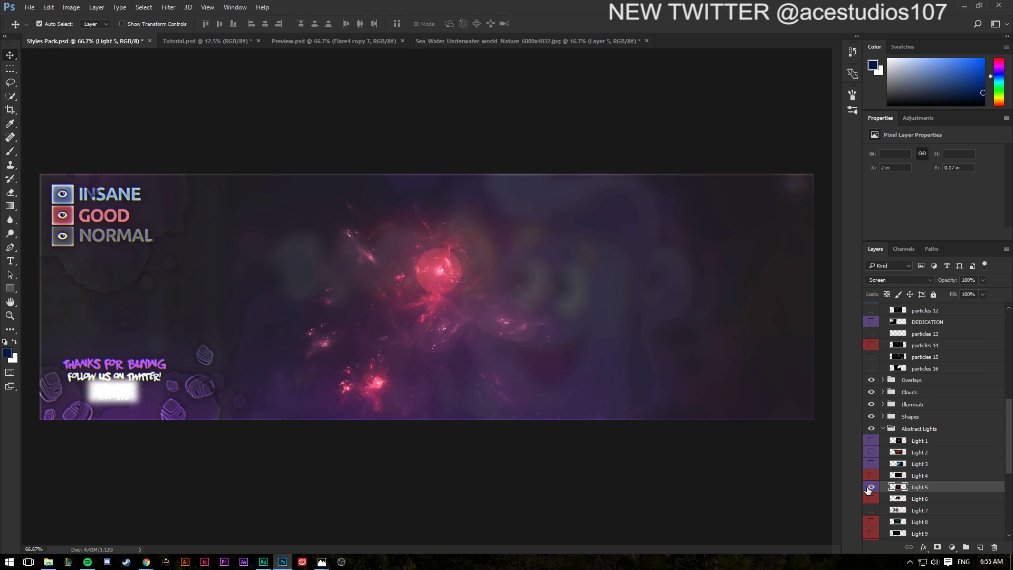
Step: Try Light 5 in the ocean scene, scaled up to about 328% and placed over the underwater part of the can
left_click_drag(534, 317, 359, 375)
key("ctrl+t")
left_click_drag(368, 339, 470, 256)
left_click_drag(370, 369, 410, 362)
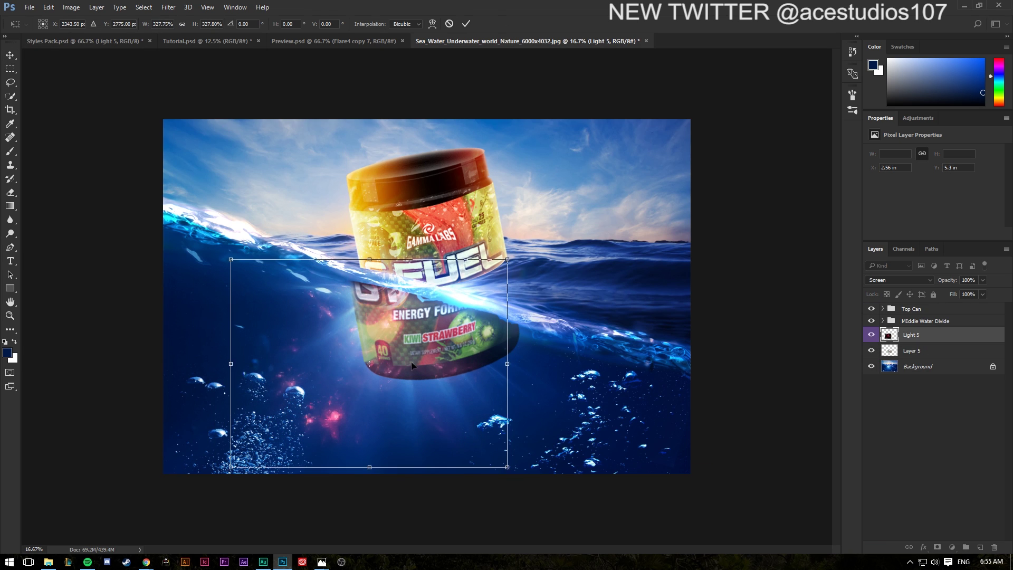
key("Return")
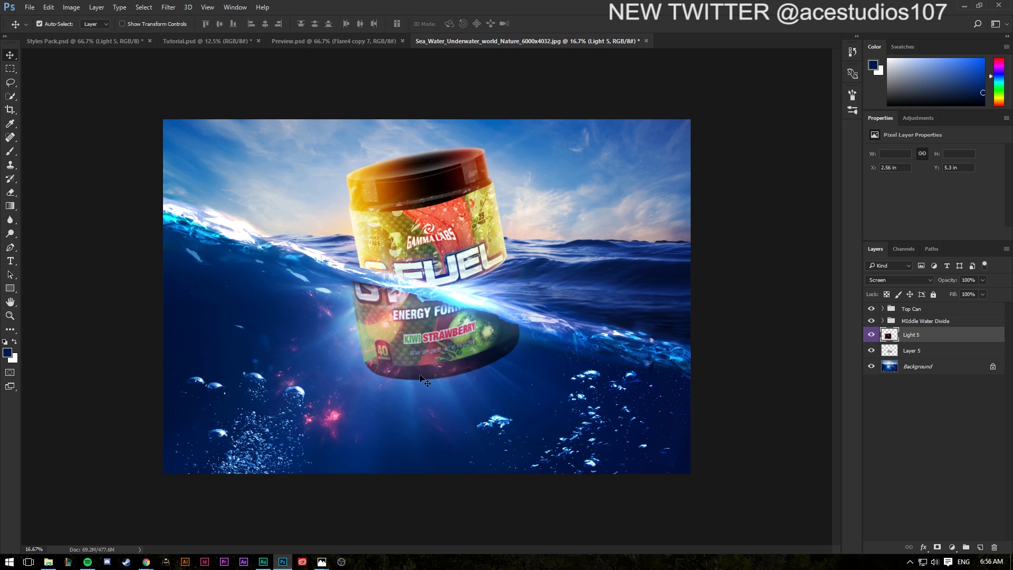
Step: Duplicate the Light 5 layer twice to test a stronger glow, and delete all three light layers
key("ctrl+j")
key("ctrl+j")
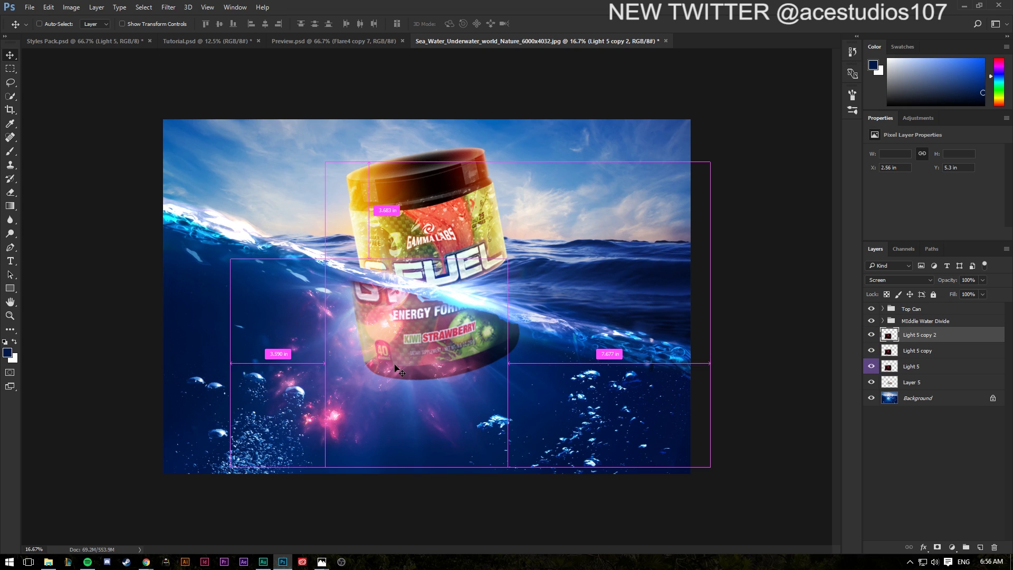
key("Delete")
key("Delete")
key("Delete")
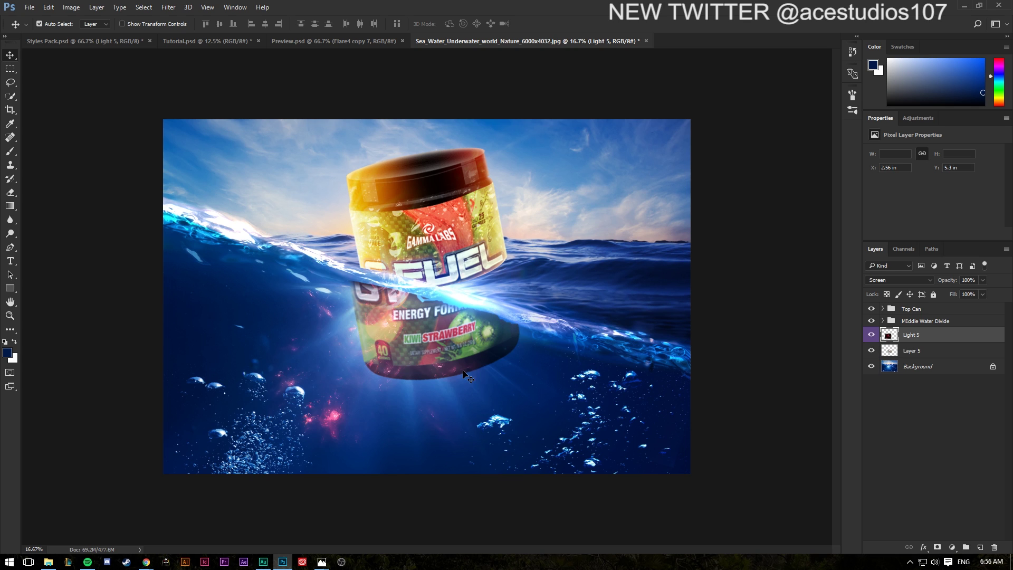
Step: Check the Preview.psd and Tutorial.psd composites, and show and select the DEDICATION layer in Styles Pack.psd
left_click(308, 41)
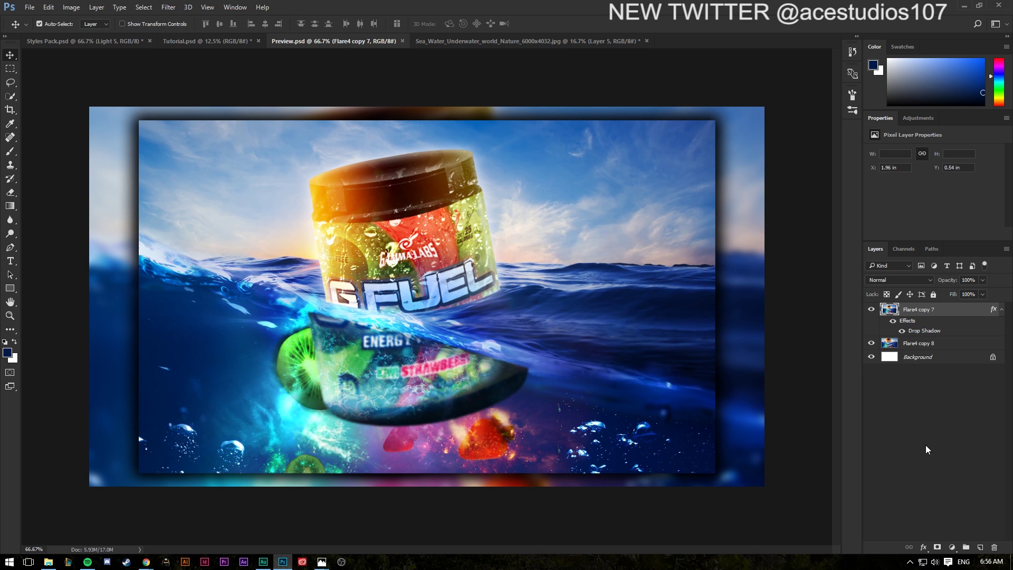
left_click(208, 41)
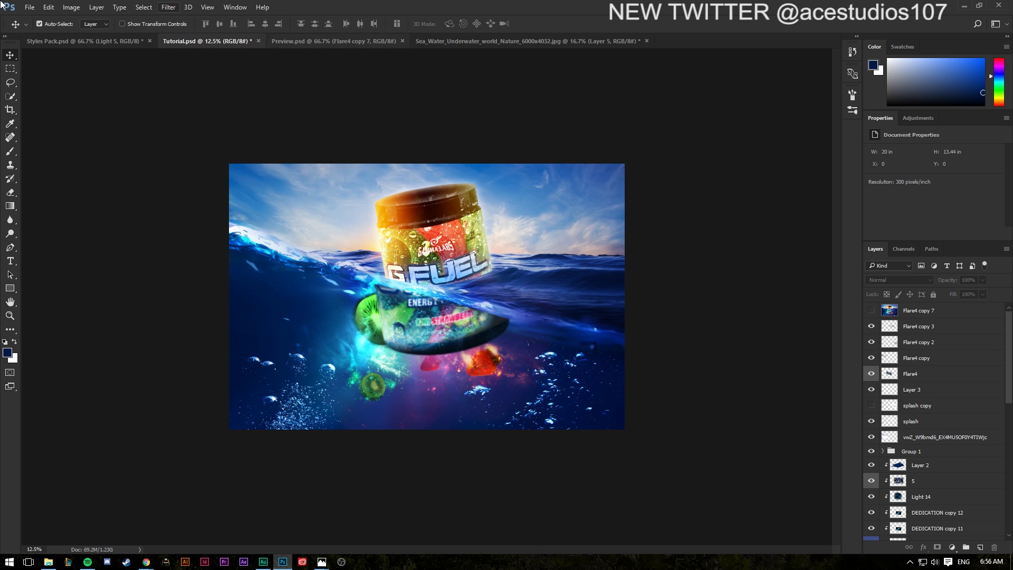
left_click(56, 41)
left_click(871, 439)
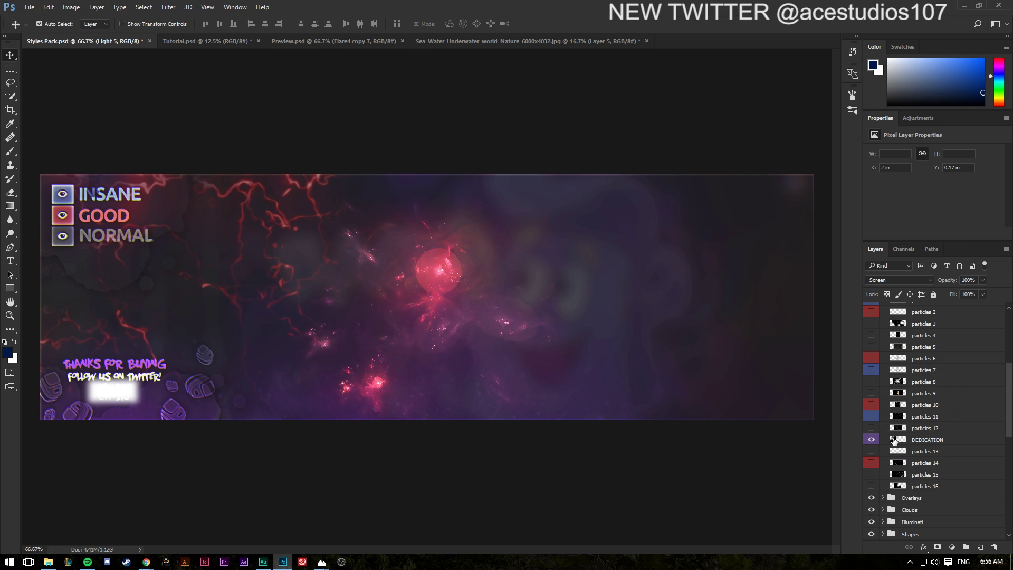
left_click(922, 439)
Step: Copy the DEDICATION layer into the ocean scene and resize it to cover the submerged part of the can
left_click_drag(263, 204, 499, 319)
key("ctrl+t")
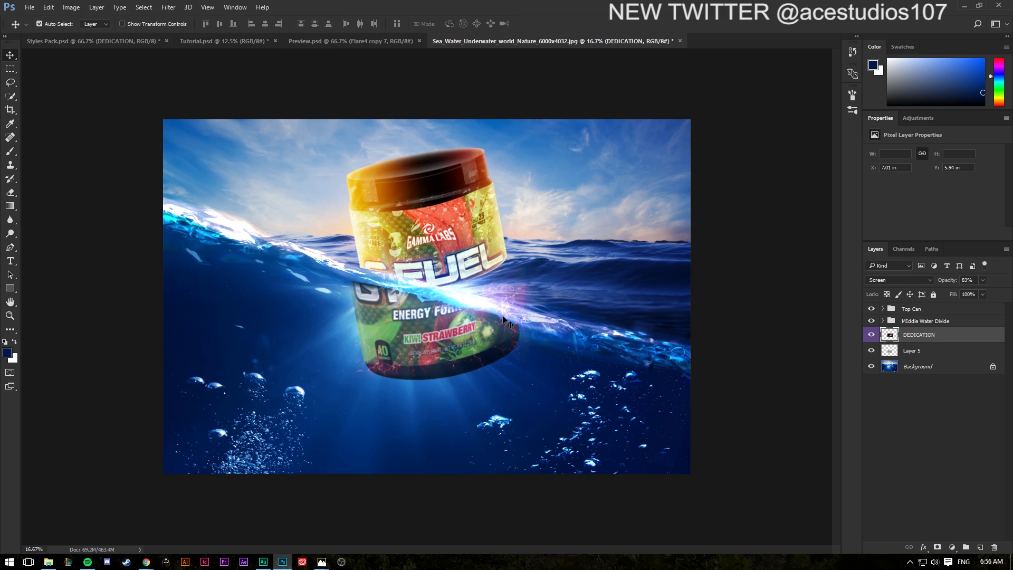
left_click_drag(532, 262, 200, 502)
key("Return")
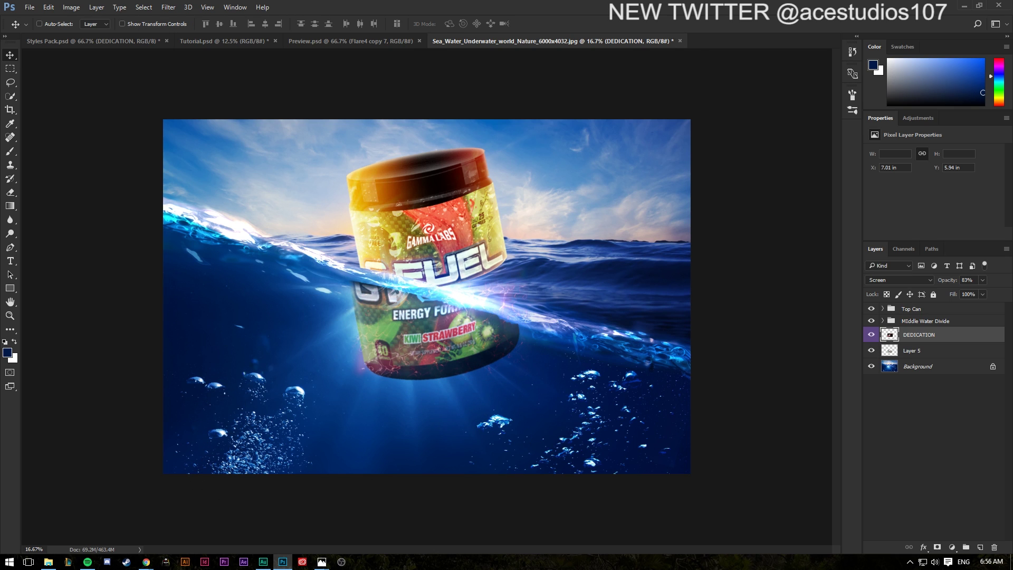
Step: Duplicate the DEDICATION layer four times and merge all five lightning layers into one
key("ctrl+j")
key("ctrl+j")
key("ctrl+j")
key("ctrl+j")
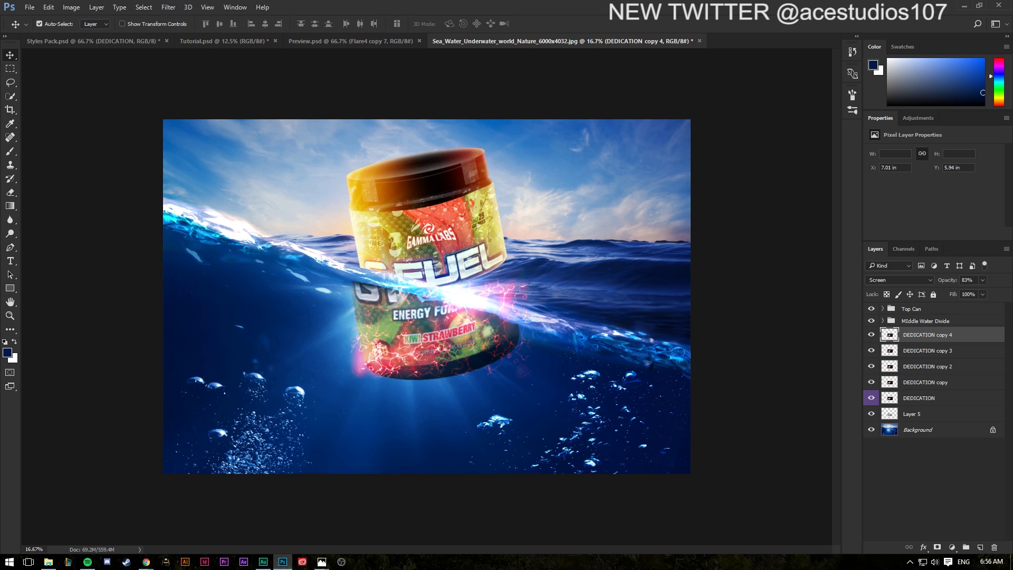
left_click(944, 397, "shift")
key("ctrl+e")
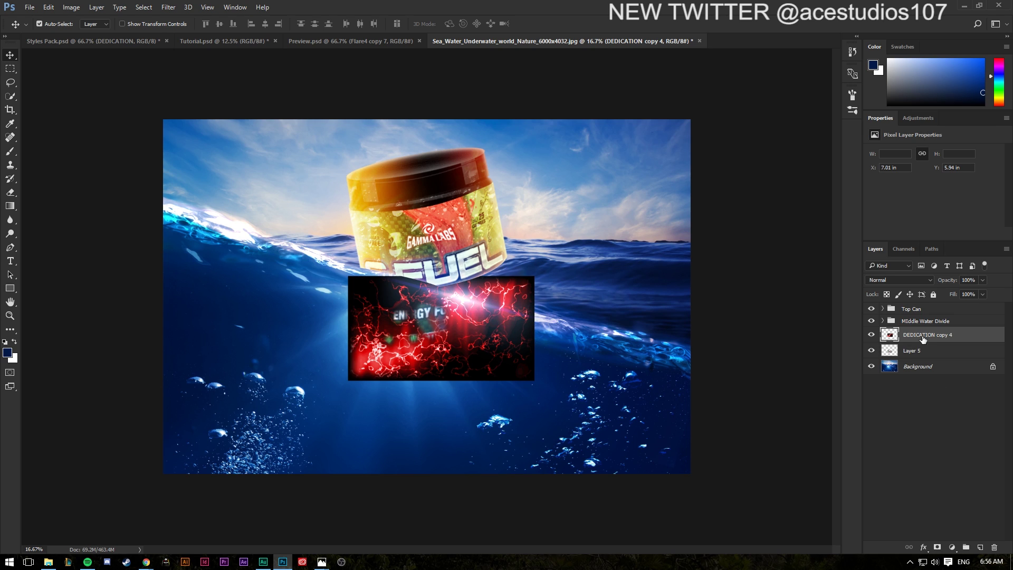
Step: Set the merged DEDICATION copy 4 layer to Screen blending and clip it to Layer 5
left_click(886, 281)
left_click(876, 351)
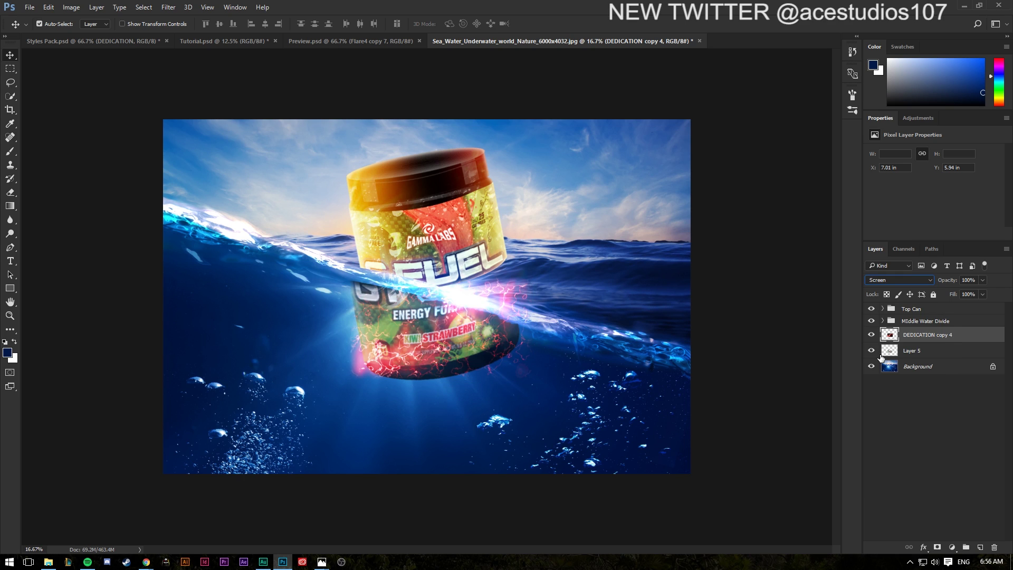
right_click(925, 334)
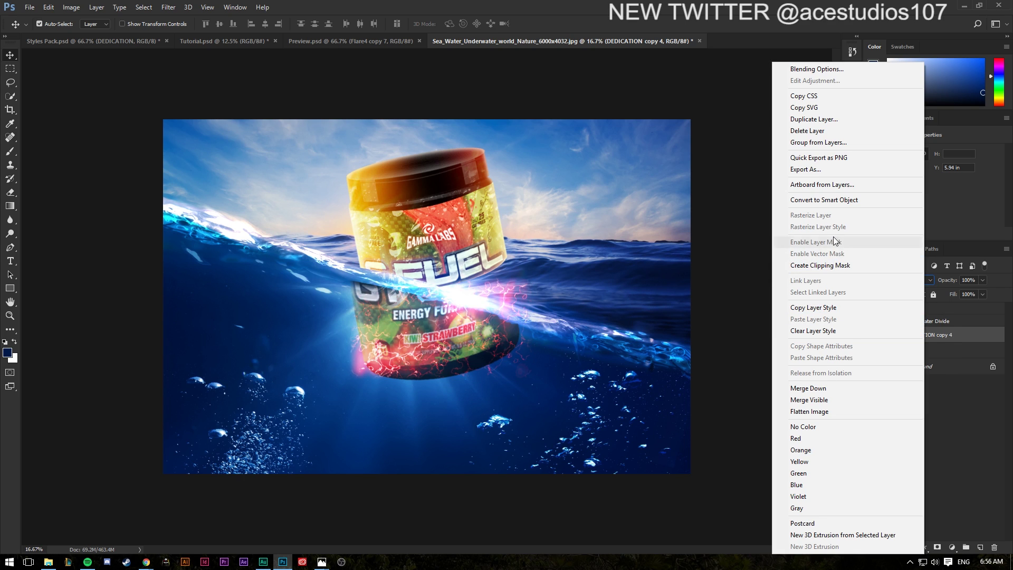
left_click(802, 268)
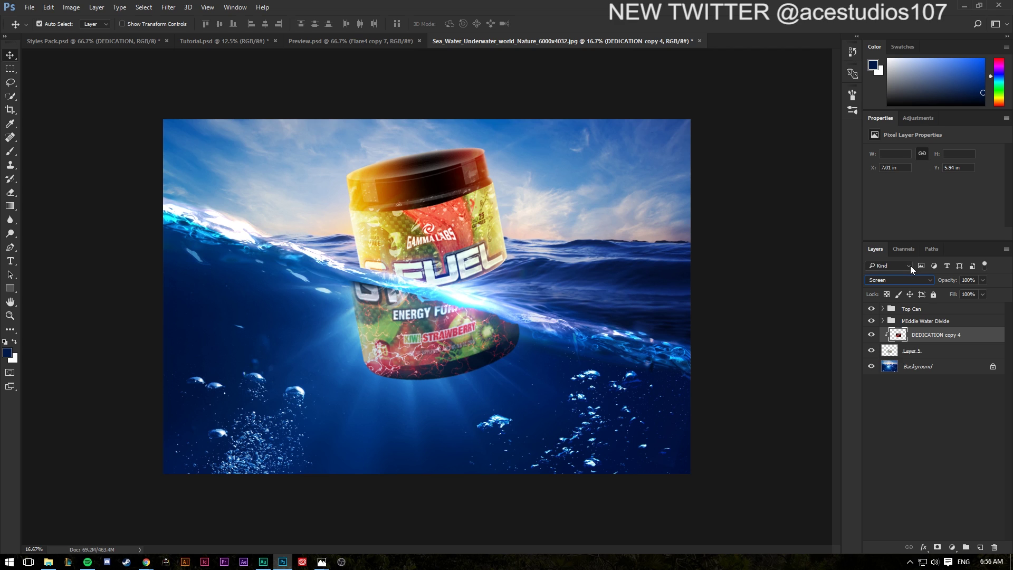
Step: Recolor the lightning texture with Hue/Saturation, using hue -147, saturation +63 and lightness -17
key("ctrl+u")
left_click_drag(650, 195, 605, 201)
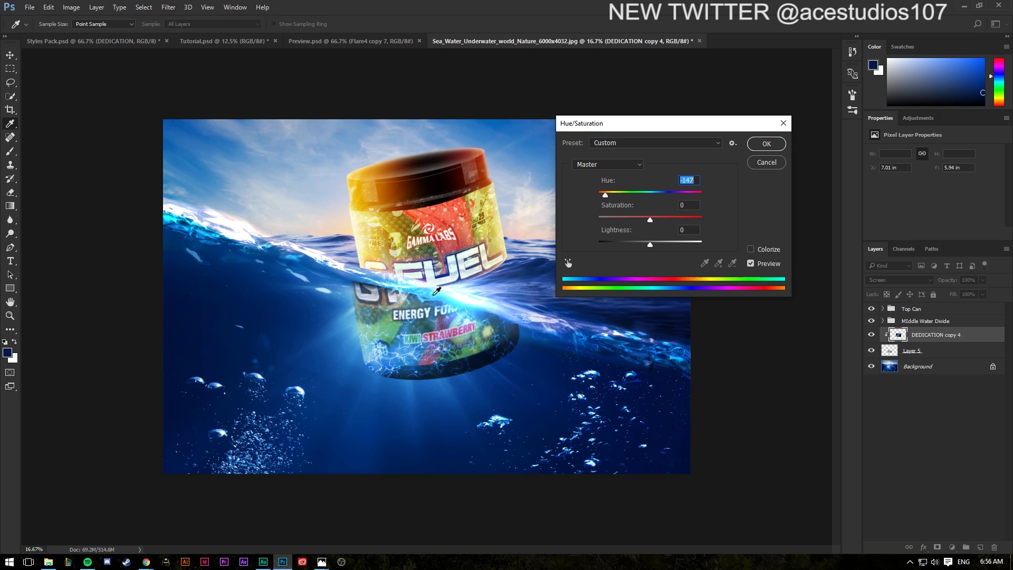
left_click_drag(650, 219, 681, 225)
mouse_move(648, 247)
left_mouse_down()
mouse_move(625, 246)
mouse_move(705, 244)
mouse_move(642, 245)
left_mouse_up()
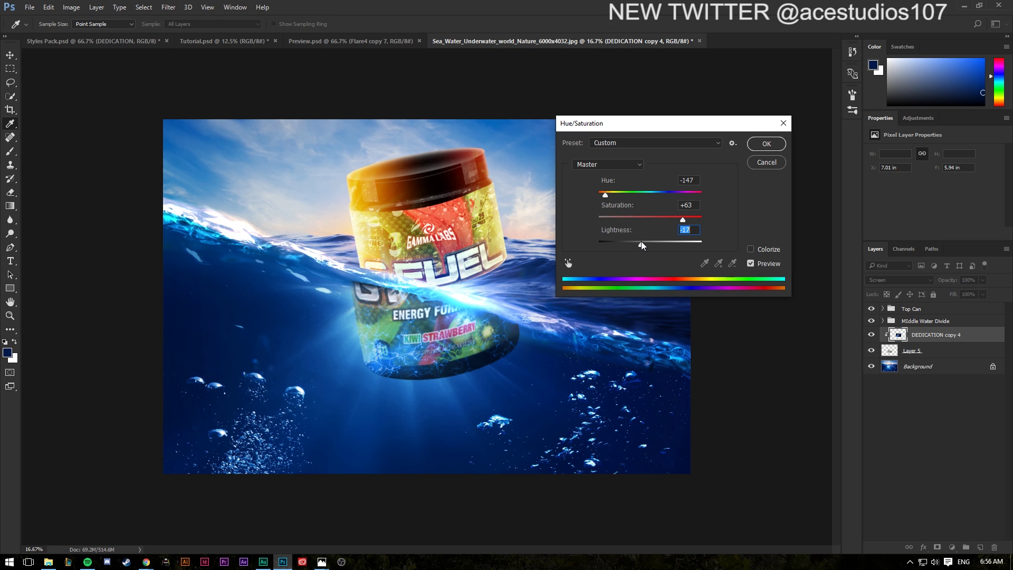
left_click(755, 147)
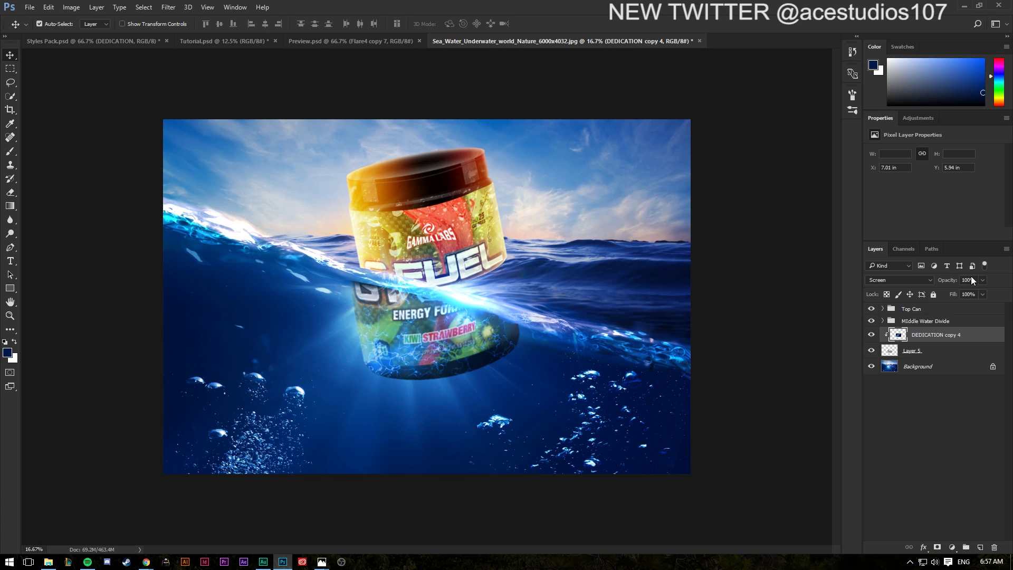
Step: Erase parts of the blue lightning texture on the submerged can with a soft 1457-pixel eraser at 0% hardness
mouse_move(967, 290)
left_mouse_down()
mouse_move(960, 290)
mouse_move(982, 293)
left_mouse_up()
key("e")
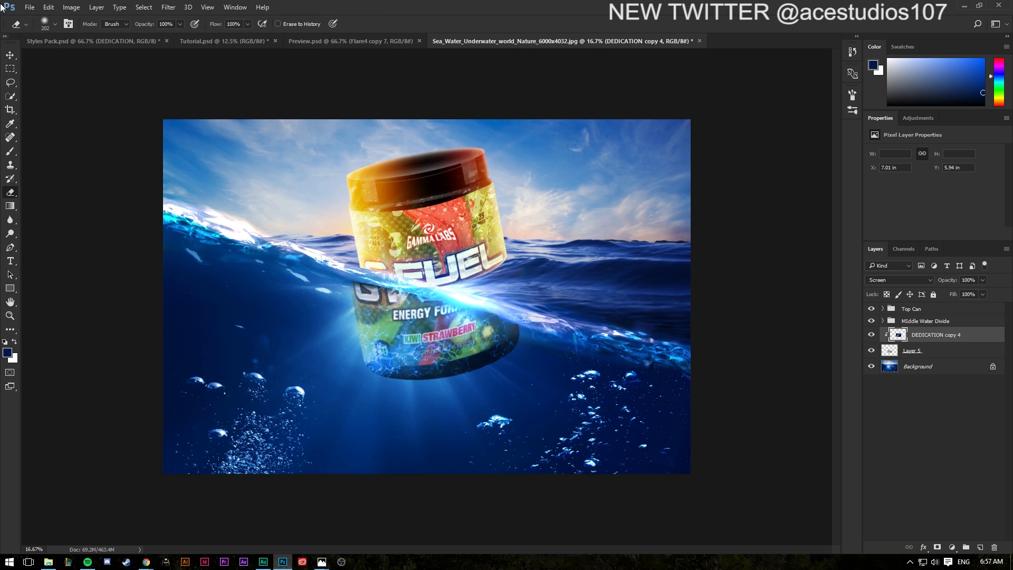
left_click(55, 24)
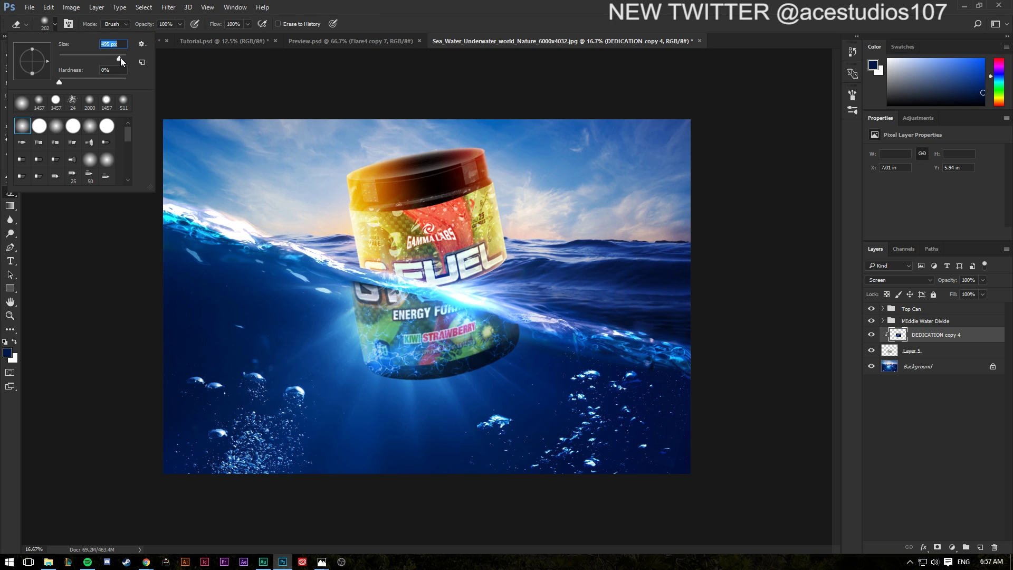
left_click(379, 2)
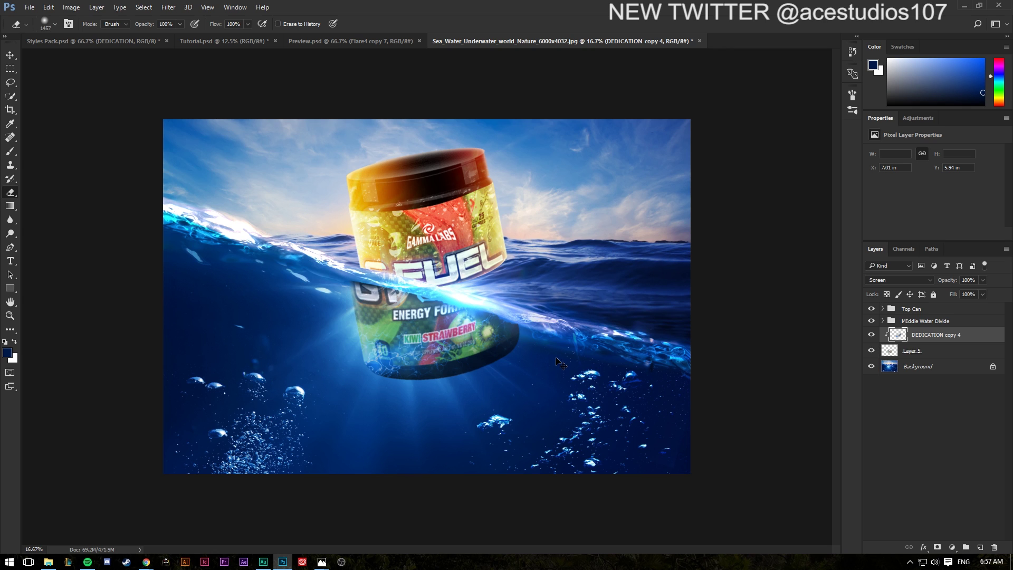
Step: Add an Outer Glow effect in cyan #00fffc to the DEDICATION copy 4 layer
right_click(949, 335)
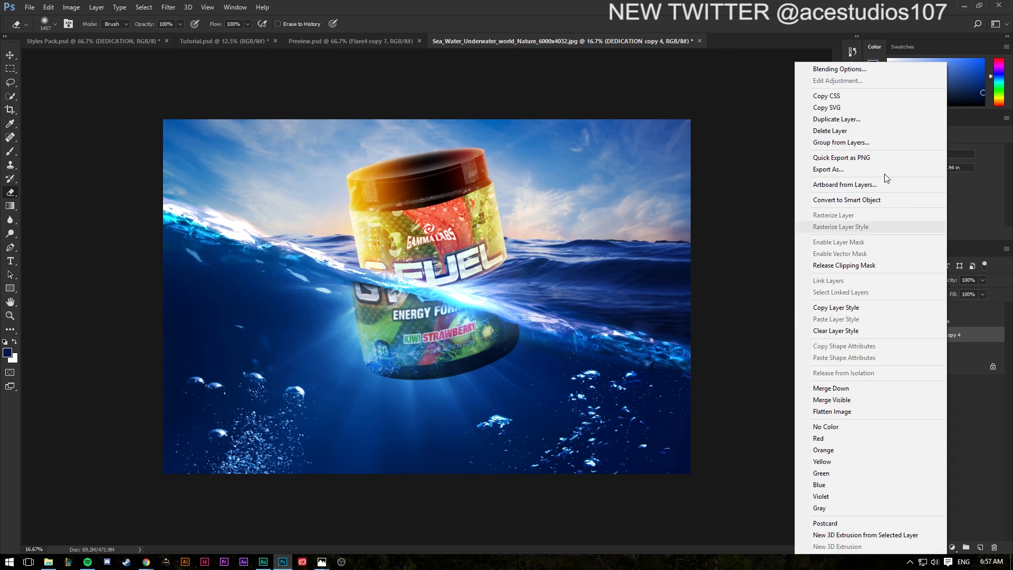
left_click(824, 69)
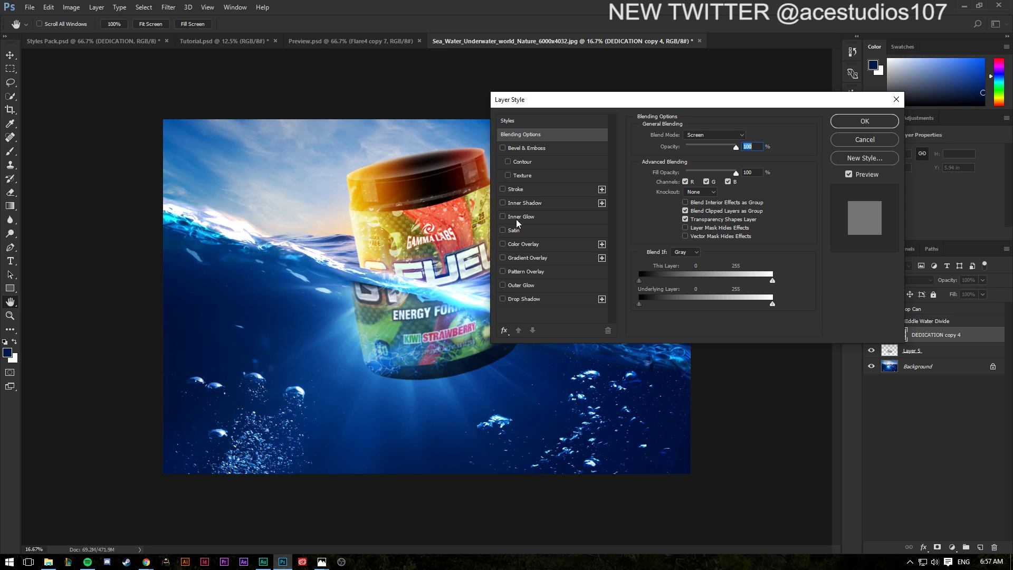
left_click(530, 284)
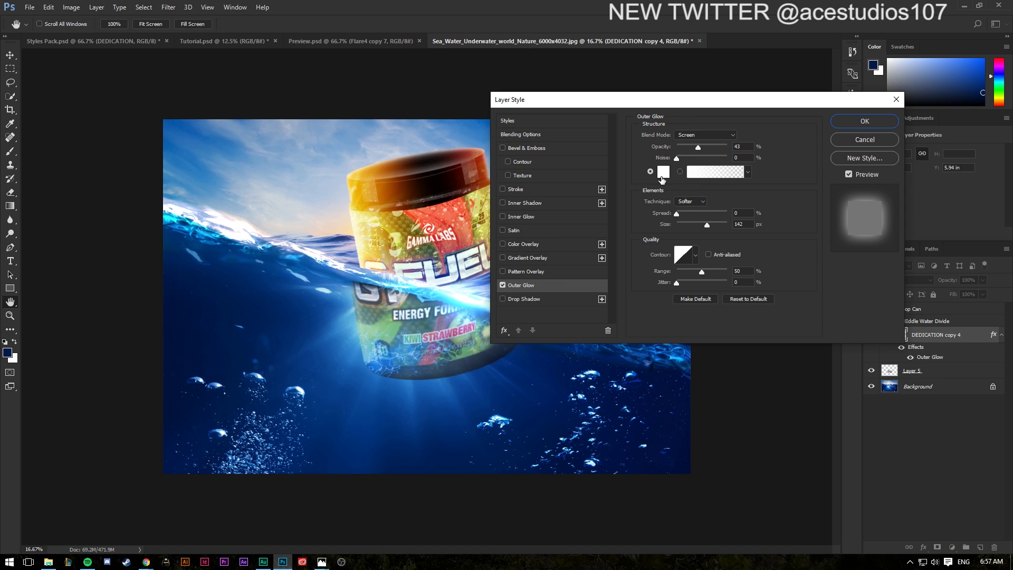
left_click(663, 172)
left_click_drag(697, 243, 694, 228)
left_click_drag(677, 177, 771, 126)
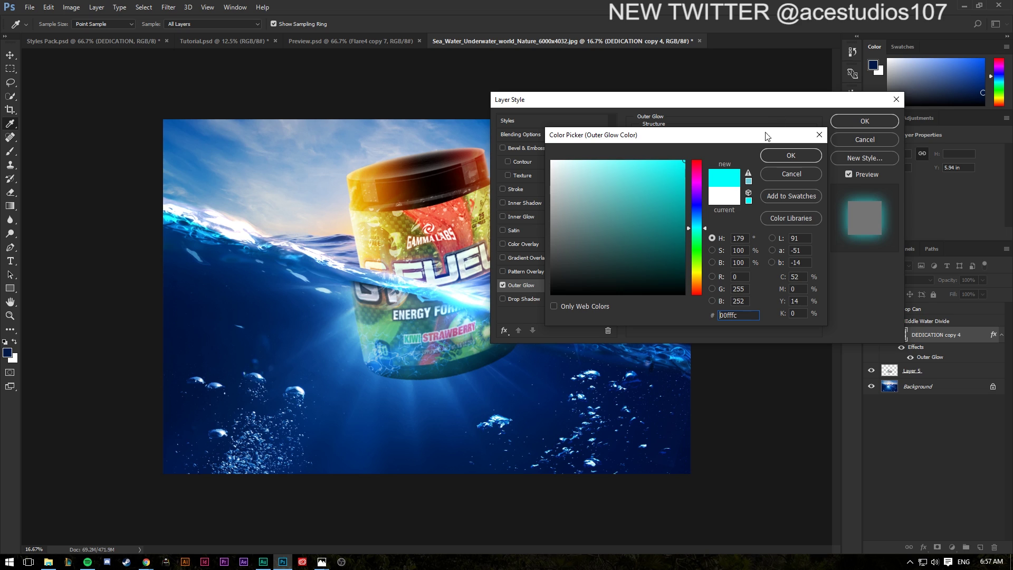
left_click(799, 156)
Step: Reduce the outer glow's size to 0 px and its opacity to 0%, and apply the layer style
left_click_drag(696, 226, 667, 225)
left_click_drag(697, 147, 682, 148)
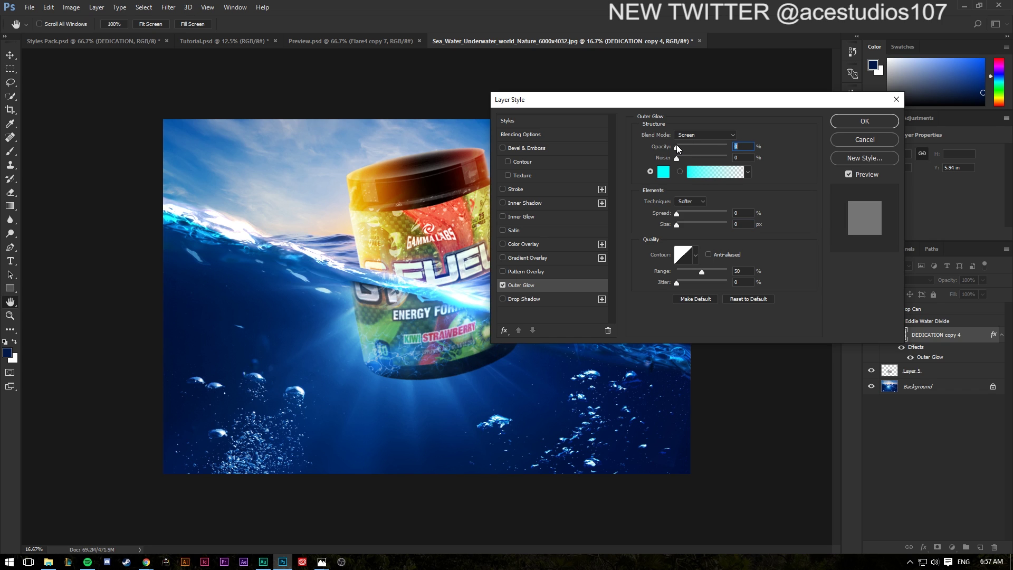
left_click(844, 125)
key("e")
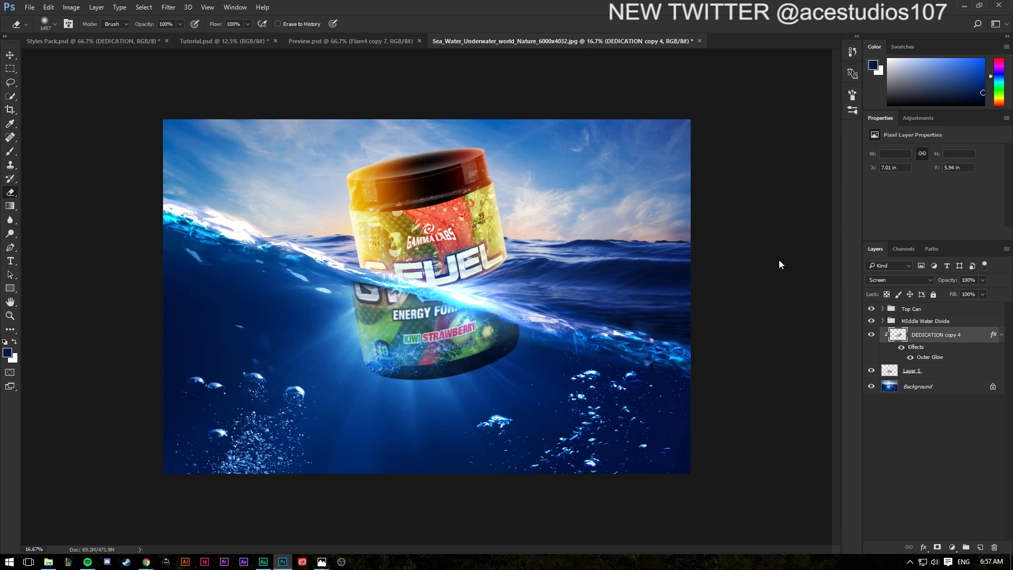
Step: Add a Multiply drop shadow to Layer 5 with 14% spread and 40% opacity
right_click(956, 371)
left_click(859, 69)
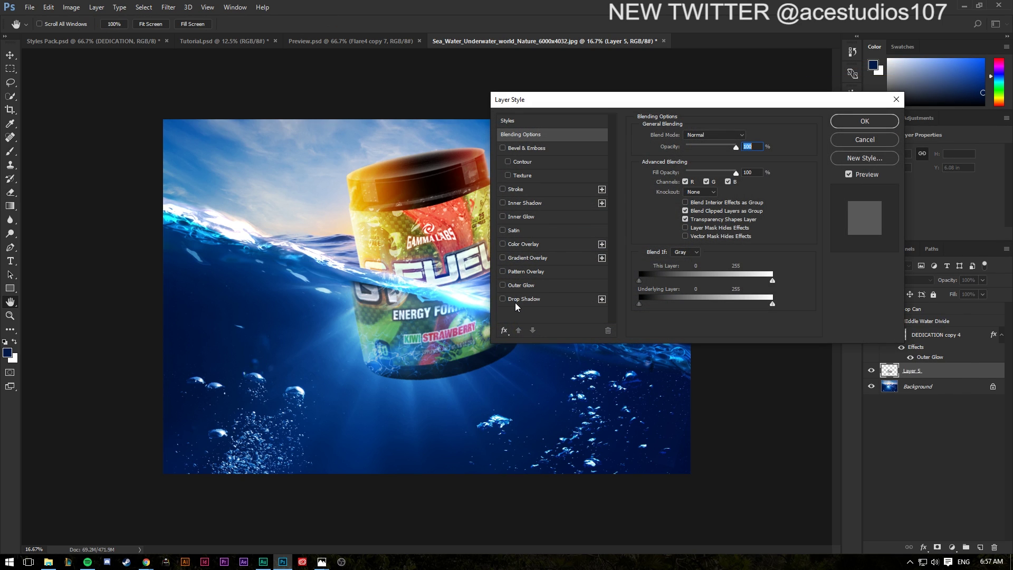
left_click(515, 302)
mouse_move(696, 204)
left_mouse_down()
mouse_move(705, 207)
mouse_move(683, 192)
left_mouse_up()
left_click(708, 150)
mouse_move(709, 151)
left_mouse_down()
mouse_move(679, 150)
mouse_move(703, 149)
mouse_move(694, 148)
left_mouse_up()
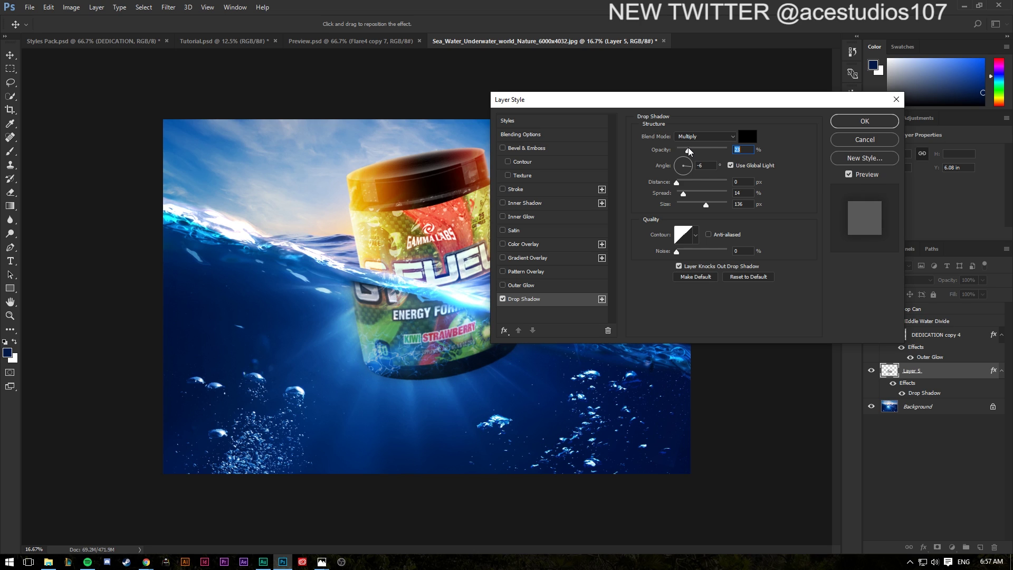
left_click_drag(693, 151, 696, 146)
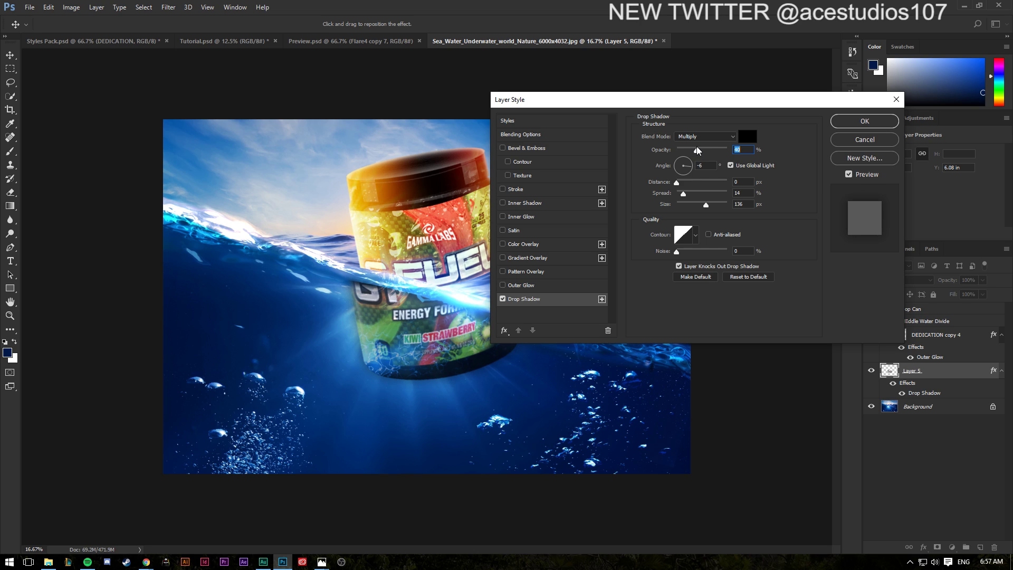
Step: Compare the submerged can with and without the drop shadow, and apply the shadow to Layer 5
mouse_move(742, 102)
left_mouse_down()
mouse_move(865, 74)
mouse_move(752, 90)
left_mouse_up()
left_click(514, 287)
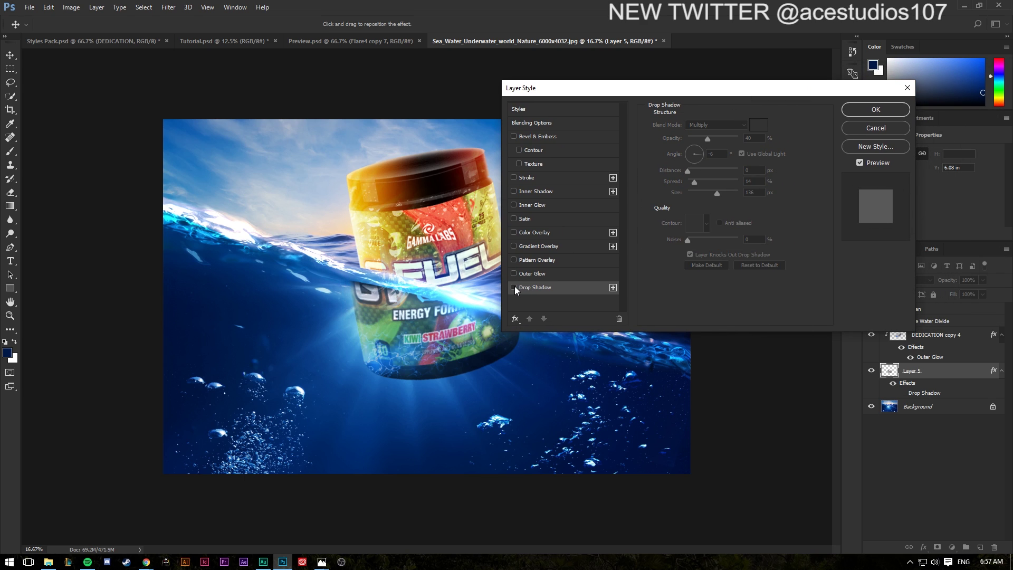
left_click(514, 287)
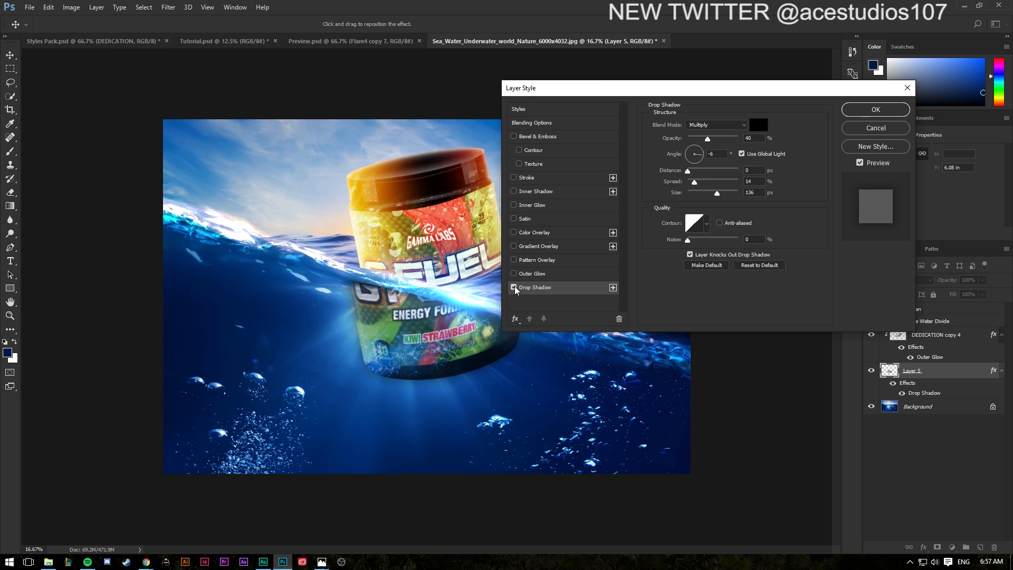
left_click(874, 109)
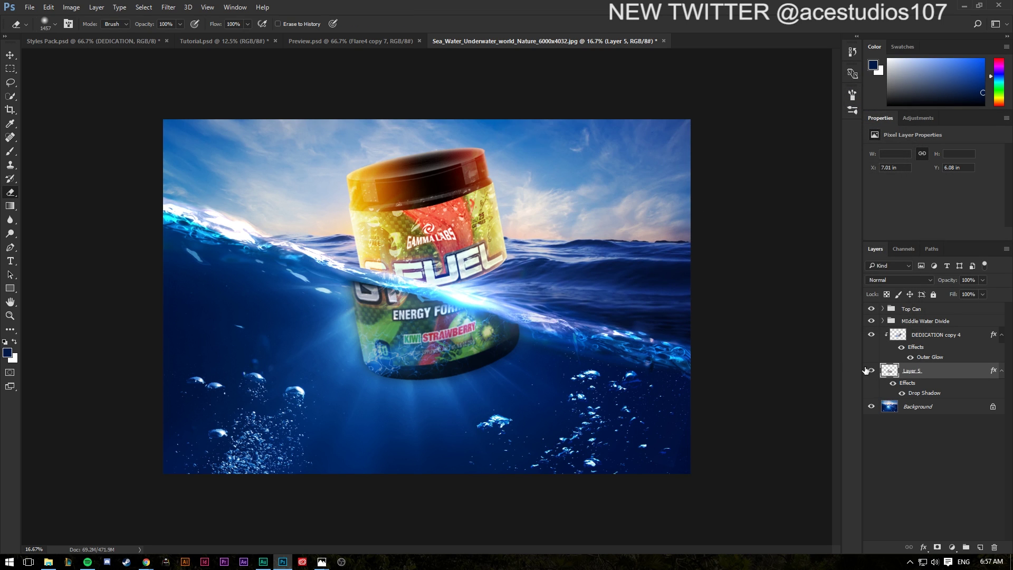
Step: Select the DEDICATION copy 4 layer and check the finished composition in Preview.psd before returning to the ocean document
key("v")
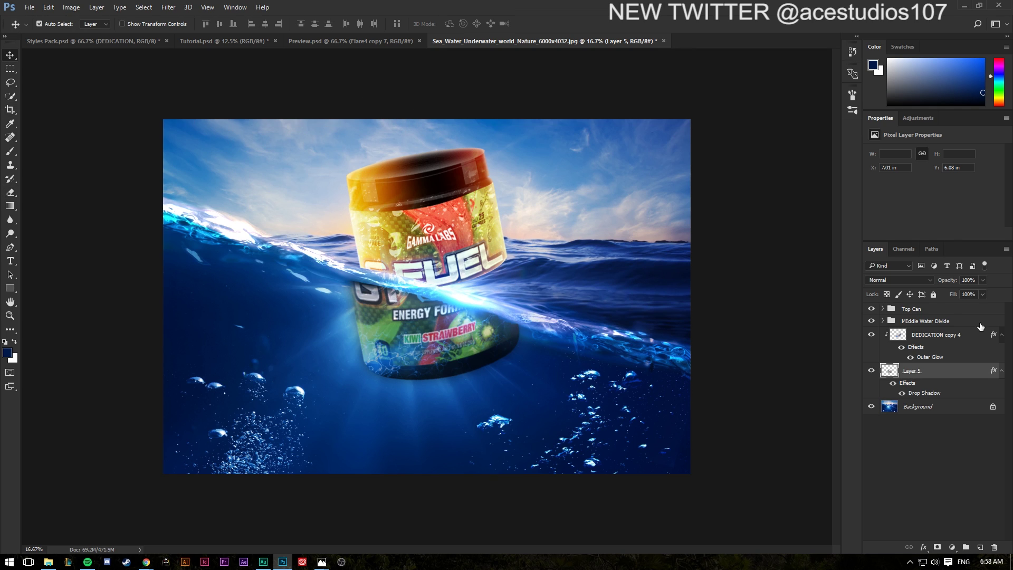
left_click(939, 336)
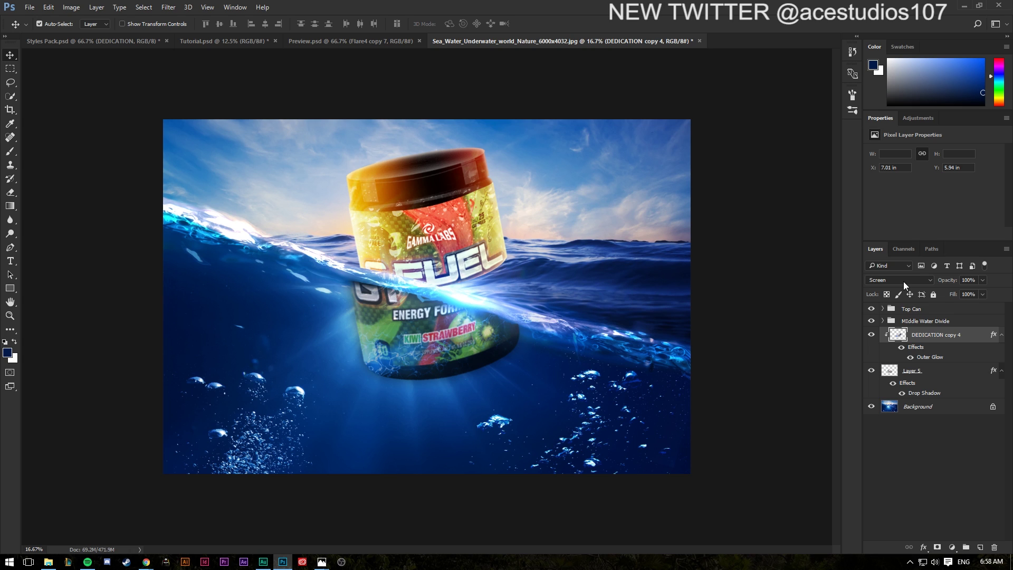
left_click(319, 43)
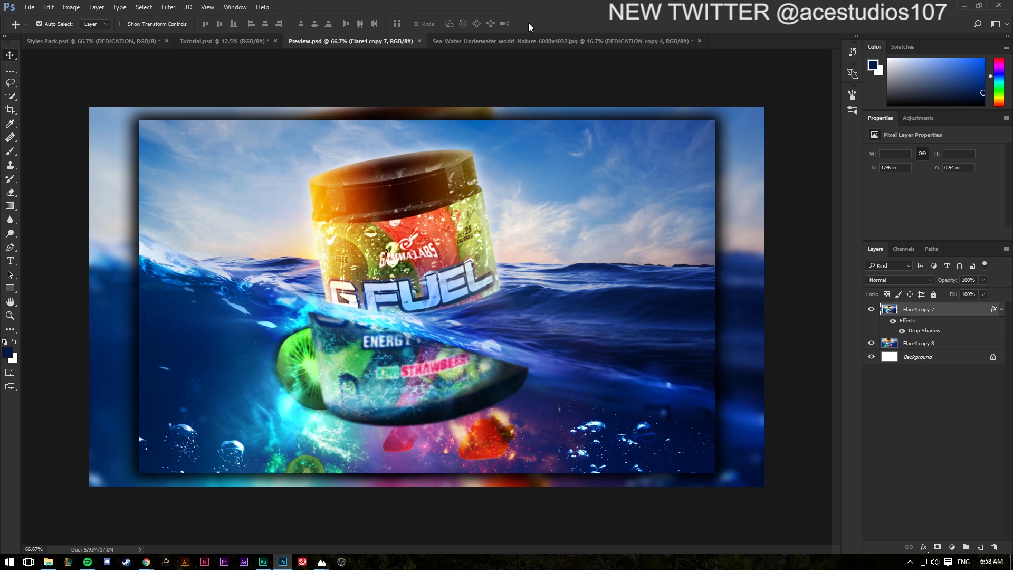
left_click(470, 45)
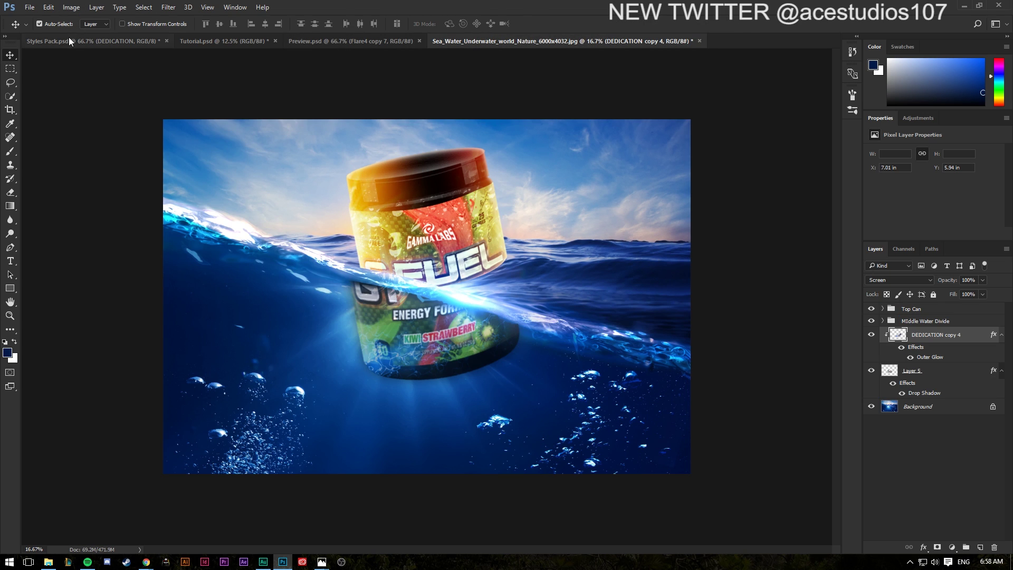
Step: In Styles Pack.psd, hide DEDICATION and show Light 1, Light 2, Light 3 and Light 5 from the Abstract Lights group
key("ctrl+Tab")
scroll(868, 452, "down", 3)
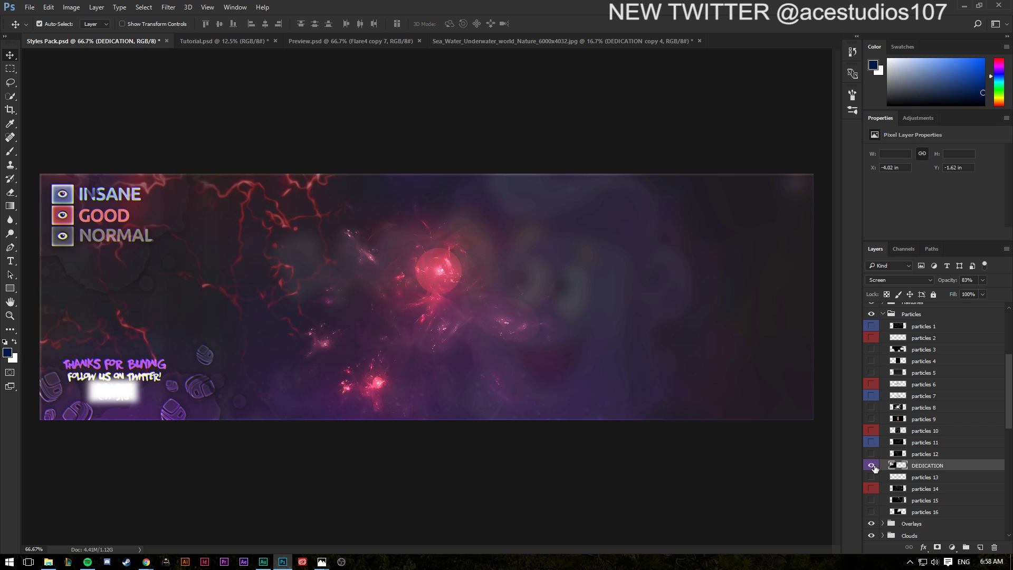
left_click(871, 466)
scroll(873, 454, "down", 8)
left_click(871, 433)
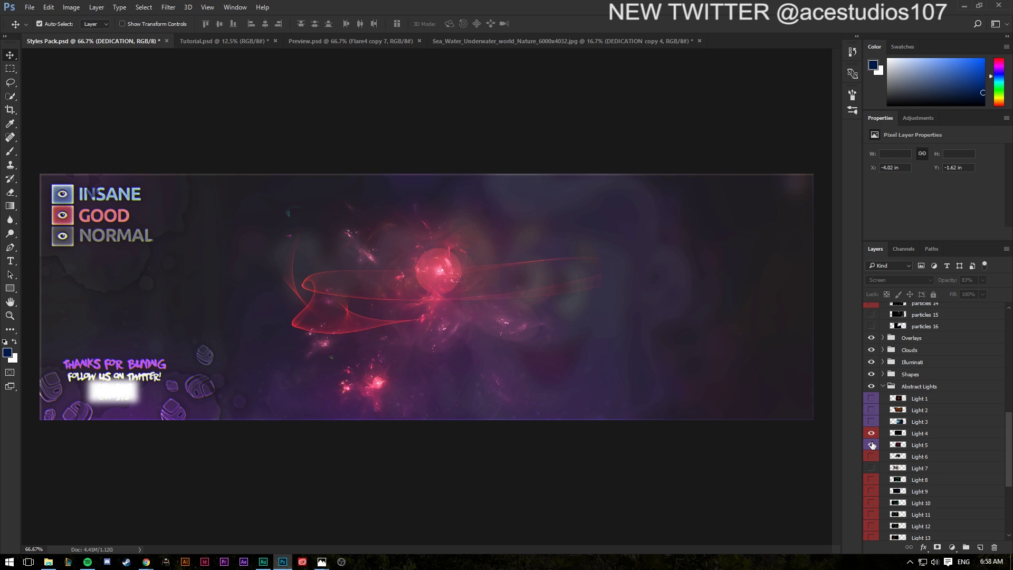
left_click(871, 444)
left_click(871, 433)
left_click(871, 445)
left_click(871, 422)
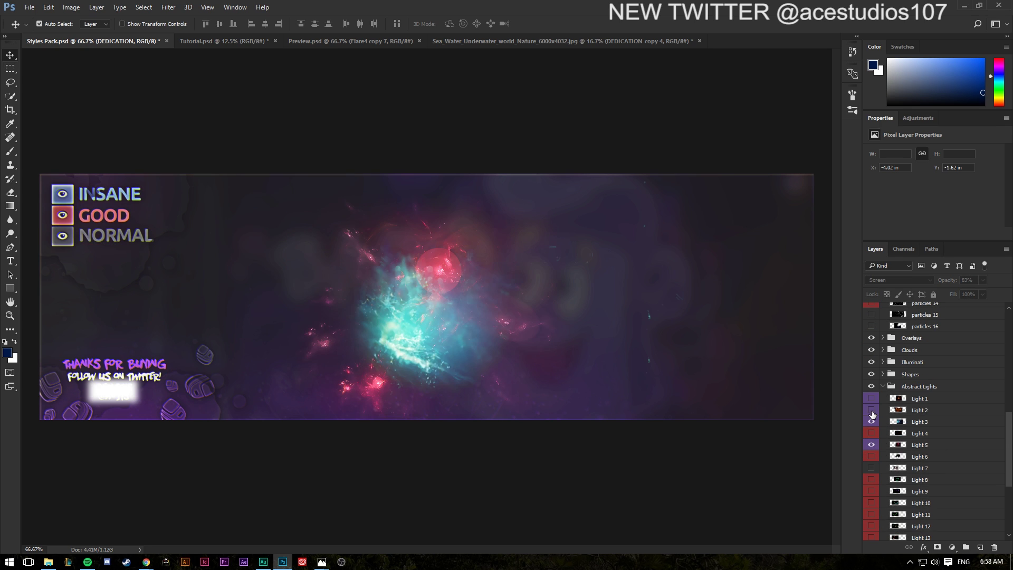
left_click(871, 411)
left_click(871, 400)
Step: Copy the Light 1, Light 2, Light 3 and Light 5 layers together into the ocean document
left_click(942, 401, "ctrl")
left_click(936, 411, "ctrl")
left_click(930, 423, "ctrl")
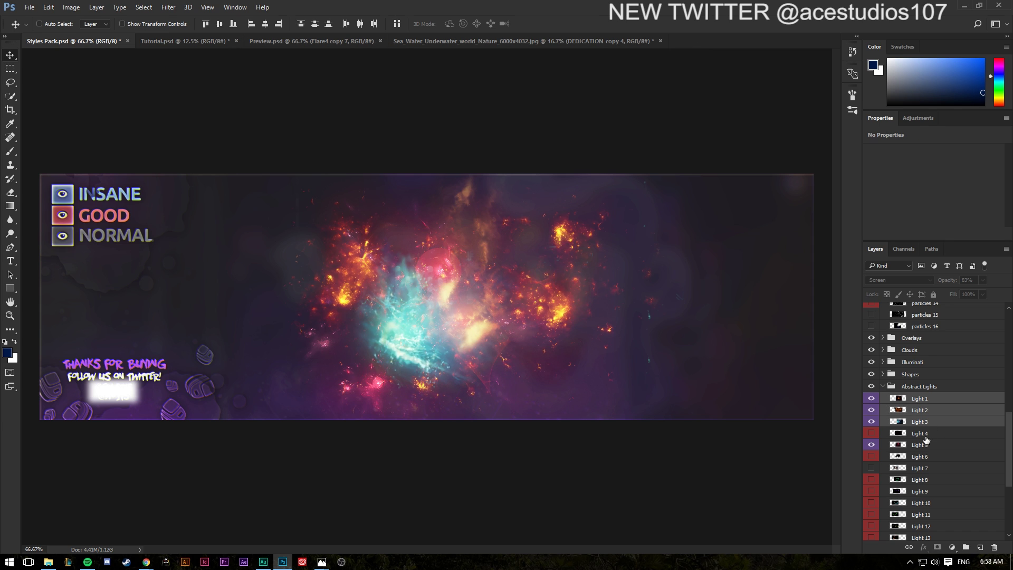
left_click(924, 447, "ctrl")
left_click_drag(489, 341, 344, 350)
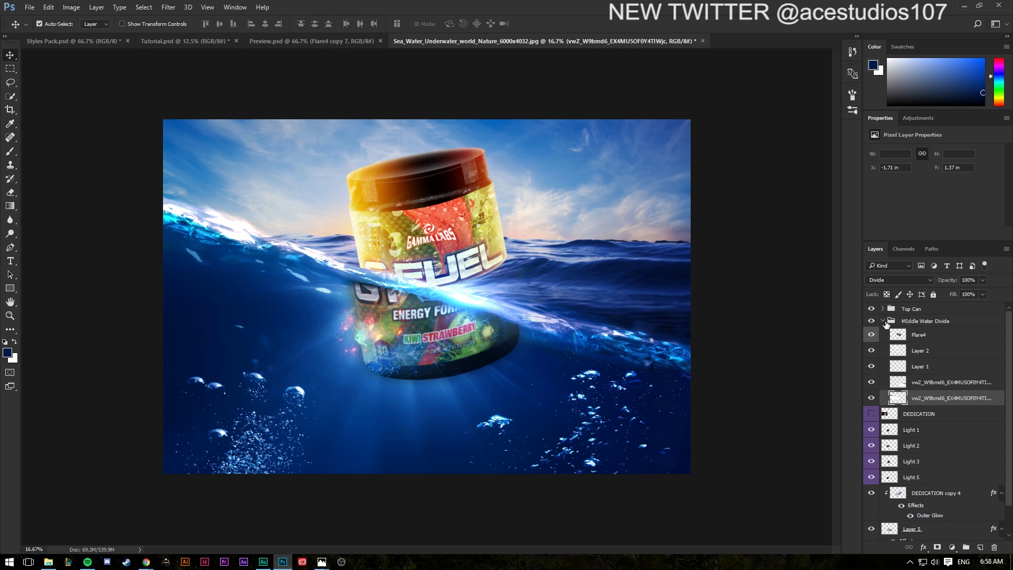
Step: Collapse the Middle Water Divide group and delete the hidden DEDICATION layer beneath it
left_click(883, 320)
left_click(968, 337)
left_click(869, 334)
left_click(869, 334)
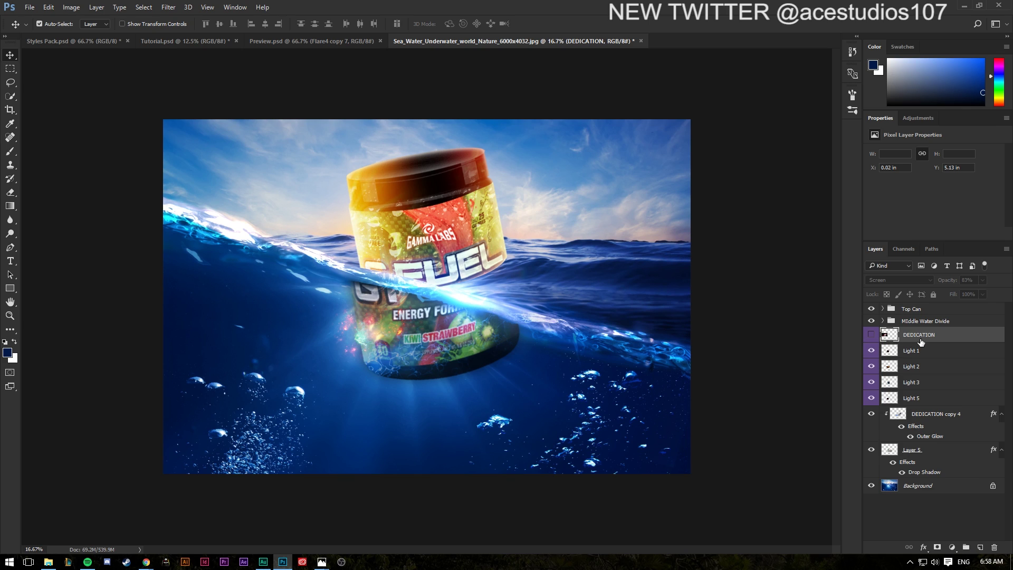
key("Delete")
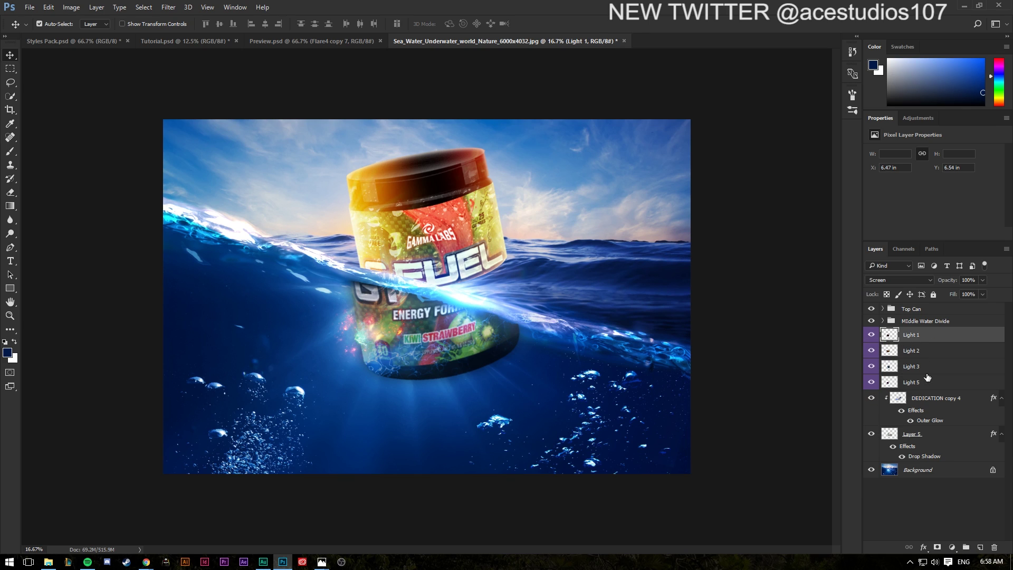
Step: Hide Light 2, Light 3 and Light 5, and enlarge Light 1 over the left edge of the submerged can
left_click(926, 372)
left_click_drag(867, 385, 870, 349)
left_click(927, 335)
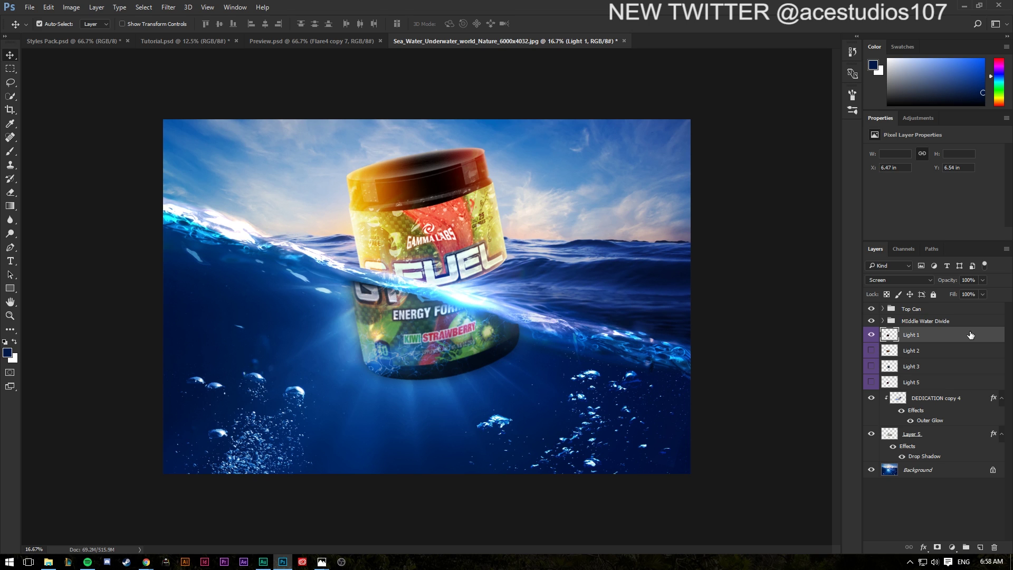
key("ctrl+t")
left_click_drag(420, 292, 565, 162)
left_click_drag(396, 359, 375, 363)
key("Return")
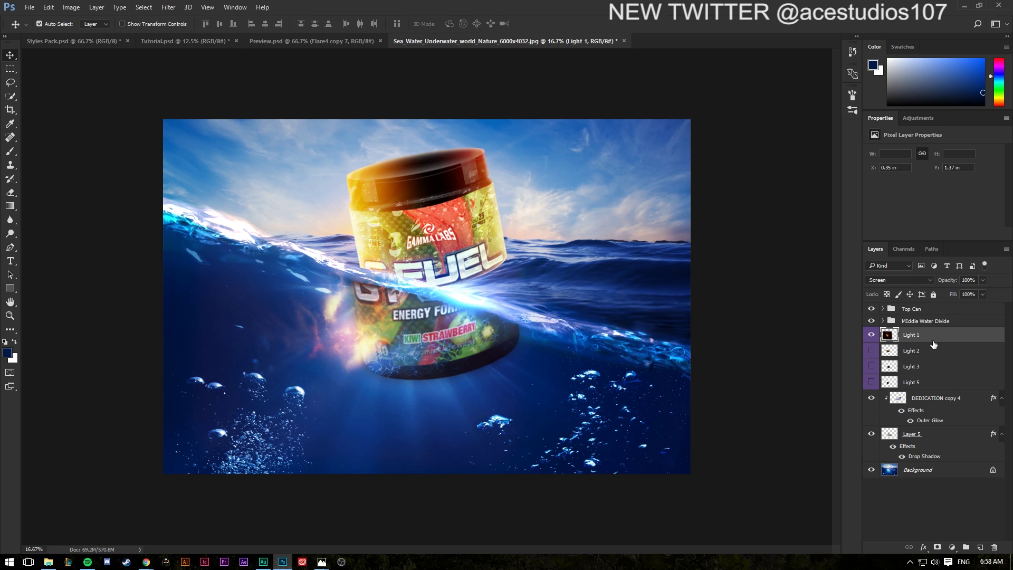
Step: Move the four light layers beneath Layer 5 and group the submerged can's layers as "Bot Can"
left_click(932, 381, "shift")
left_click_drag(932, 382, 923, 447)
left_click(942, 375)
left_click(949, 338, "shift")
key("ctrl+g")
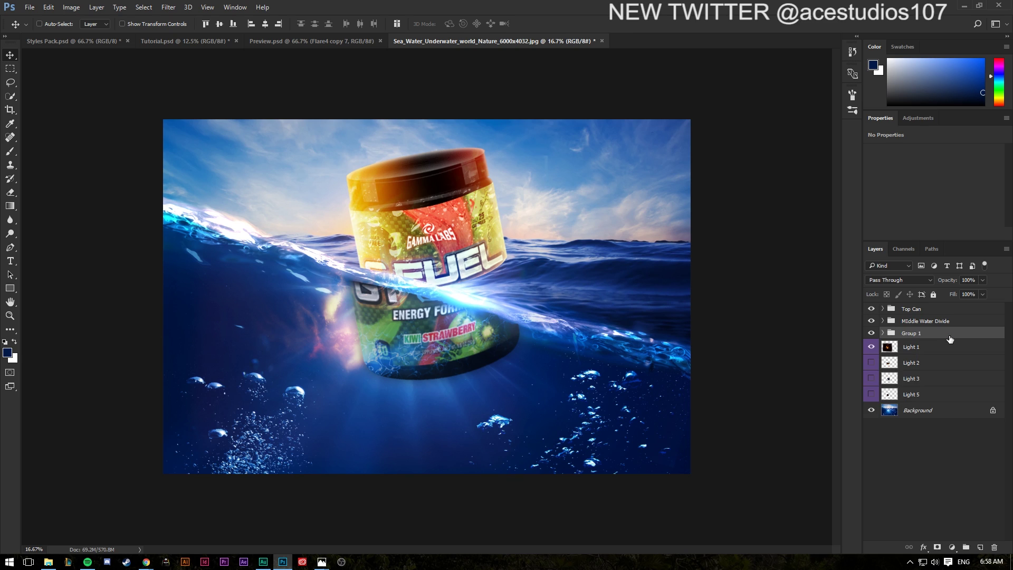
double_click(906, 334)
type("B")
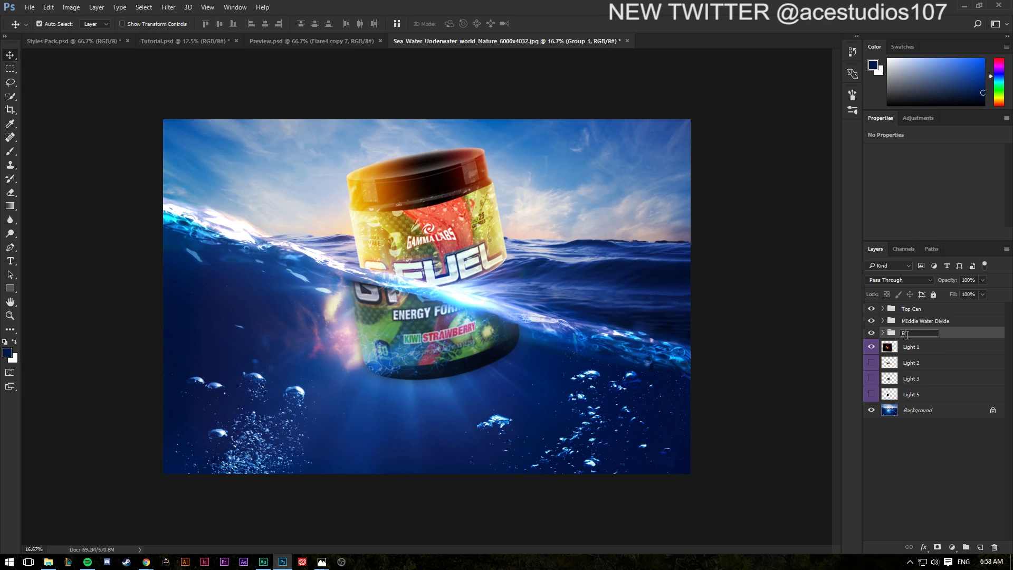
type("ot Can")
key("Return")
Step: Shift the hue of Light 1 by +100 with Hue/Saturation
left_click(927, 348)
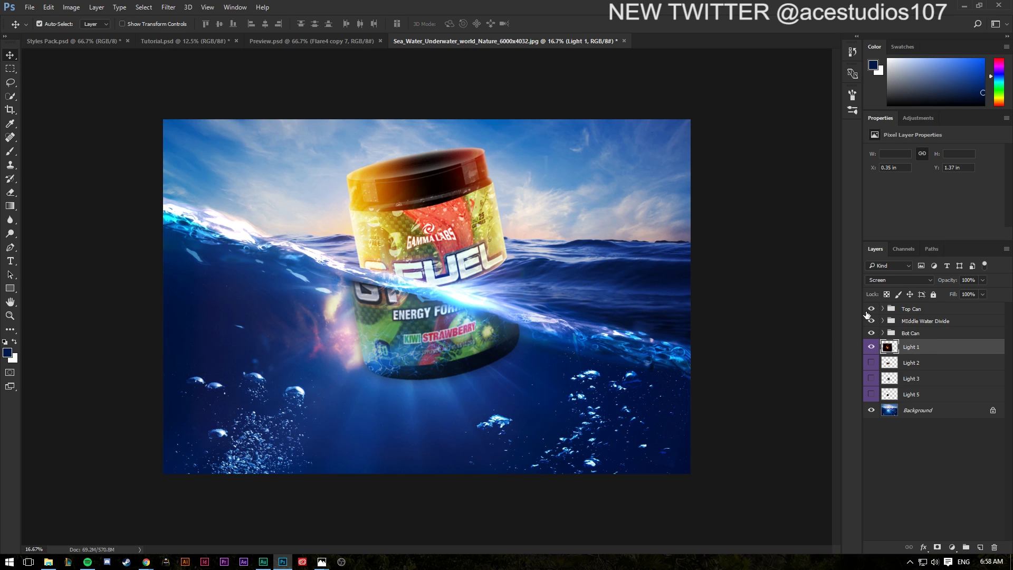
key("ctrl+u")
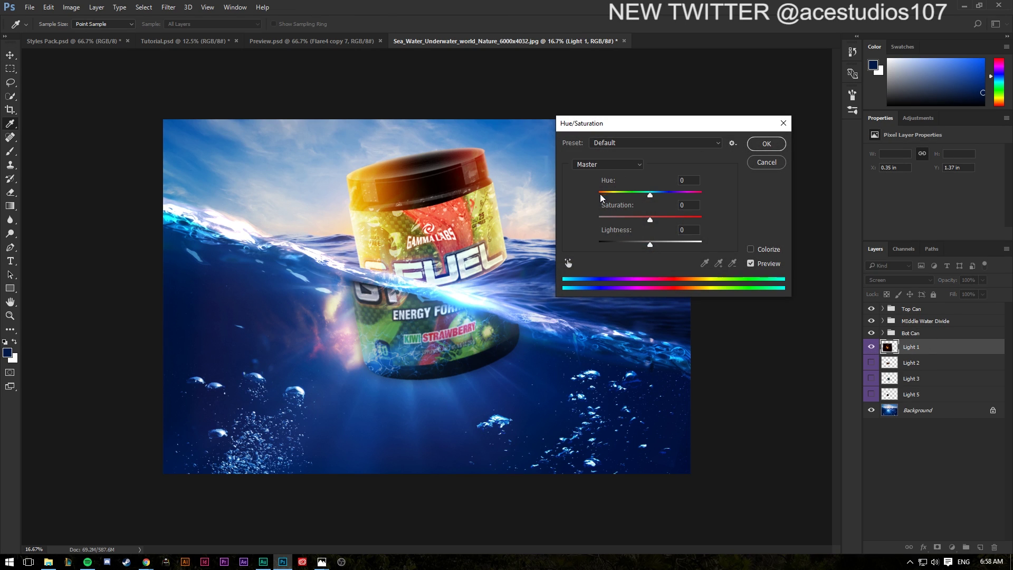
left_click_drag(658, 195, 676, 196)
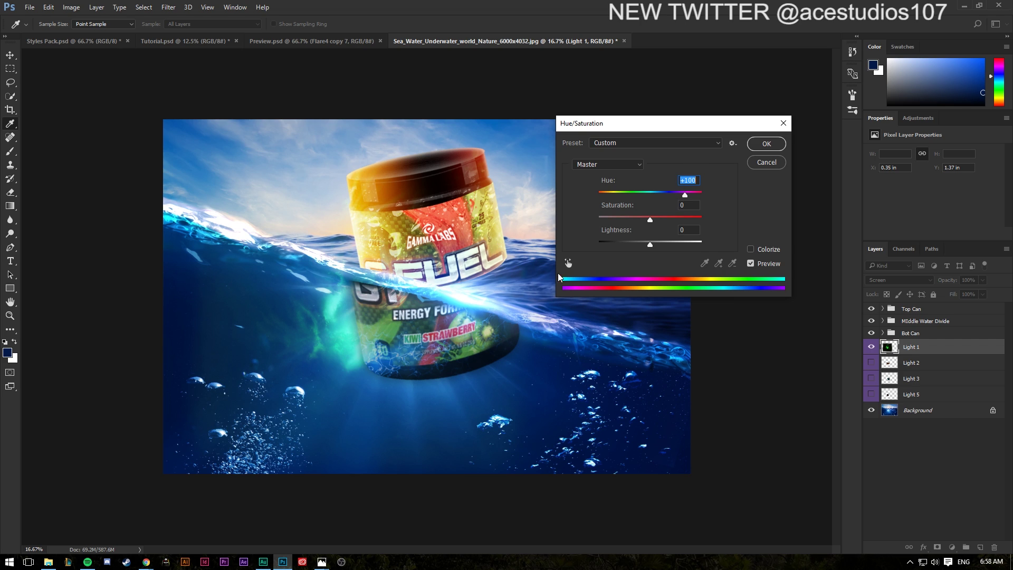
left_click(765, 143)
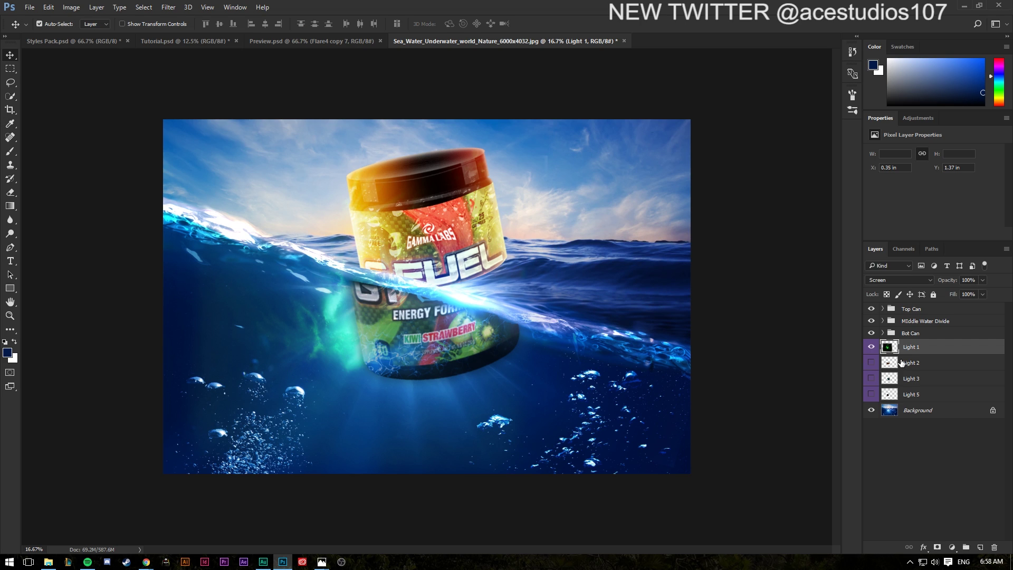
Step: Show Light 2, duplicate it, and enlarge and place the copy around the underwater part of the can
left_click(871, 362)
left_click(956, 369)
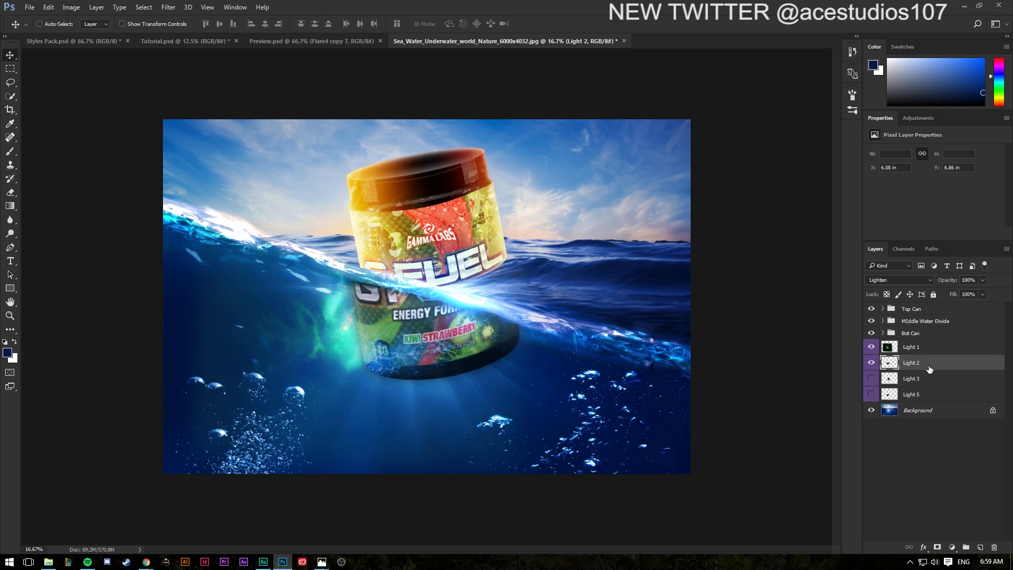
key("ctrl+j")
key("ctrl+t")
left_click_drag(427, 299, 593, 244)
left_click_drag(391, 372, 458, 410)
key("Return")
Step: Erase the excess particles of Light 2 copy, keeping those beside the can's lower left edge
key("e")
mouse_move(569, 247)
left_mouse_down()
mouse_move(542, 256)
mouse_move(539, 203)
mouse_move(525, 450)
mouse_move(243, 486)
left_mouse_up()
mouse_move(467, 421)
left_mouse_down()
mouse_move(429, 449)
mouse_move(433, 430)
left_mouse_up()
Step: Shift the hue of Light 2 copy by +67 with Hue/Saturation
key("ctrl+u")
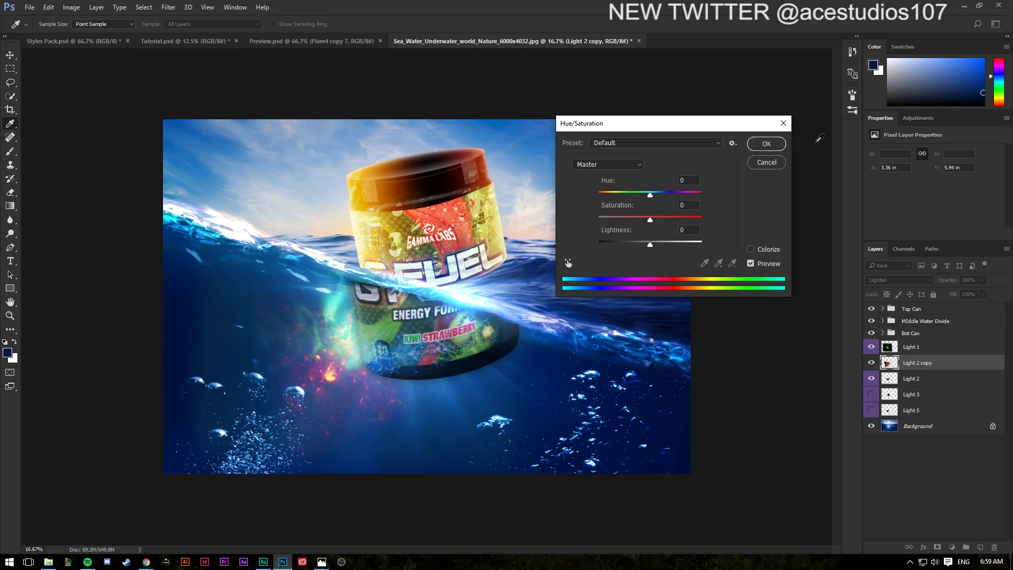
mouse_move(660, 195)
left_mouse_down()
mouse_move(633, 196)
mouse_move(689, 196)
mouse_move(678, 197)
left_mouse_up()
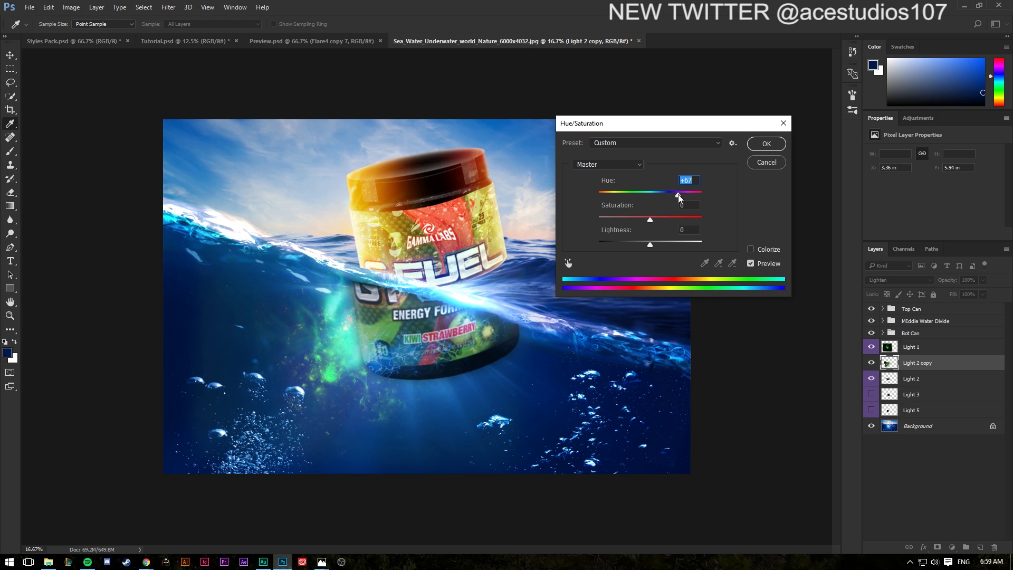
left_click(766, 151)
key("e")
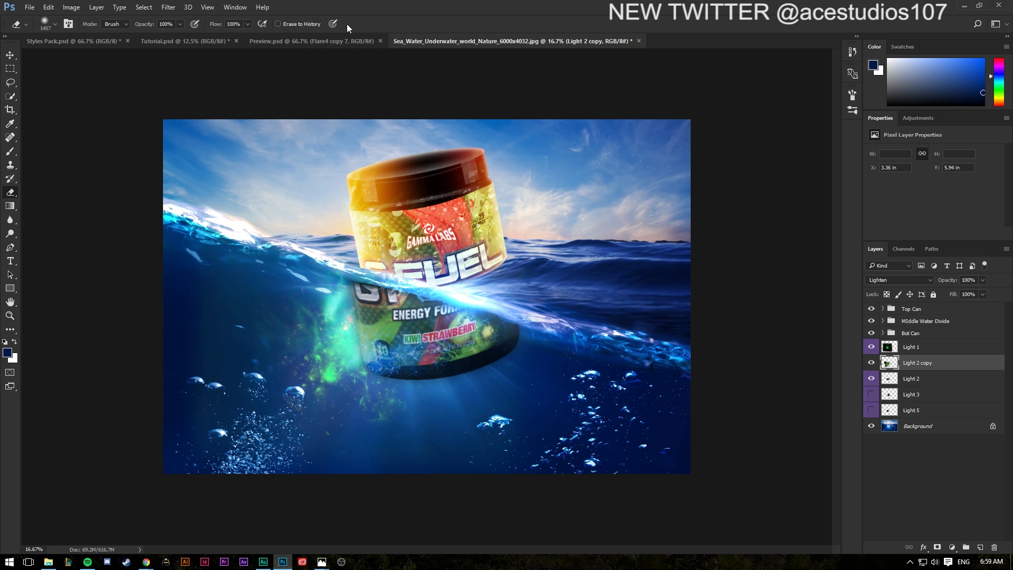
Step: Open kiwi-icon.png, copy the kiwi into the ocean document behind the can, and scale it to about 497%
left_click(37, 6)
left_click(45, 30)
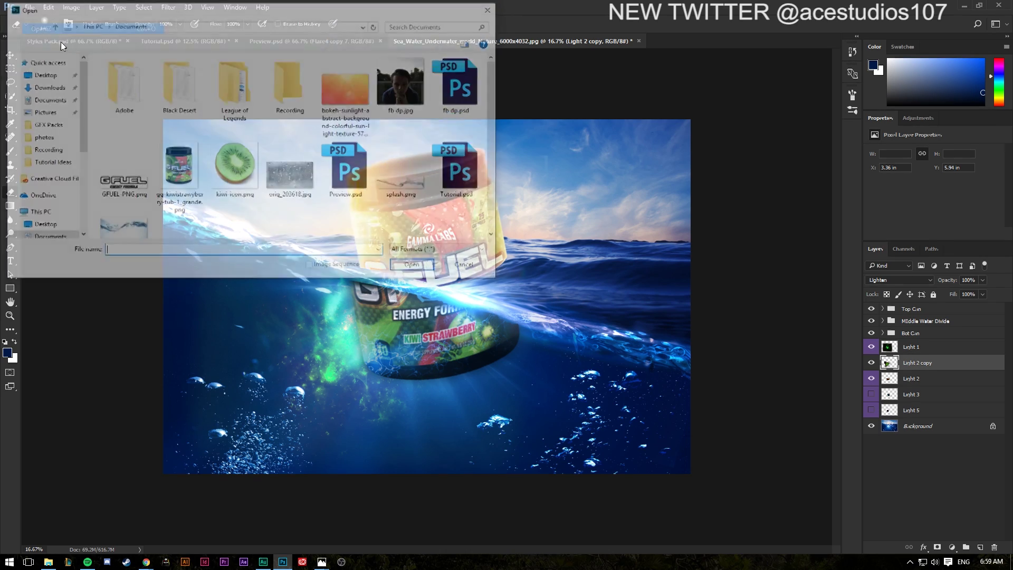
left_click(226, 174)
left_click(411, 268)
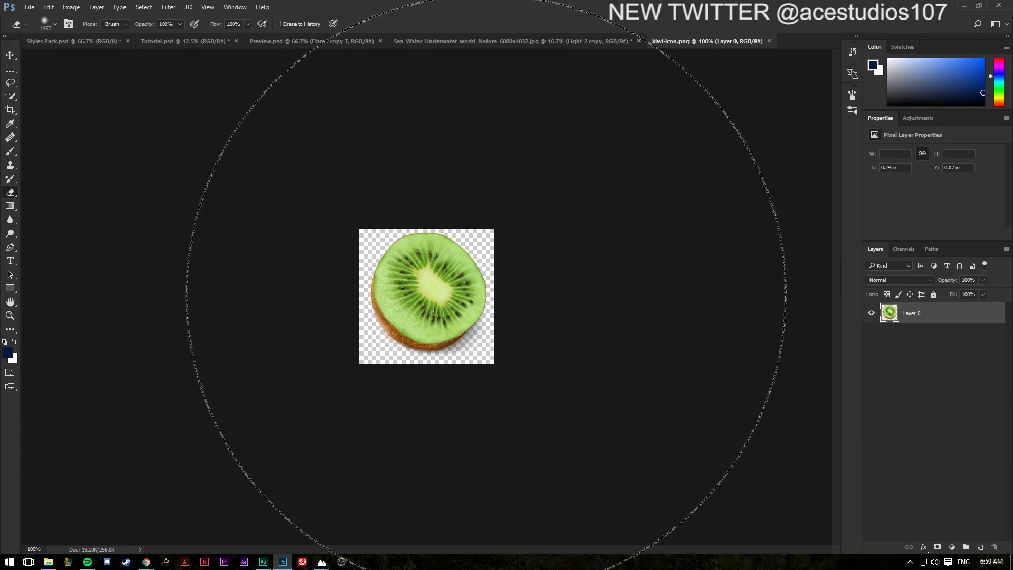
left_click_drag(394, 259, 431, 288)
key("ctrl+t")
key("Return")
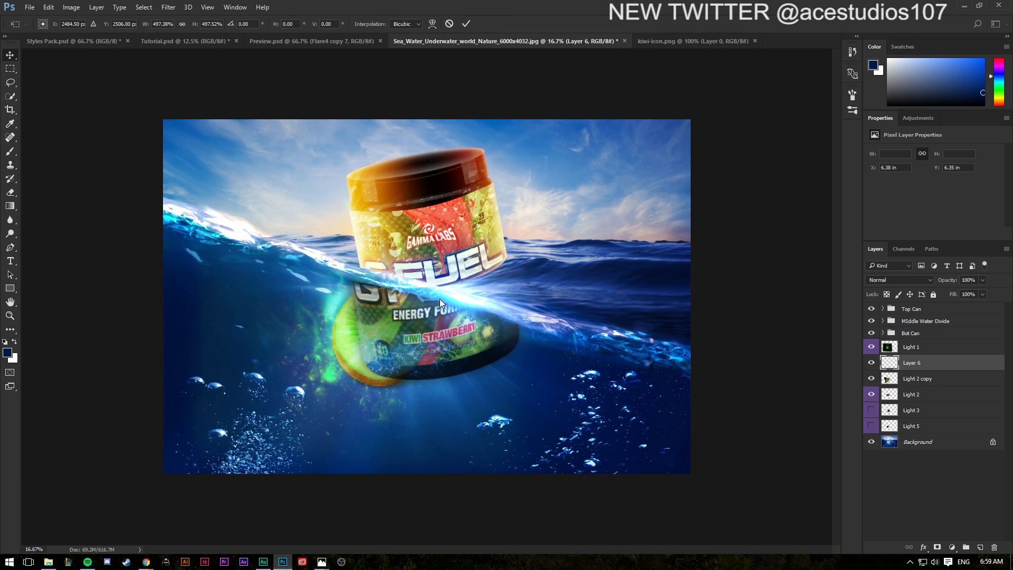
Step: Undo the accidental move of Light 1, and scale the kiwi on Layer 6 to about 54% beside the can's left edge
left_click_drag(358, 374, 341, 352)
key("ctrl+z")
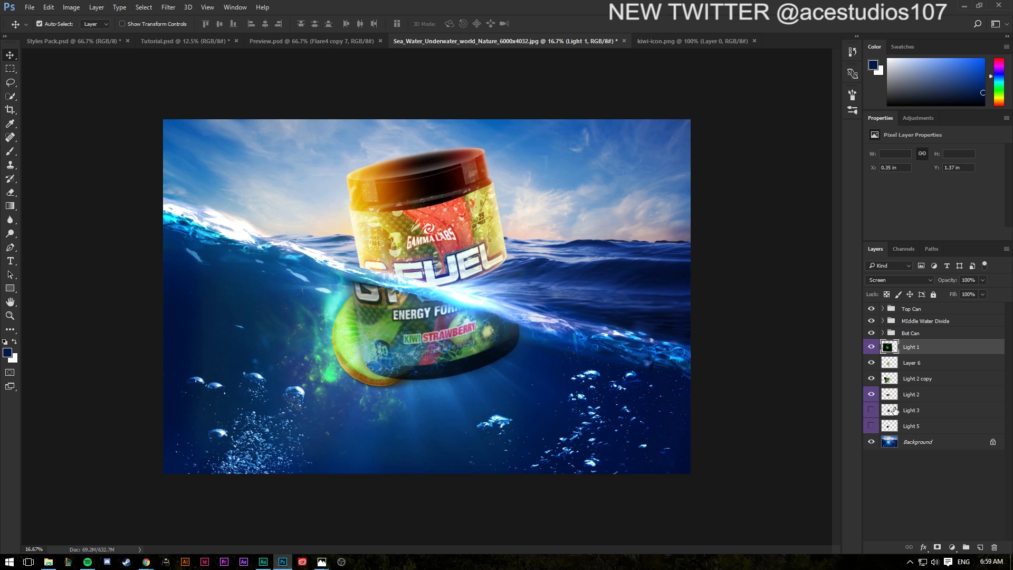
left_click(945, 361)
key("ctrl+t")
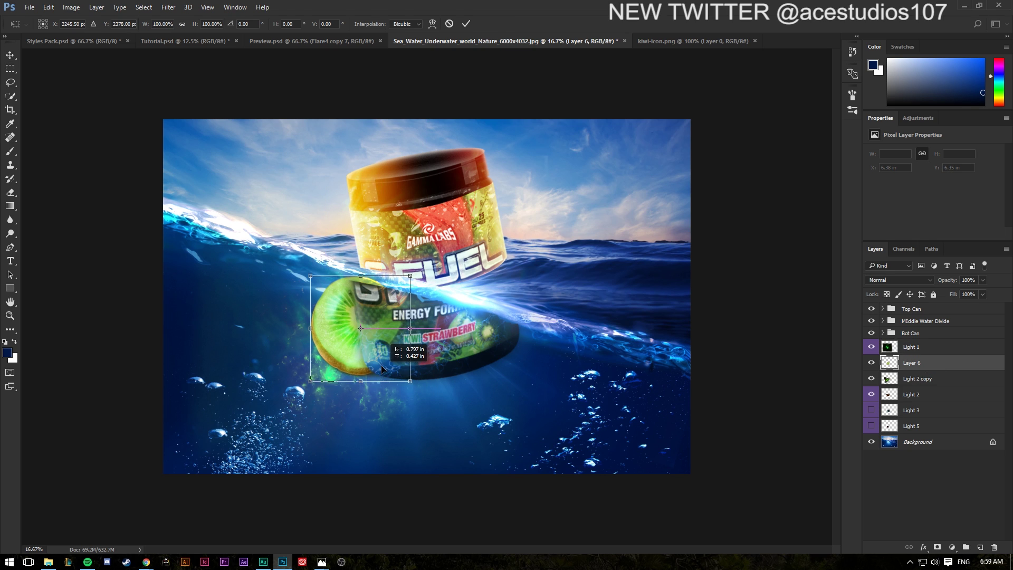
left_click_drag(399, 370, 384, 362)
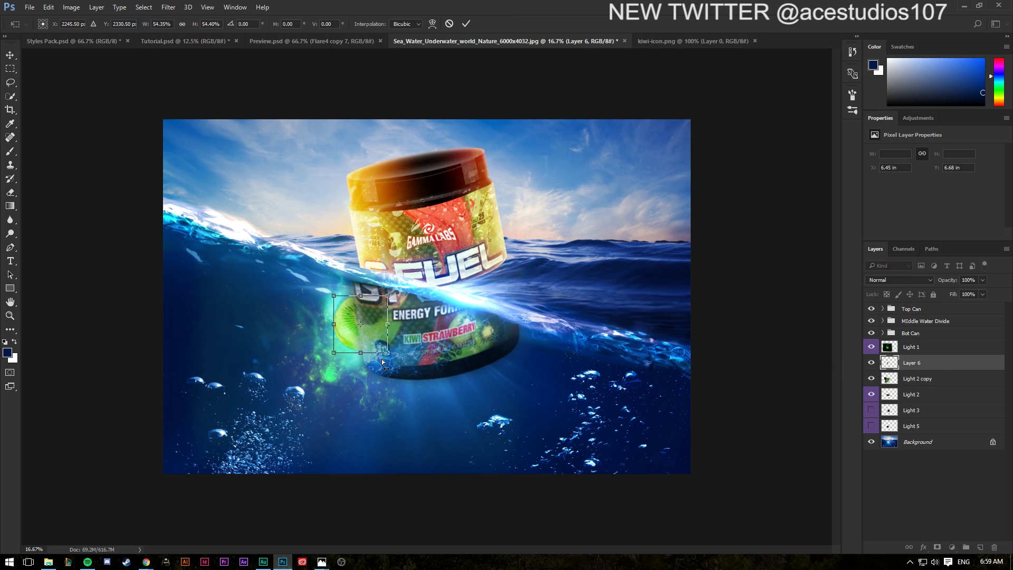
key("Return")
Step: Collapse the Middle Water Divide group and compare the image with and without the kiwi on Layer 6
left_click(331, 346)
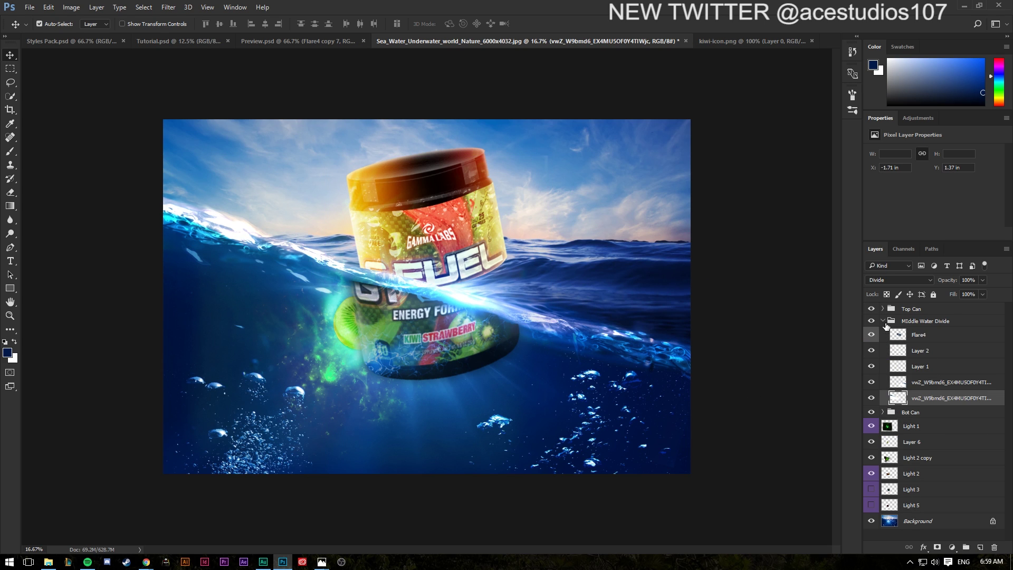
left_click(883, 321)
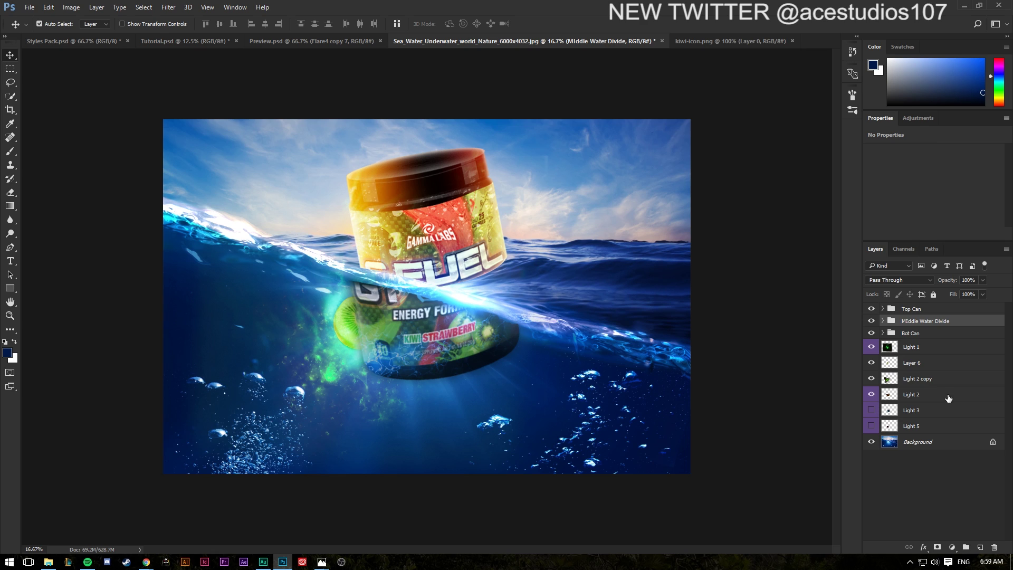
left_click(944, 395)
left_click(871, 362)
left_click(871, 362)
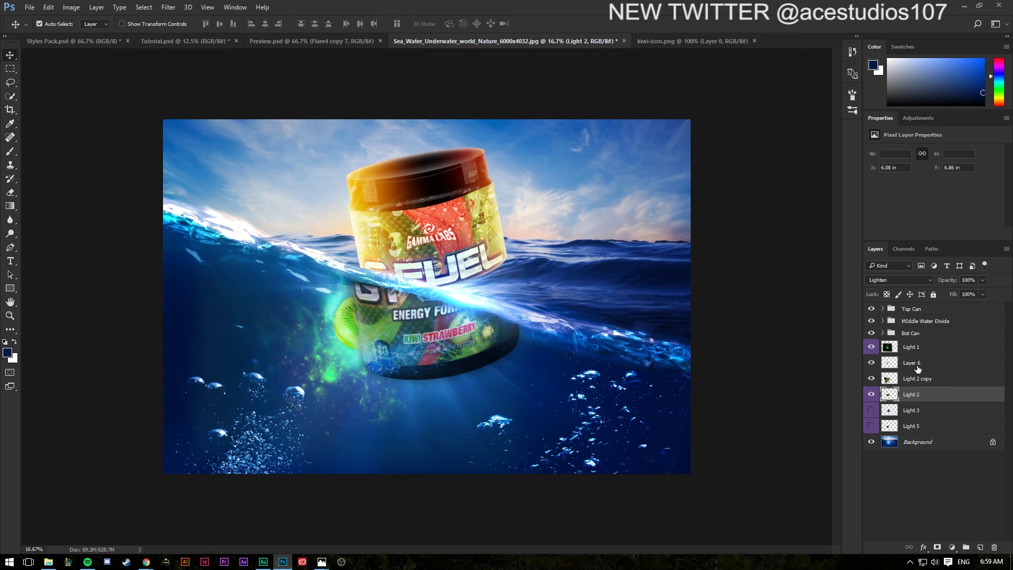
Step: Move the kiwi on Layer 6 farther left so more of it sticks out from behind the can
left_click(917, 367)
key("ctrl+t")
left_click_drag(349, 343, 330, 342)
key("Return")
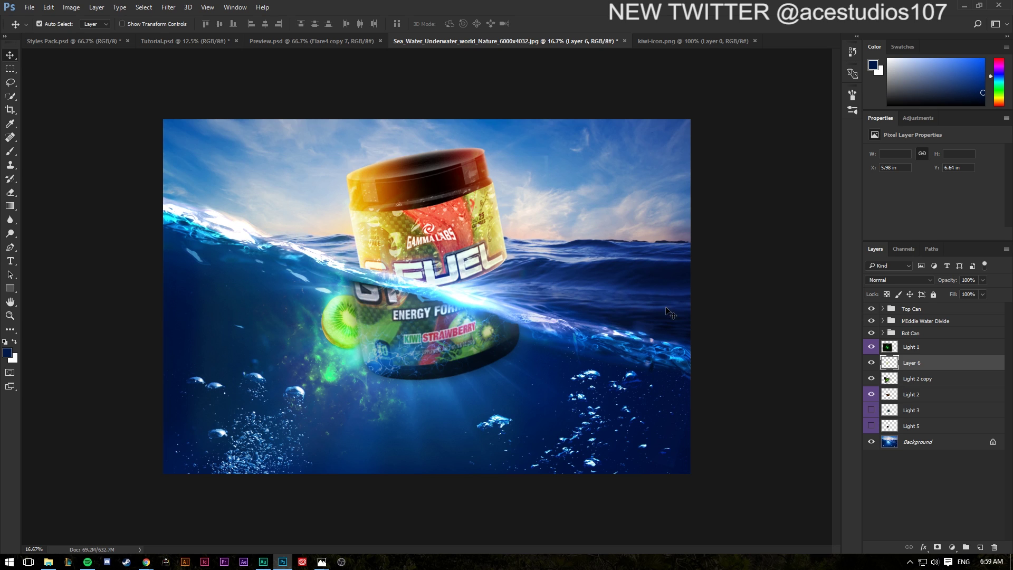
Step: Place Layer 6 above Light 1 in the layer order, and scale its kiwi down slightly beside the can
left_click_drag(945, 347, 945, 361)
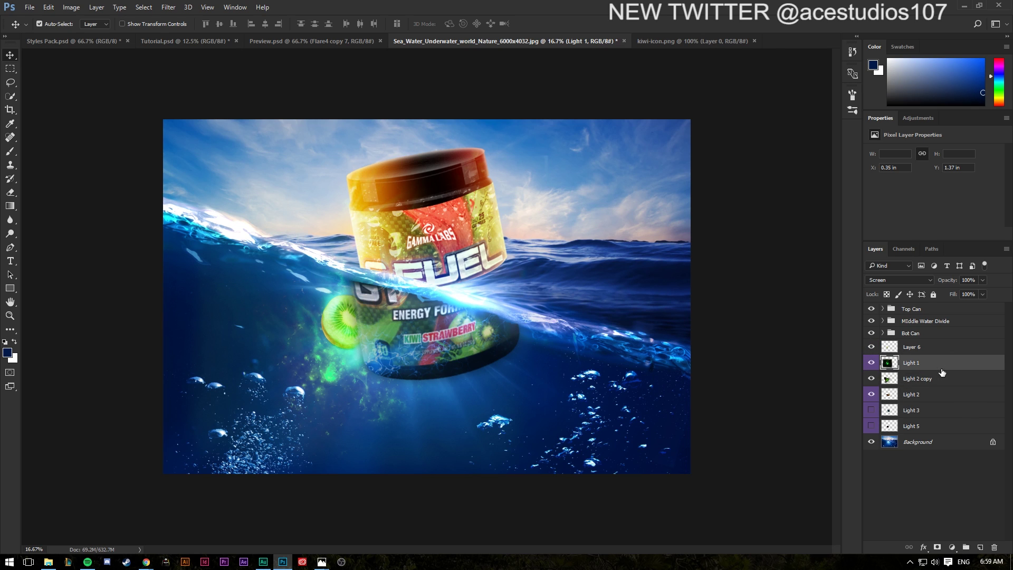
left_click(947, 348)
key("ctrl+t")
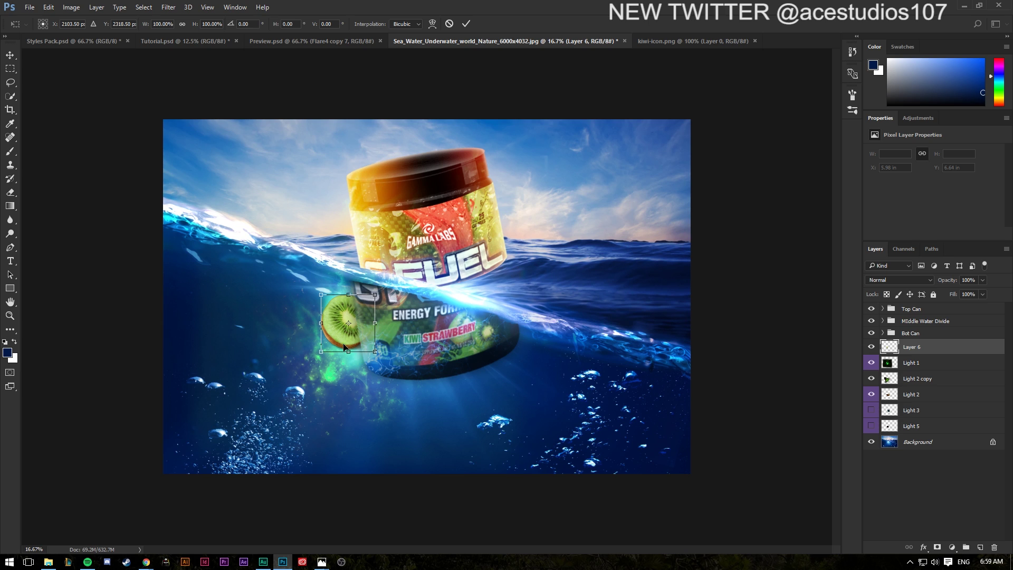
left_click_drag(322, 350, 323, 347)
key("Return")
Step: Switch the eraser to a hard-edged brush
key("e")
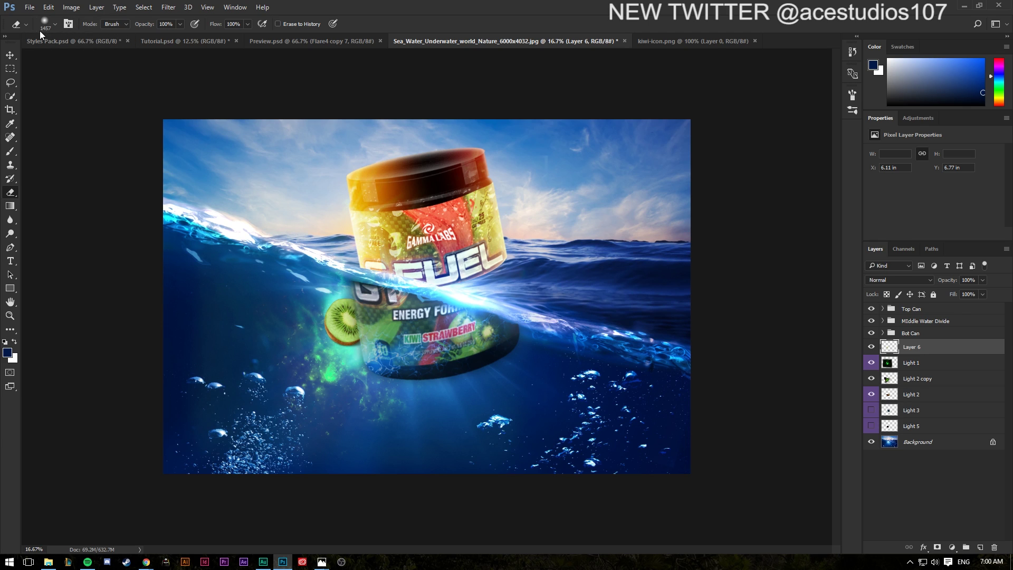
left_click(58, 24)
left_click_drag(111, 77, 405, 9)
key("Return")
key("v")
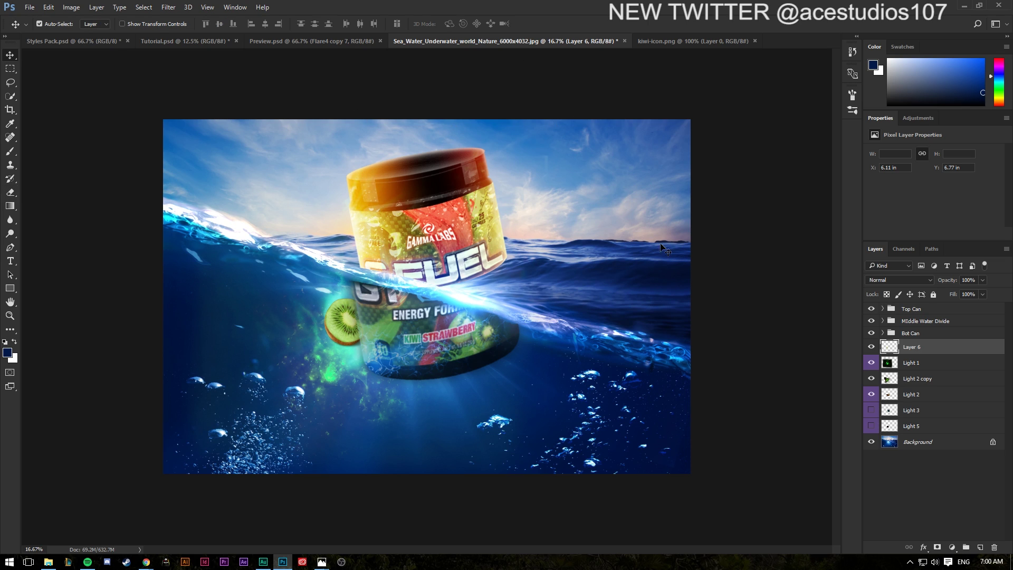
Step: Set Layer 6's opacity to 82%, and darken its kiwi using Levels with a midtone input of 0.38
mouse_move(973, 283)
left_mouse_down()
mouse_move(960, 294)
mouse_move(974, 292)
left_mouse_up()
right_click(943, 349)
key("Escape")
key("i")
key("ctrl+l")
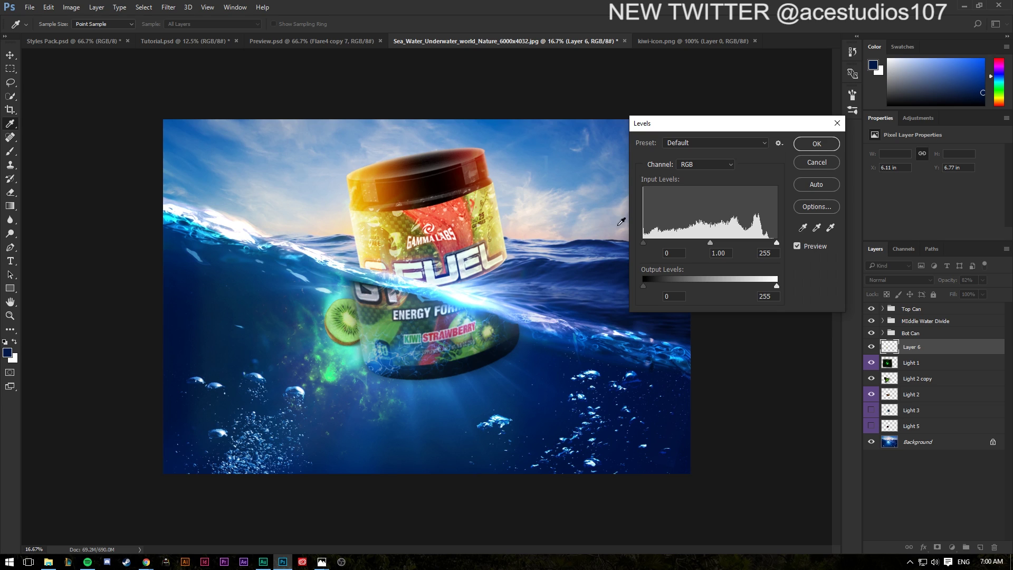
left_click_drag(687, 241, 747, 241)
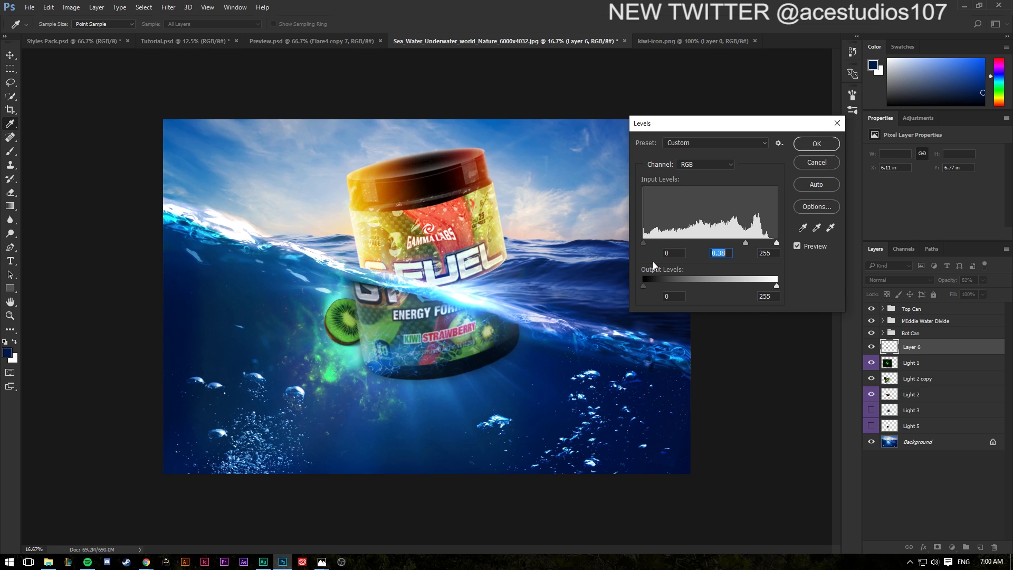
left_click_drag(653, 241, 650, 242)
mouse_move(776, 242)
left_mouse_down()
mouse_move(763, 244)
mouse_move(776, 244)
left_mouse_up()
left_click(816, 144)
key("v")
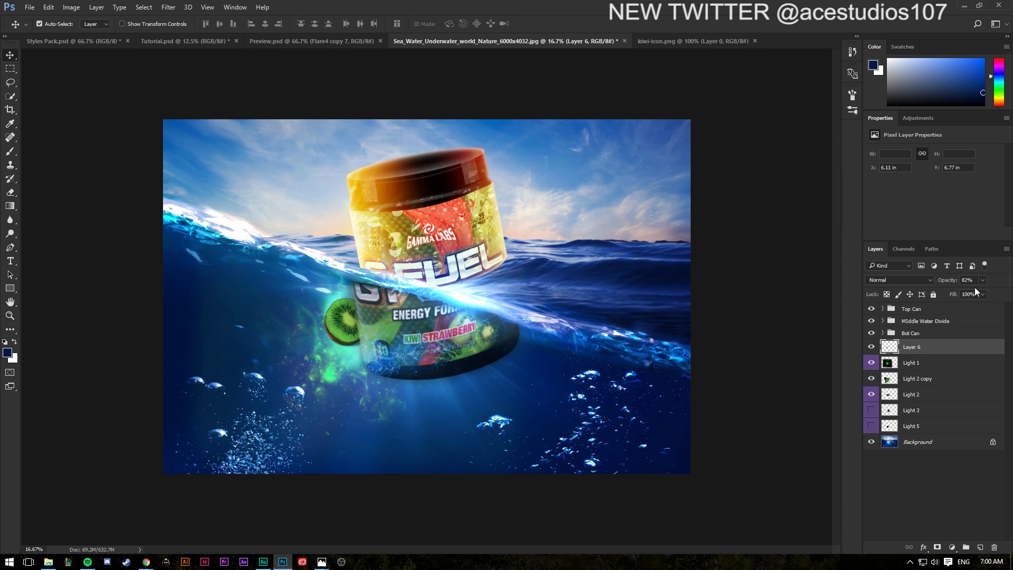
Step: Lower Layer 6's opacity to 73%, and apply a Gaussian Blur with a 7.2-pixel radius to its kiwi
left_click_drag(961, 286, 980, 296)
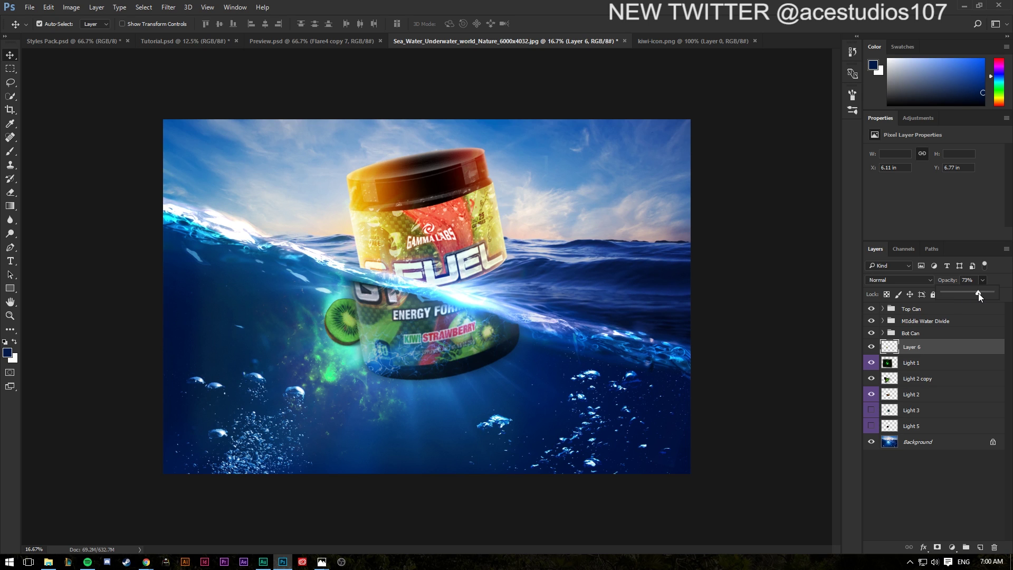
left_click(168, 7)
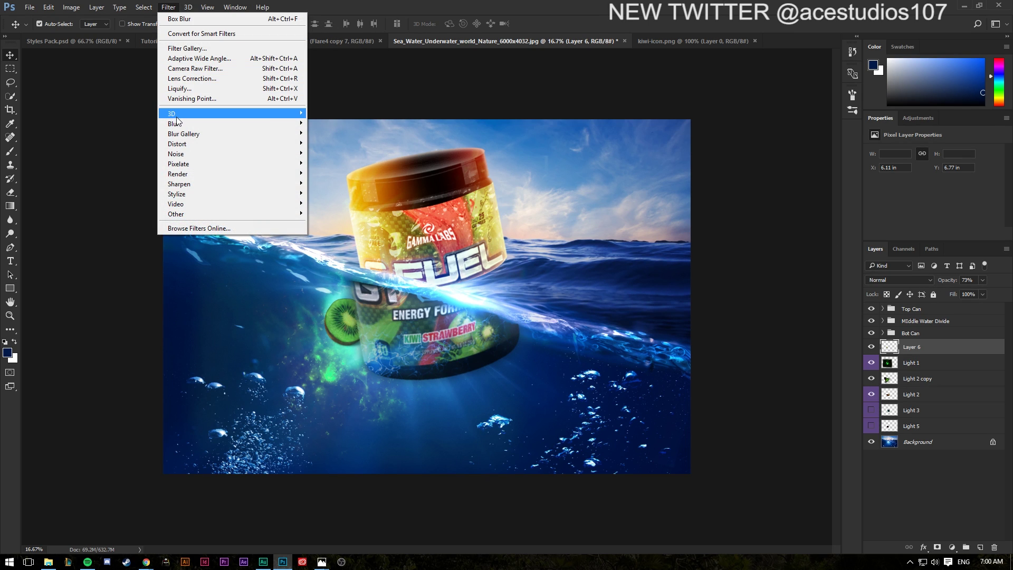
mouse_move(274, 123)
left_click(333, 164)
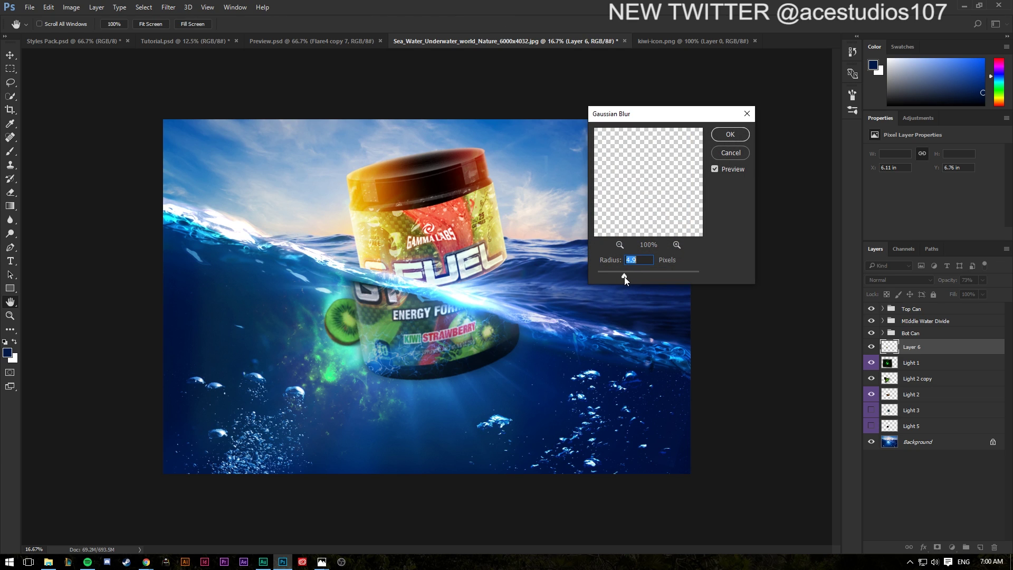
left_click(729, 134)
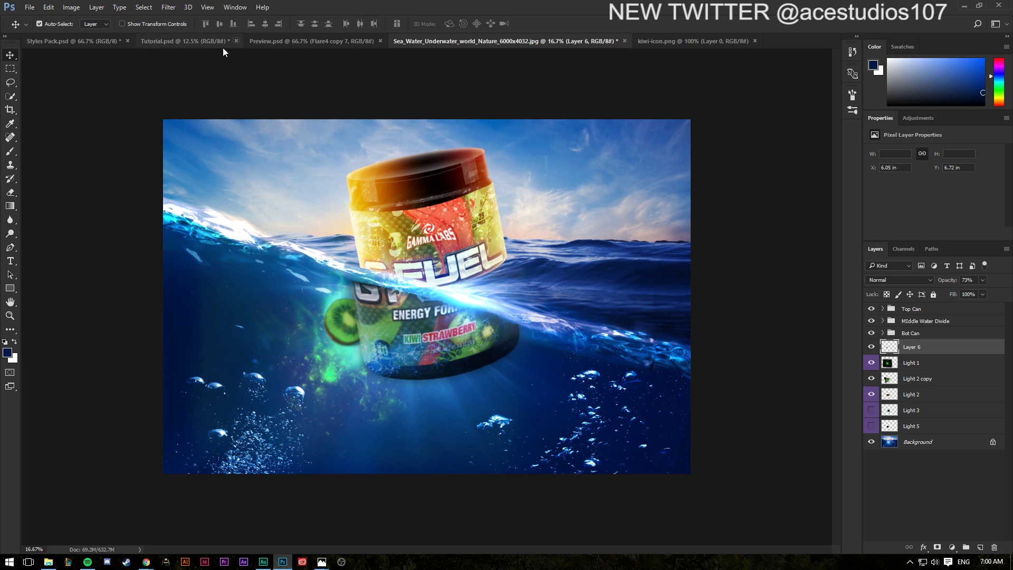
Step: Consult Tutorial.psd, and add a second, smaller kiwi to the ocean document below the can's left side
left_click(175, 42)
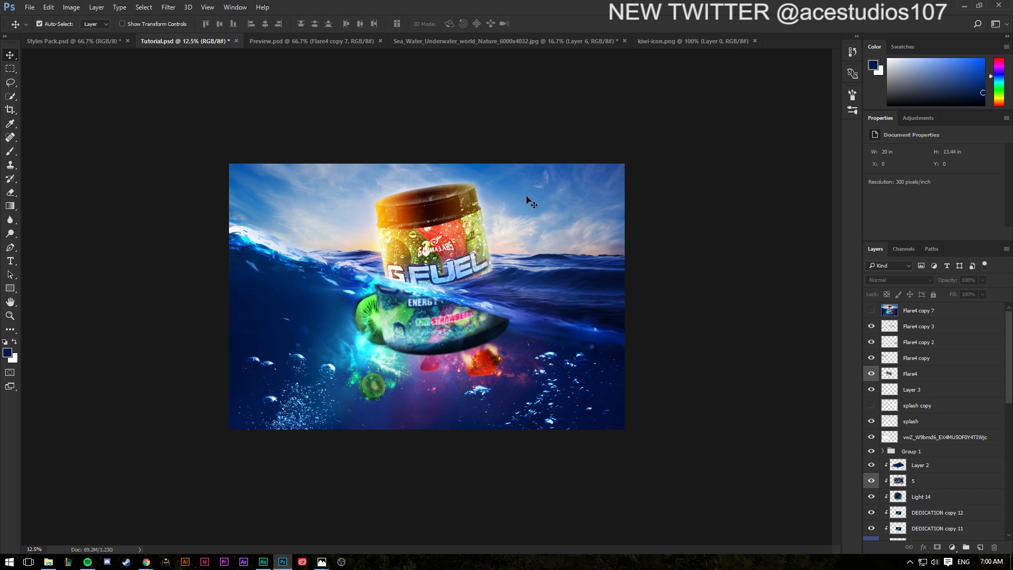
left_click(29, 7)
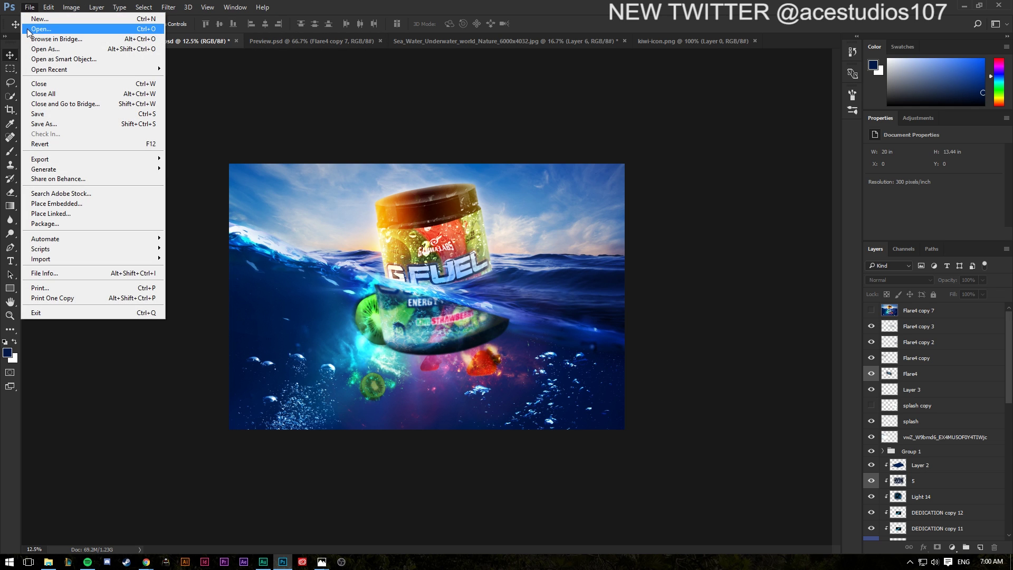
left_click(32, 27)
left_click(236, 179)
left_click(419, 269)
left_click_drag(443, 277, 355, 402)
key("ctrl+t")
key("Return")
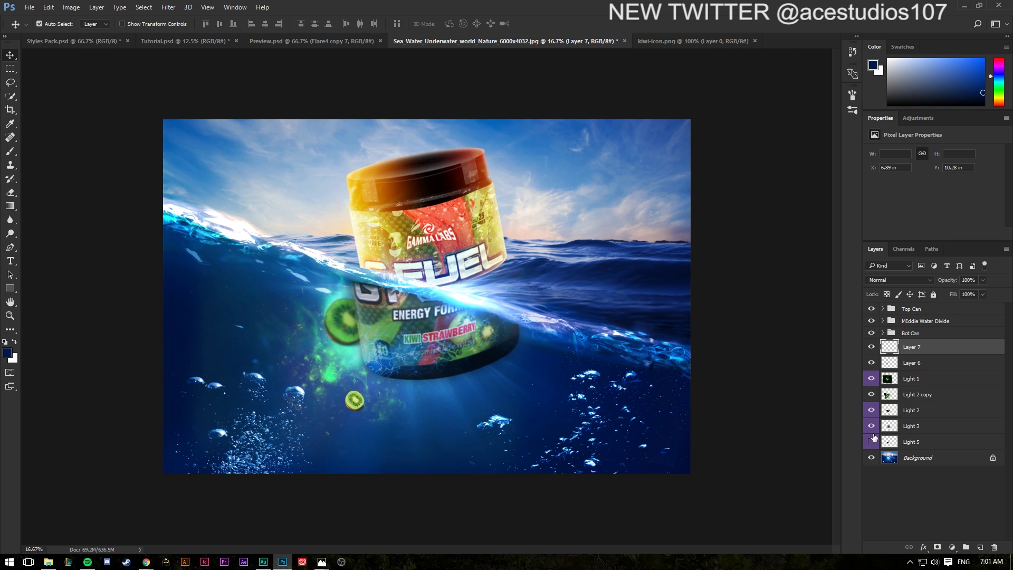
Step: Transform the Light 3 texture so that its glow spreads under the can's left side and around the small kiwi
left_click(871, 441)
left_click(916, 426)
key("ctrl+t")
left_click_drag(420, 299, 503, 314)
left_click_drag(377, 428, 455, 397)
left_click_drag(588, 476, 579, 215)
left_click_drag(426, 435, 364, 420)
left_click_drag(517, 295, 509, 405)
left_click_drag(440, 402, 466, 382)
key("Return")
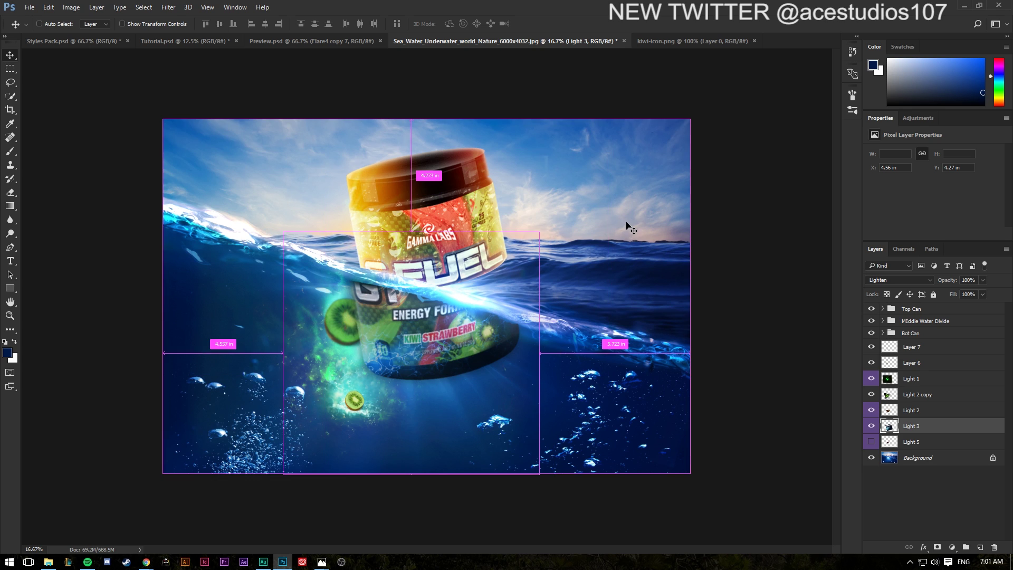
key("super+Return")
key("Escape")
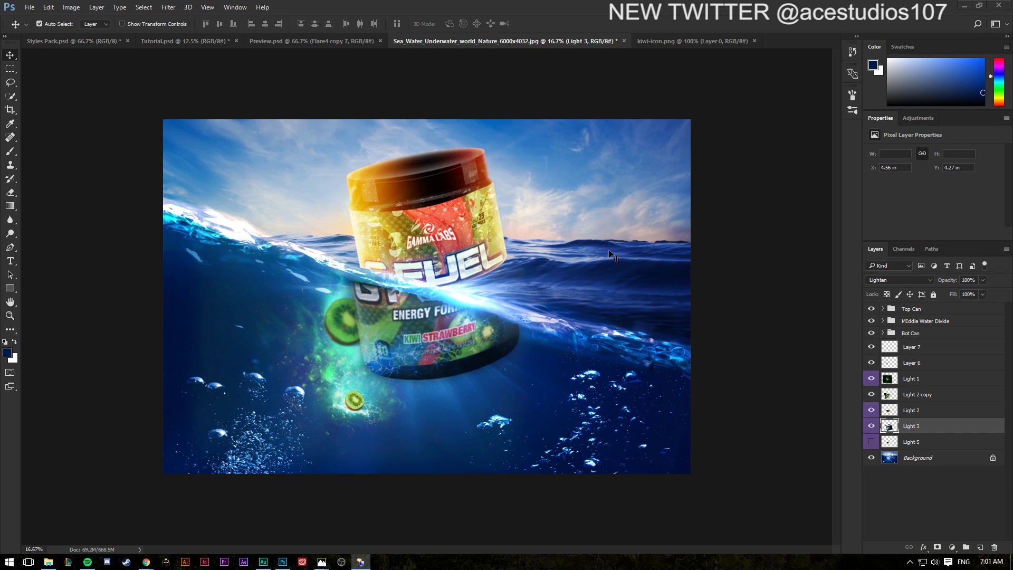
Step: Recolour Light 3 to green by setting its hue to -75
key("ctrl+u")
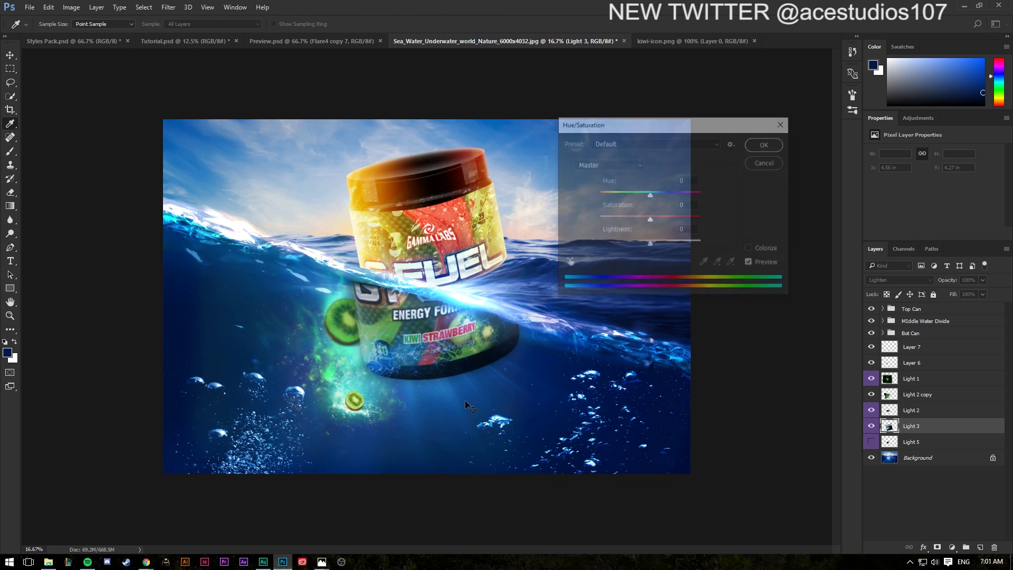
left_click_drag(649, 195, 621, 198)
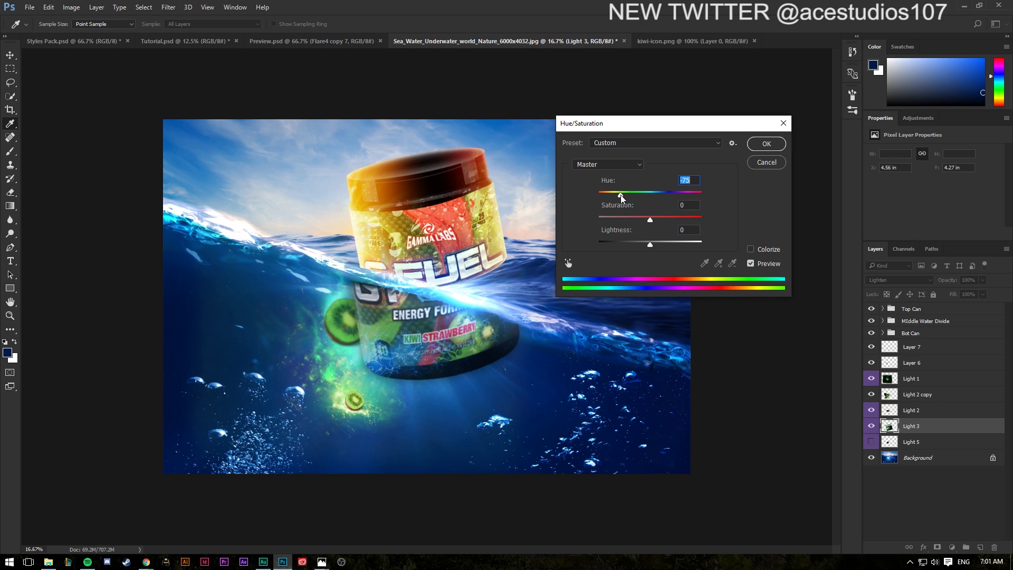
left_click(766, 143)
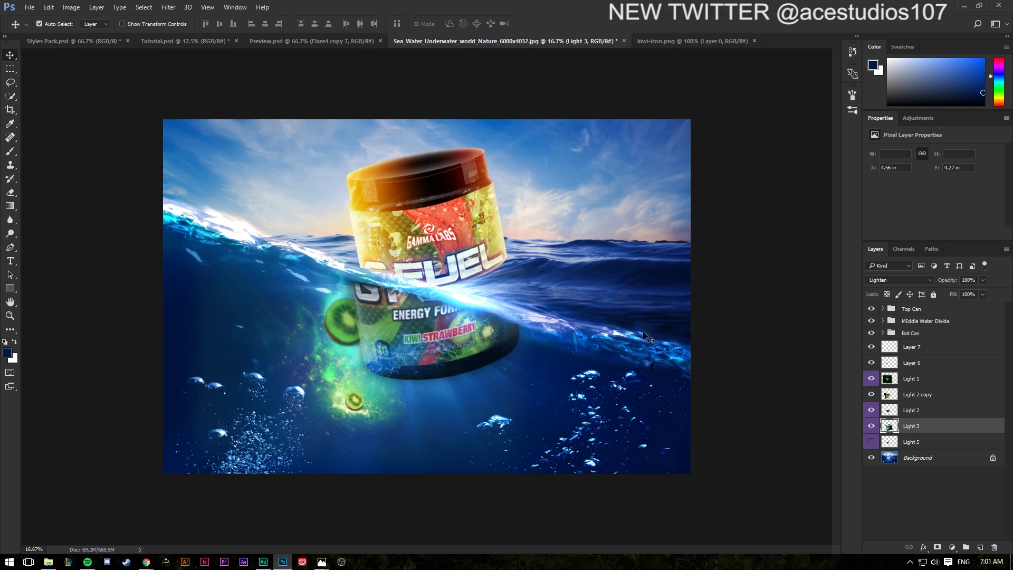
Step: Place the small kiwi's Layer 7 directly above Light 3 in the layer order, and set its lightness to -15
left_click(923, 411)
left_click_drag(940, 350, 931, 419)
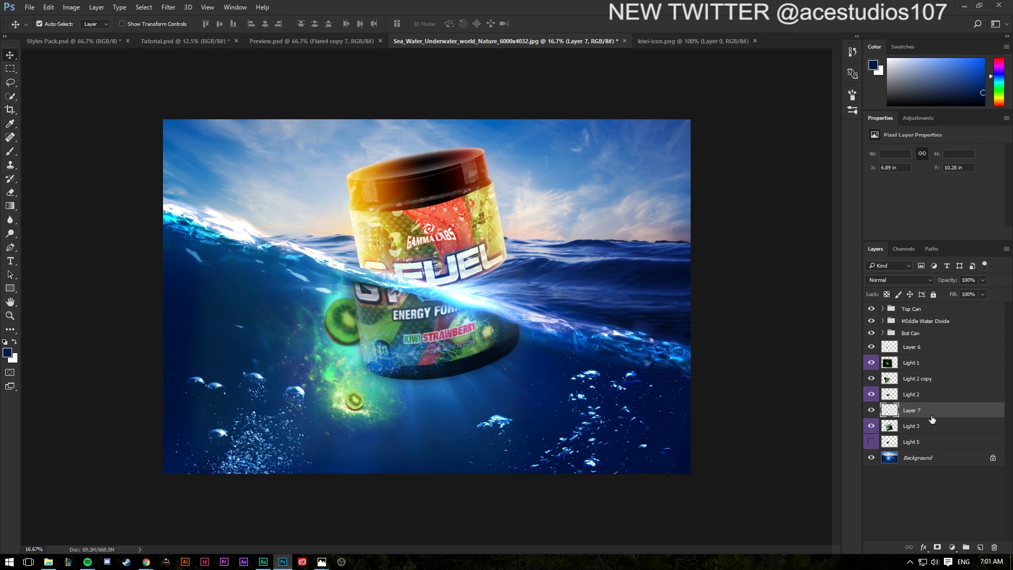
key("ctrl+u")
mouse_move(650, 244)
left_mouse_down()
mouse_move(622, 246)
mouse_move(670, 245)
mouse_move(630, 245)
mouse_move(642, 246)
left_mouse_up()
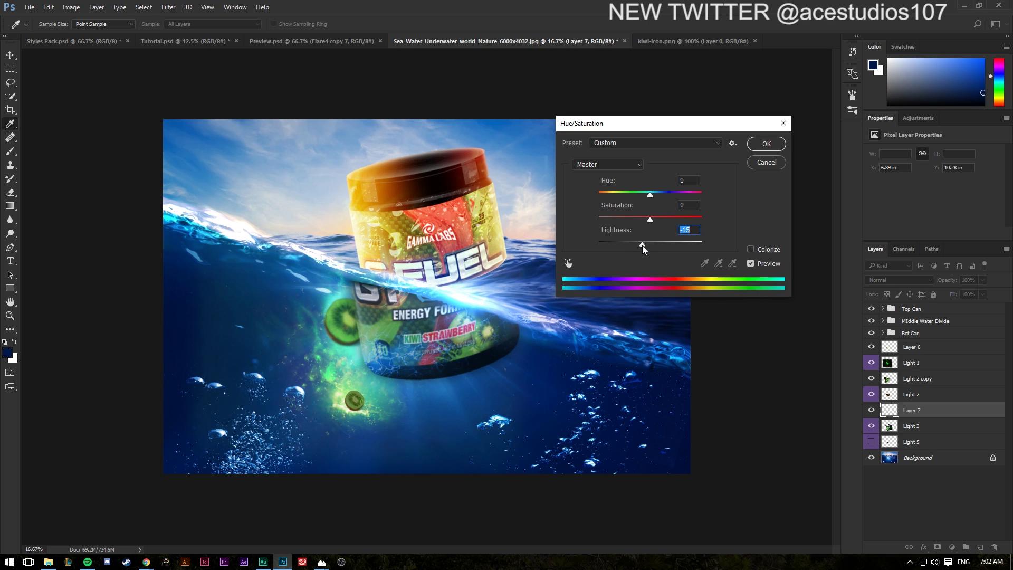
key("v")
left_click(765, 143)
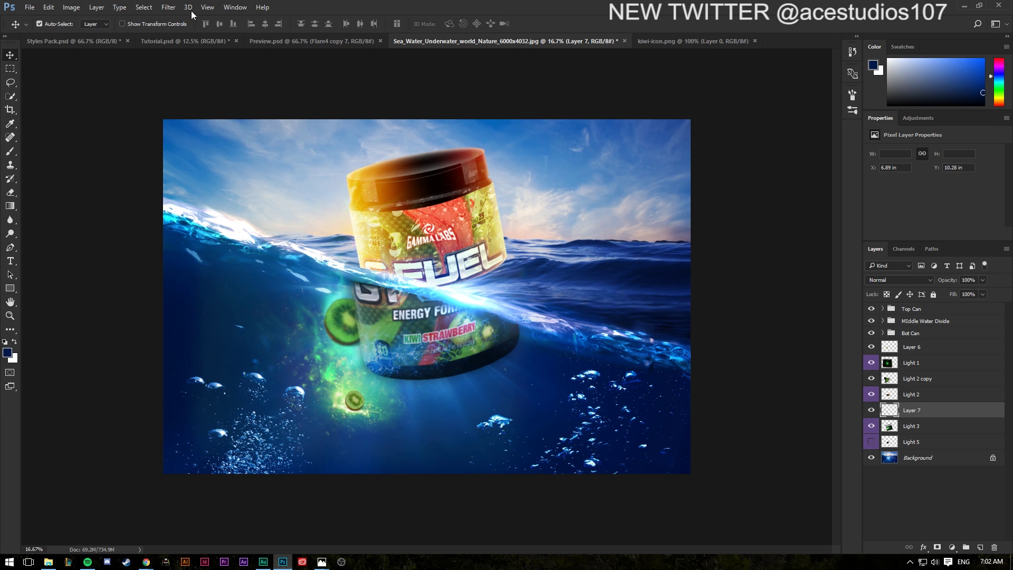
Step: Apply a Gaussian Blur with a 3.2-pixel radius to the small kiwi on Layer 7
left_click(169, 7)
mouse_move(221, 123)
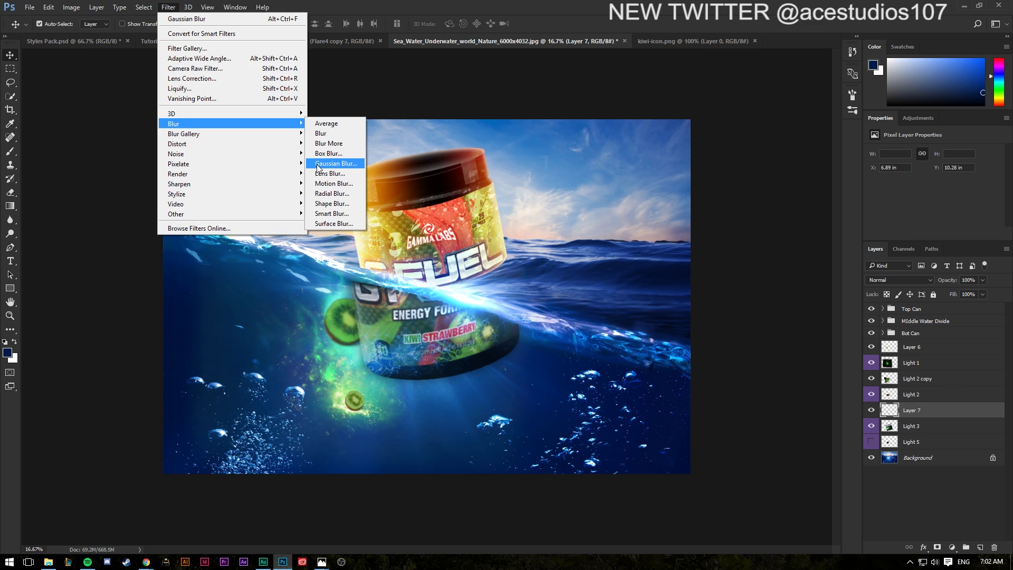
left_click(317, 164)
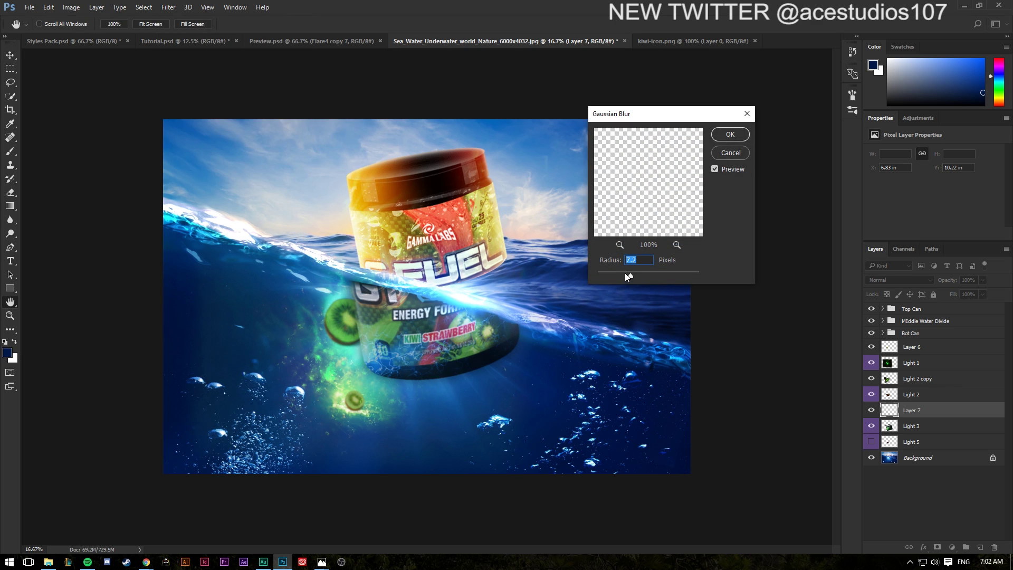
left_click_drag(606, 274, 615, 275)
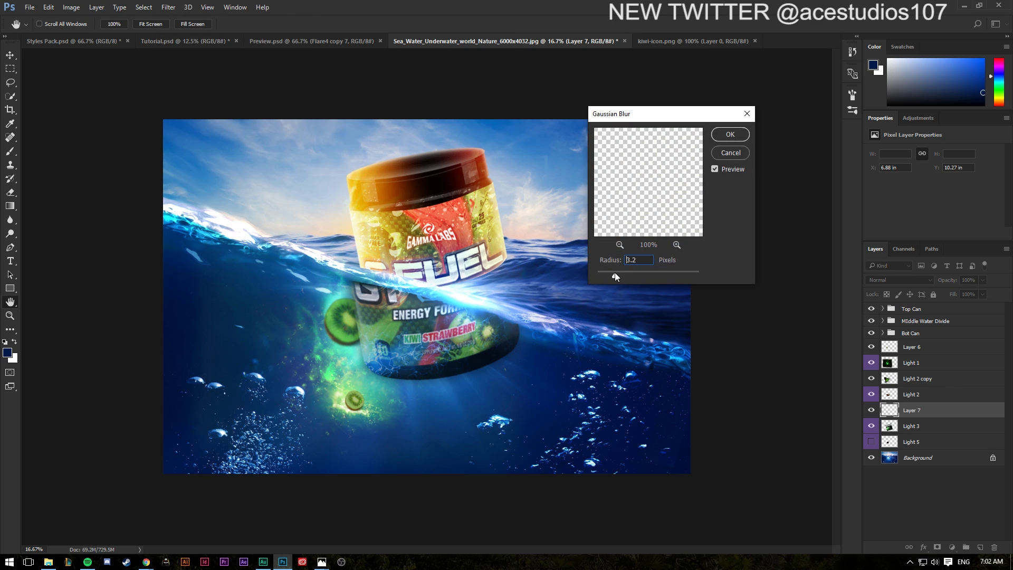
left_click(716, 136)
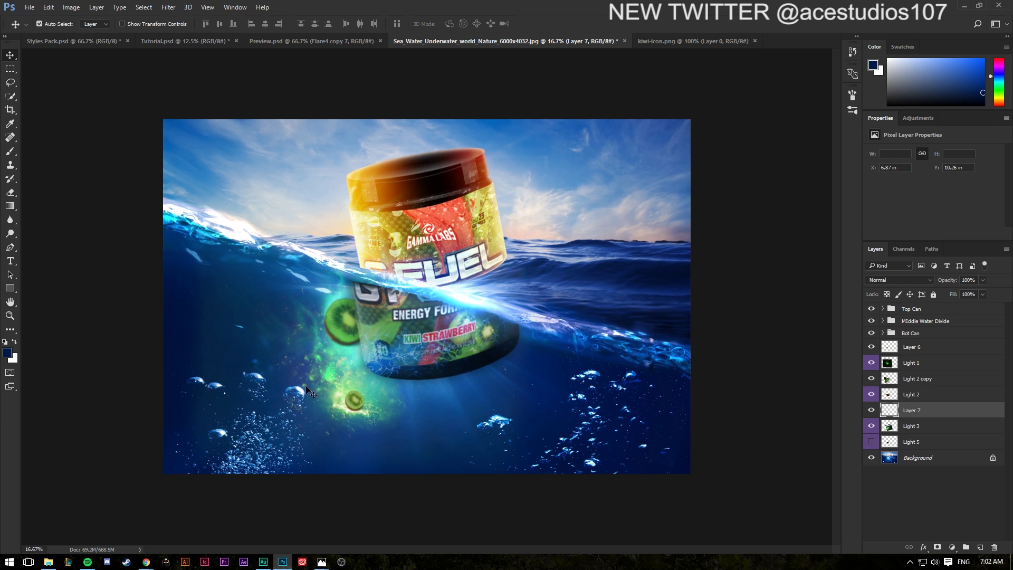
Step: Rotate the small kiwi on Layer 7 and flip it vertically
left_click(361, 413)
key("ctrl+t")
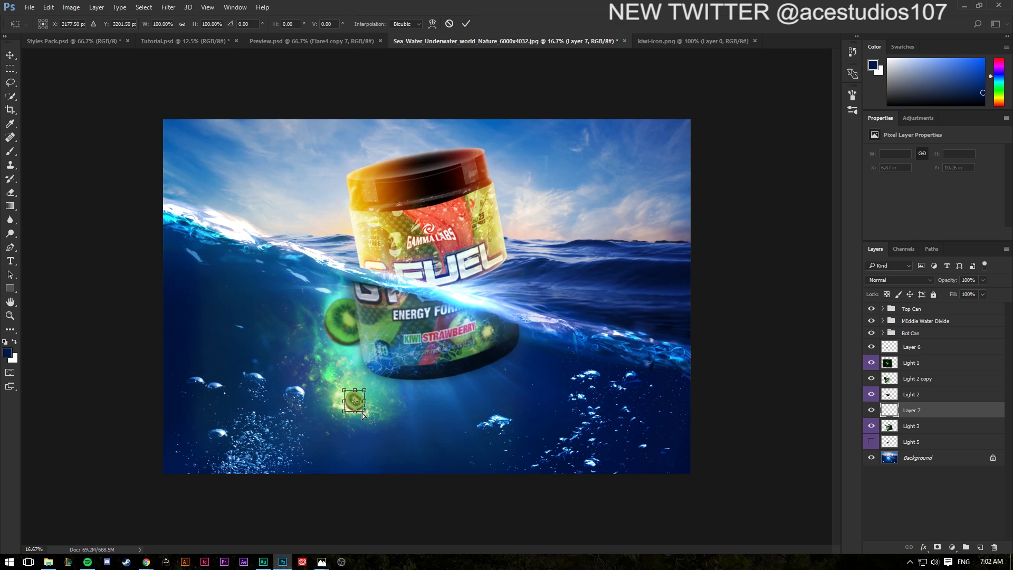
left_click_drag(362, 413, 362, 355)
key("Return")
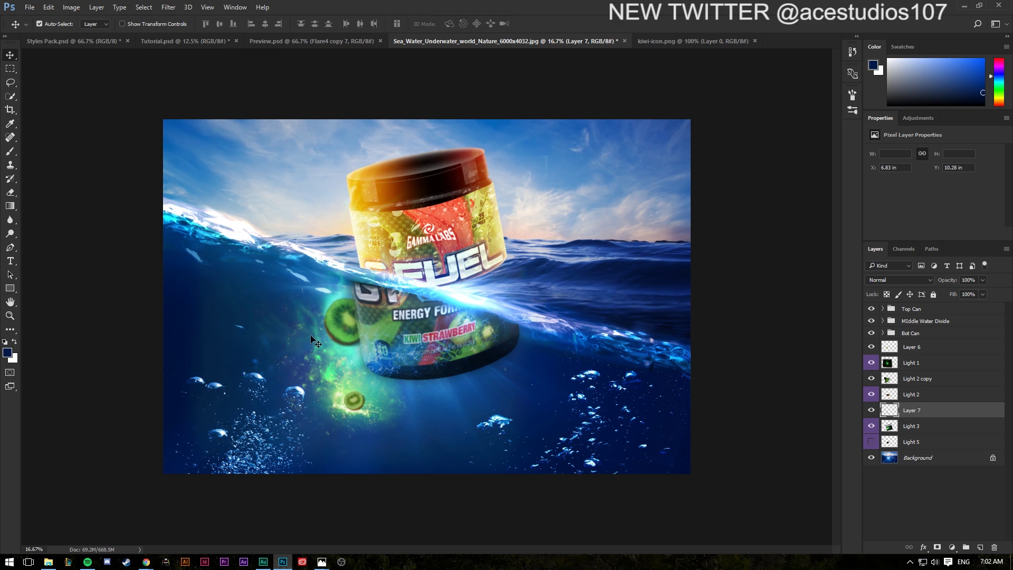
left_click(352, 400)
key("ctrl+t")
right_click(364, 405)
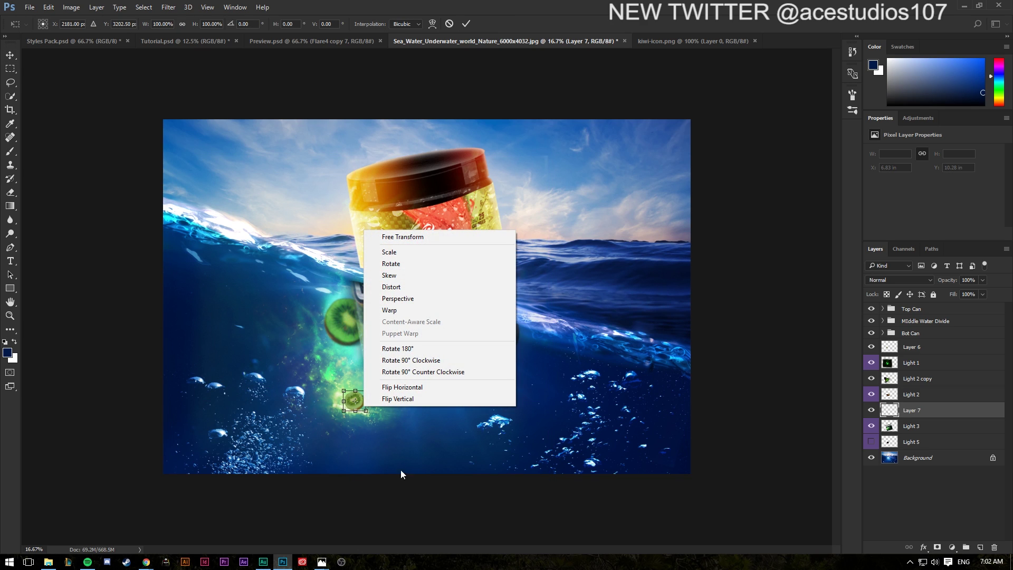
left_click(404, 399)
key("Return")
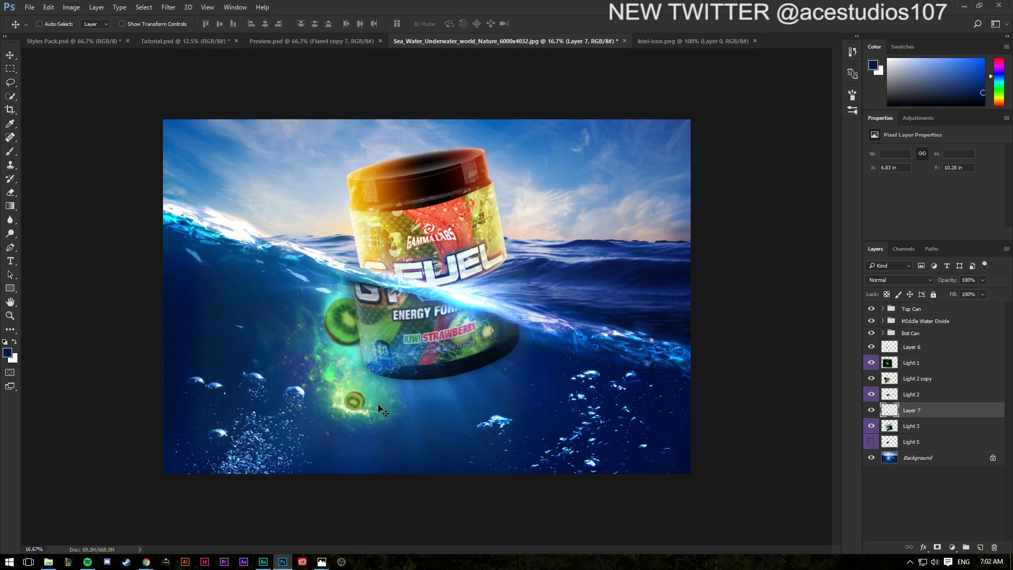
key("ctrl+t")
key("Return")
Step: Erase the outer haze of Light 1 around the green glow with a soft-edged eraser
left_click(870, 362)
left_click(911, 363)
key("e")
mouse_move(160, 227)
left_mouse_down()
mouse_move(138, 278)
mouse_move(151, 154)
mouse_move(100, 330)
left_mouse_up()
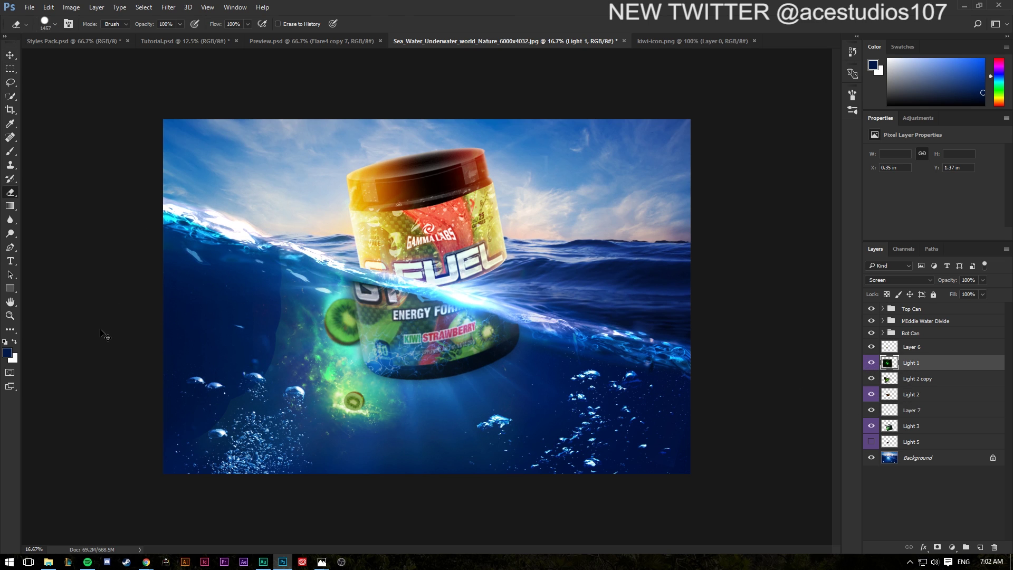
left_click(55, 24)
left_click(61, 80)
left_click(362, 5)
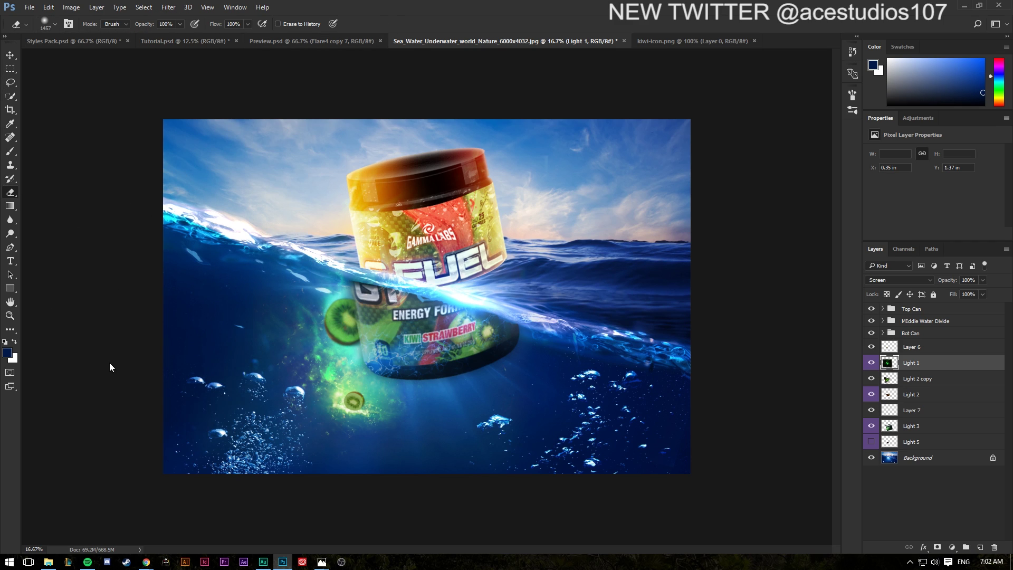
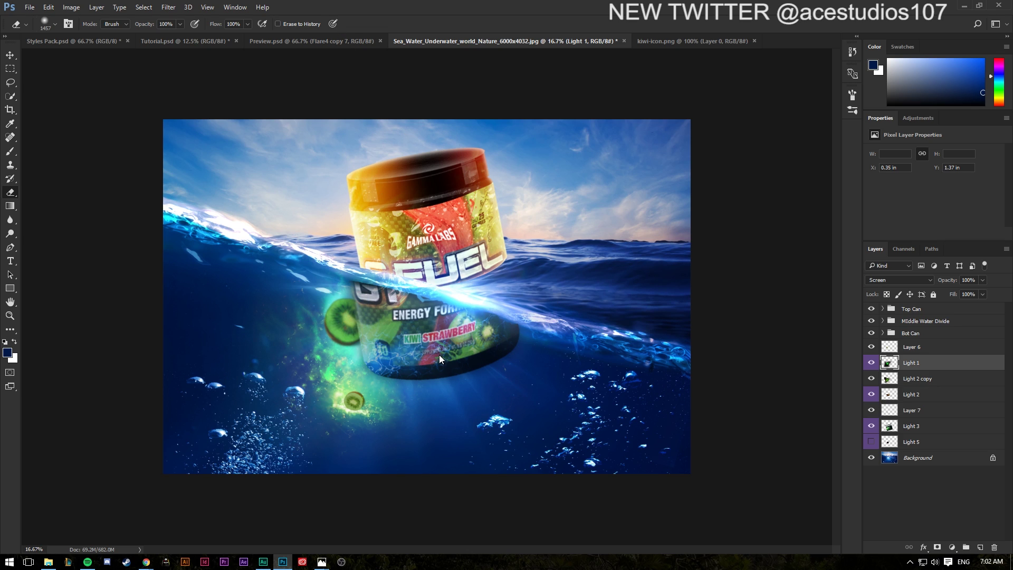
Step: Compare the ocean composition with the finished artwork in Preview.psd
key("v")
left_click(288, 39)
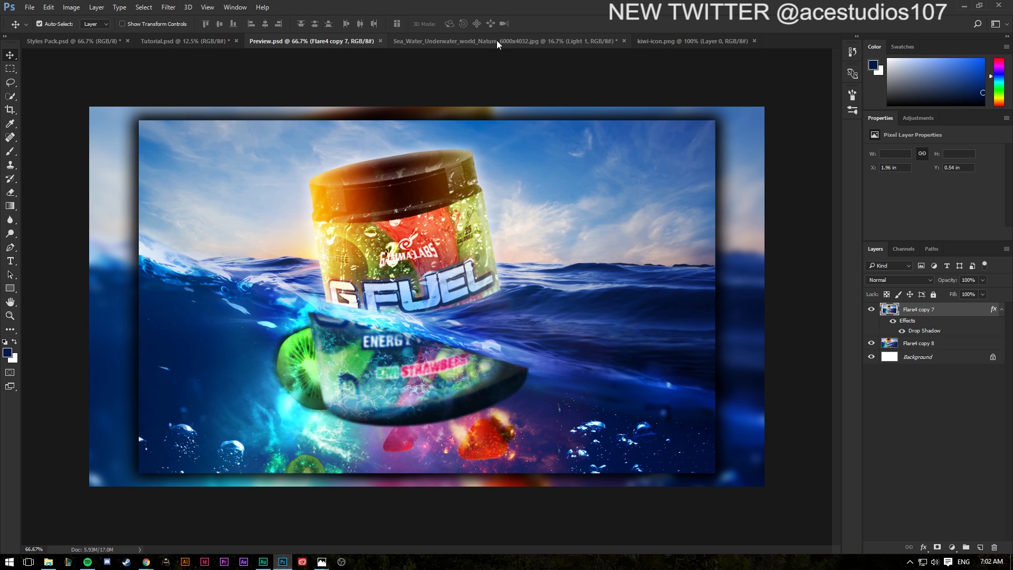
left_click(497, 40)
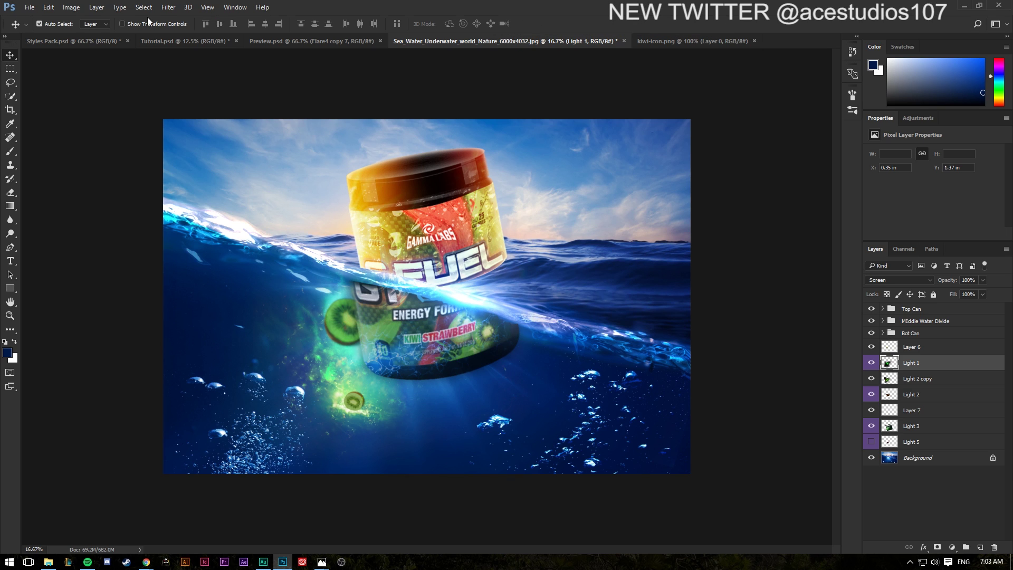
Step: Review the reference artwork in Tutorial.psd and look through the Documents folder for a strawberry image
left_click(155, 39)
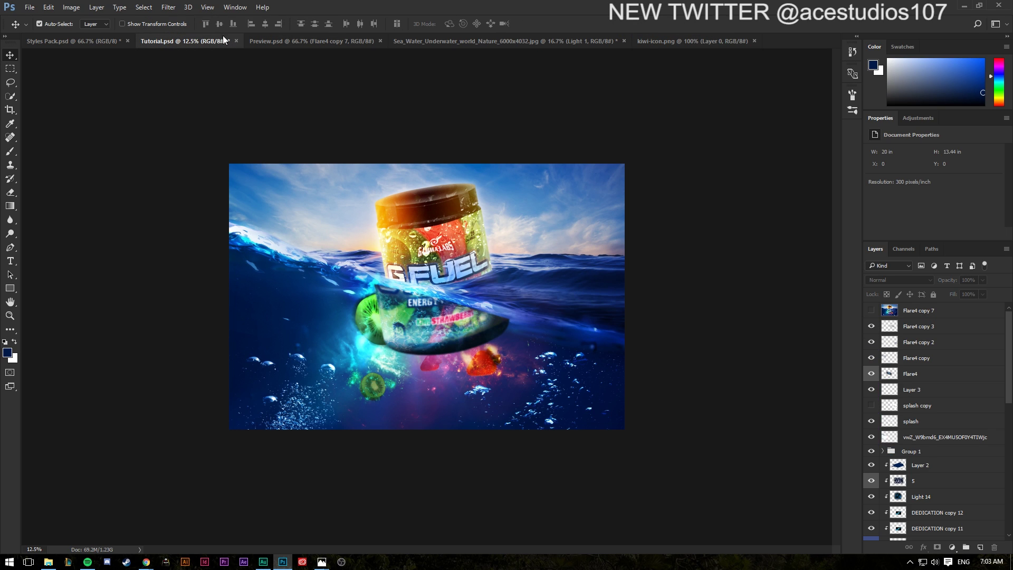
key("alt+Tab")
key("Tab")
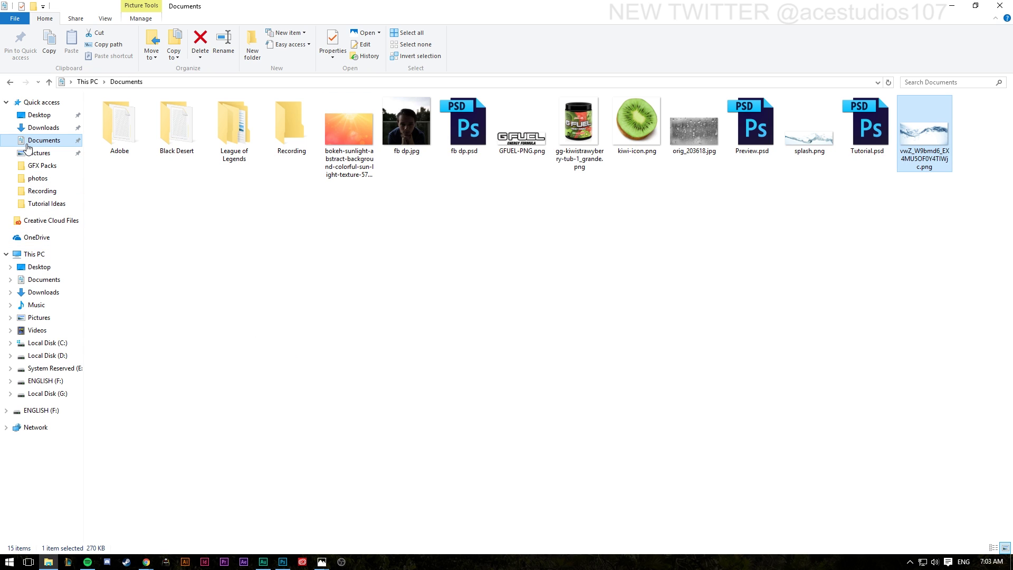
left_click(276, 220)
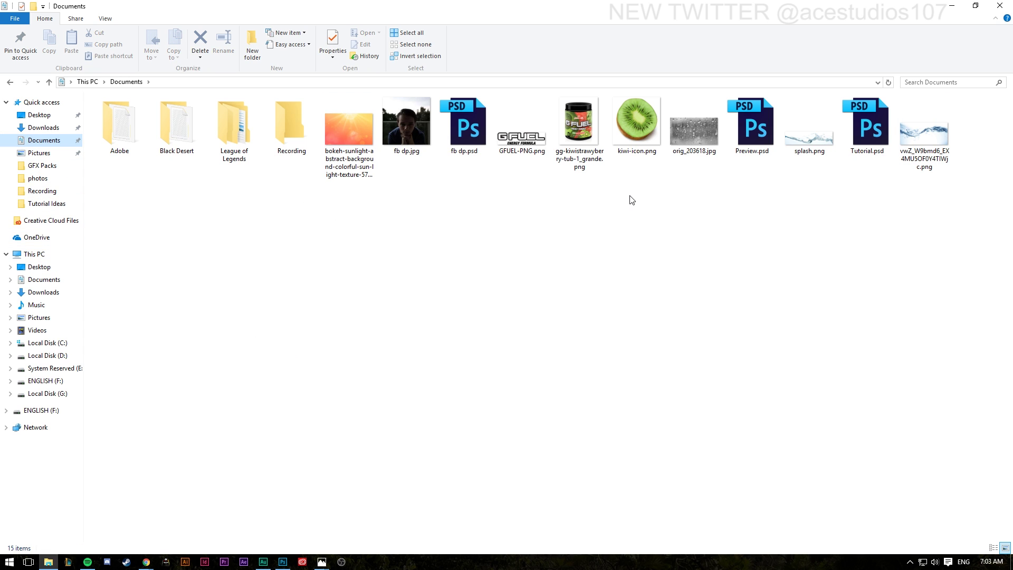
Step: Switch to Chrome, search Google for a strawberry PNG and show the image results
key("alt+Tab")
key("Tab")
key("Tab")
key("Tab")
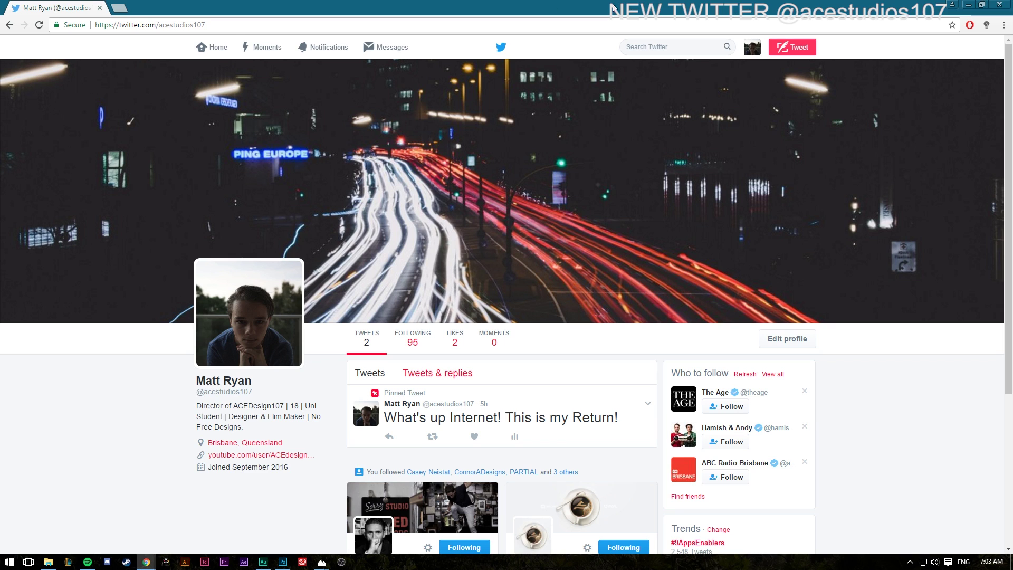
left_click(118, 6)
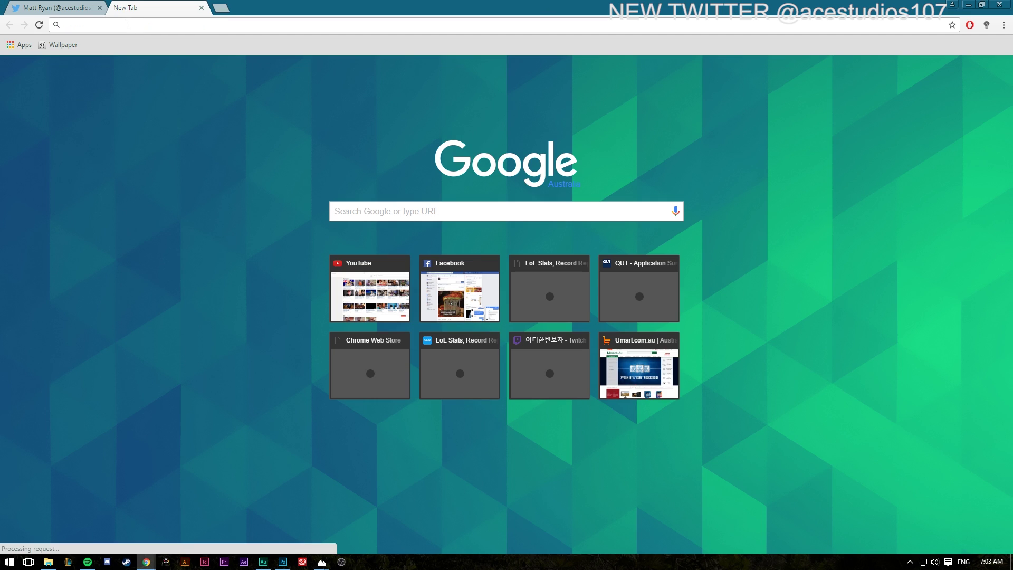
left_click_drag(349, 8, 0, 11)
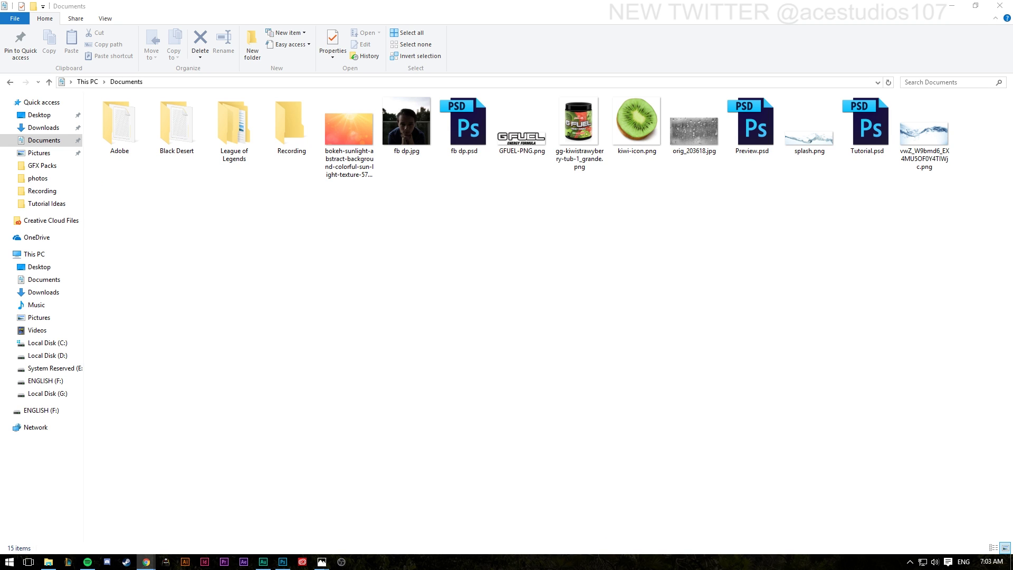
left_click_drag(0, 11, 348, 2)
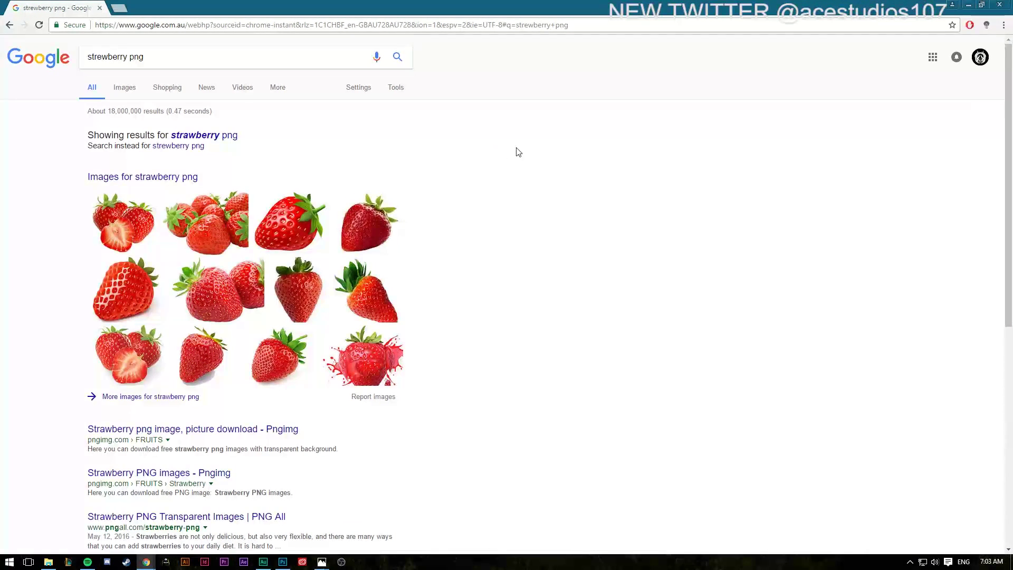
left_click(128, 89)
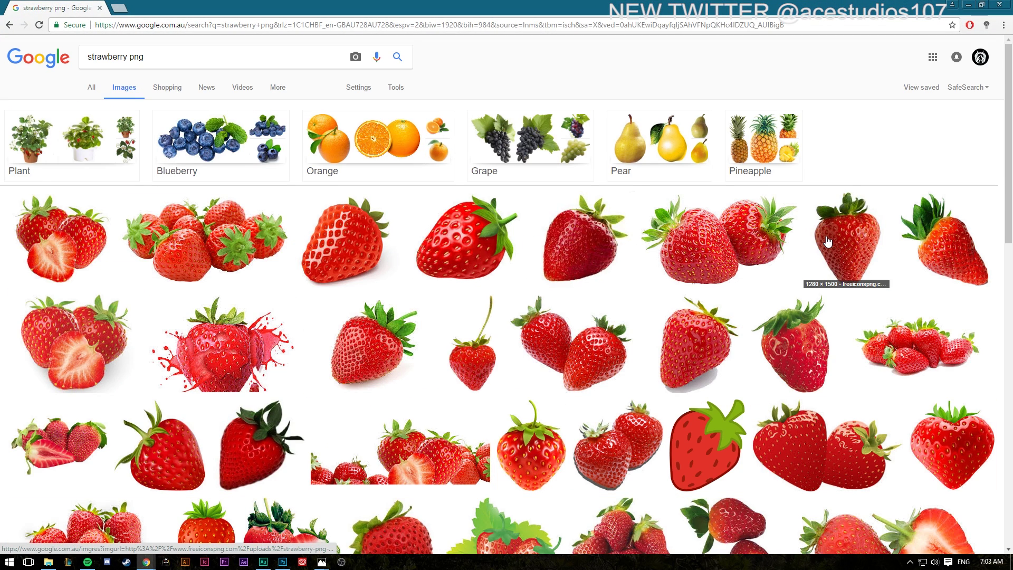
Step: Open the 1280 × 1500 single strawberry result from freeiconspng and download the image
left_click(846, 253)
left_click(731, 284)
left_click(74, 5)
left_click(100, 7)
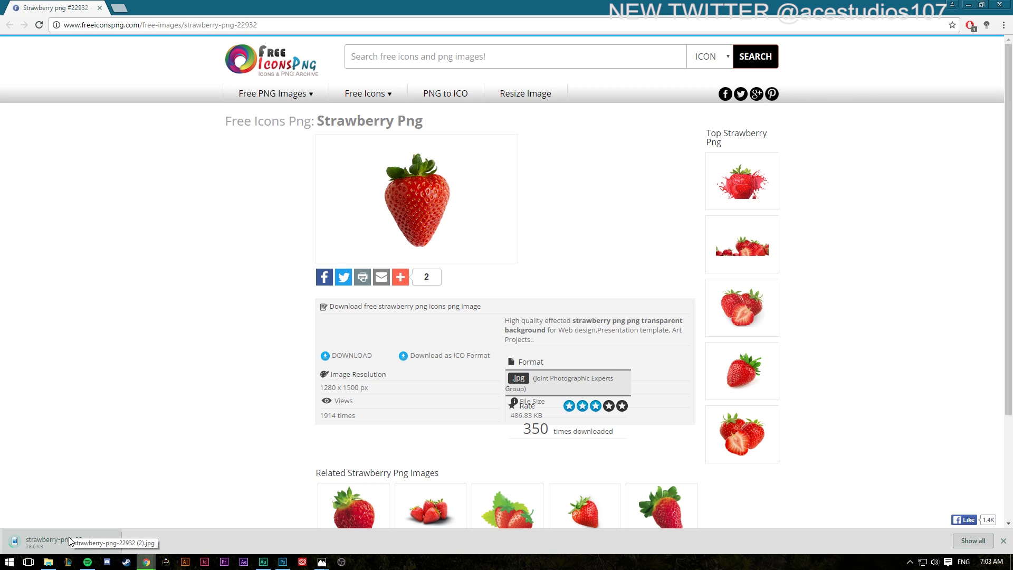
Step: Switch to Photoshop and open the downloaded strawberry-png-22932.jpg
left_click(280, 565)
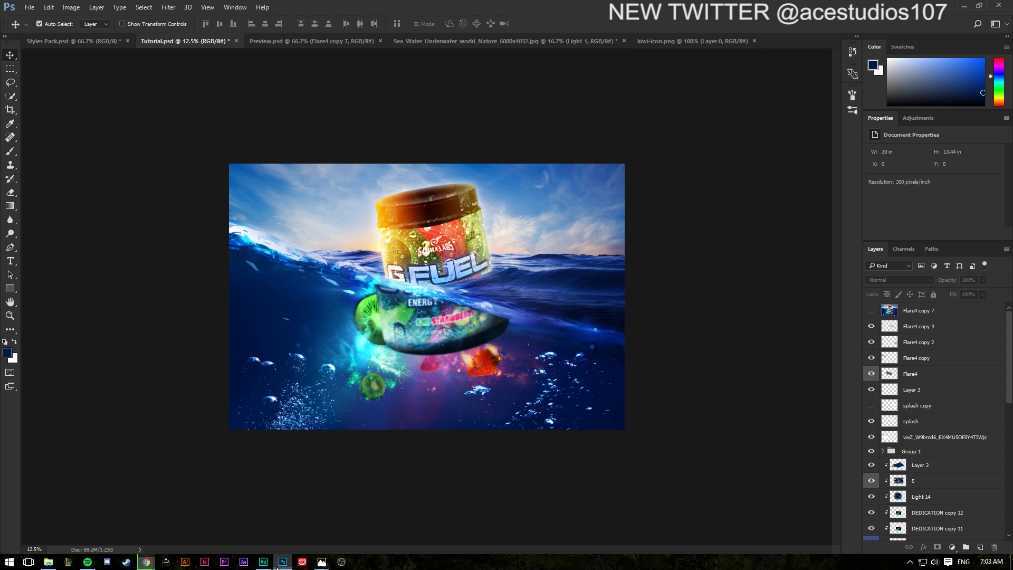
left_click(29, 8)
left_click(45, 31)
left_click(47, 116)
scroll(317, 158, "down", 3)
left_click(462, 109)
left_click(412, 268)
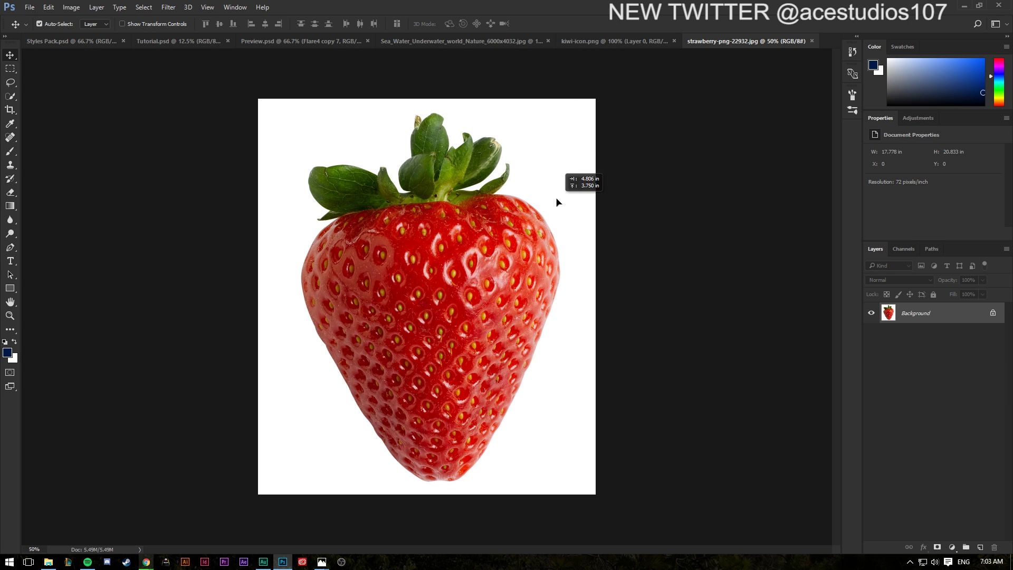
Step: Copy the strawberry image into the ocean composition as a new layer above the Top Can group
left_click(593, 152)
left_click(607, 234)
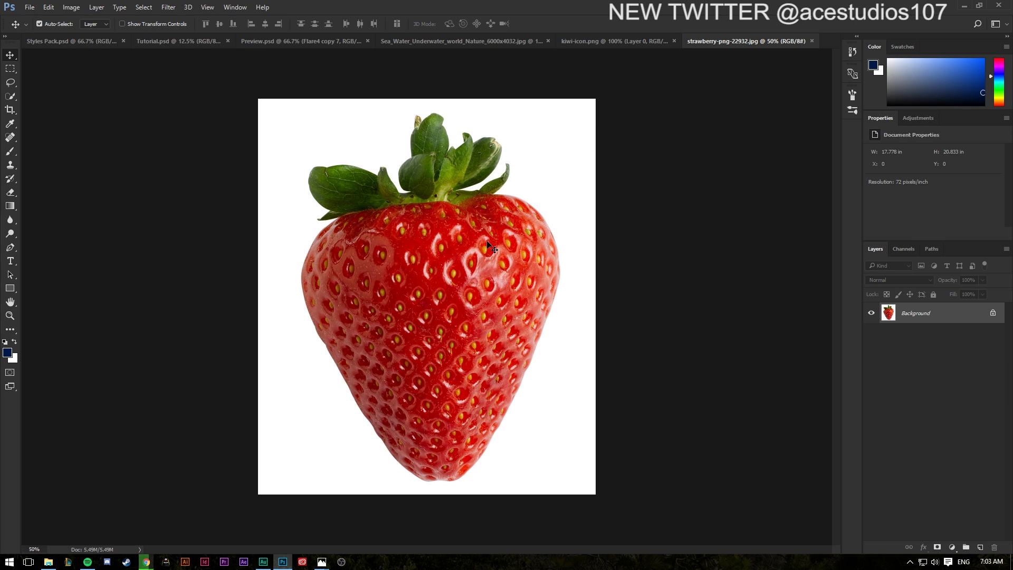
left_click_drag(488, 244, 712, 320)
left_click_drag(918, 361, 916, 303)
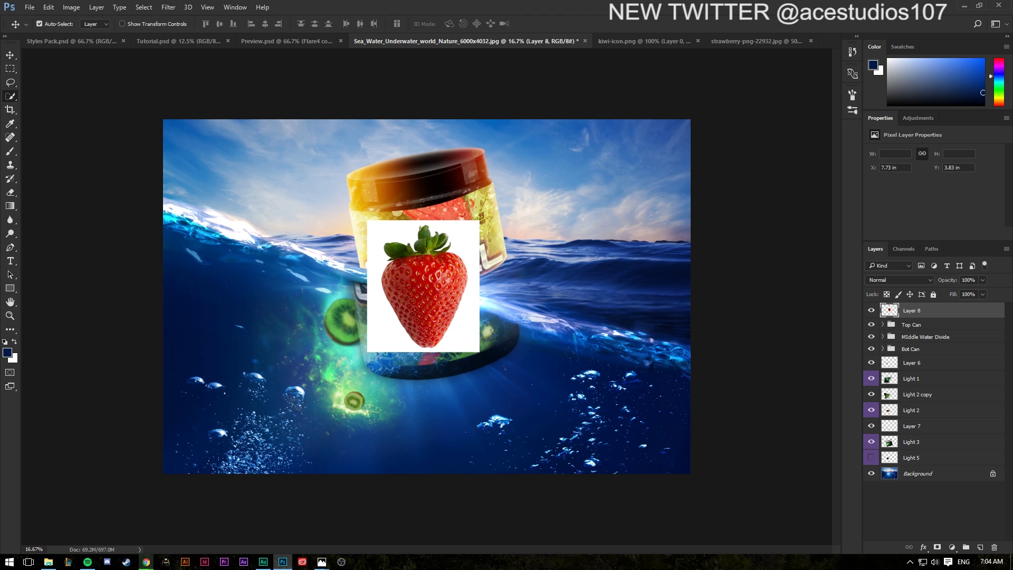
Step: Remove the white background around the strawberry on Layer 8 using the Magic Wand tool
key("w")
right_click(11, 97)
left_click(35, 107)
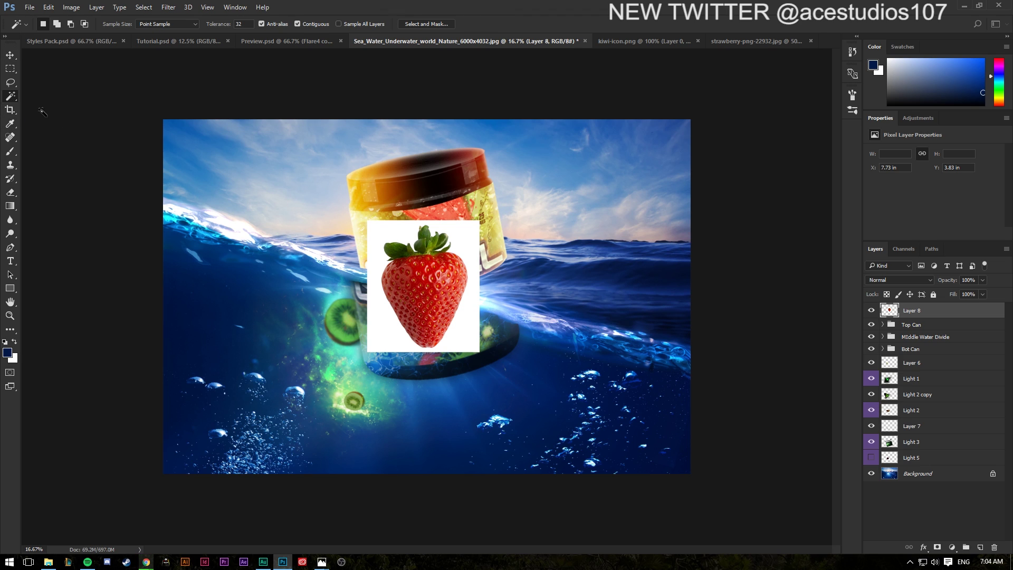
left_click(448, 252)
key("Delete")
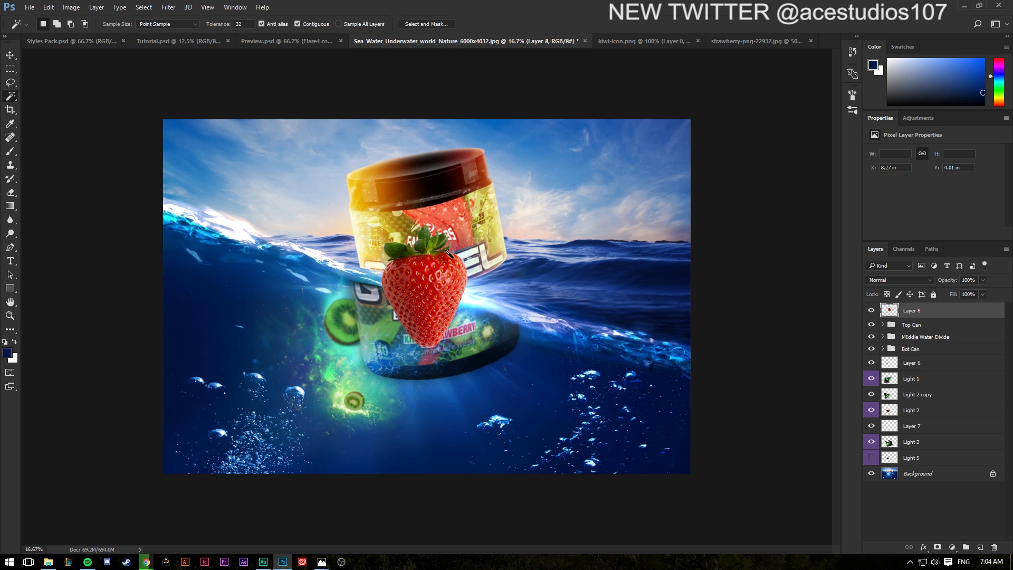
Step: Shrink and rotate the strawberry on Layer 8 and place it below the right side of the can's submerged base
key("ctrl+t")
left_click_drag(458, 292, 510, 378)
left_click_drag(522, 314, 484, 384)
key("Return")
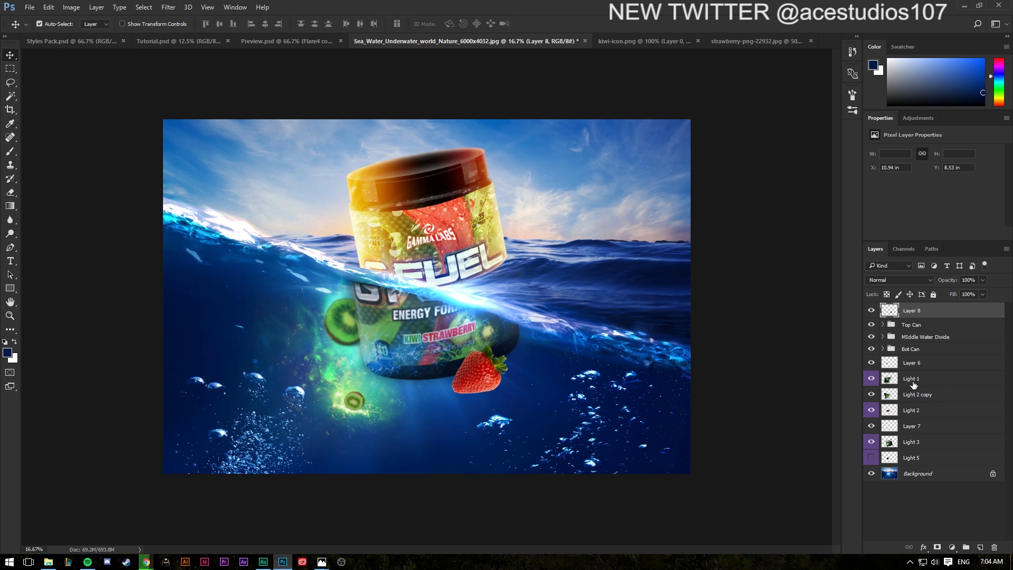
key("ctrl+t")
left_click_drag(507, 344, 497, 381)
key("Return")
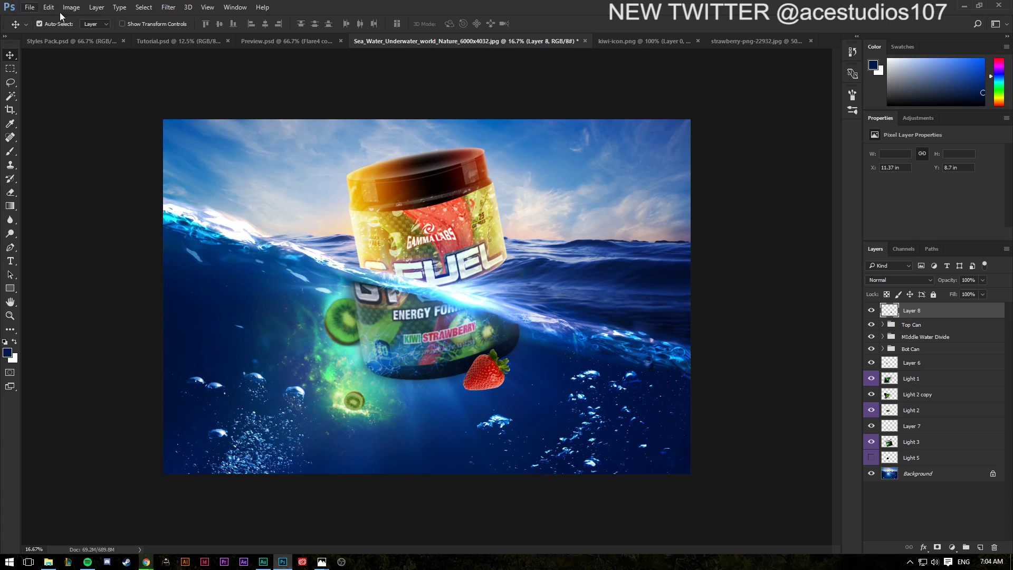
Step: Set Layer 8's opacity to 87% and darken the strawberry's midtones with Levels
left_click(982, 294)
left_click_drag(966, 292, 976, 294)
left_click(633, 3)
key("ctrl+l")
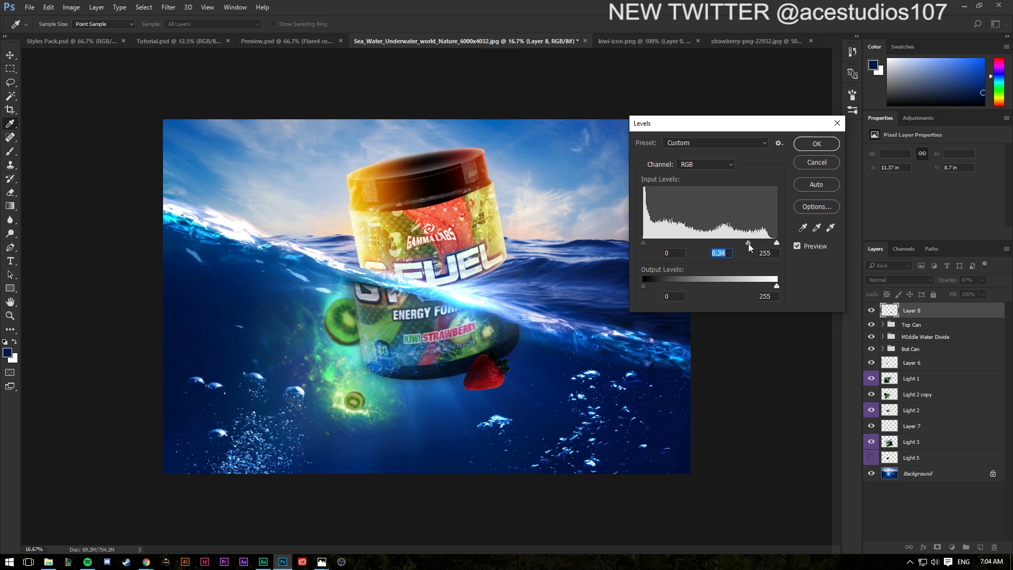
left_click_drag(748, 242, 745, 243)
left_click(812, 145)
Step: Apply a Gaussian Blur with a 4.2-pixel radius to the strawberry on Layer 8
left_click(168, 7)
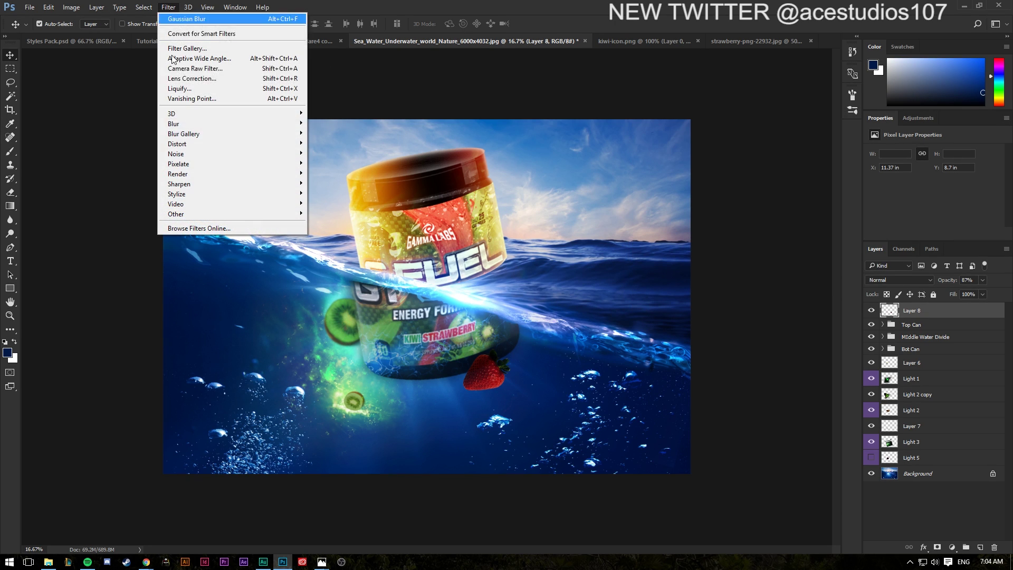
mouse_move(201, 125)
left_click(329, 163)
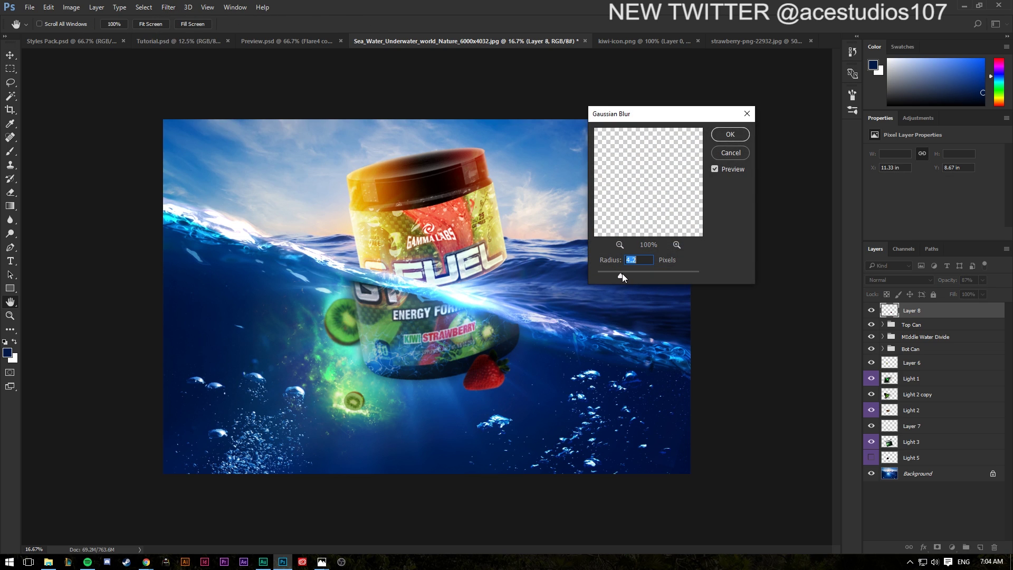
left_click(730, 134)
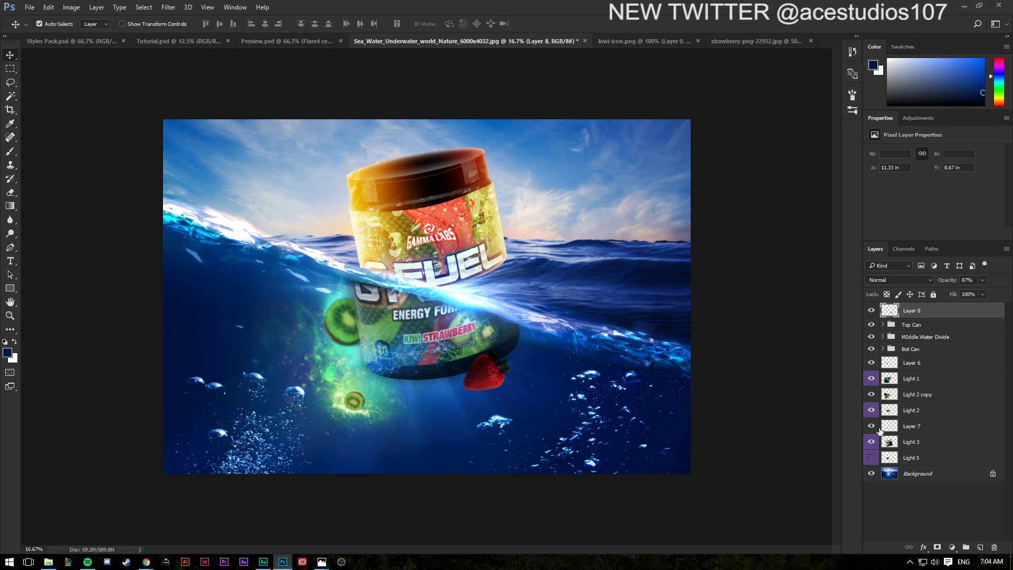
Step: Copy the DEDICATION particles and Light 1, 2, 3 and 5 from Styles Pack.psd into the ocean composition
left_click(72, 40)
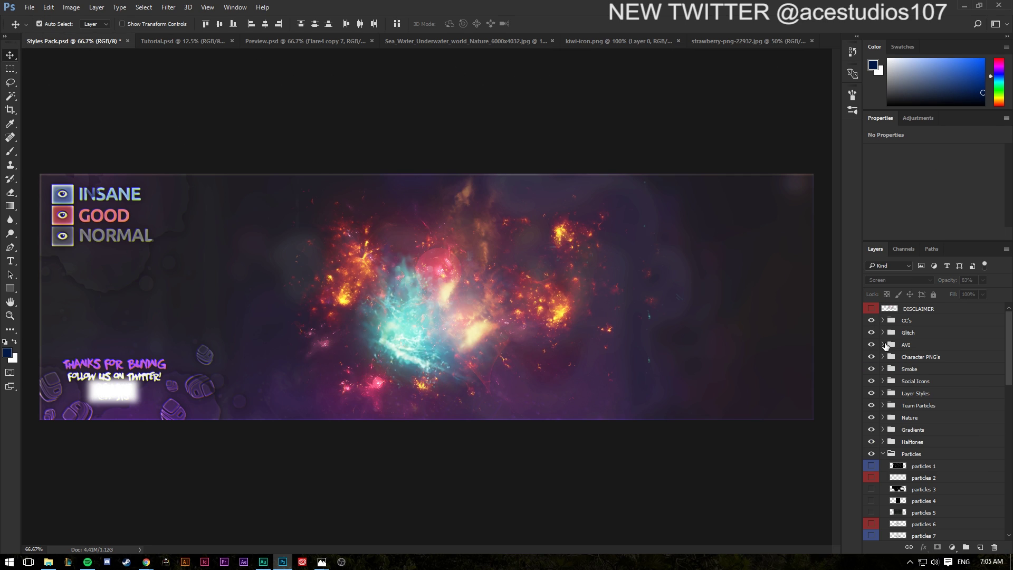
scroll(897, 501, "down", 10)
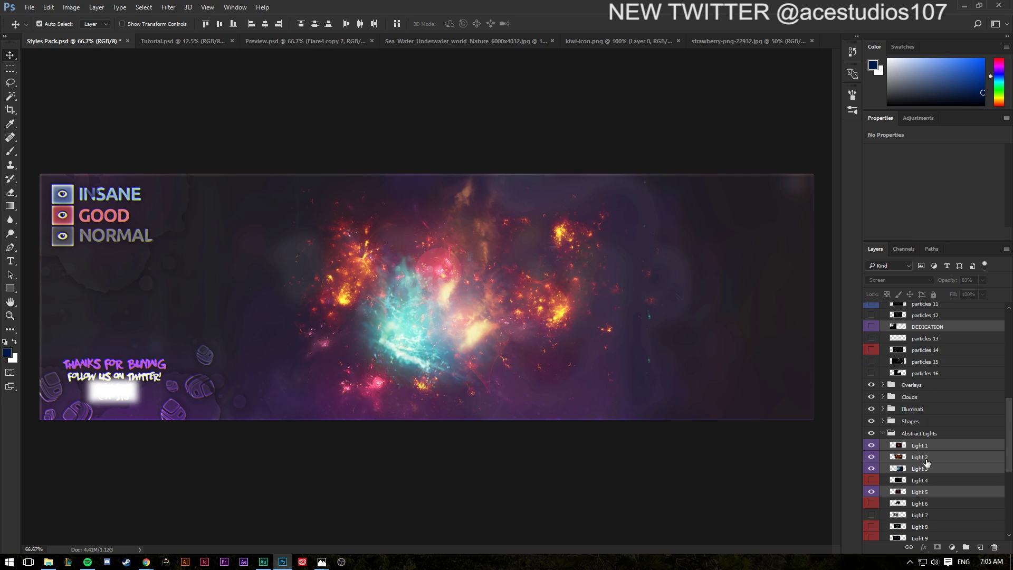
left_click_drag(460, 306, 579, 312)
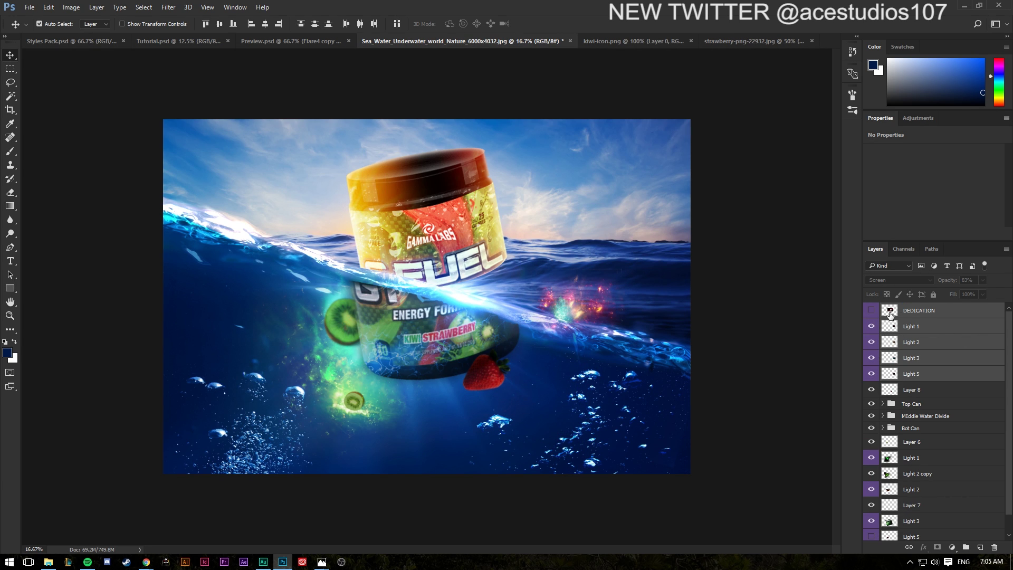
Step: Show the DEDICATION texture, shrink and place it below the can near the strawberry, and move its layer beneath the Bot Can group
left_click(929, 312)
left_click(870, 310)
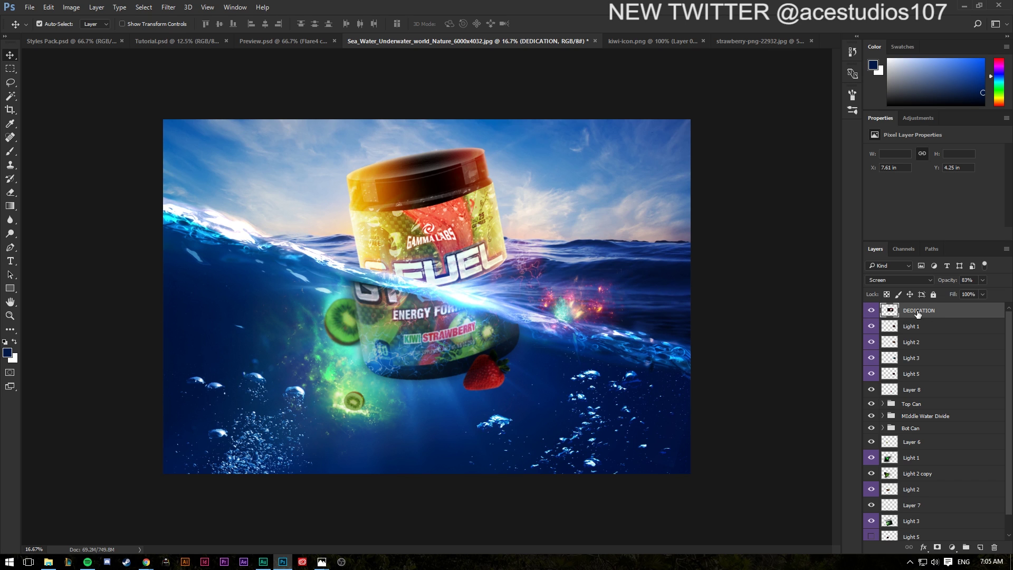
key("ctrl+t")
left_click_drag(514, 298, 504, 384)
key("Return")
left_click_drag(917, 310, 923, 434)
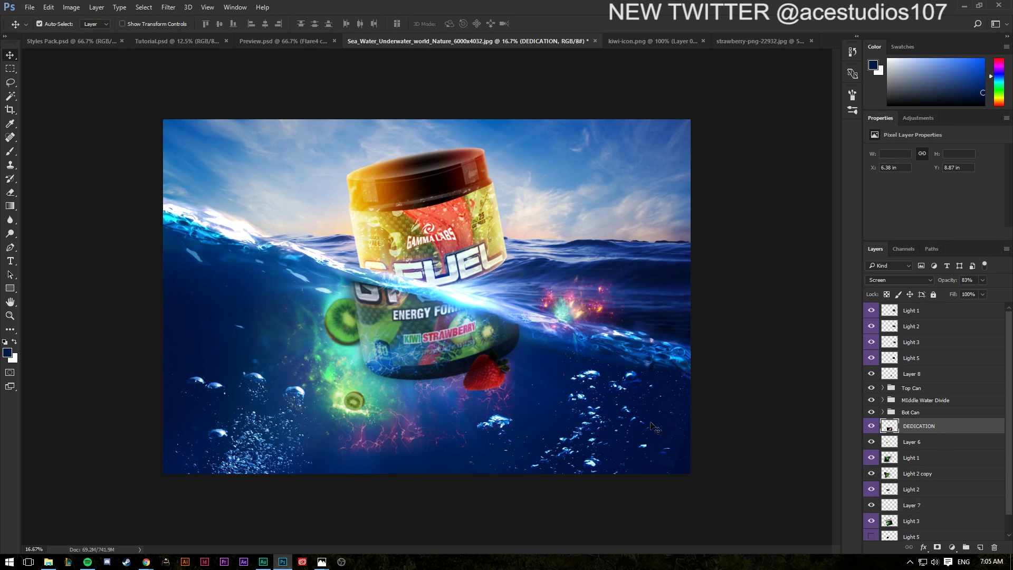
Step: Erase the part of the DEDICATION texture near the small kiwi and duplicate its layer three times
key("e")
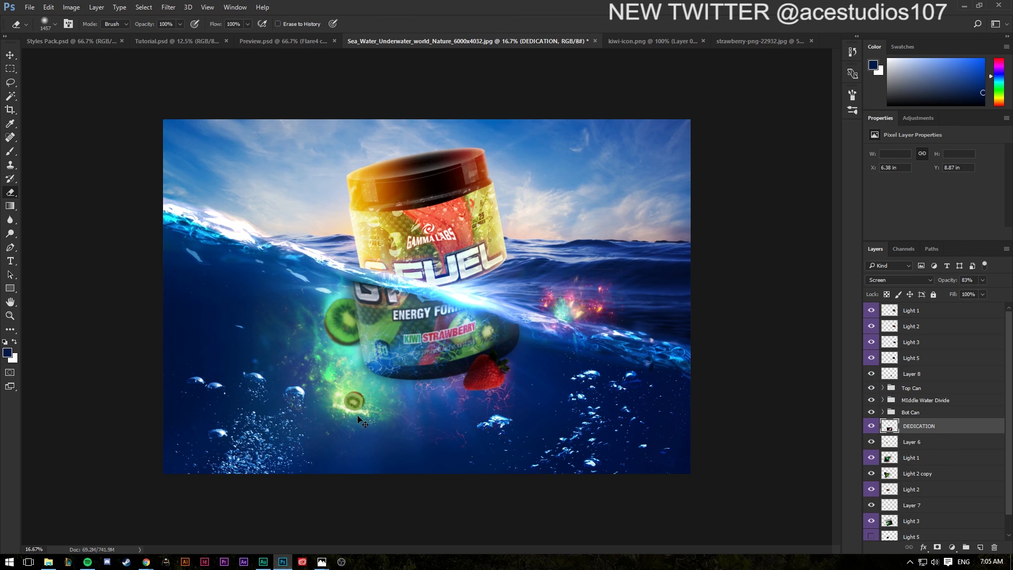
key("ctrl+j")
key("ctrl+j")
key("ctrl+j")
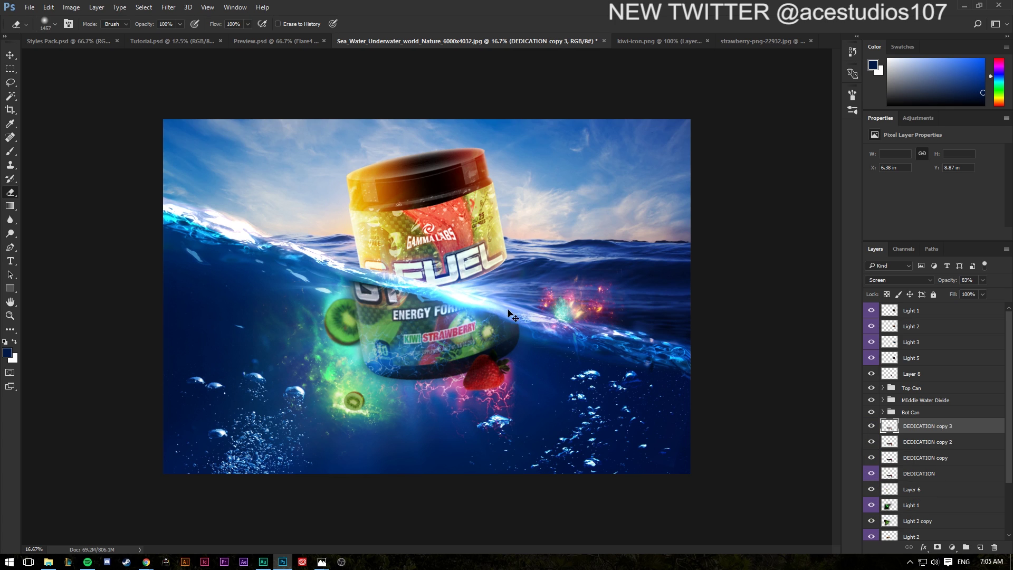
Step: Merge the DEDICATION layer with its three copies and set the merged layer's blend mode to Screen
left_click(948, 464, "shift")
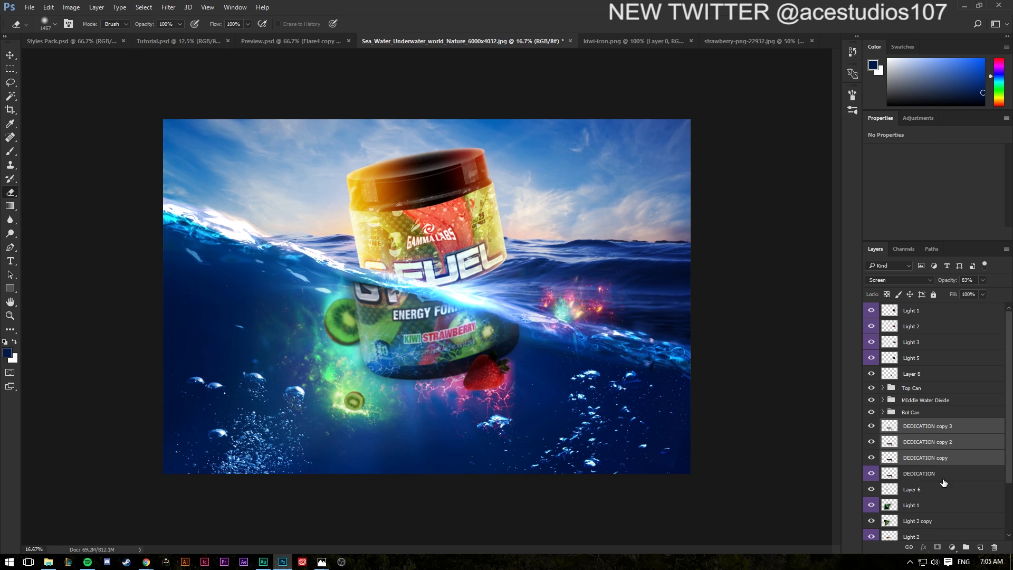
left_click(947, 475, "shift")
key("ctrl+e")
left_click(901, 280)
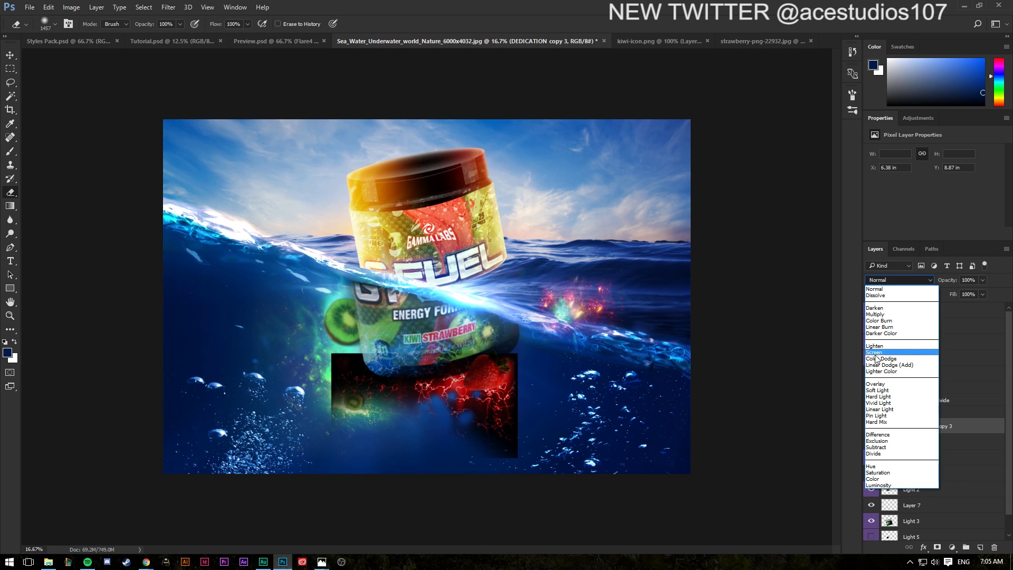
left_click(879, 352)
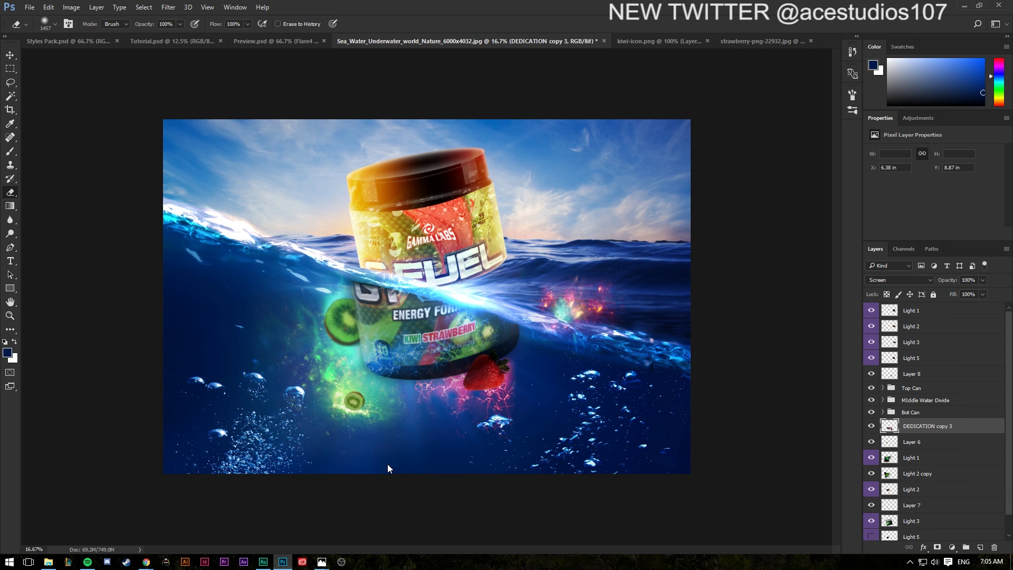
Step: Erase the outer edges of the red DEDICATION glow around the strawberry and set its opacity to 79%
left_click_drag(551, 399, 524, 318)
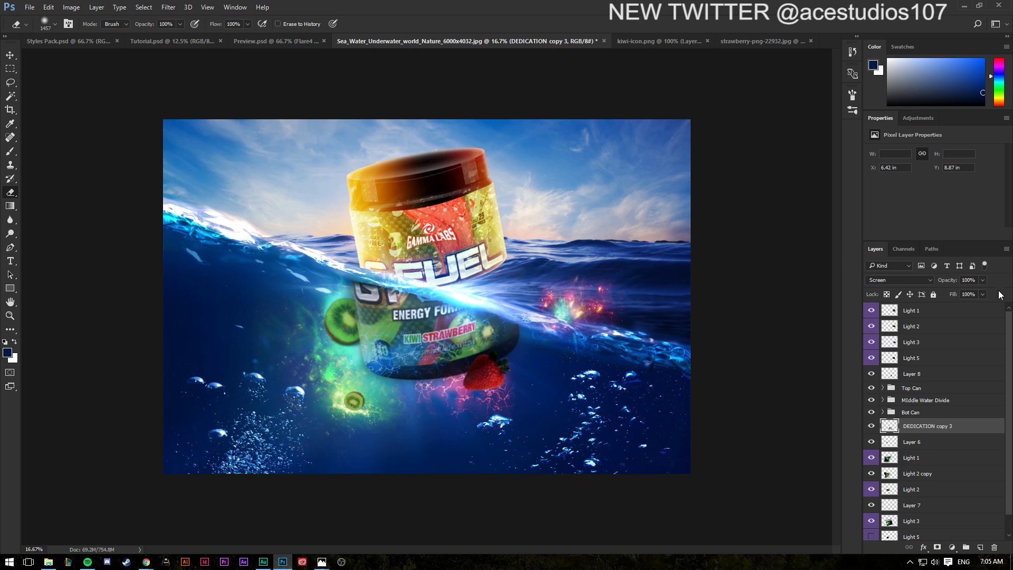
left_click_drag(982, 290, 974, 296)
key("v")
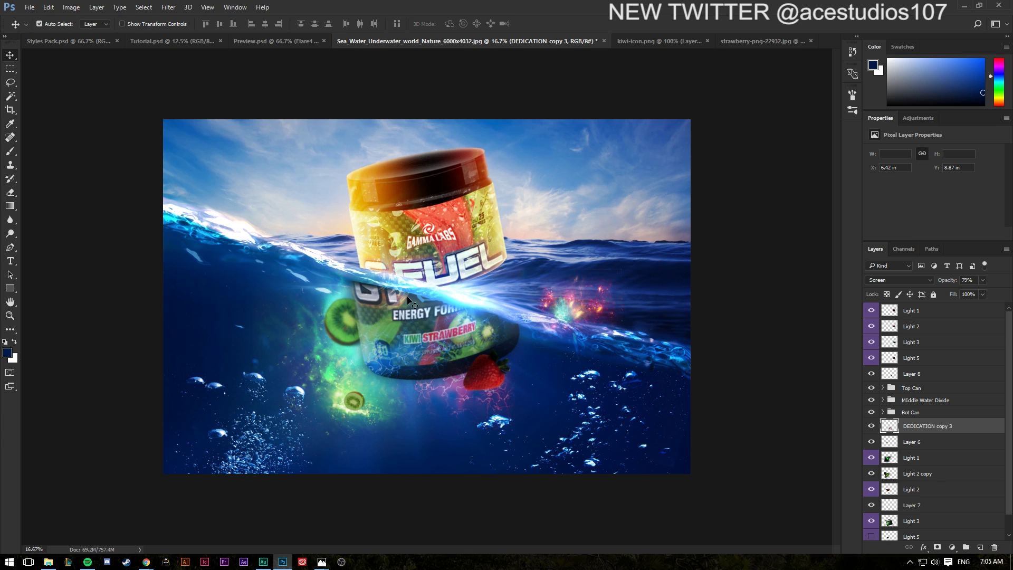
key("e")
Step: Move the newly added Light 1 texture from the wave onto the strawberry beneath the can
left_click(889, 311)
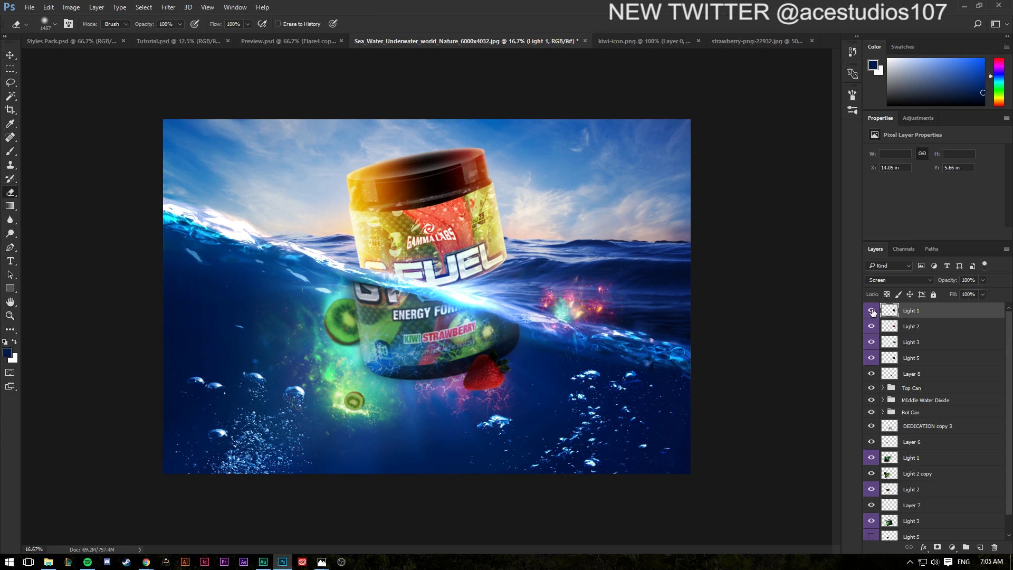
key("v")
left_click_drag(603, 296, 483, 376)
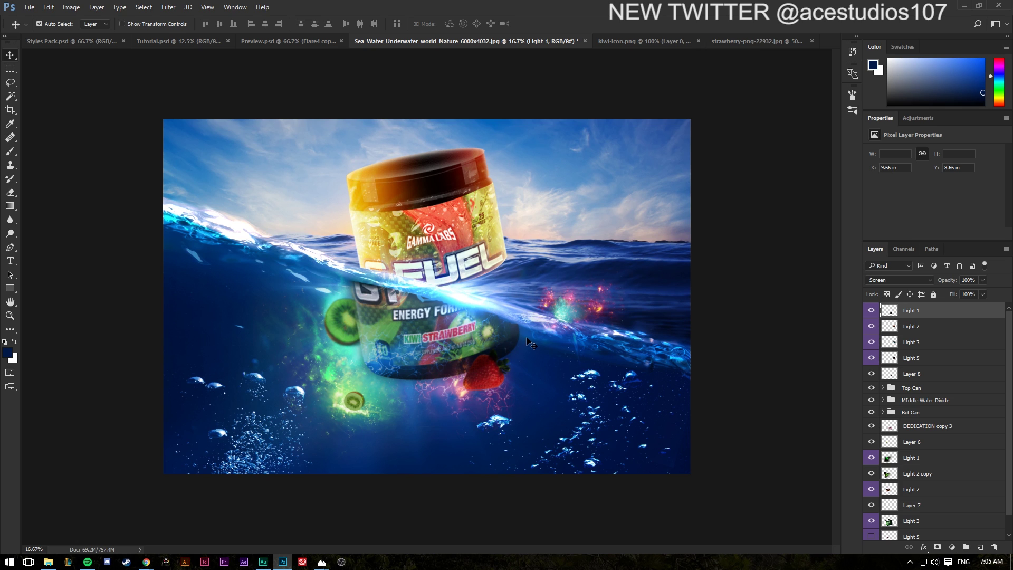
Step: Reposition the Light 1 texture over the strawberry beneath the can and shift its hue with Hue/Saturation
key("ctrl+t")
left_click_drag(521, 341, 518, 385)
key("Return")
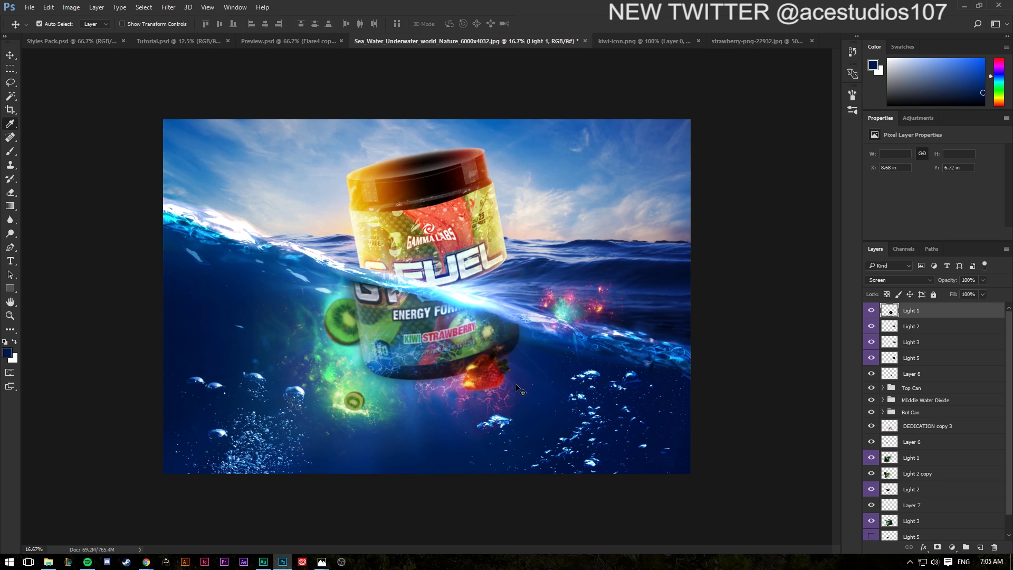
key("ctrl+u")
left_click_drag(650, 192, 629, 199)
left_click(765, 146)
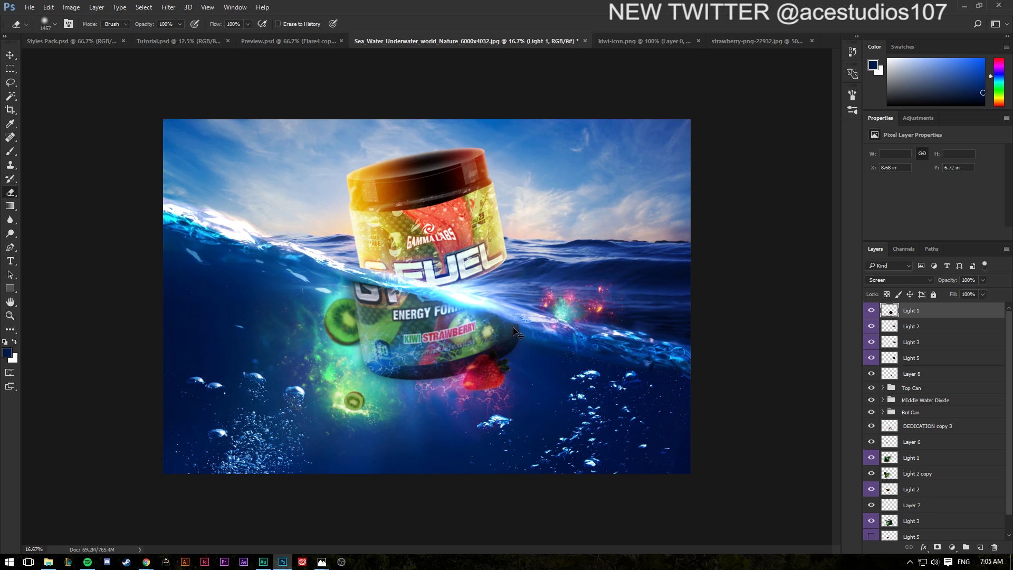
key("ctrl+shift+s")
left_click(470, 329)
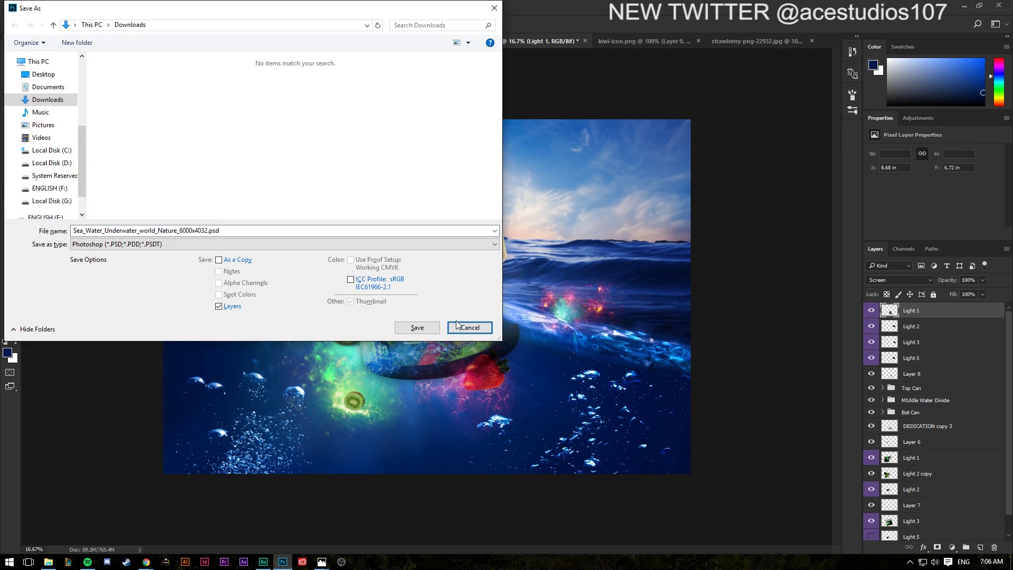
Step: Move the Light 2 texture from the wave down onto the strawberry and reorder its layer beneath DEDICATION copy 3
left_click(893, 327)
key("ctrl+t")
mouse_move(590, 310)
left_mouse_down()
mouse_move(546, 370)
mouse_move(493, 404)
mouse_move(487, 385)
mouse_move(583, 420)
left_mouse_up()
key("Return")
key("e")
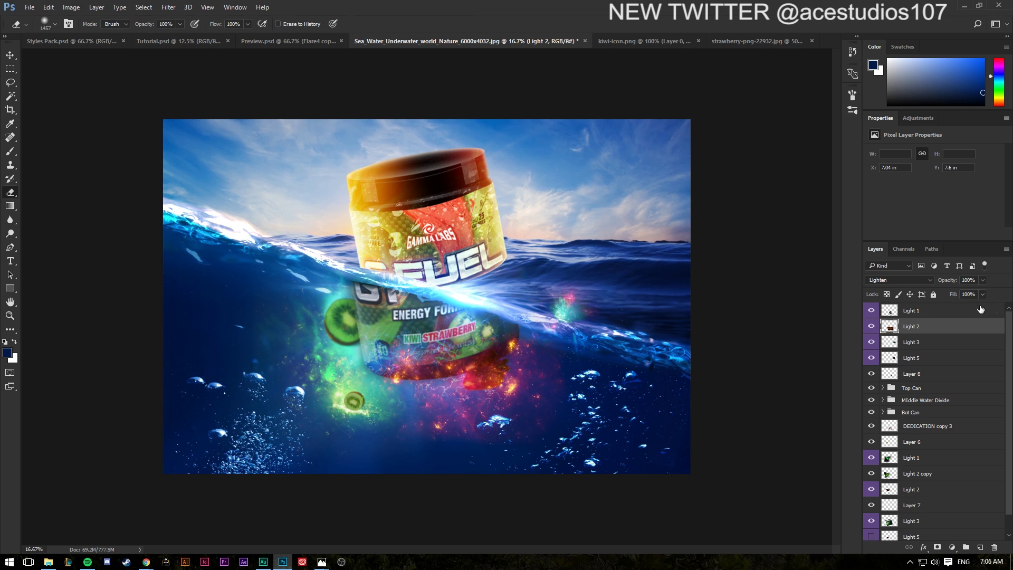
left_click_drag(923, 331, 910, 431)
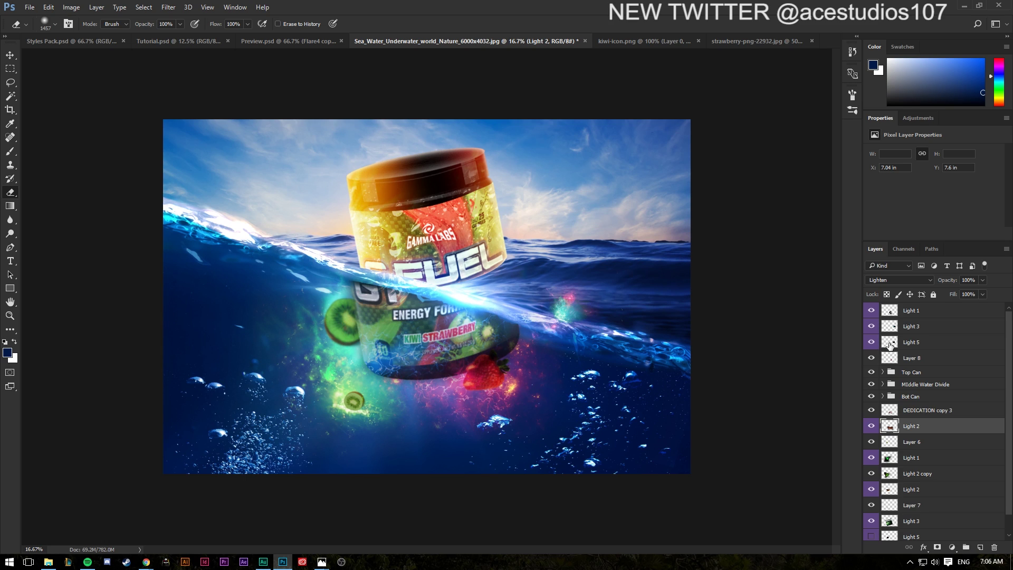
Step: Identify the remaining Light 3 and Light 5 textures by toggling their visibility, and move Light 5 below the can
left_click(923, 327)
left_click(871, 326)
left_click(870, 326)
left_click(871, 342)
left_click(872, 342)
left_click(923, 341)
key("ctrl+t")
left_click_drag(607, 320, 471, 426)
key("Return")
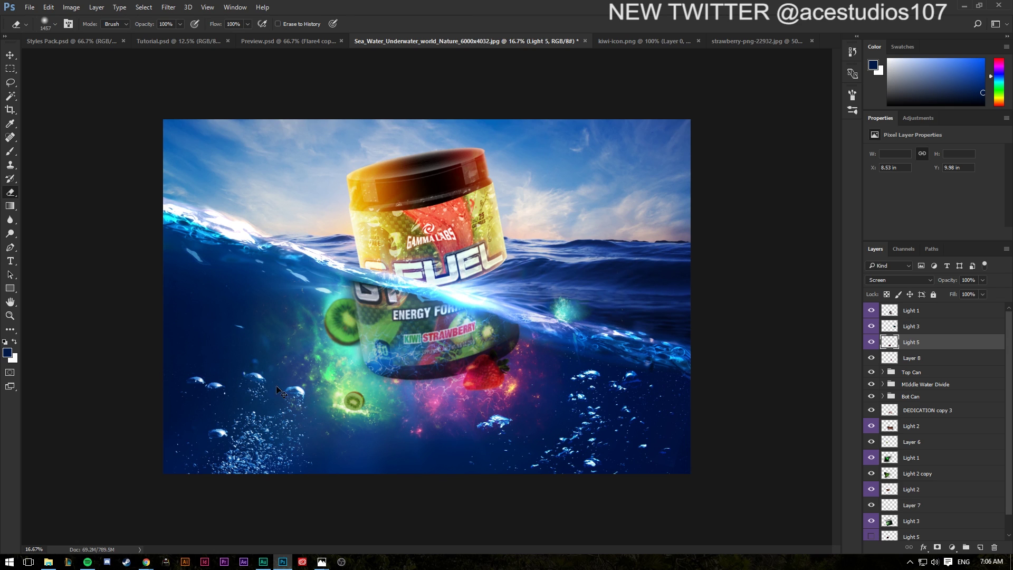
Step: Shift the Light 5 texture closer to the small kiwi and enlarge it beneath the can
key("b")
key("v")
mouse_move(422, 434)
left_mouse_down()
mouse_move(403, 414)
mouse_move(387, 419)
left_mouse_up()
key("ctrl+t")
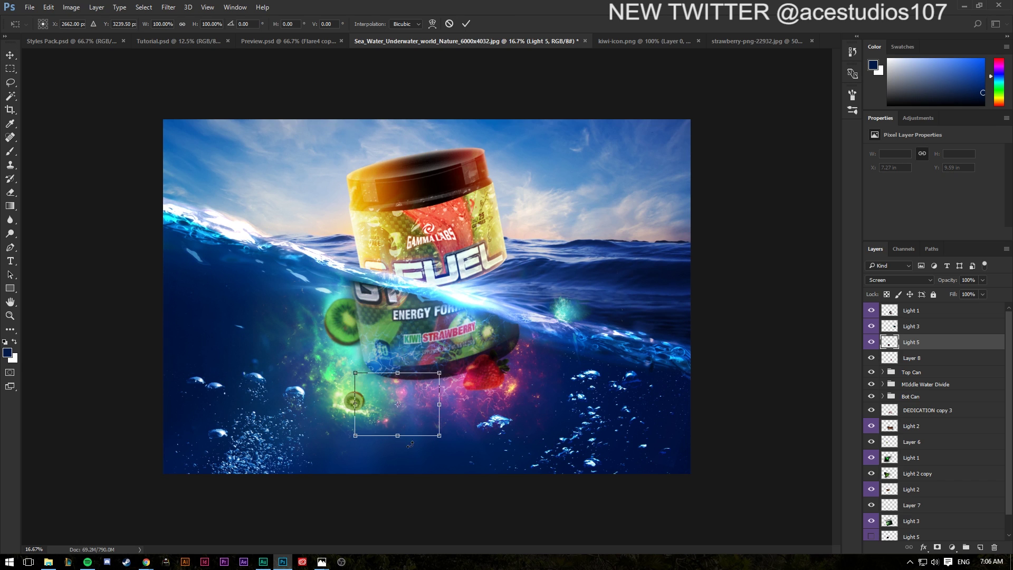
left_click_drag(440, 437, 481, 467)
left_click_drag(432, 400, 429, 415)
key("Return")
key("e")
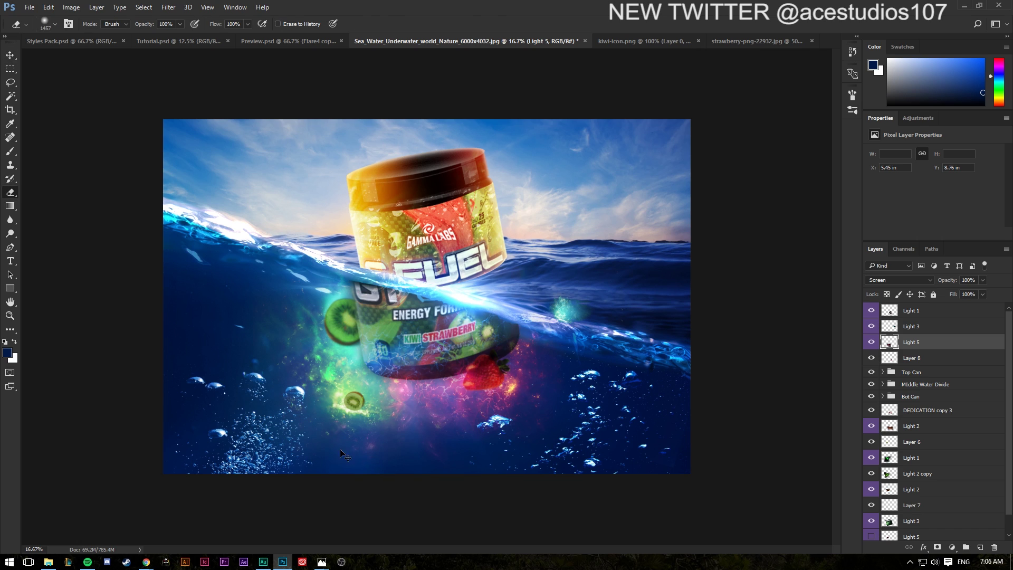
Step: Shift the Light 5 texture's hue to +42 with Hue/Saturation
key("ctrl+u")
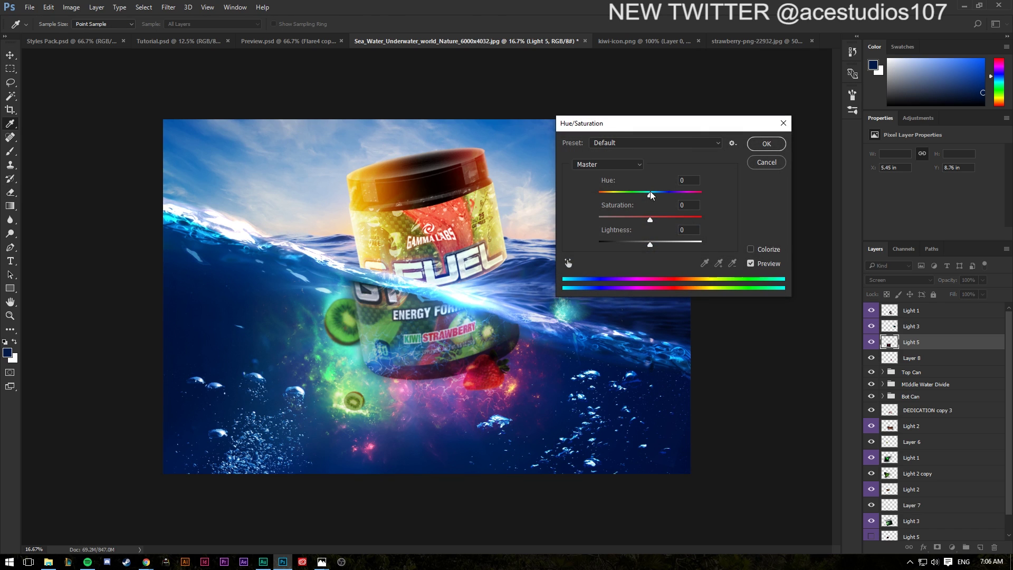
left_click_drag(613, 194, 673, 196)
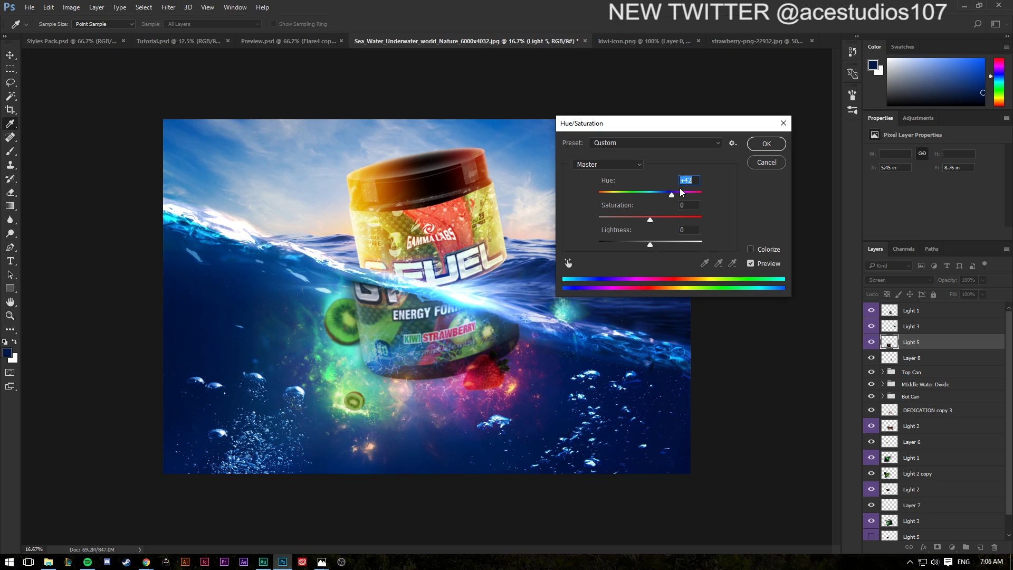
left_click(766, 144)
key("e")
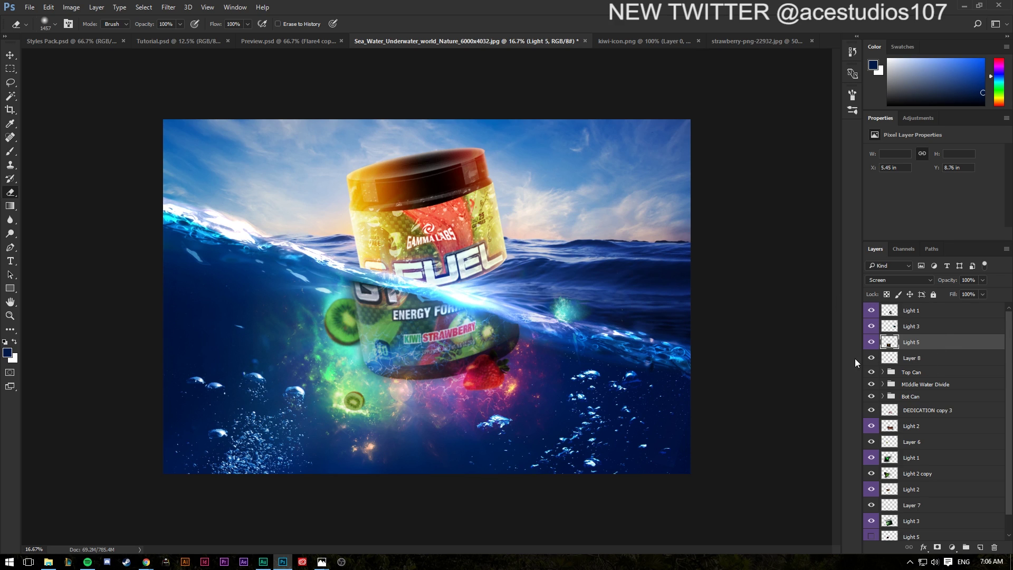
Step: Duplicate the strawberry on Layer 8, shrink the copy to roughly 55–60% beneath the can, and flip it horizontally
left_click(924, 358)
key("ctrl+j")
key("ctrl+t")
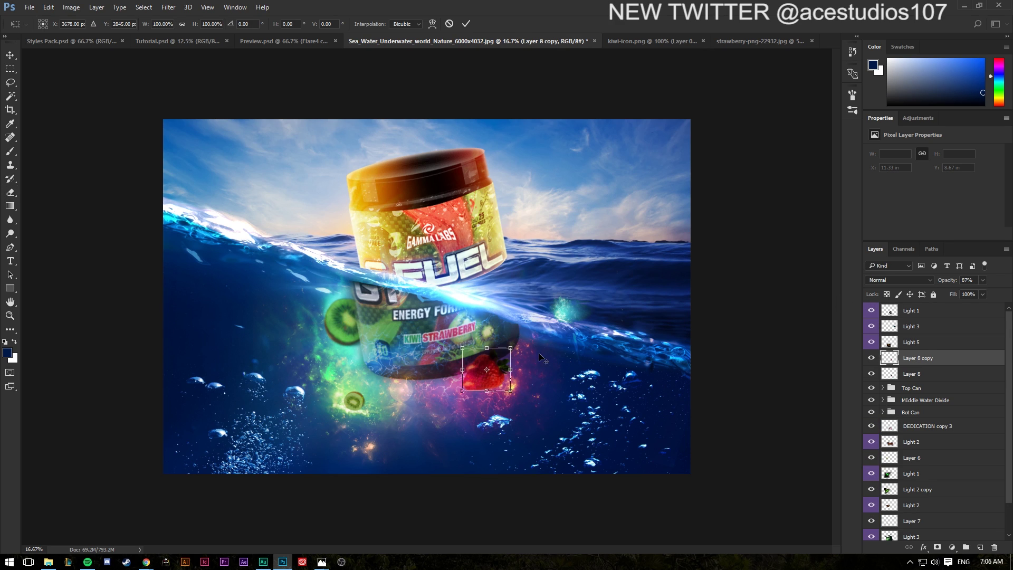
left_click_drag(512, 344, 439, 419)
right_click(440, 419)
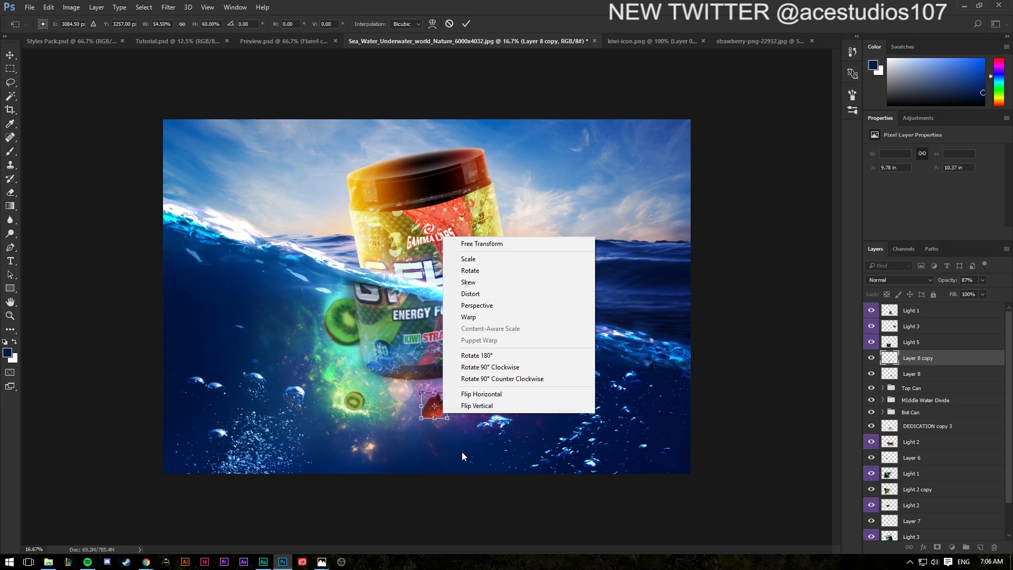
left_click(477, 396)
key("Return")
key("e")
Step: Shrink the small strawberry copy slightly further and set its layer opacity to 80%
left_click(982, 280)
left_click_drag(981, 292, 988, 292)
key("ctrl+t")
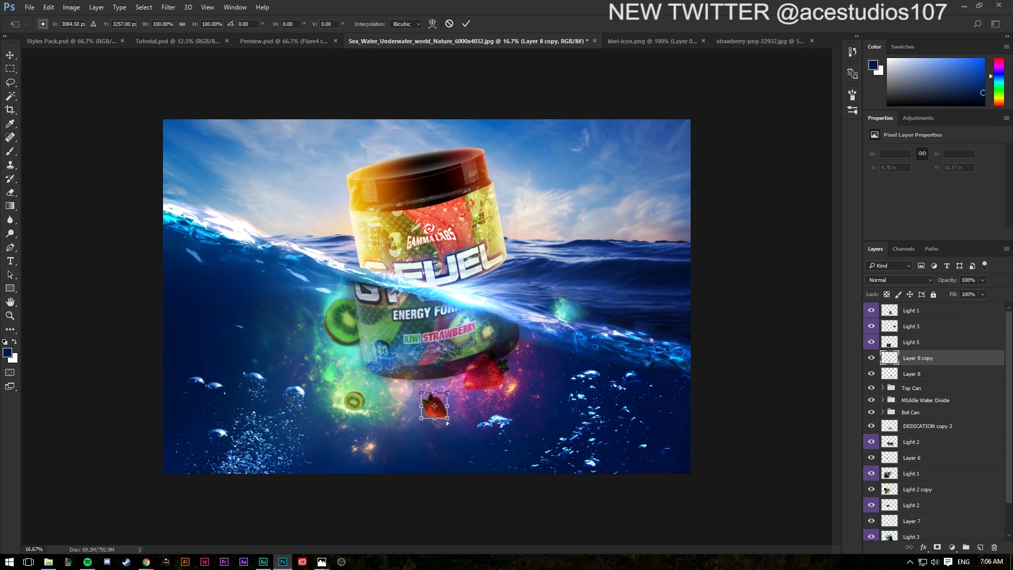
key("Return")
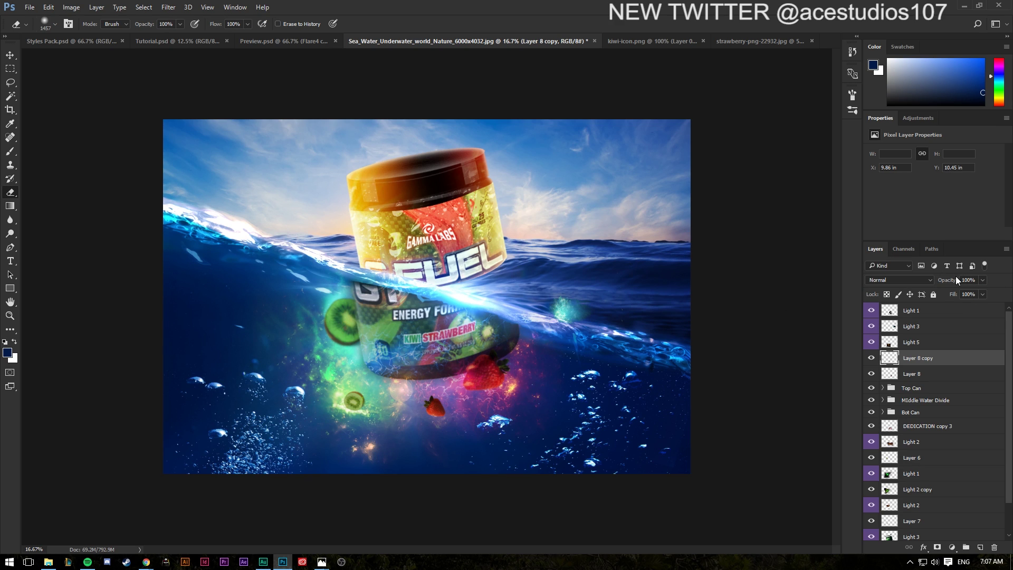
left_click(982, 282)
key("v")
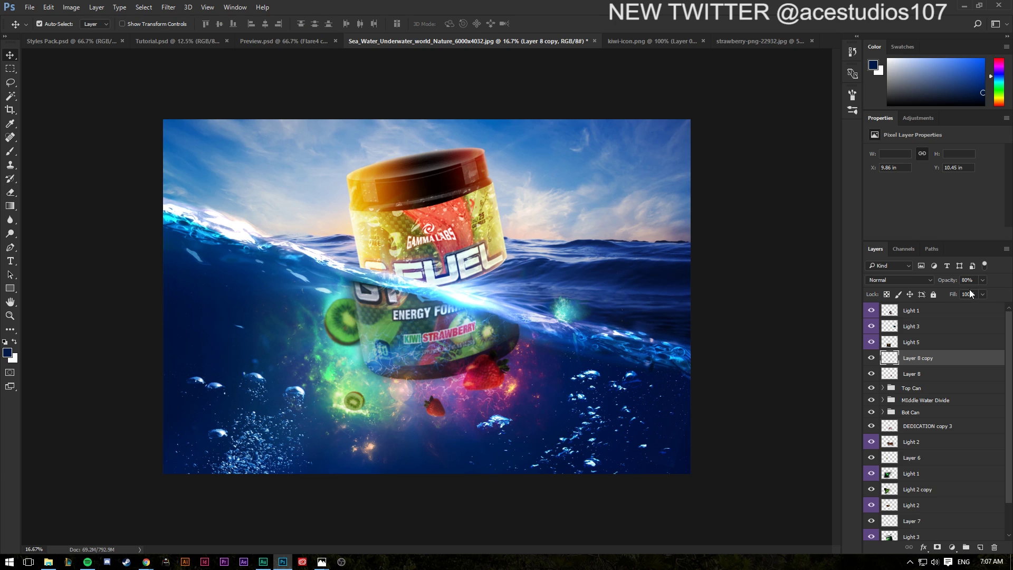
Step: Move the upper Light 3 texture from the wave onto the small strawberry and place its layer beneath Layer 8
left_click(947, 316)
left_click(942, 327)
key("ctrl+t")
left_click_drag(574, 320, 458, 420)
key("Return")
left_click_drag(926, 328, 927, 374)
Step: Shift the hue of the Light 3 texture around the small strawberry with Hue/Saturation
key("ctrl+u")
left_click_drag(650, 195, 703, 194)
left_click(766, 143)
key("e")
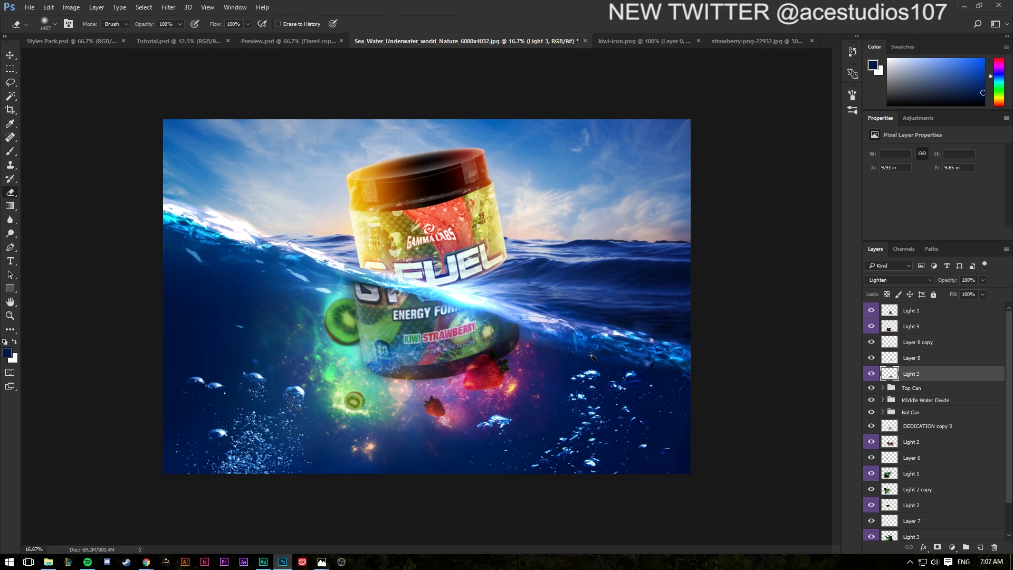
Step: Review the whole composition zoomed out and compare it with the finished artwork in Preview.psd
key("ctrl+minus")
key("ctrl+minus")
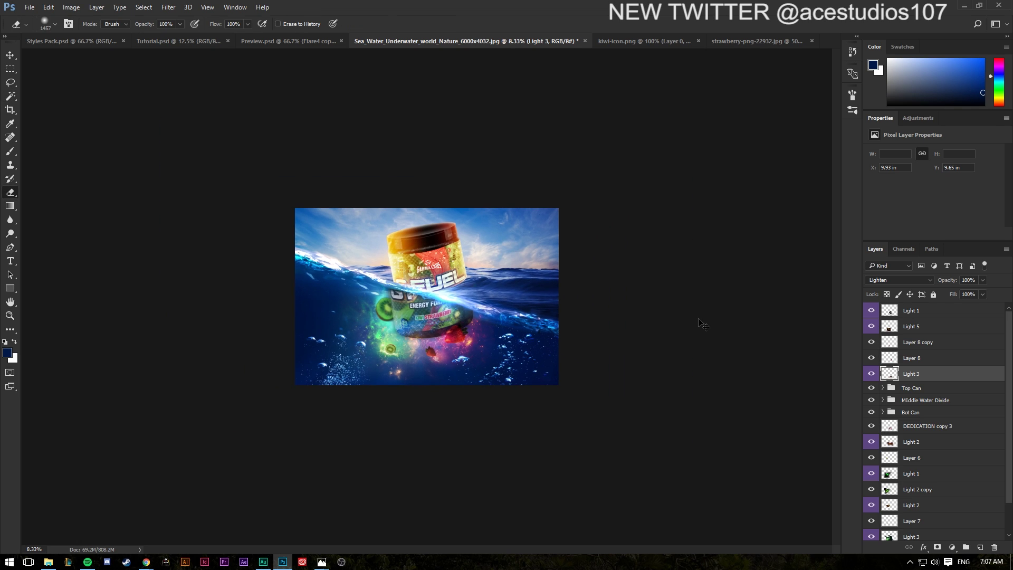
key("ctrl+plus")
key("v")
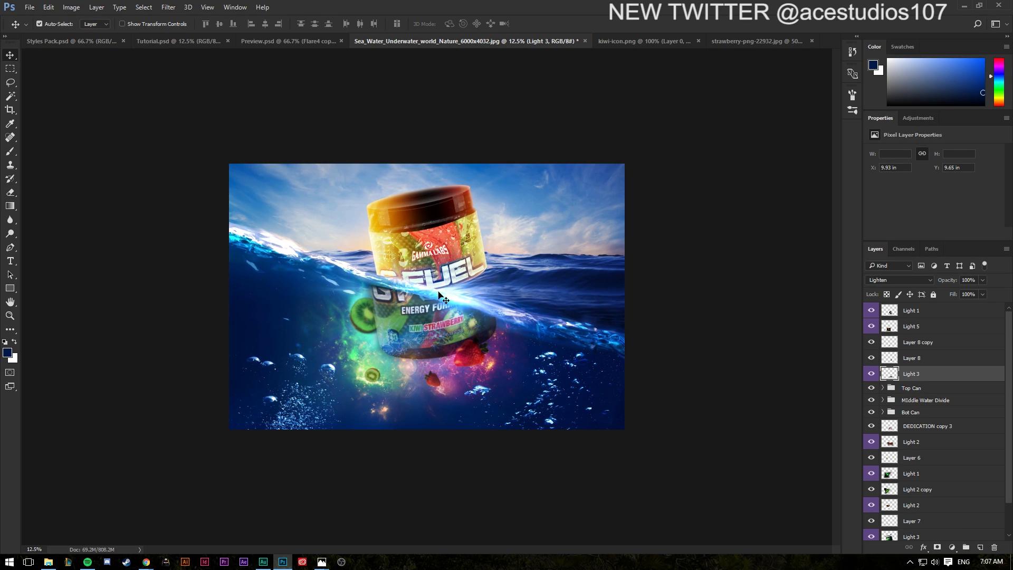
left_click(311, 42)
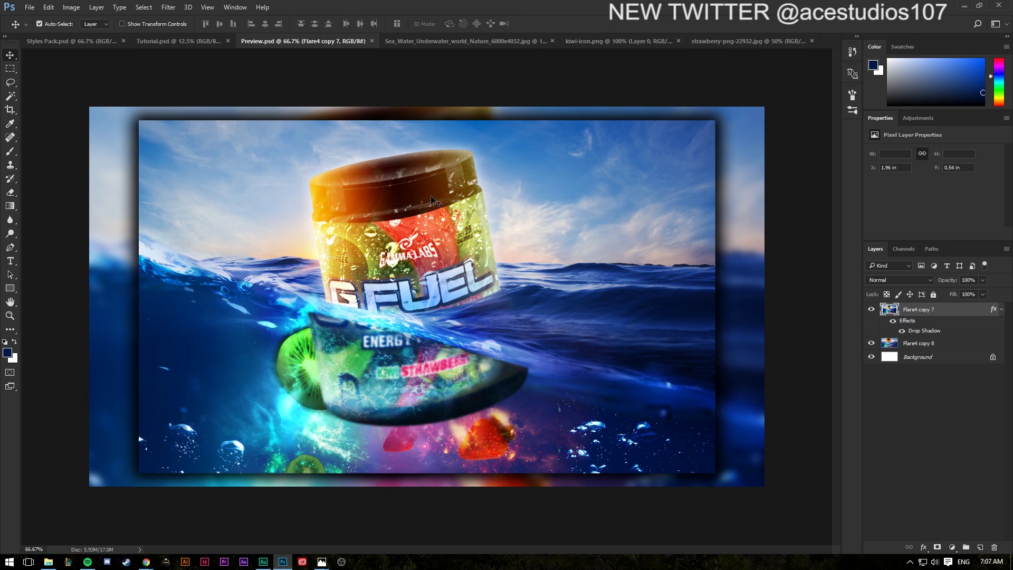
left_click(472, 43)
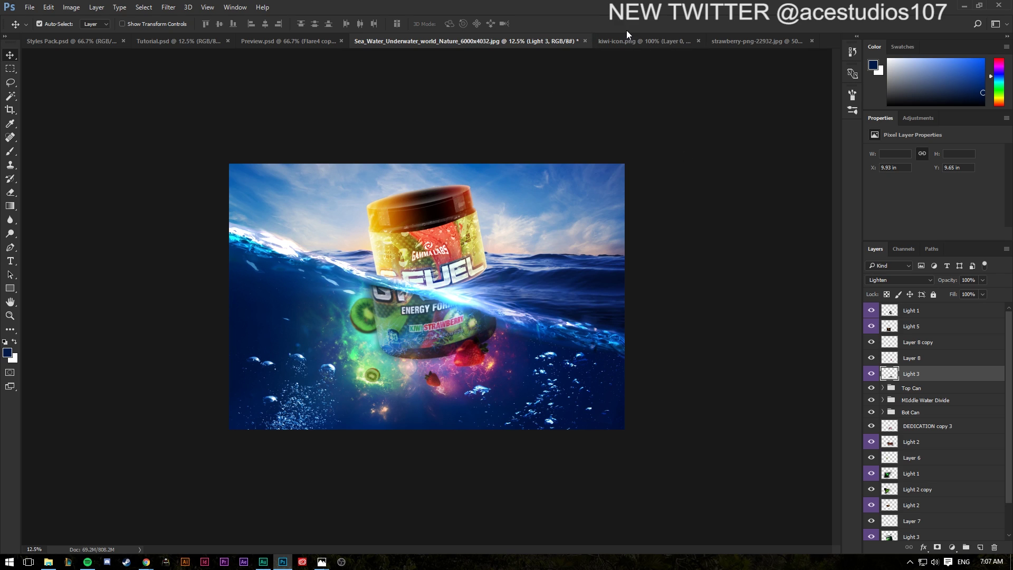
Step: Add a white Screen outer glow to the Top Can layer inside its group, with size 210 px and opacity about 57%
scroll(931, 367, "down", 2)
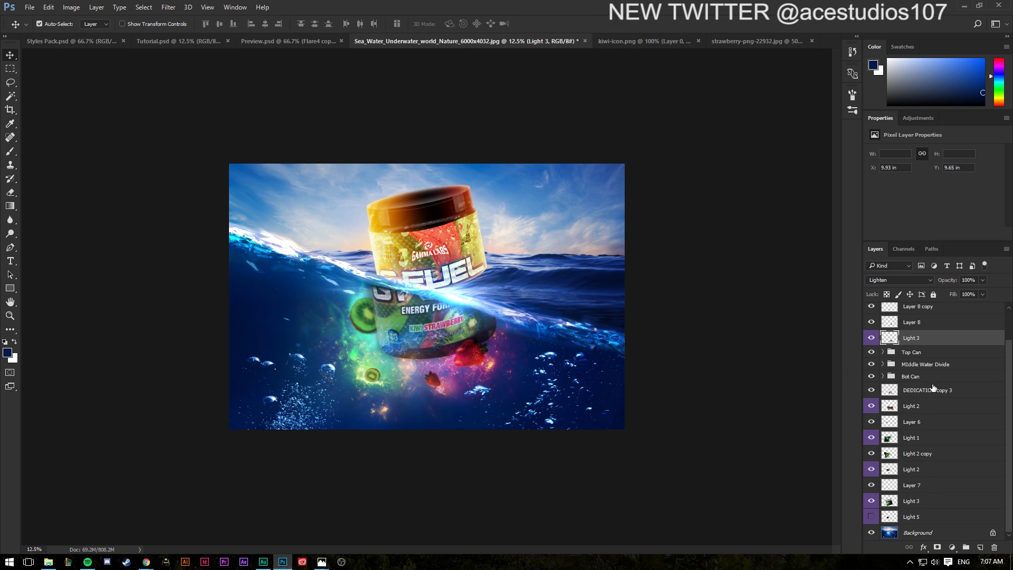
left_click(892, 352)
left_click(882, 351)
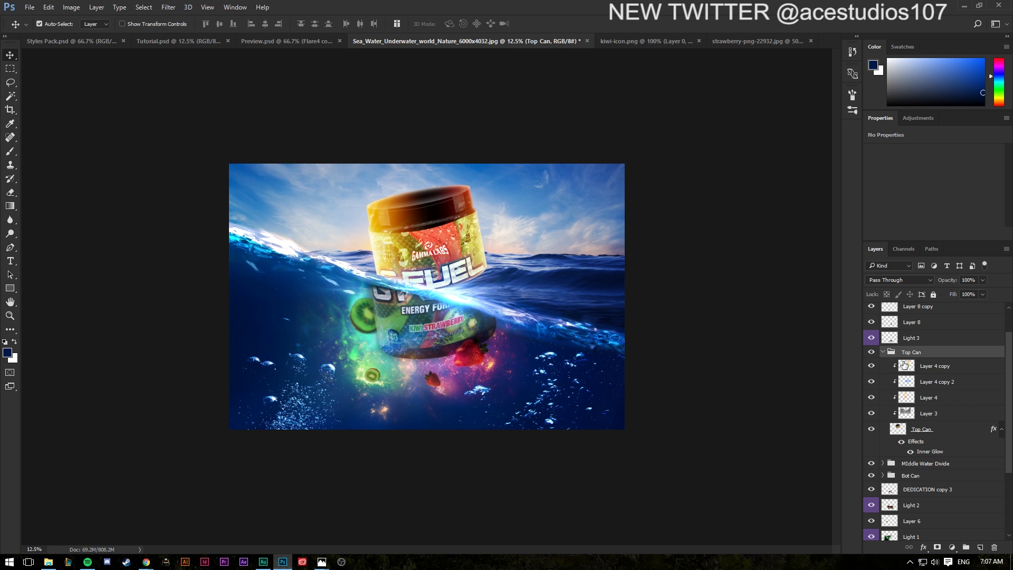
right_click(951, 436)
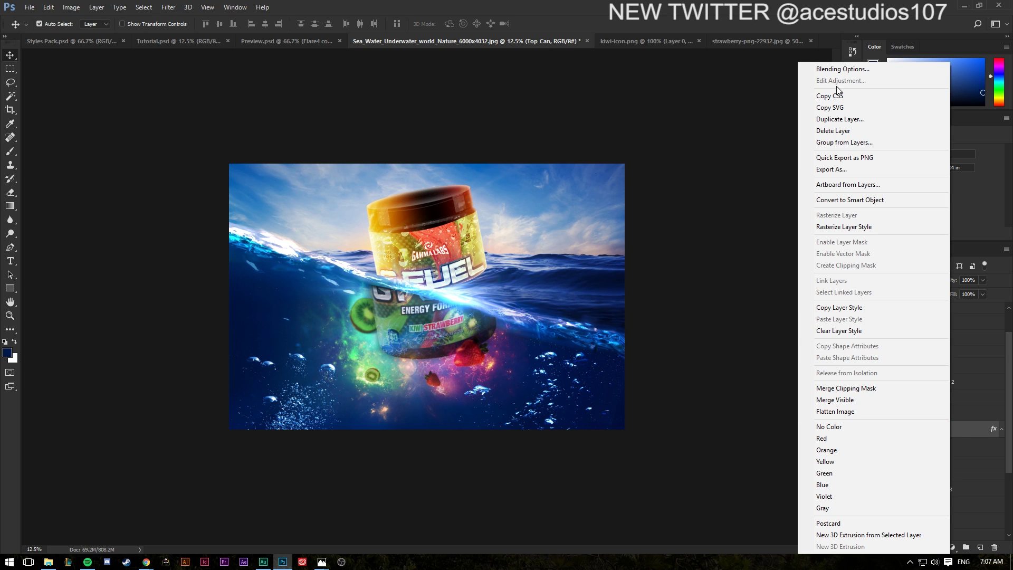
left_click(839, 70)
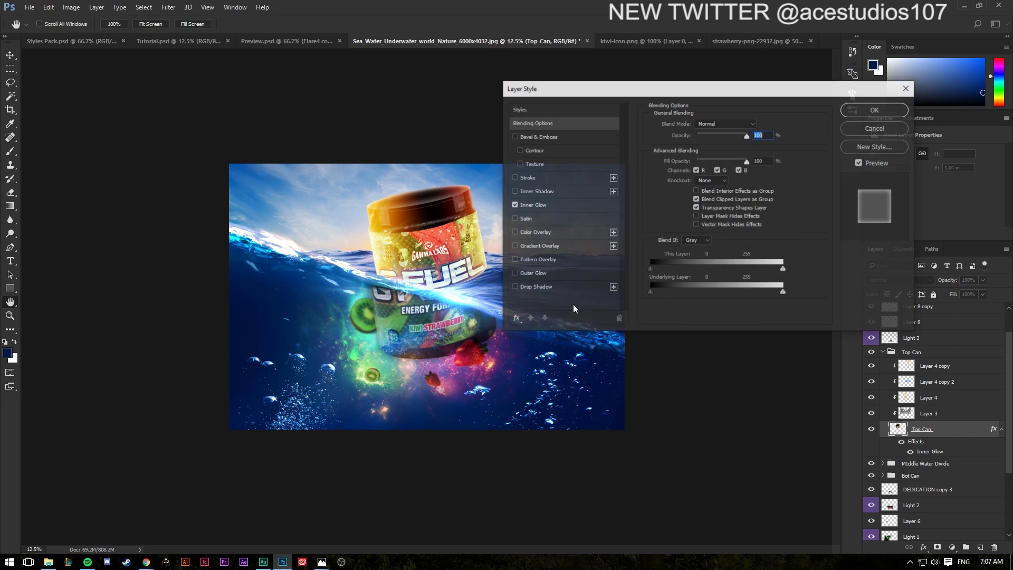
left_click(526, 274)
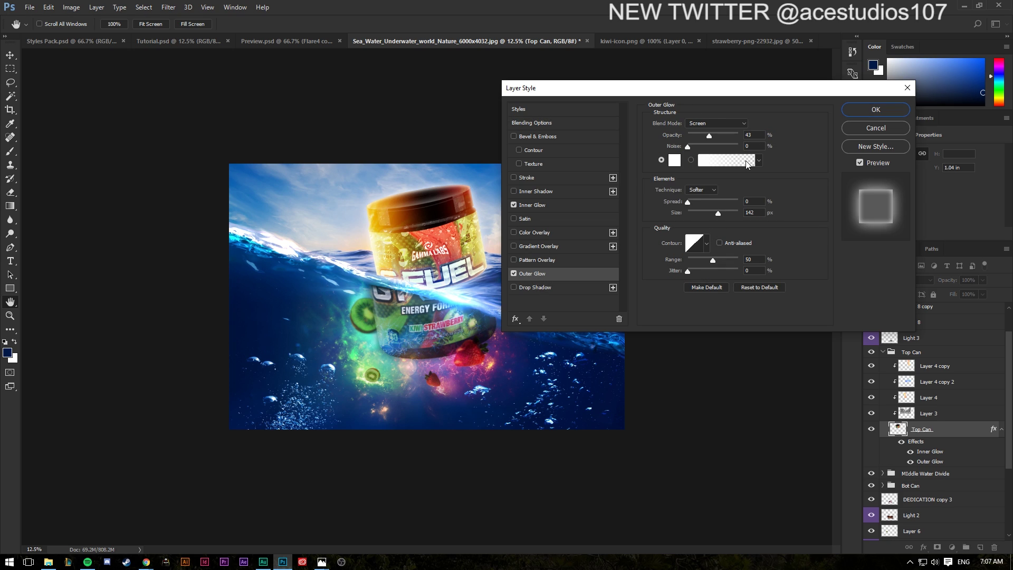
left_click_drag(718, 213, 731, 213)
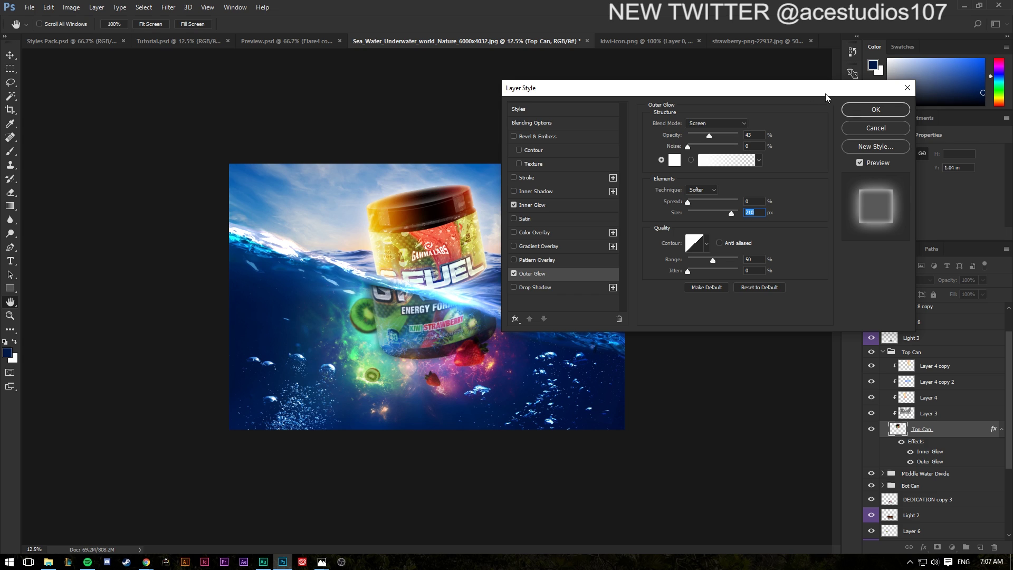
left_click_drag(723, 133, 713, 138)
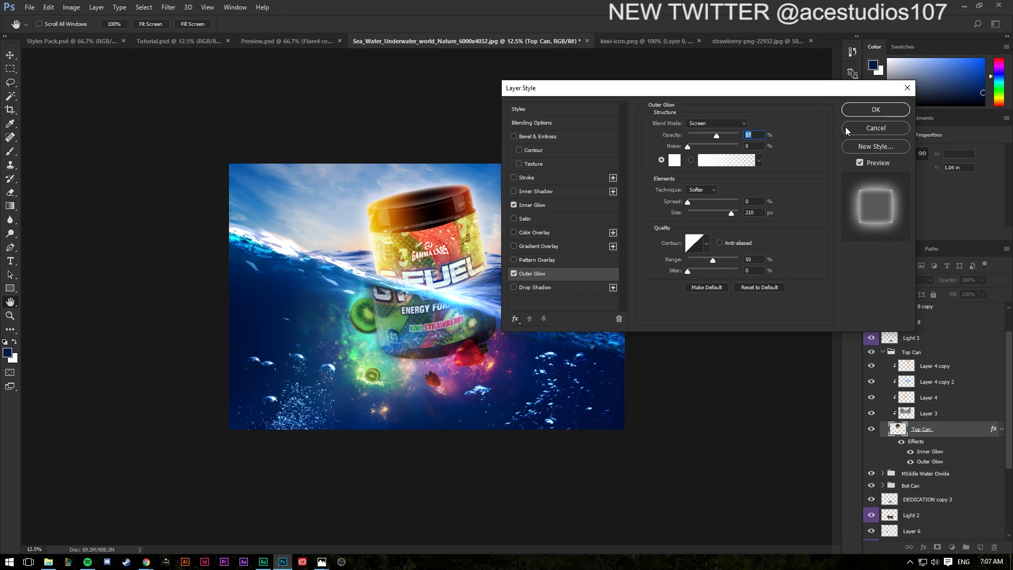
left_click(875, 109)
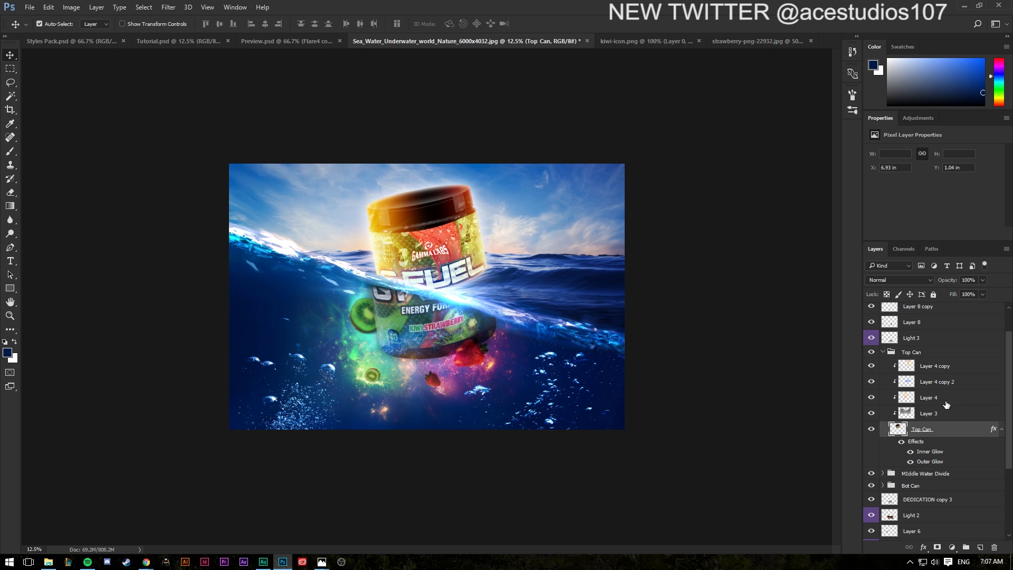
left_click(882, 352)
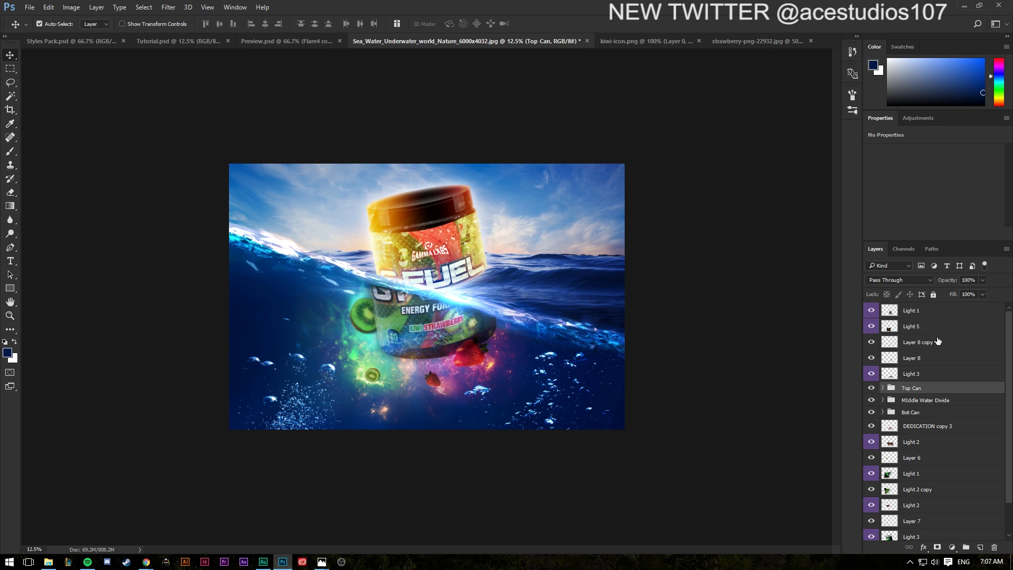
Step: Open the recent file GFX PACK 1.1.psd, leaving its missing fonts unresolved
left_click(30, 7)
left_click(37, 27)
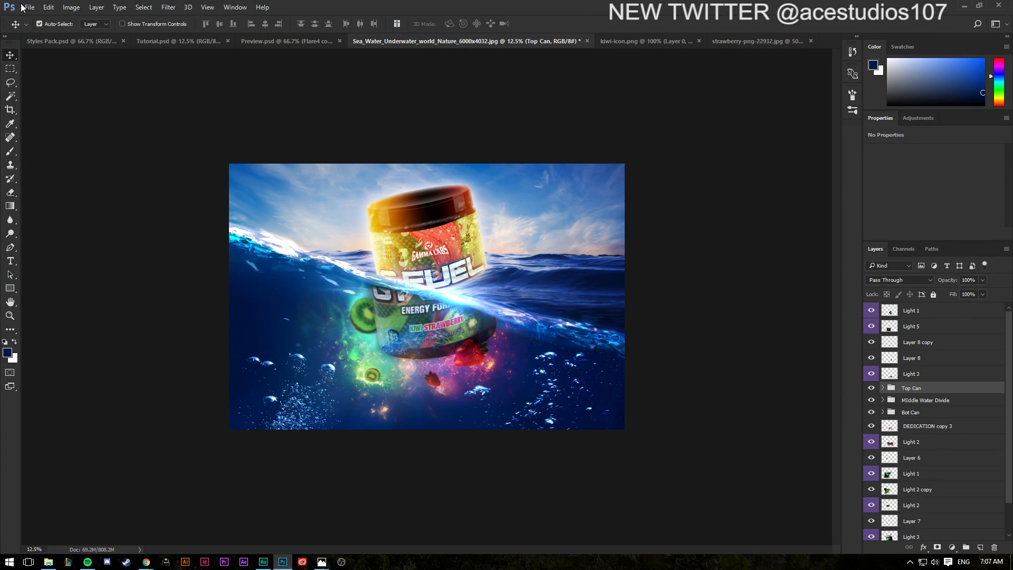
left_click(30, 7)
left_click(55, 59)
left_click(31, 6)
mouse_move(57, 72)
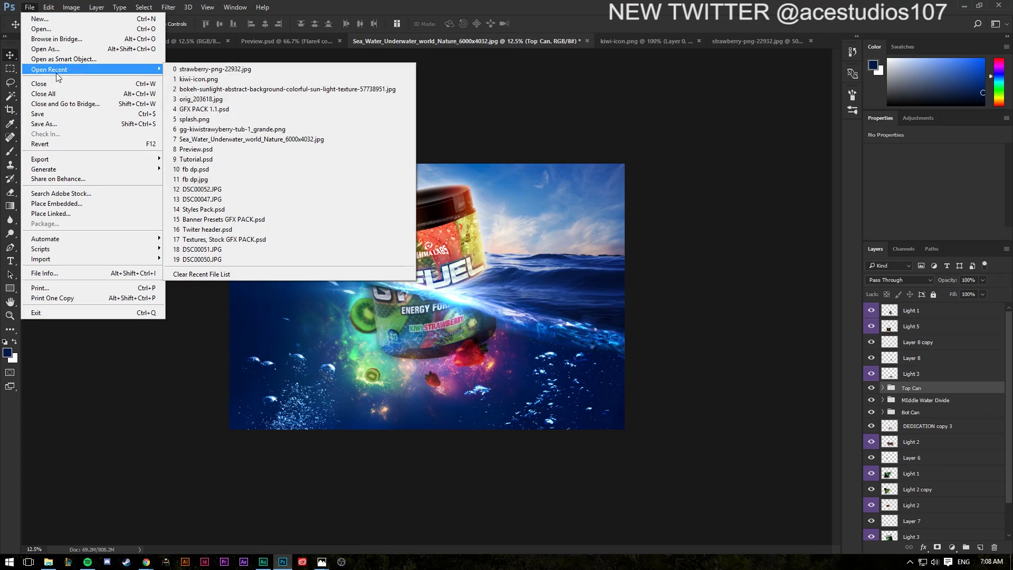
left_click(218, 110)
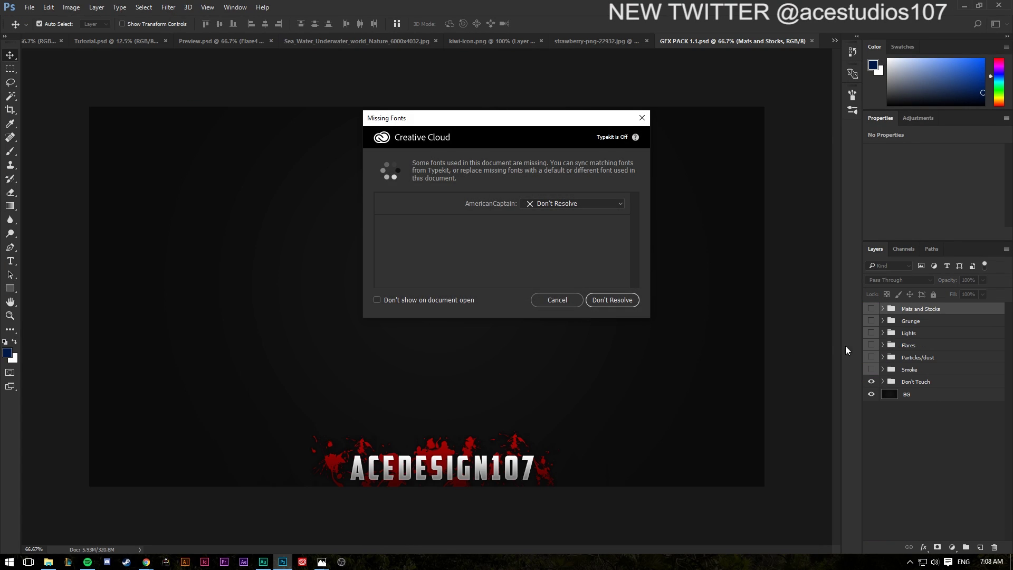
left_click(586, 301)
Step: Show the Texture layer in the Lights group and bring it into the ocean document
left_click(883, 333)
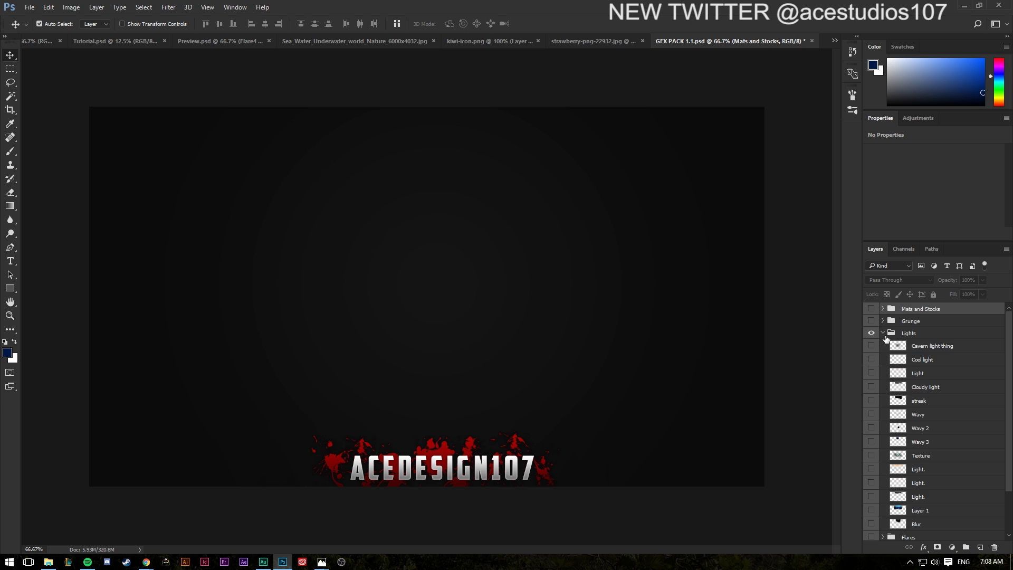
left_click(870, 456)
left_click(924, 457)
mouse_move(495, 298)
left_mouse_down()
mouse_move(414, 82)
mouse_move(364, 41)
mouse_move(383, 349)
mouse_move(616, 464)
mouse_move(625, 499)
mouse_move(662, 492)
left_mouse_up()
Step: Position the light-ray Texture so its diagonal beams spread across the underwater area beneath the wave
key("ctrl+t")
key("ctrl+z")
left_click_drag(625, 338, 674, 341)
left_click_drag(524, 383, 545, 392)
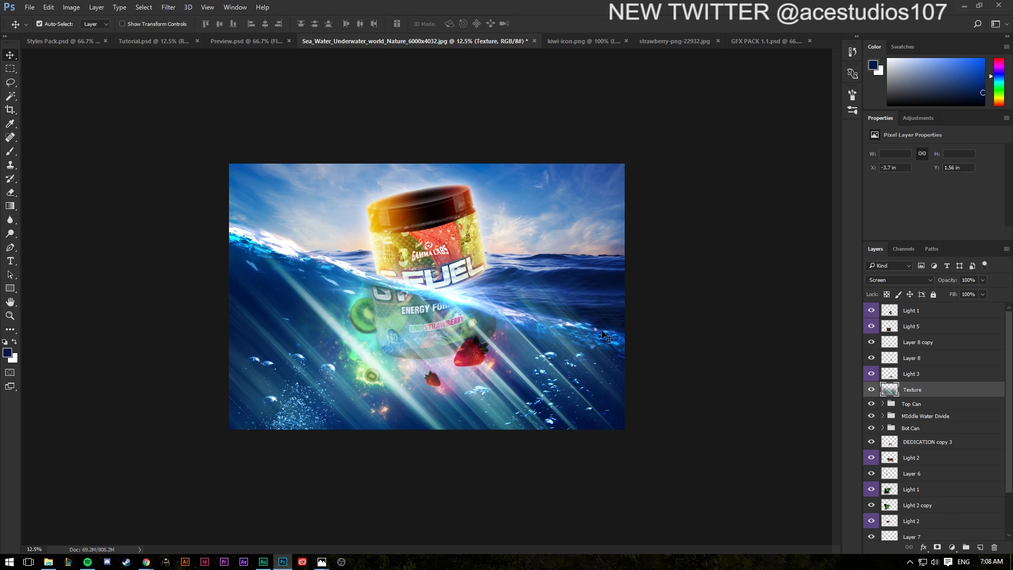
Step: Shift the Texture layer's hue by +60 with Hue/Saturation
key("Return")
key("ctrl+u")
left_click_drag(650, 194, 678, 206)
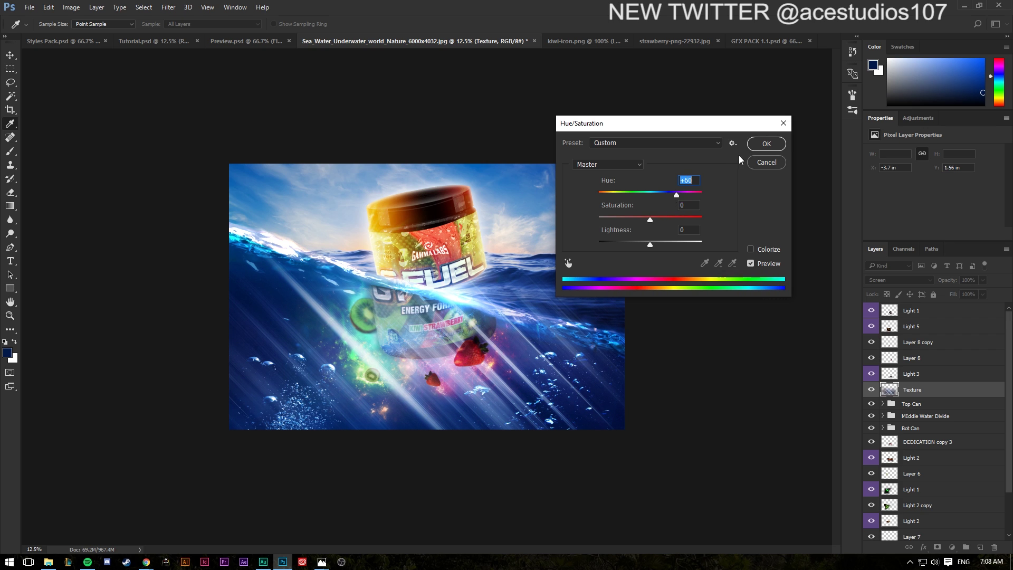
left_click(769, 147)
Step: Set the Texture layer to Soft Light at 65% opacity and place it beneath the Top Can group
left_click(884, 284)
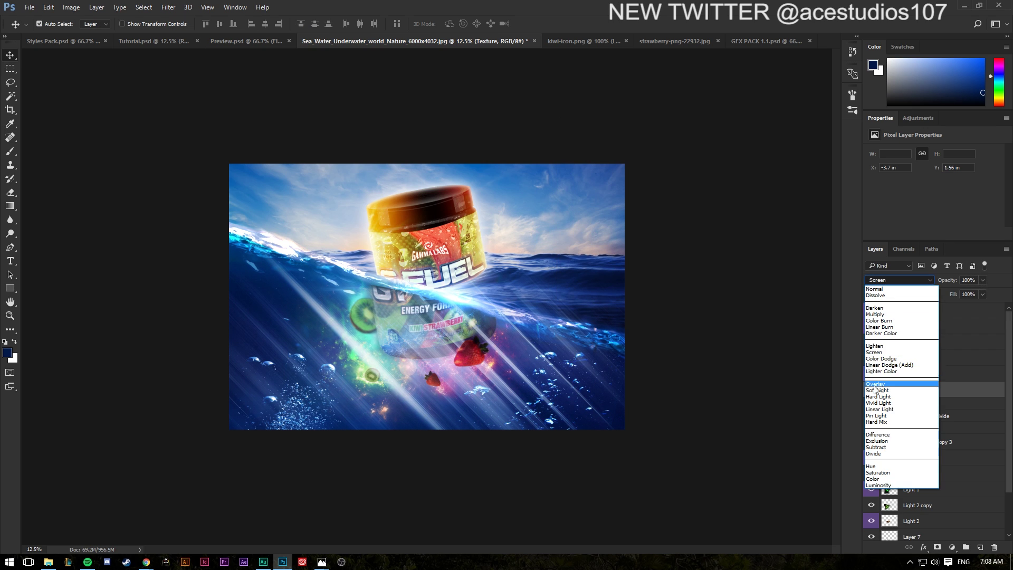
left_click(876, 388)
left_click(871, 374)
key("Up")
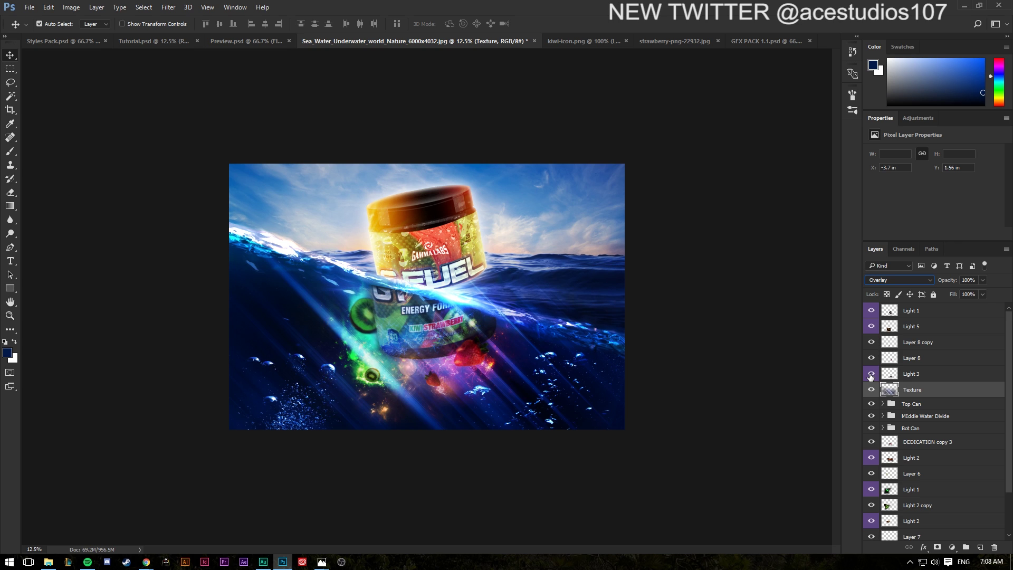
key("Down")
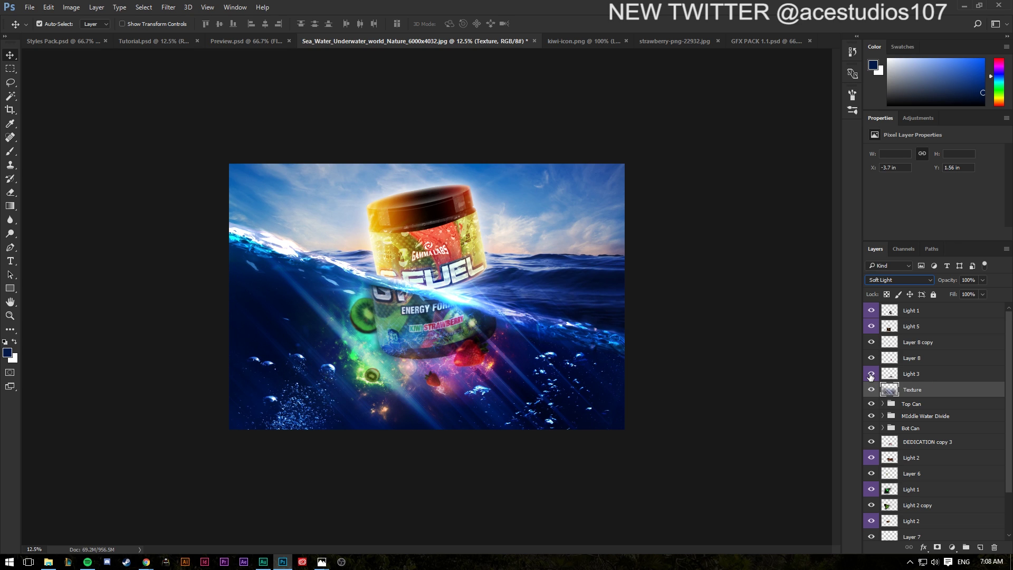
key("Down")
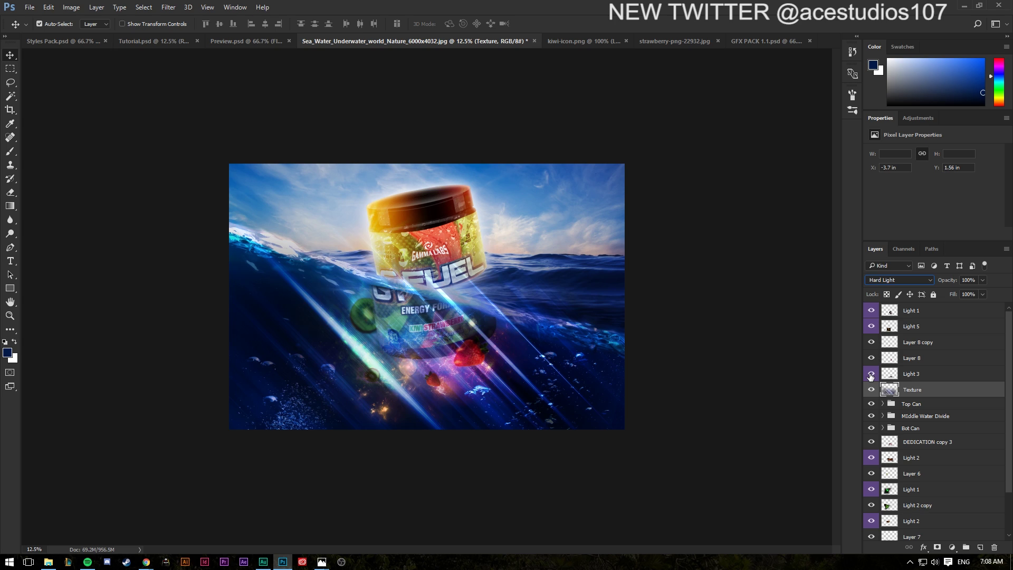
key("Up")
left_click_drag(982, 281, 965, 292)
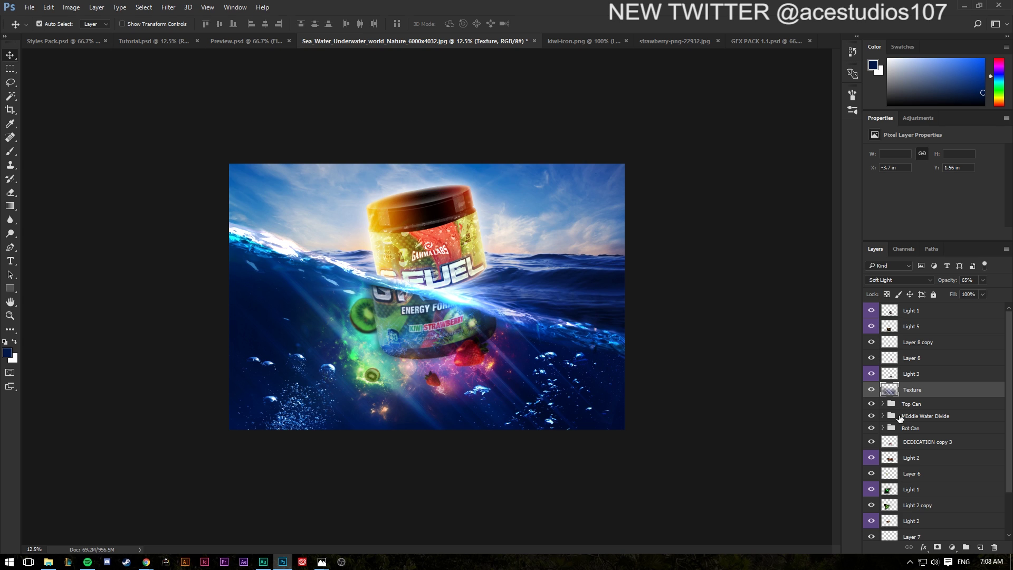
mouse_move(957, 396)
left_mouse_down()
mouse_move(918, 327)
mouse_move(917, 426)
mouse_move(920, 410)
left_mouse_up()
key("e")
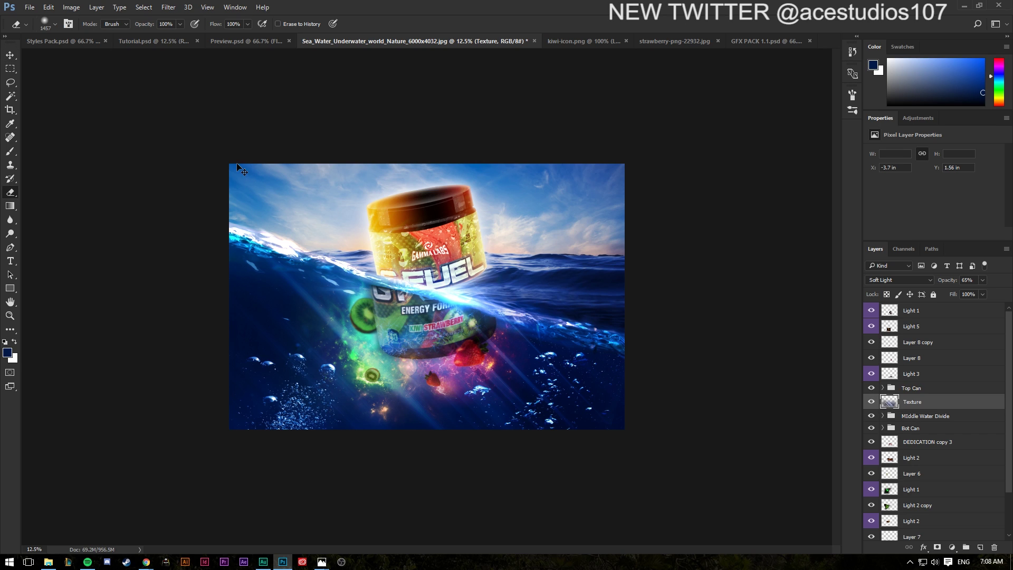
Step: Compare blend modes on the Texture layer, settle on Overlay and set its opacity to 100%
left_click(894, 279)
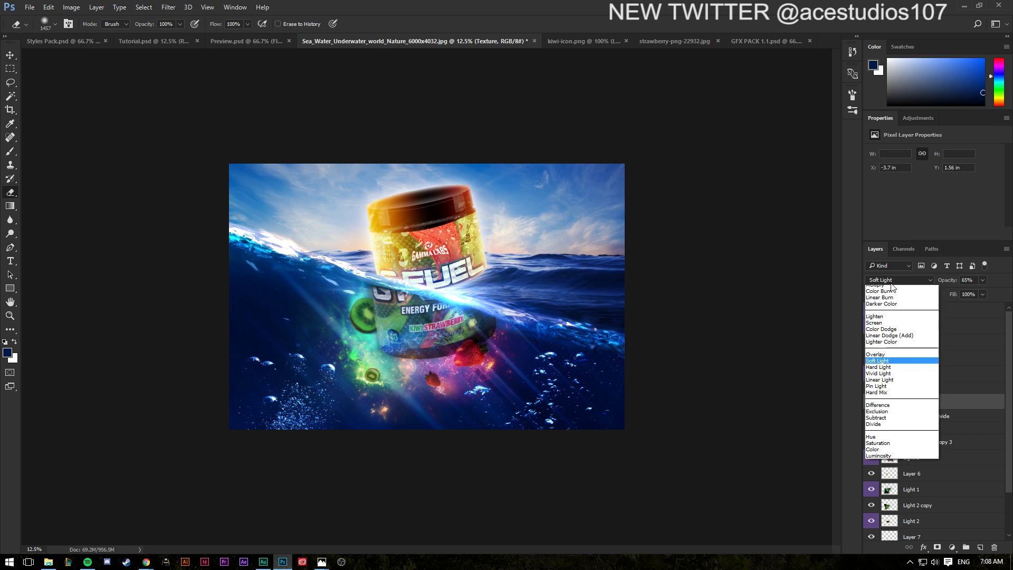
left_click(879, 392)
key("Down")
key("Down")
key("Down")
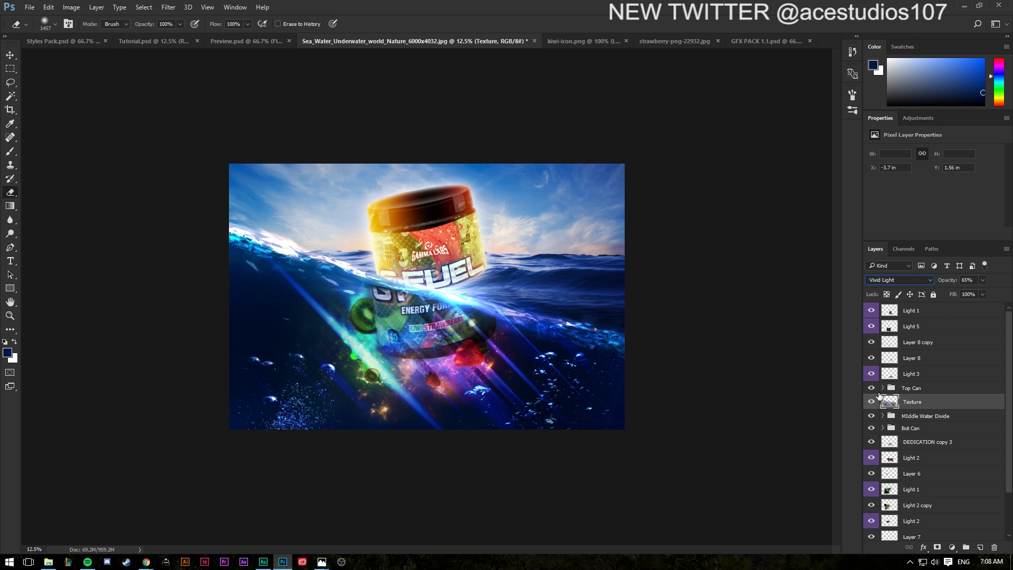
key("Down")
key("Down")
key("Down")
key("Down")
key("Down")
key("Down")
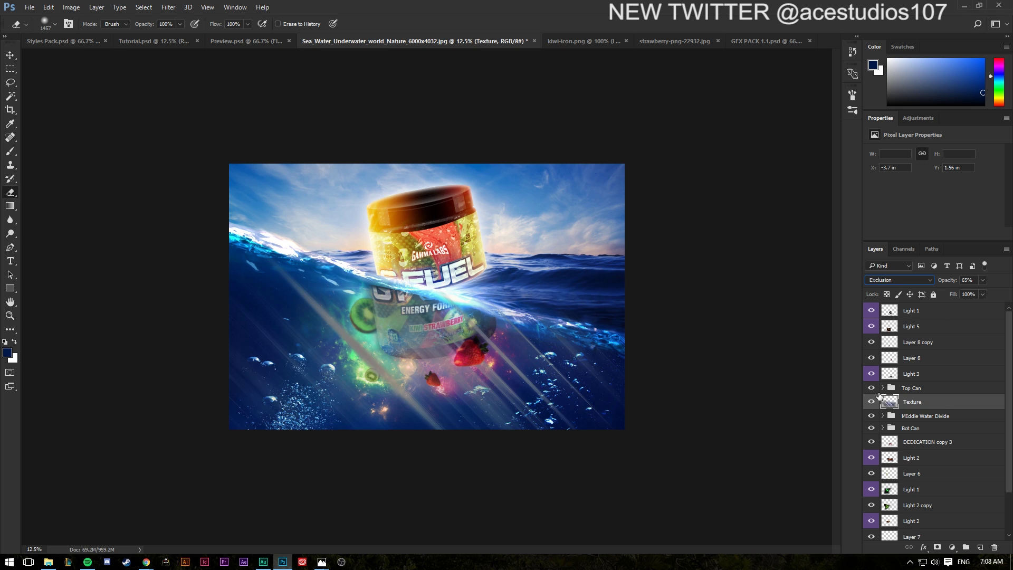
key("Down")
key("Down")
key("Down")
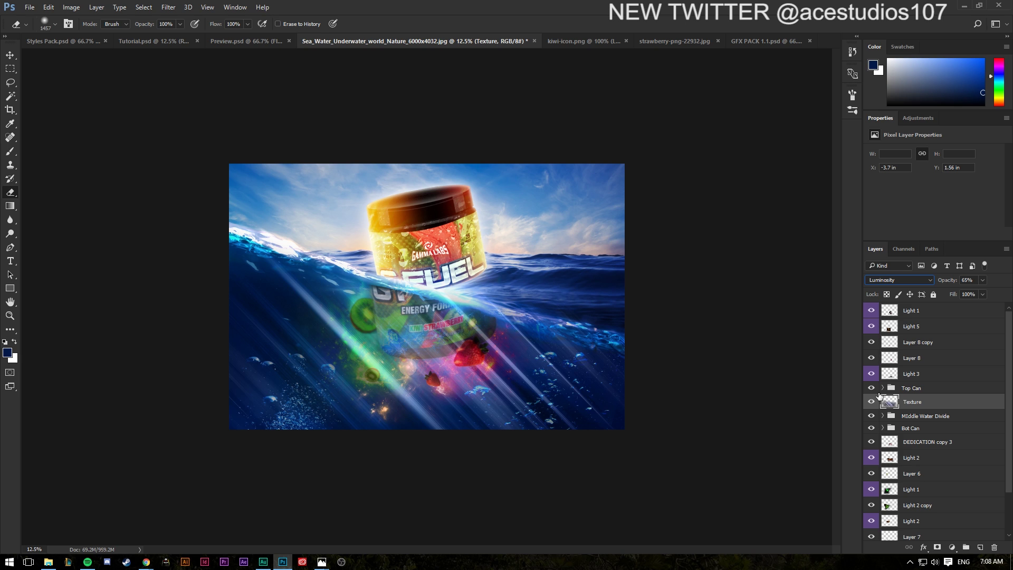
key("Up")
key("Up")
key("Up")
key("Up")
key("Up")
key("Up")
key("Up")
key("Up")
key("Up")
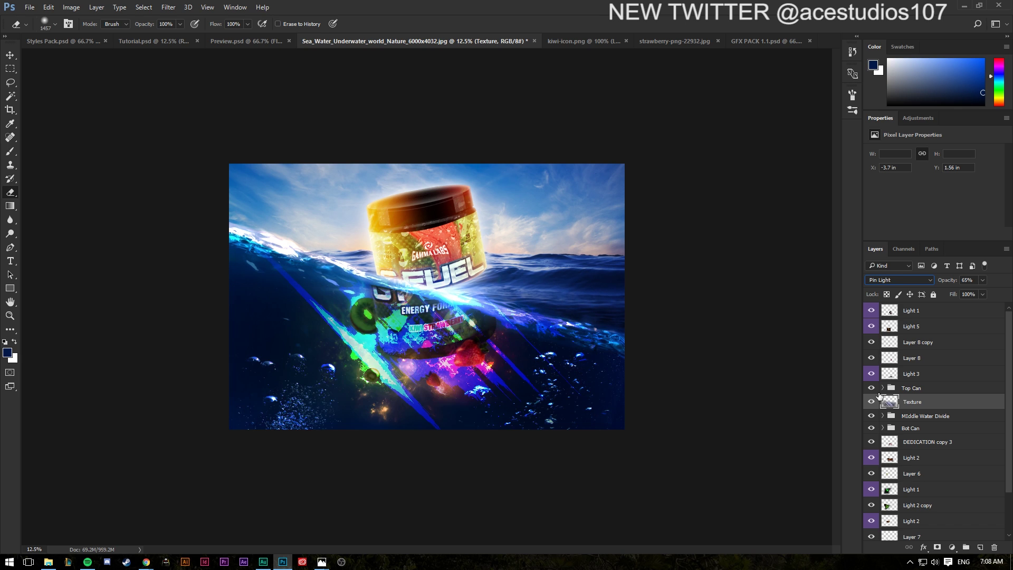
key("Up")
key("Up")
key("Up")
key("Up")
key("Up")
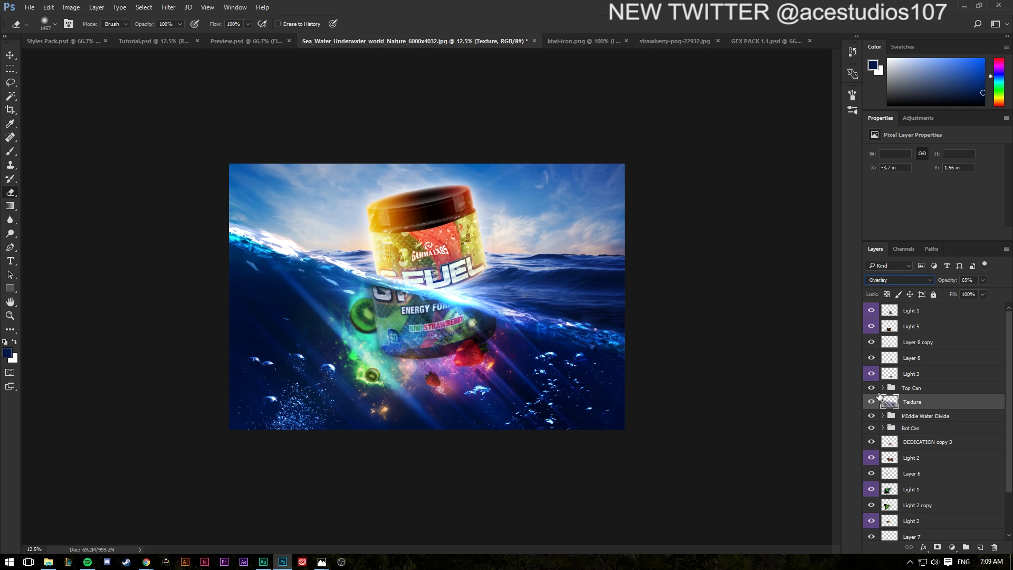
key("Down")
left_click_drag(961, 293, 1000, 293)
Step: Soften the Texture layer with a Gaussian Blur and move it directly beneath the Bot Can group
left_click(168, 7)
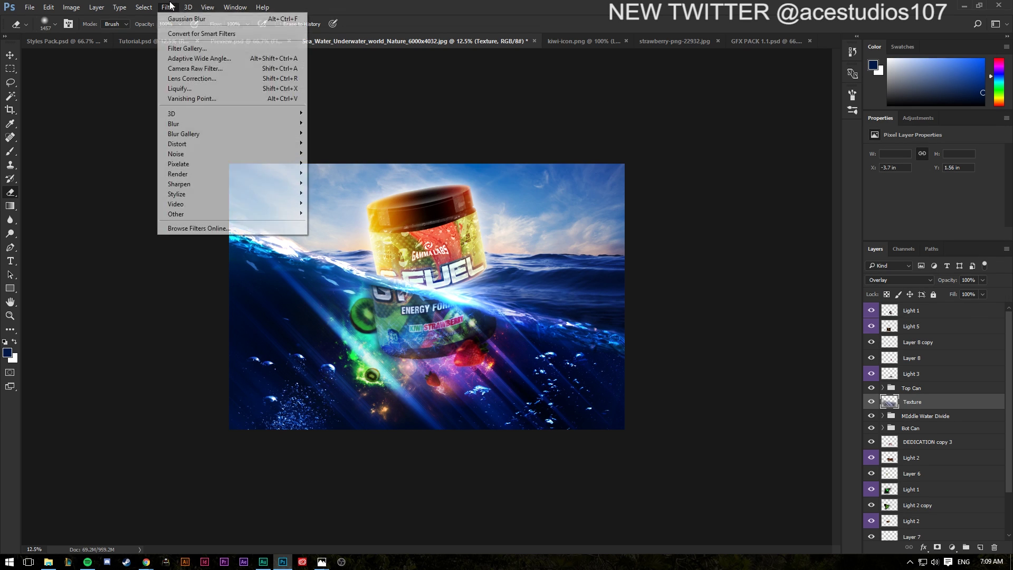
mouse_move(186, 126)
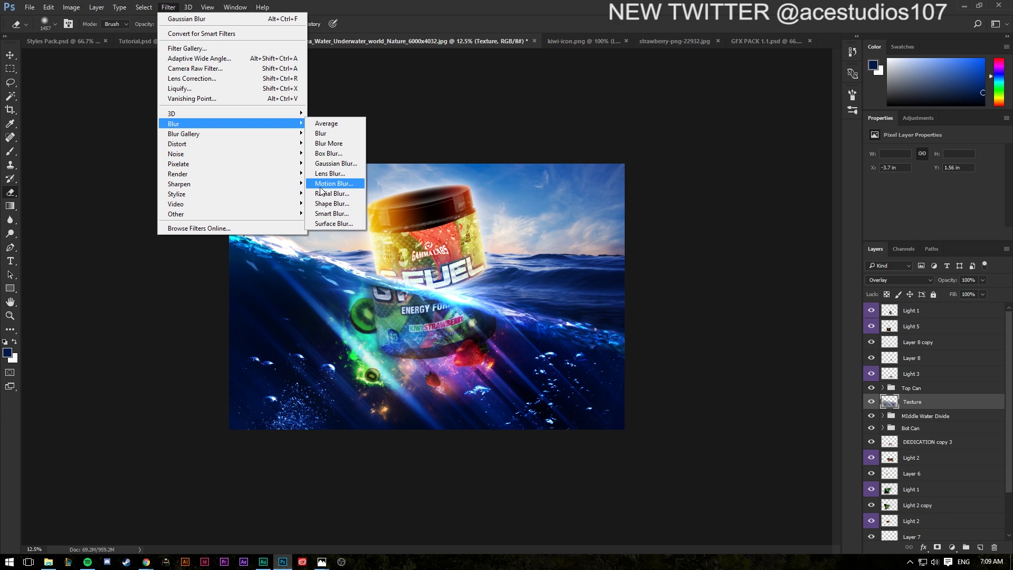
left_click(332, 163)
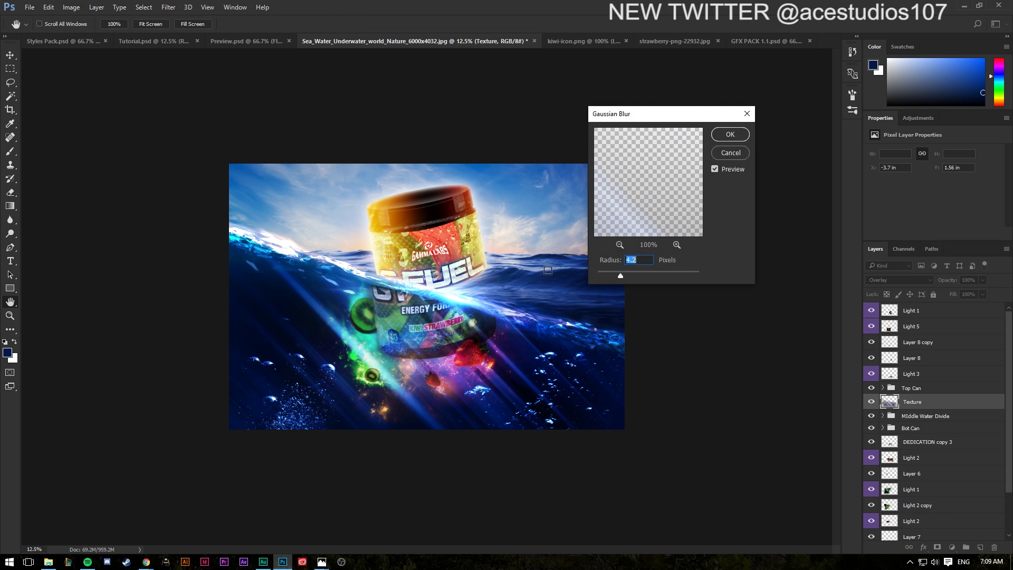
left_click(644, 272)
left_click(687, 271)
left_click(643, 273)
left_click_drag(641, 274, 625, 277)
left_click(723, 134)
key("e")
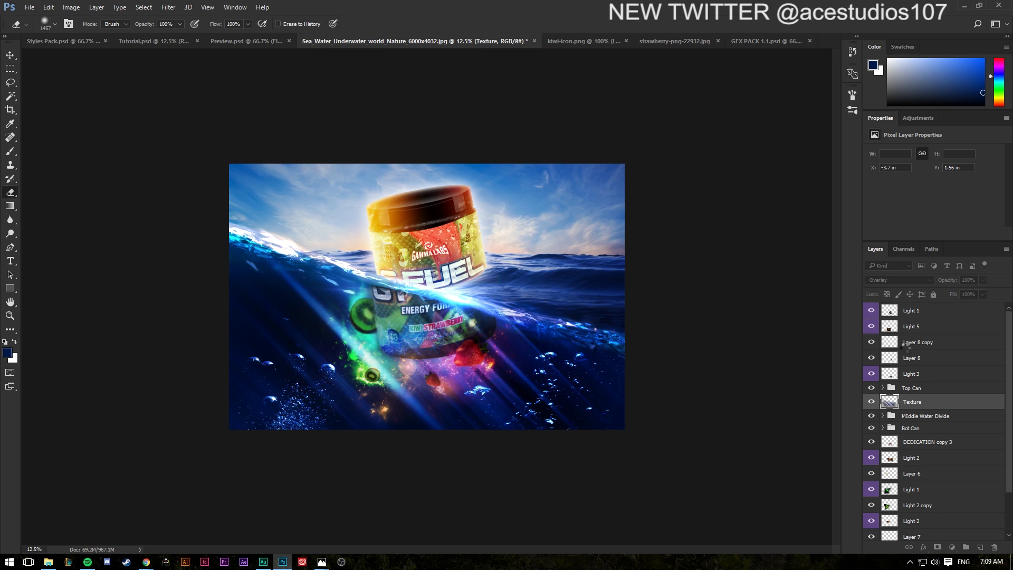
left_click_drag(959, 397, 934, 436)
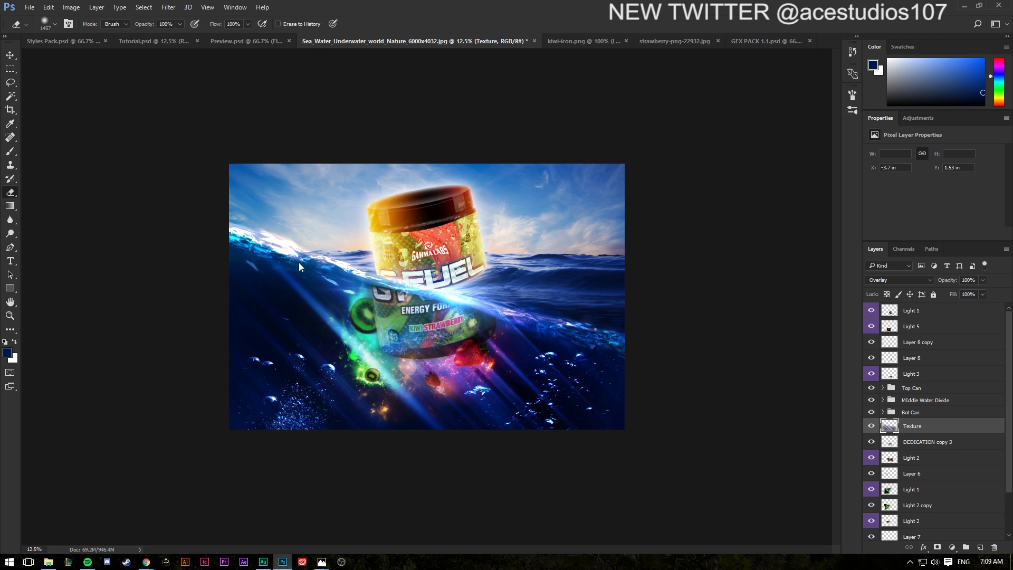
Step: Try erasing the Texture's rays just below the wave with a soft 152 px eraser
left_click(54, 25)
left_click_drag(107, 58, 101, 58)
mouse_move(253, 254)
left_mouse_down()
mouse_move(343, 326)
mouse_move(288, 255)
left_mouse_up()
key("ctrl+z")
Step: Erase the Texture's bright diagonal beams below the wave and under the can with a larger soft eraser
left_click(56, 25)
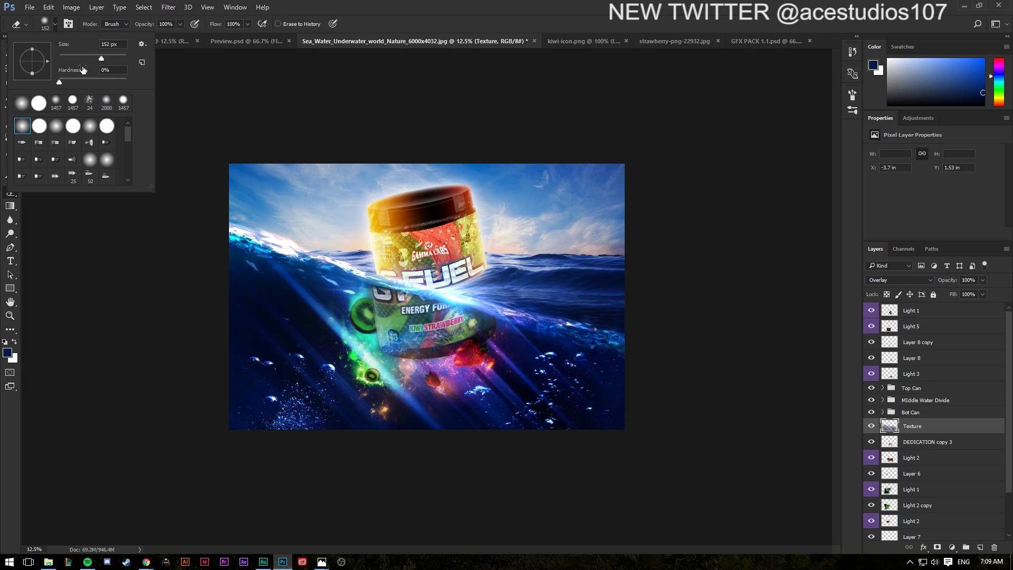
left_click(114, 58)
left_click(278, 281)
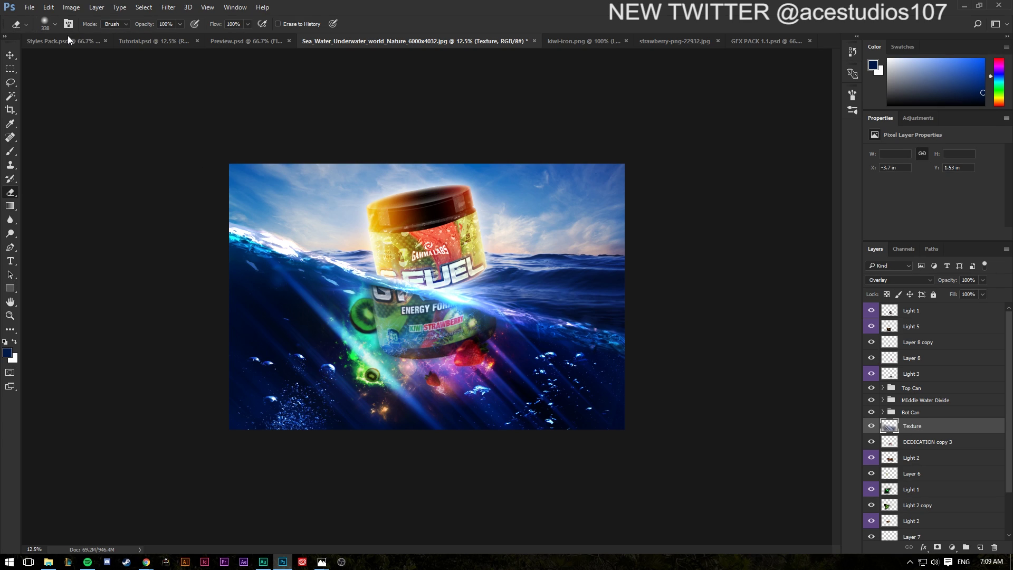
left_click(55, 24)
left_click_drag(118, 58, 118, 57)
mouse_move(282, 258)
left_mouse_down()
mouse_move(359, 338)
mouse_move(334, 294)
mouse_move(405, 409)
mouse_move(289, 295)
mouse_move(416, 443)
left_mouse_up()
left_click_drag(402, 372, 473, 448)
mouse_move(334, 300)
left_mouse_down()
mouse_move(475, 416)
mouse_move(356, 290)
left_mouse_up()
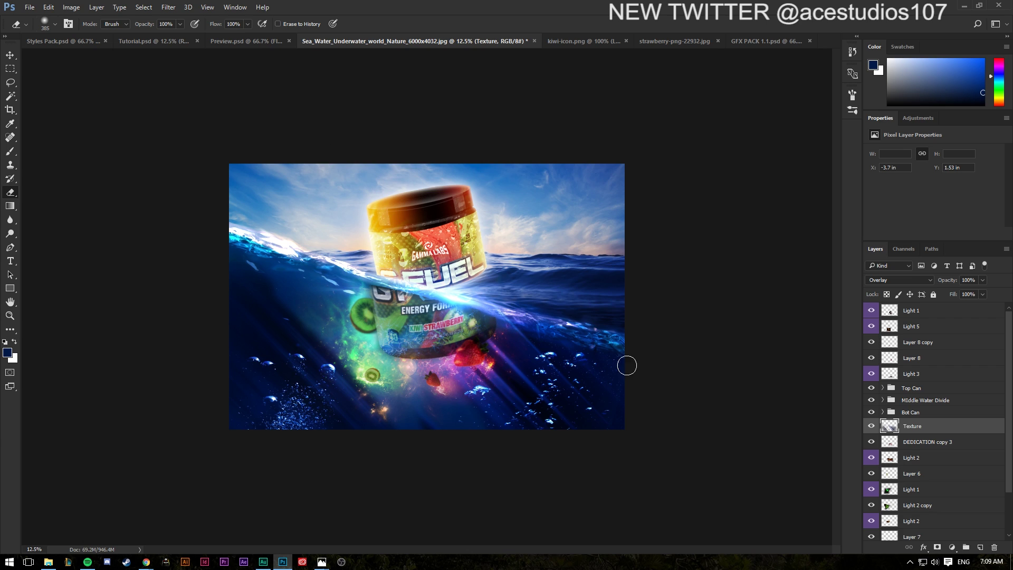
Step: Compare the image with and without the Texture layer, and reduce its opacity to 48%
left_click(870, 426)
left_click(871, 427)
left_click(982, 294)
left_click_drag(973, 292, 959, 292)
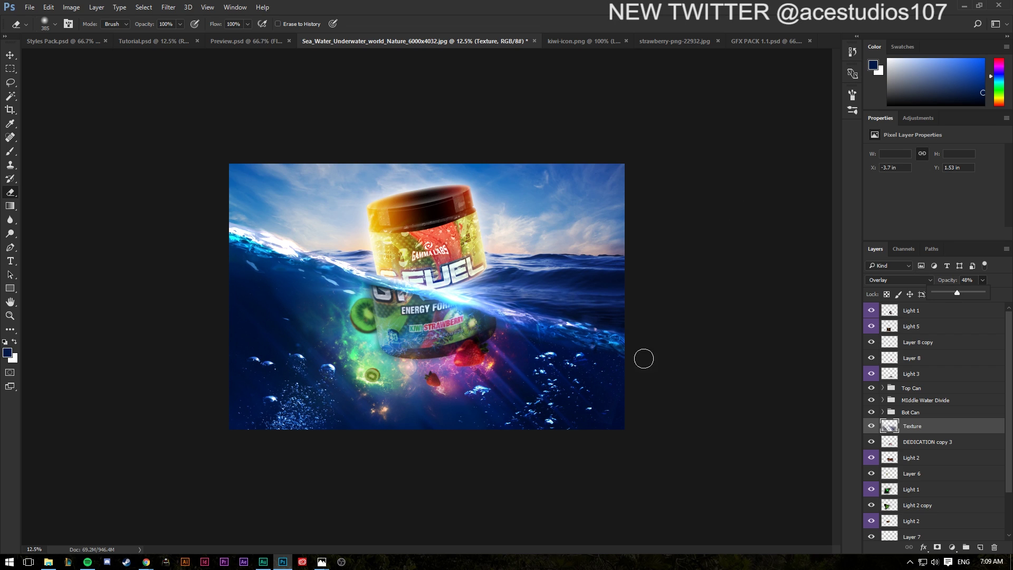
key("v")
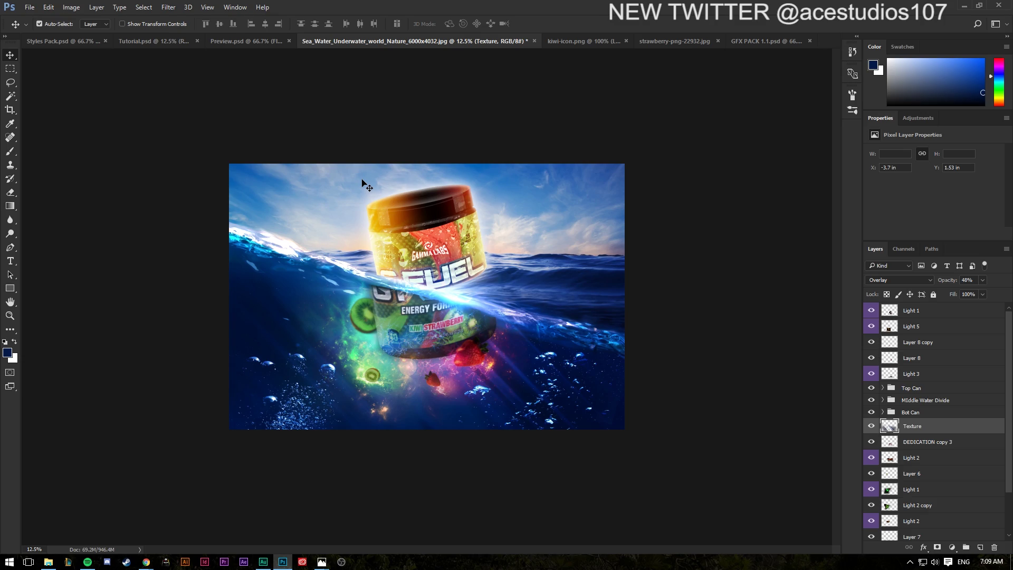
Step: Examine the whole composition at different magnifications to judge how the light rays blend around the can
key("ctrl+minus")
key("ctrl+minus")
key("ctrl+plus")
key("ctrl+plus")
key("ctrl+plus")
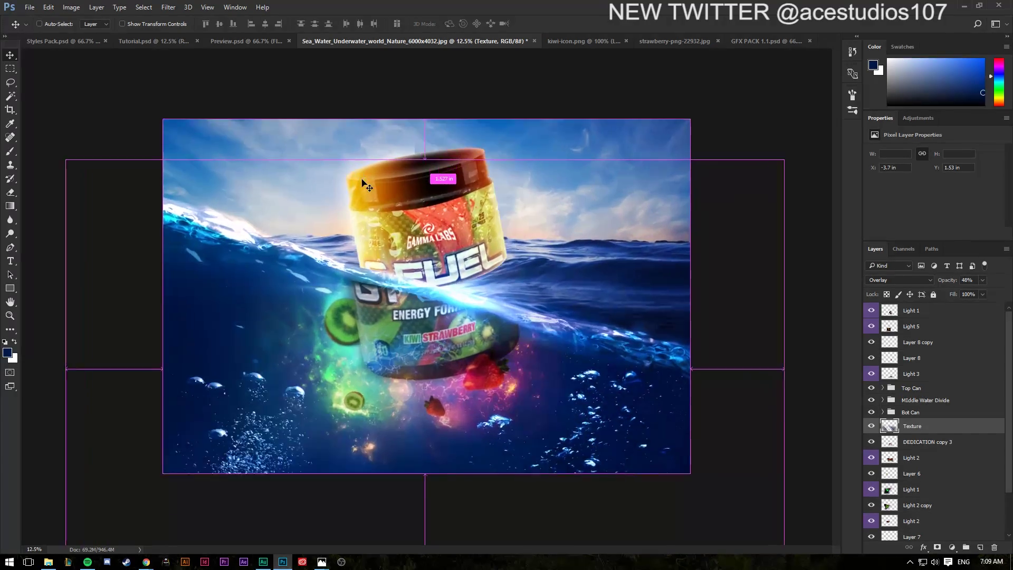
key("ctrl+plus")
key("ctrl+plus")
key("ctrl+minus")
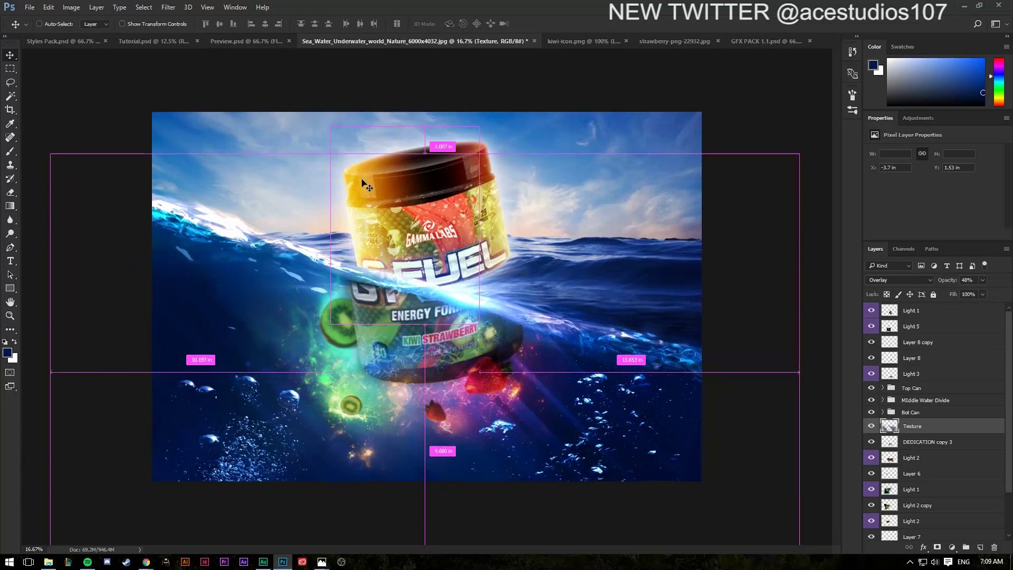
key("ctrl+plus")
key("ctrl+minus")
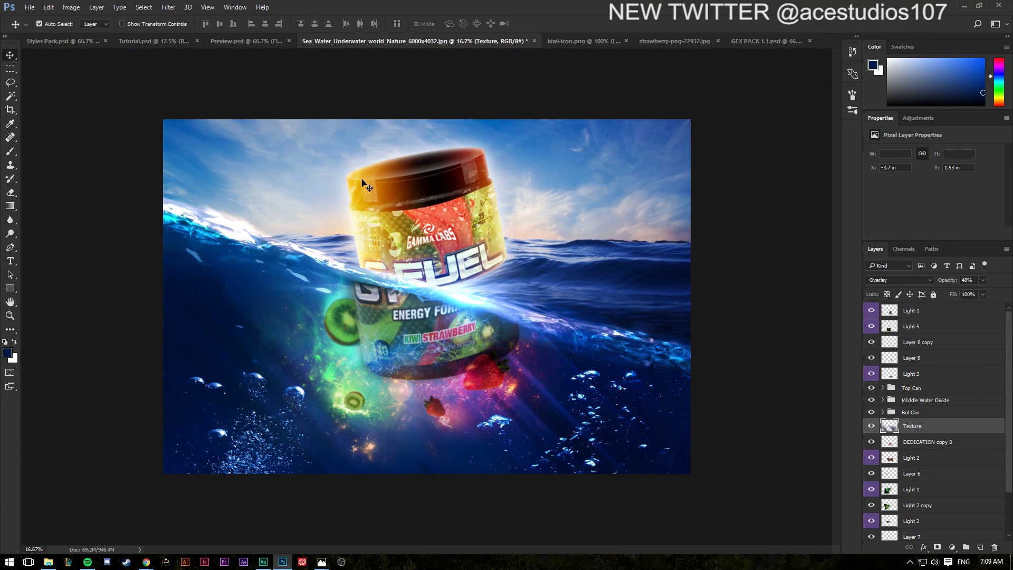